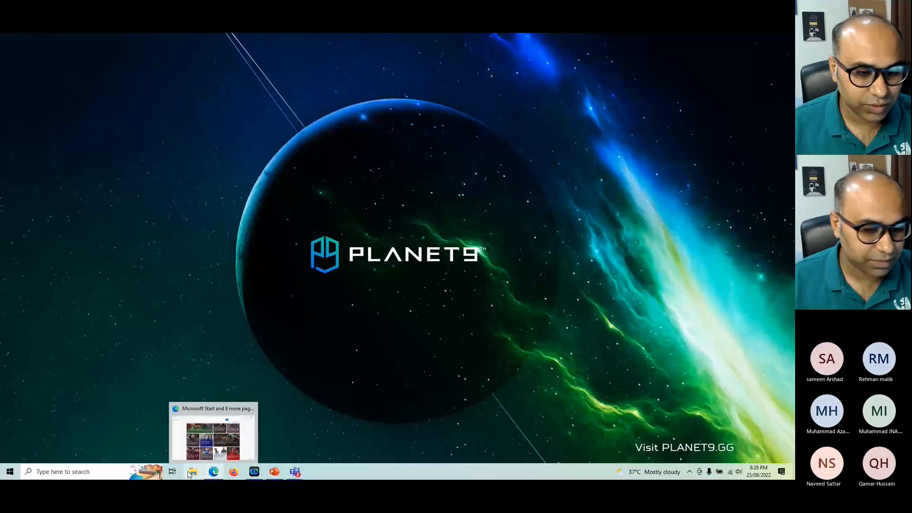
# Step: Close the empty new browser tab and bring up the Dynamics 365 accounts list
pyautogui.click(225, 427)
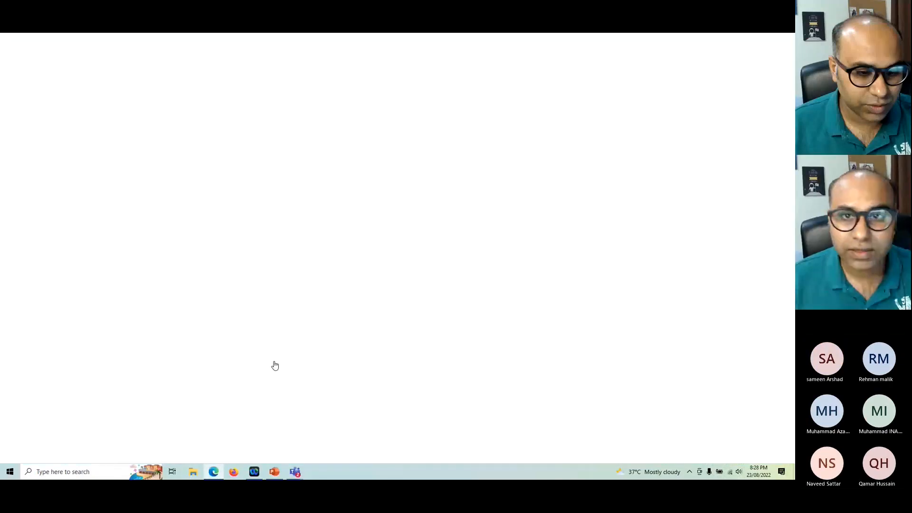
pyautogui.hotkey('ctrl', 'w')
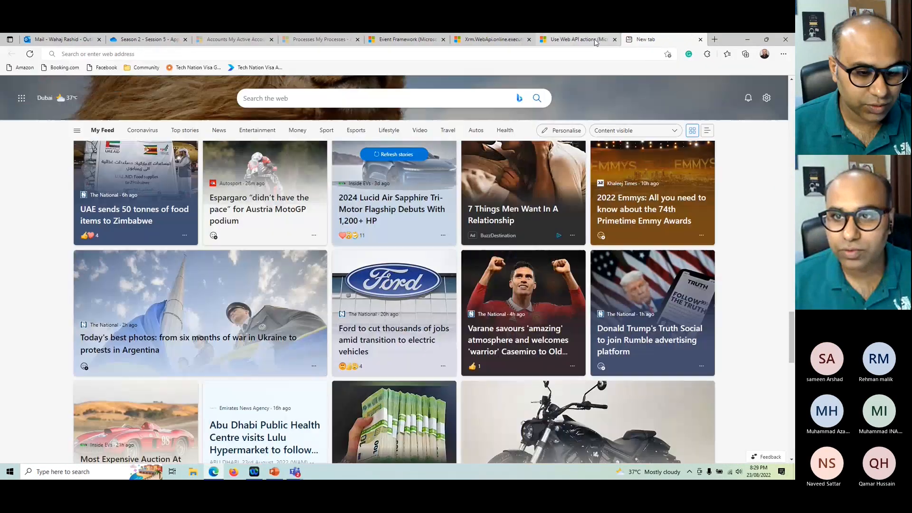
pyautogui.hotkey('ctrl', 'w')
pyautogui.click(259, 40)
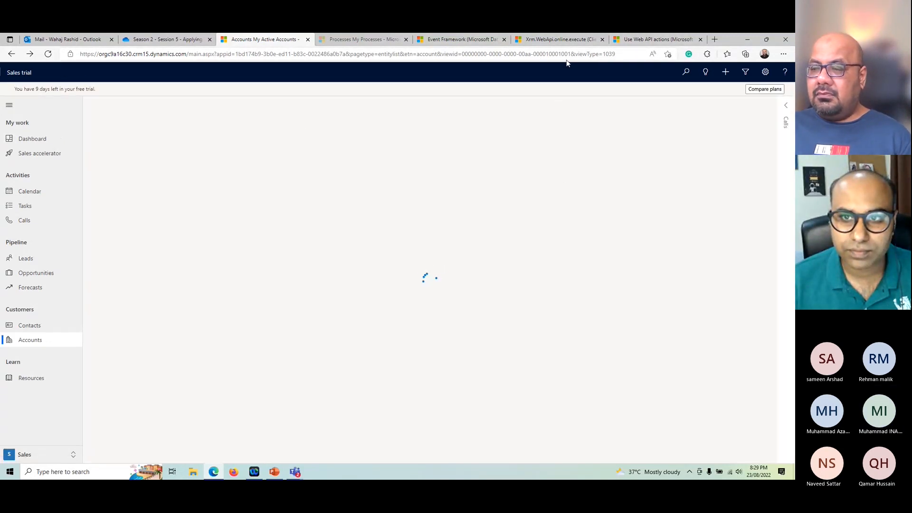
# Step: Look over the Xrm.WebApi.online.execute reference page and the My Processes list in Dynamics 365 settings
pyautogui.click(562, 39)
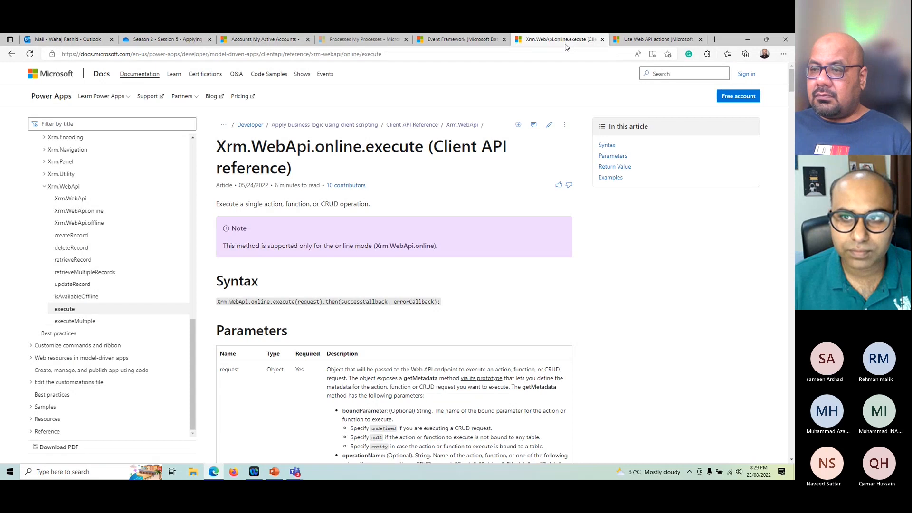
pyautogui.doubleClick(735, 41)
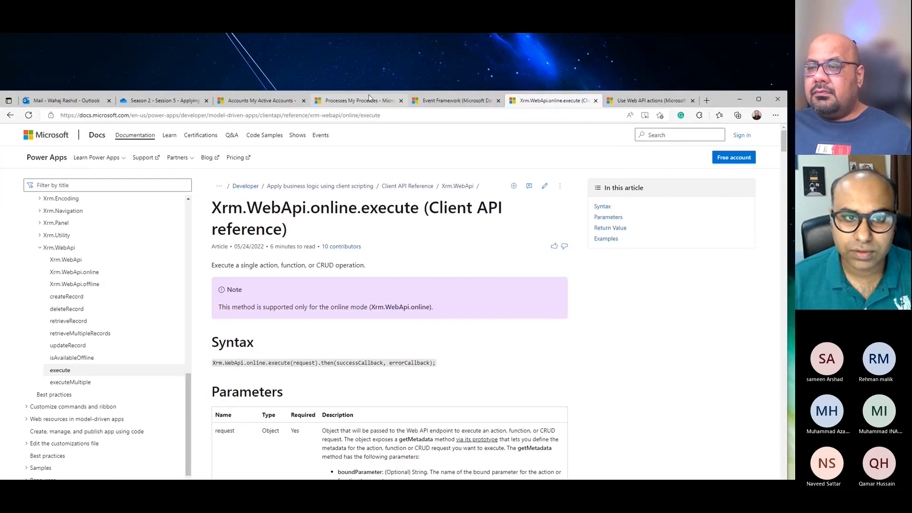
pyautogui.click(370, 98)
pyautogui.moveTo(718, 103); pyautogui.dragTo(753, 34)
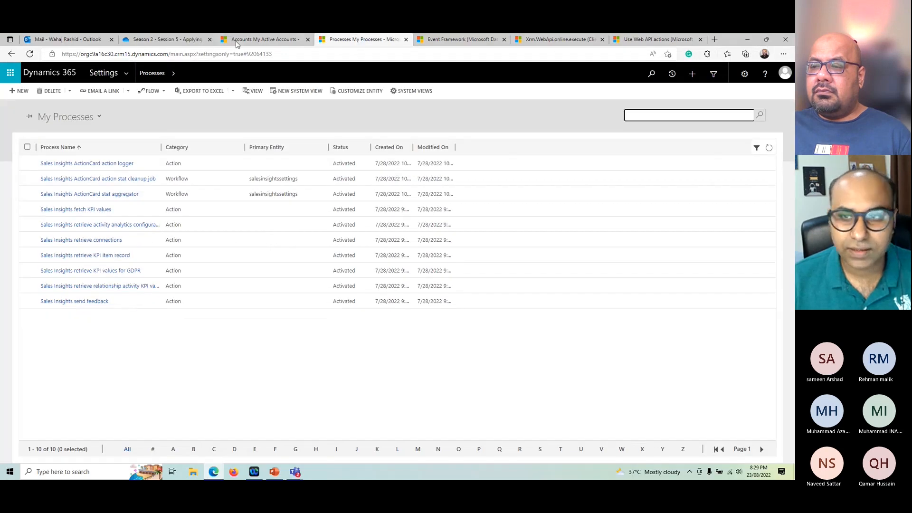
# Step: Show the settings options available from the accounts list, and open Processes from the Process Center in Dynamics 365 settings
pyautogui.click(237, 42)
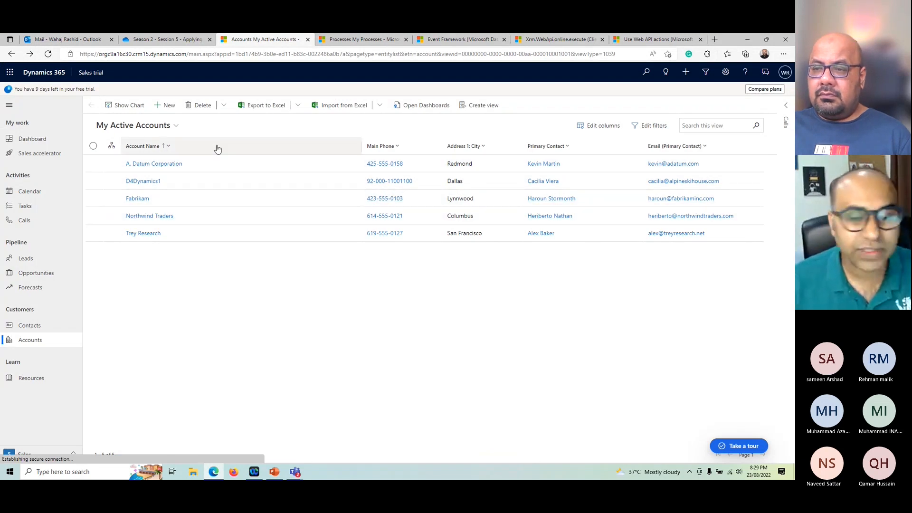
pyautogui.click(725, 74)
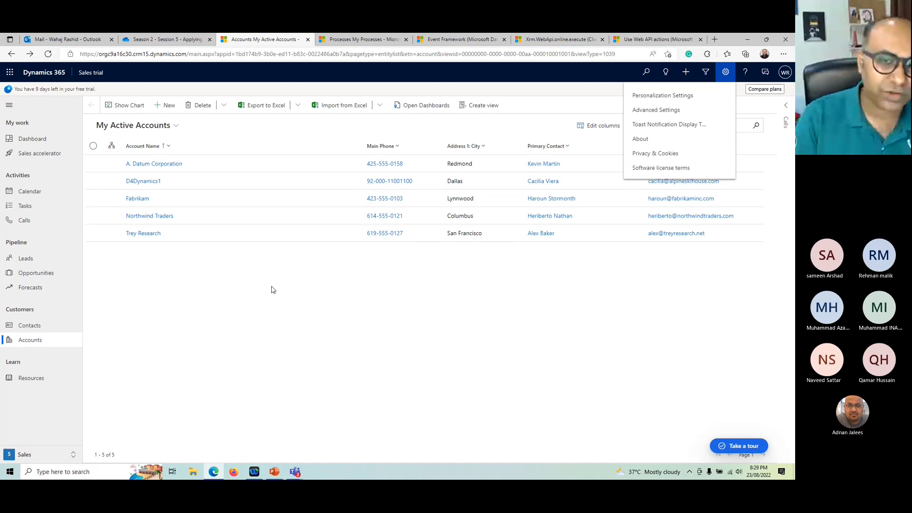
pyautogui.moveTo(722, 38); pyautogui.dragTo(698, 104)
pyautogui.click(353, 105)
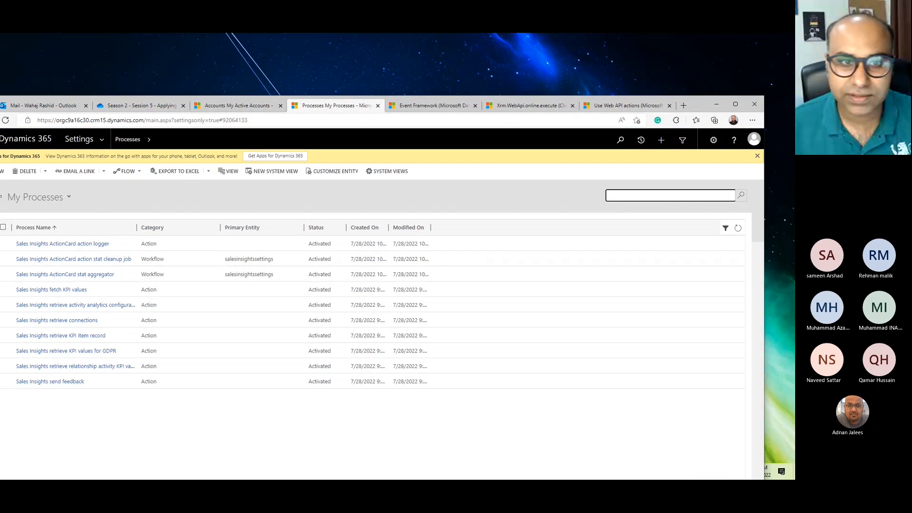
pyautogui.click(735, 104)
pyautogui.click(125, 73)
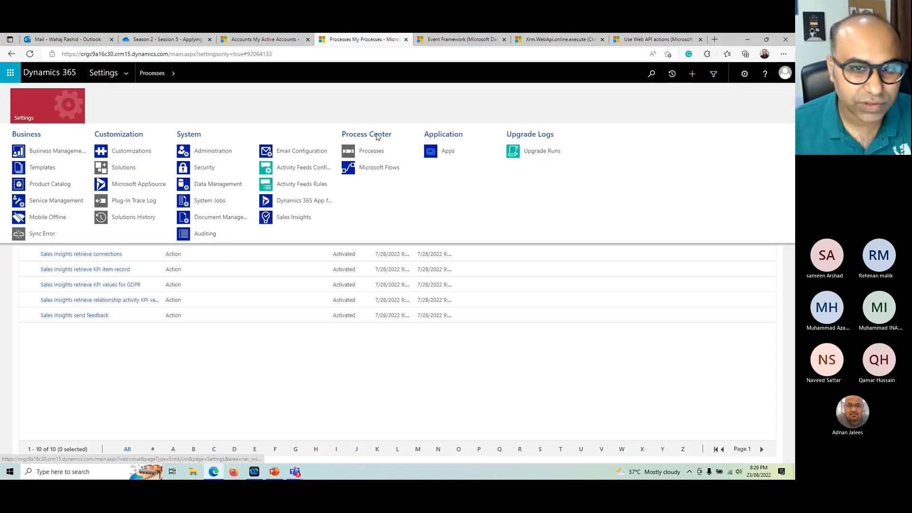
pyautogui.click(371, 149)
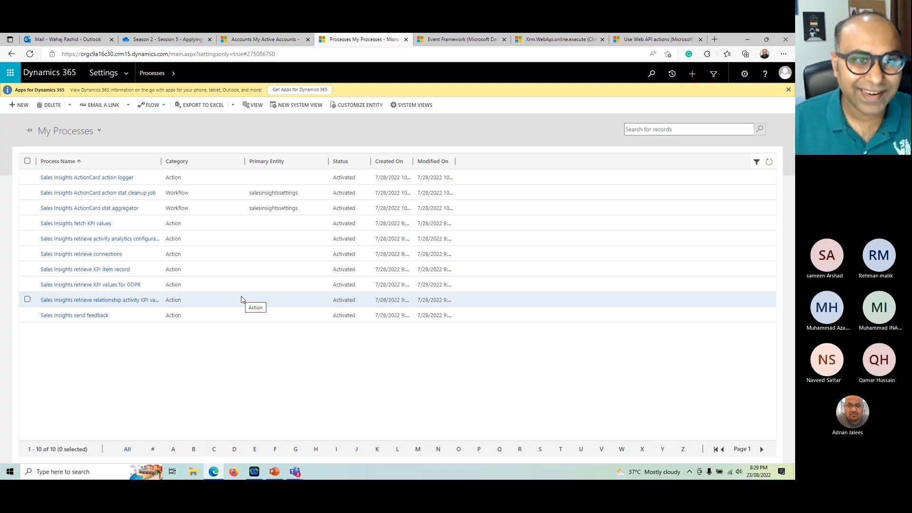
# Step: View the A. Datum Corporation account record from the My Active Accounts list, and return to the list
pyautogui.click(225, 42)
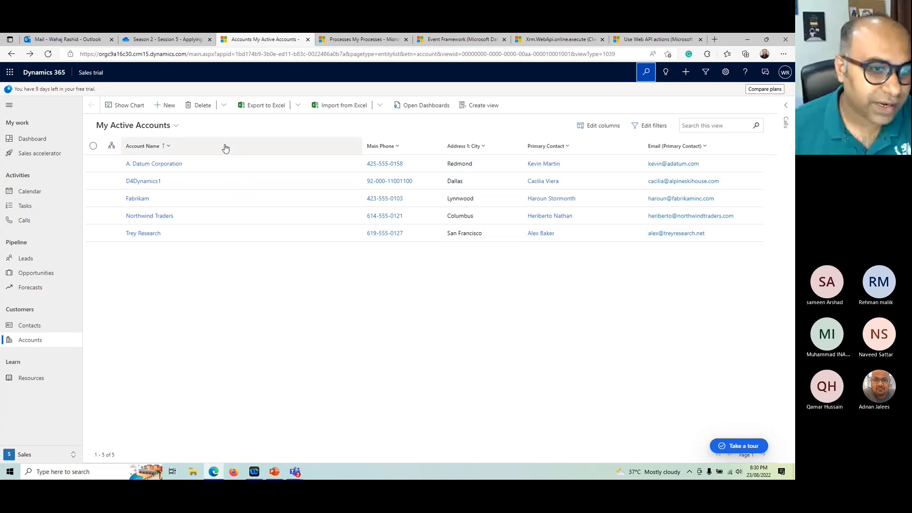
pyautogui.doubleClick(215, 171)
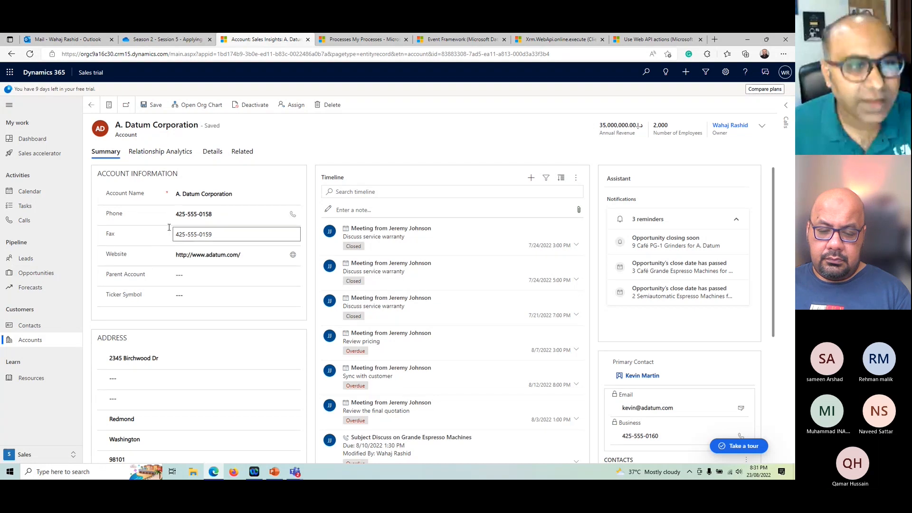
pyautogui.click(91, 104)
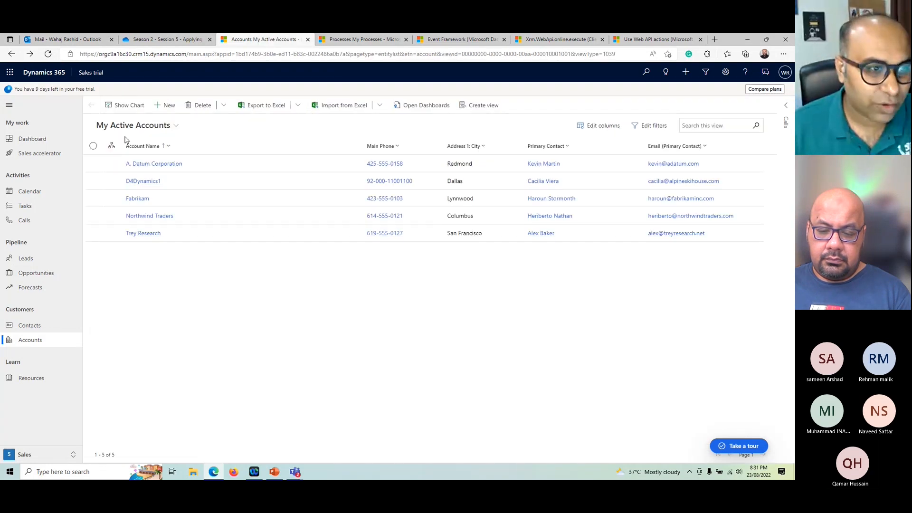
# Step: Open the first contact in My Active Contacts and review its contact information, including the email field
pyautogui.click(44, 326)
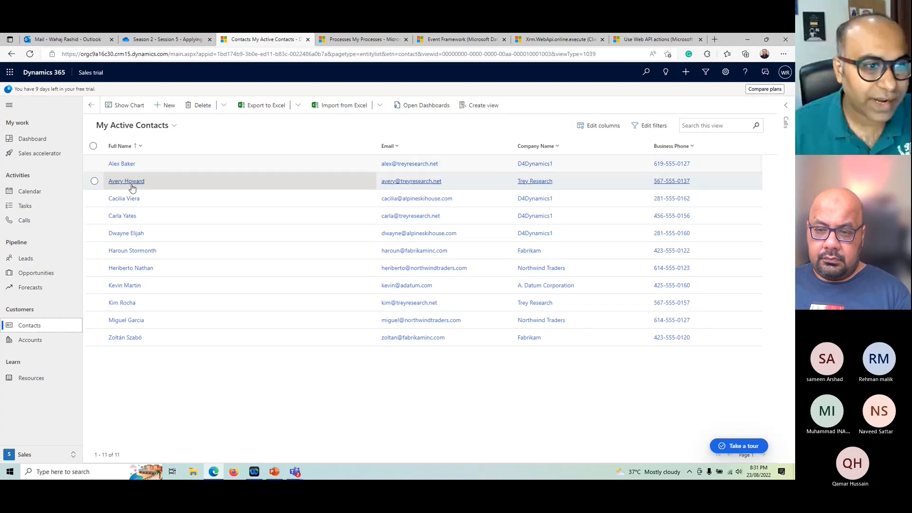
pyautogui.click(121, 164)
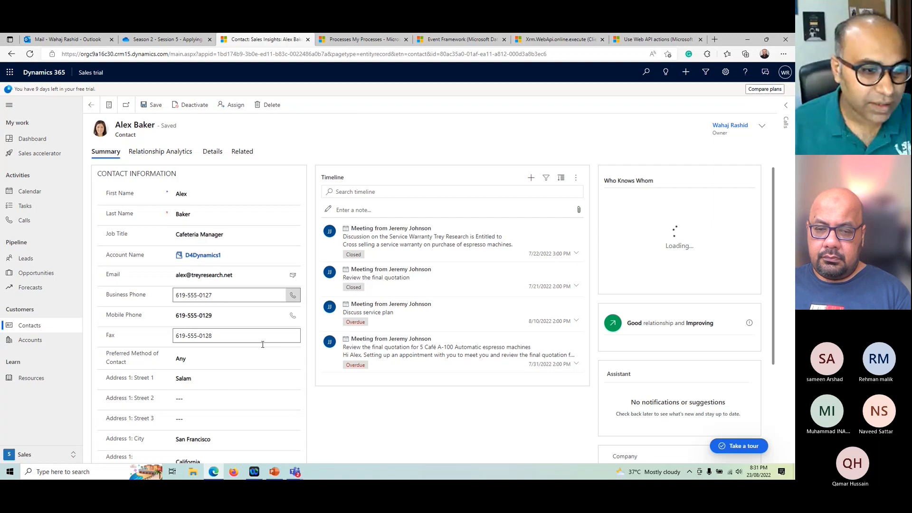
pyautogui.scroll(-1, 265, 349)
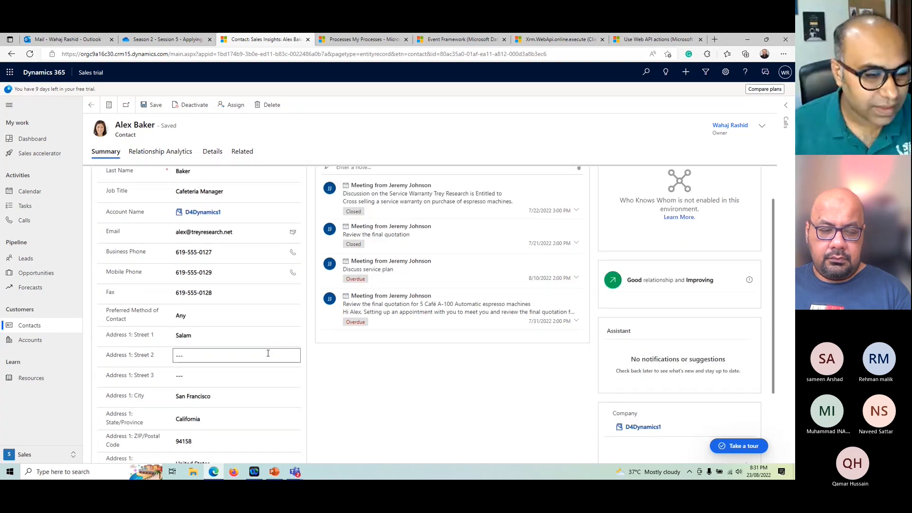
pyautogui.scroll(1, 235, 285)
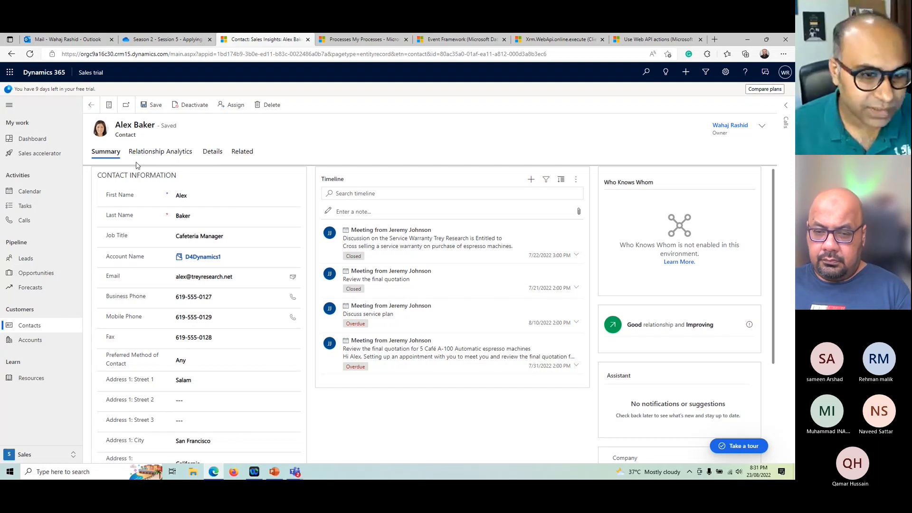
pyautogui.click(202, 276)
pyautogui.click(471, 406)
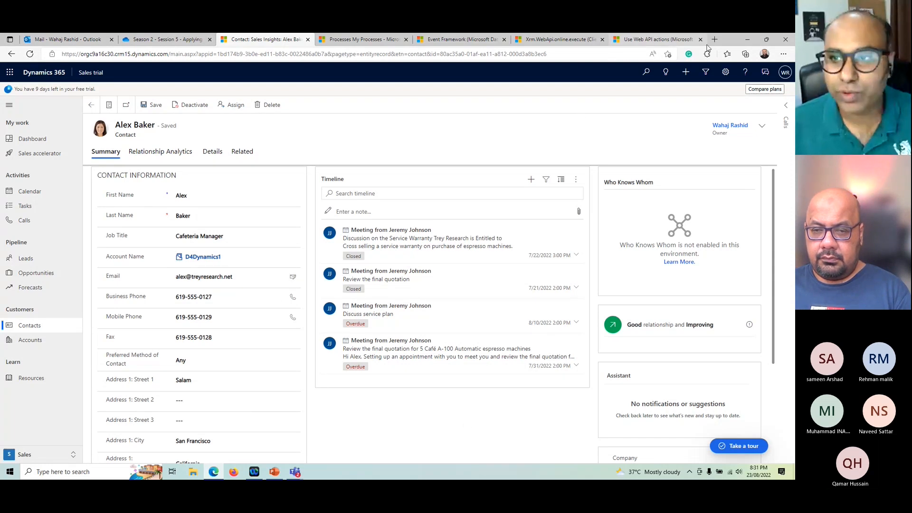
# Step: Start a new process from the My Processes list and name it "Contact - Send Welcome Email"
pyautogui.moveTo(730, 42); pyautogui.dragTo(692, 106)
pyautogui.click(352, 106)
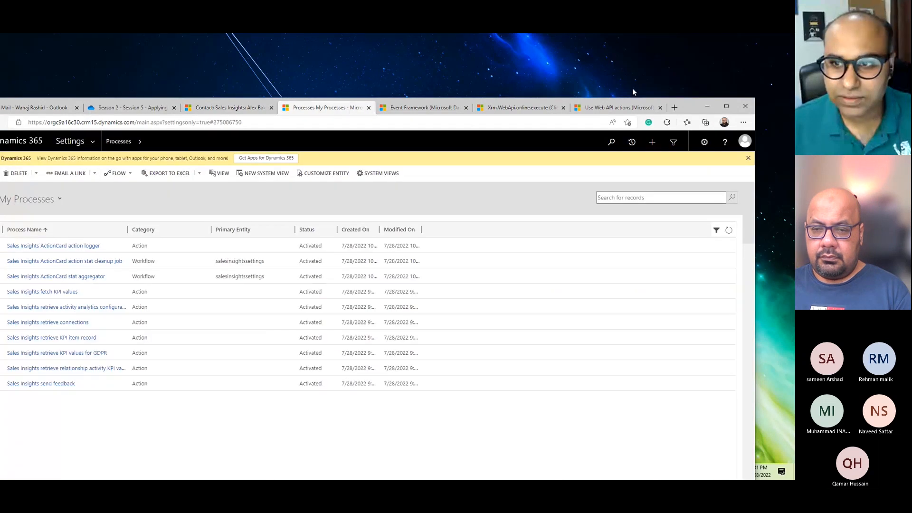
pyautogui.doubleClick(693, 109)
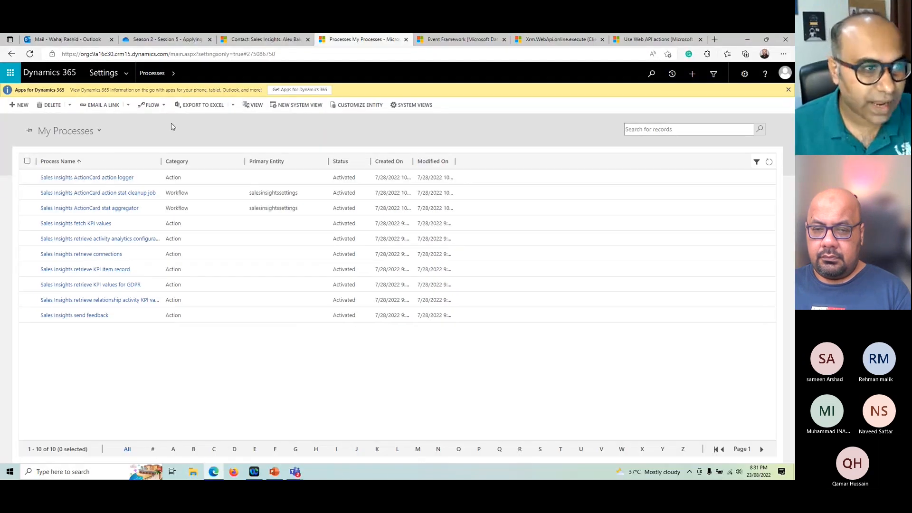
pyautogui.click(21, 105)
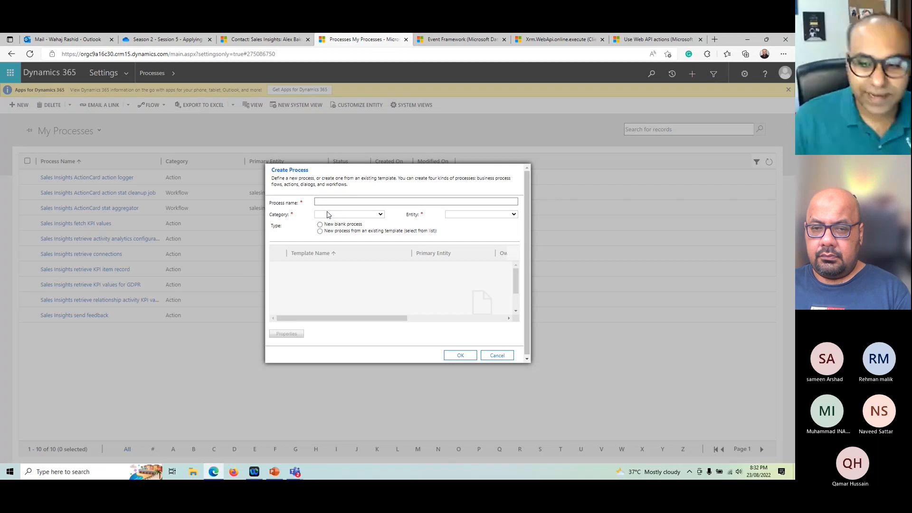
pyautogui.click(327, 204)
pyautogui.hotkey('ctrl', '+')
pyautogui.hotkey('ctrl', '+')
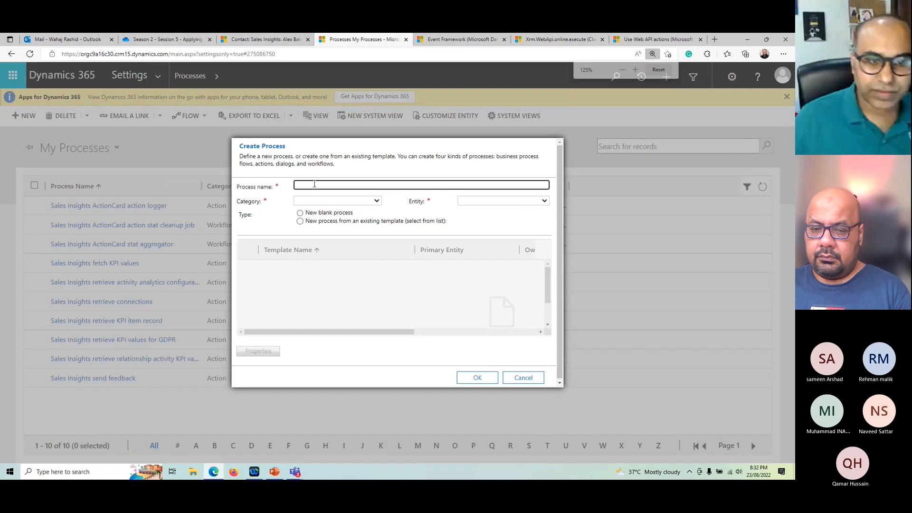
pyautogui.hotkey('ctrl', '+')
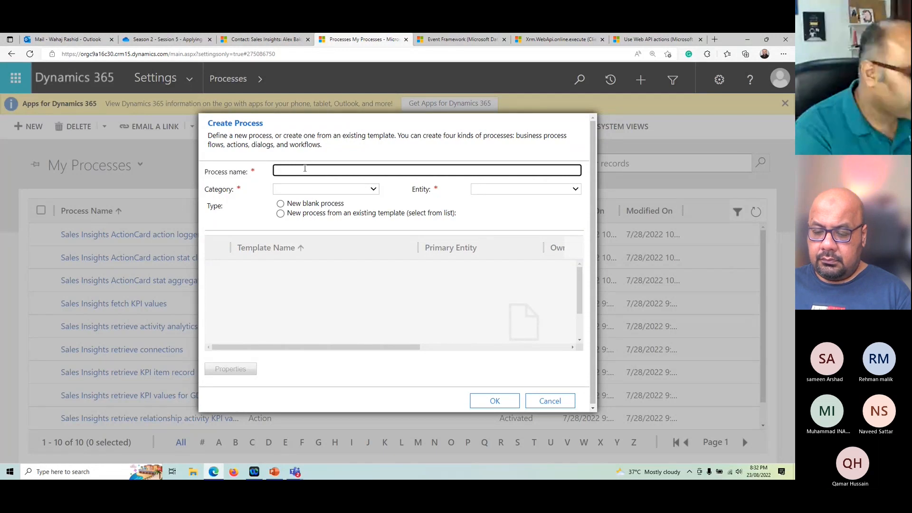
pyautogui.write('C')
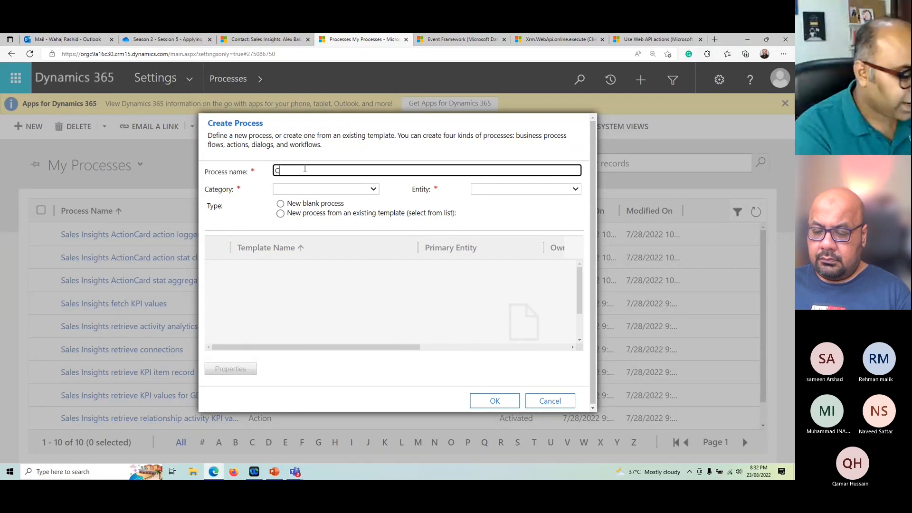
pyautogui.write('ontact')
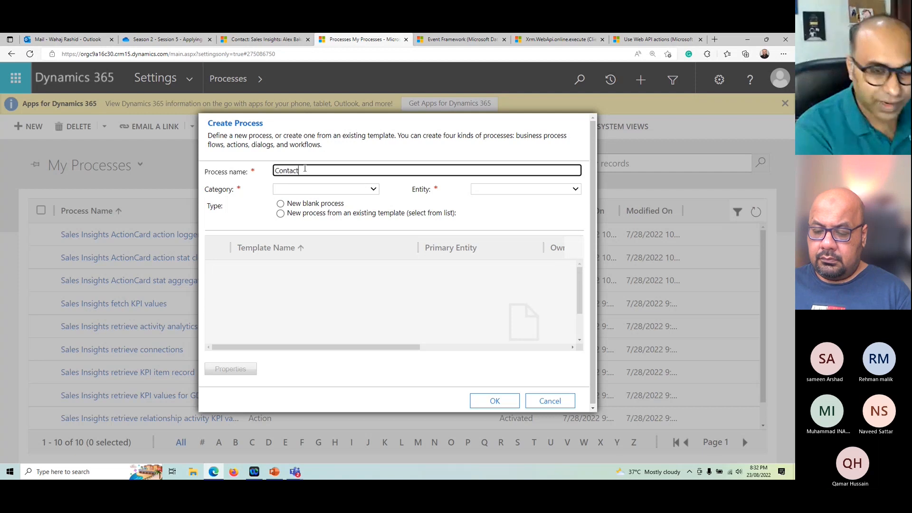
pyautogui.write(' - Send Wel')
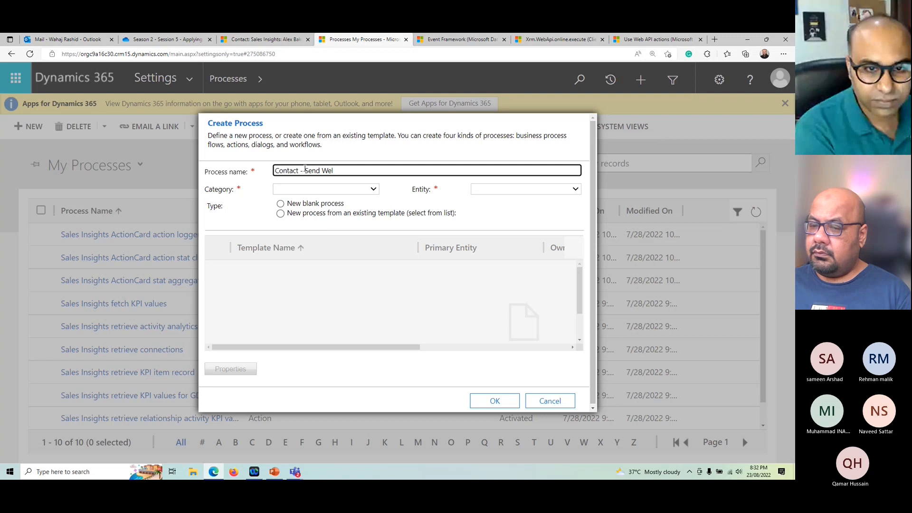
pyautogui.write('come Email')
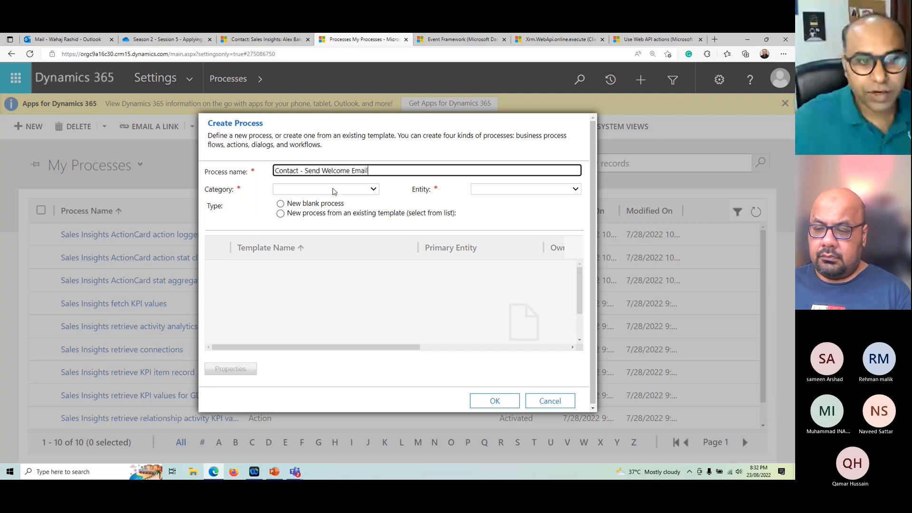
# Step: Set the new process's category to Workflow and its entity to Contact
pyautogui.click(336, 189)
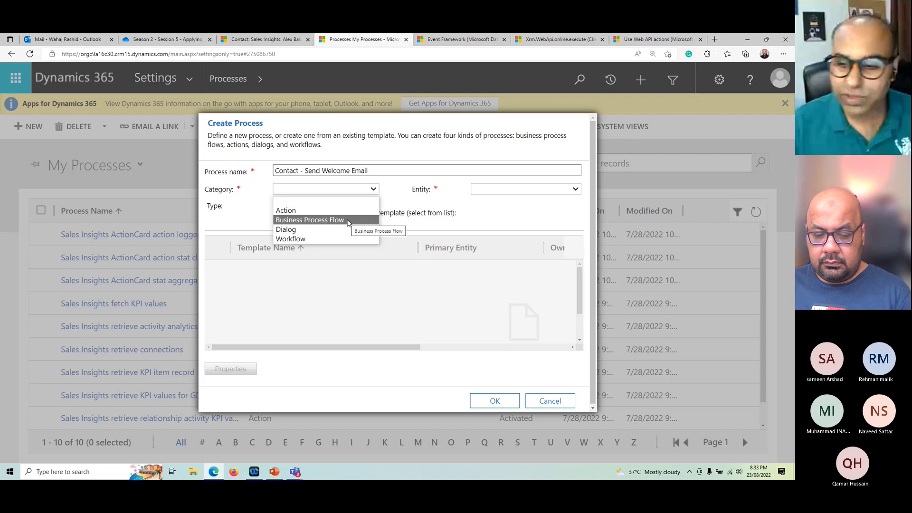
pyautogui.click(298, 239)
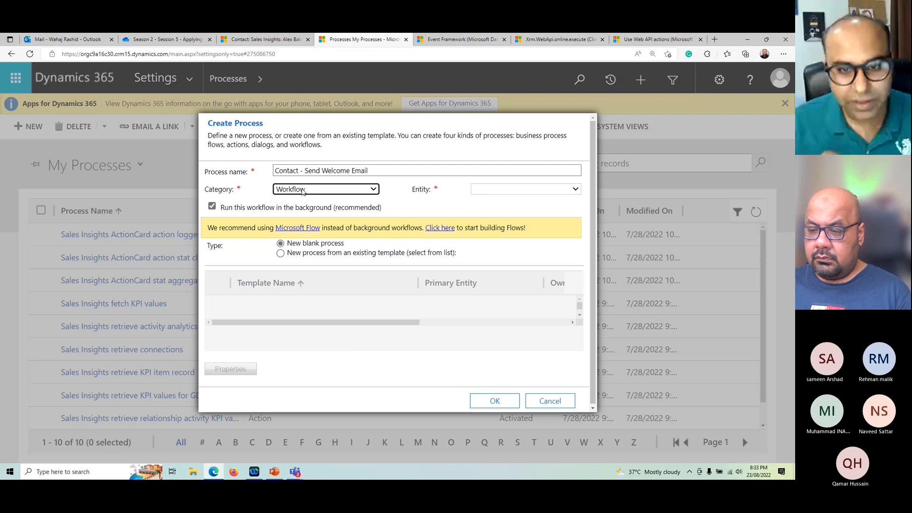
pyautogui.click(508, 193)
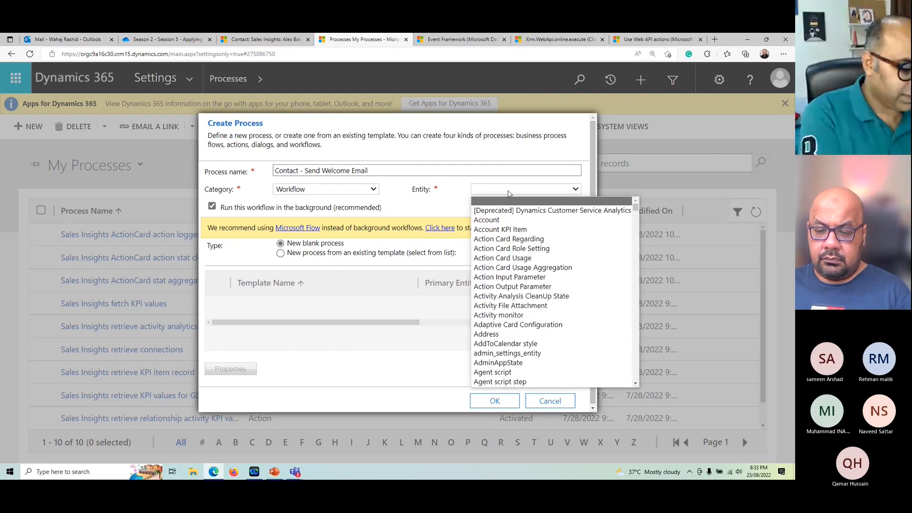
pyautogui.write('con')
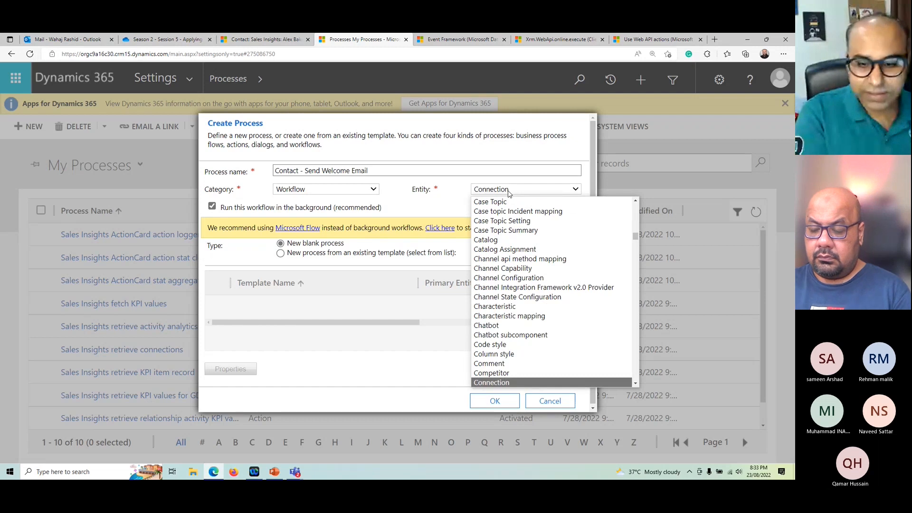
pyautogui.press('Down')
pyautogui.press('Down')
pyautogui.press('Down')
pyautogui.press('Down')
pyautogui.press('Down')
pyautogui.press('Down')
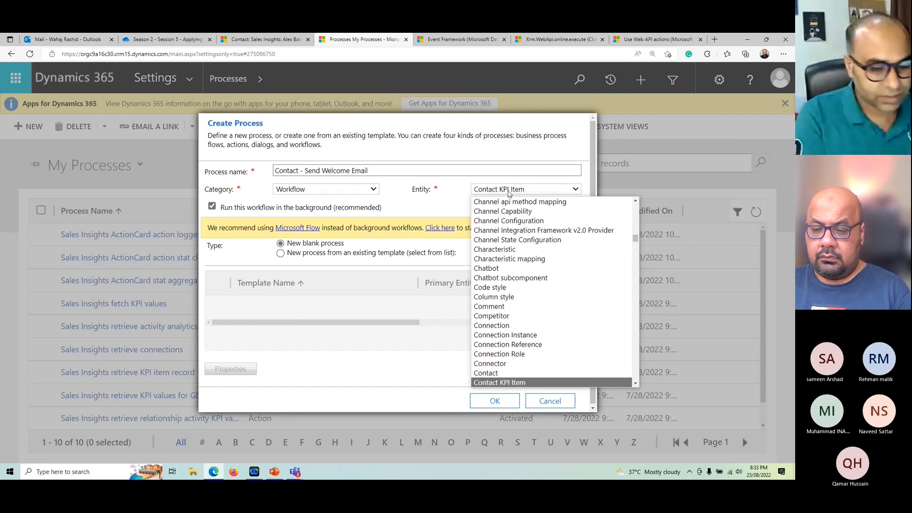
pyautogui.press('Up')
pyautogui.press('Return')
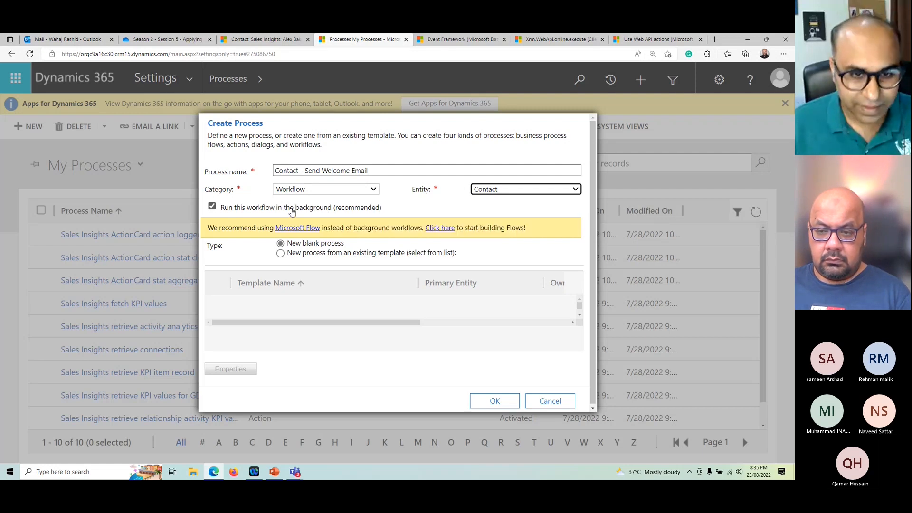
# Step: Keep the workflow set to run in the background and create the blank process
pyautogui.click(292, 212)
pyautogui.click(296, 211)
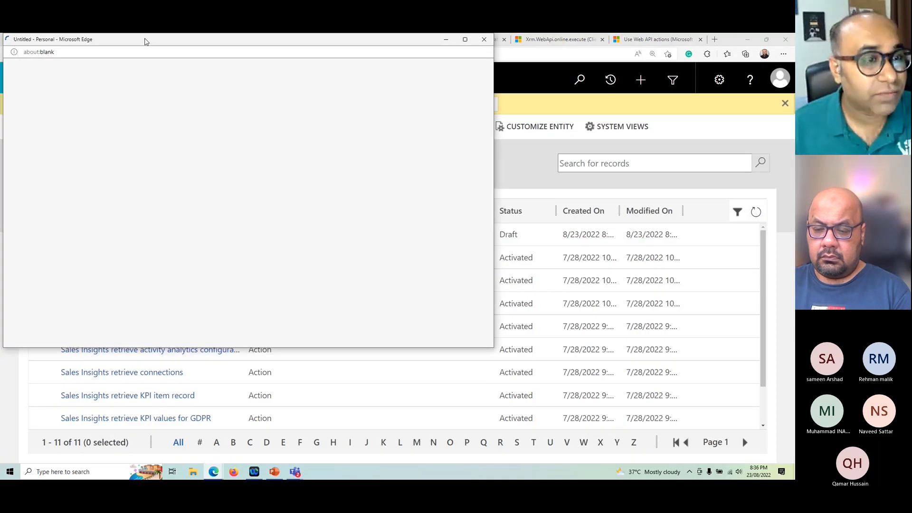
# Step: Review the new process's properties, including its name, activation type, entity, category and the options for running and starting it
pyautogui.moveTo(145, 42); pyautogui.dragTo(250, 108)
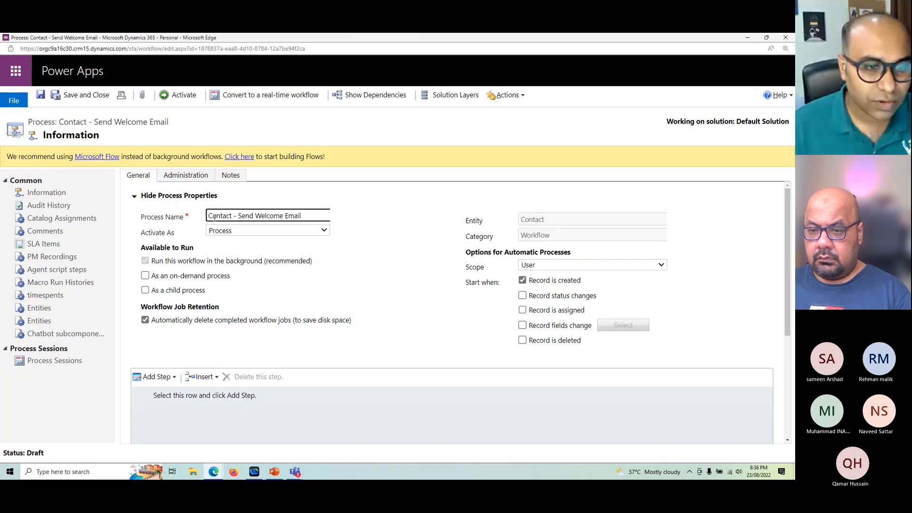
pyautogui.moveTo(214, 217); pyautogui.dragTo(338, 227)
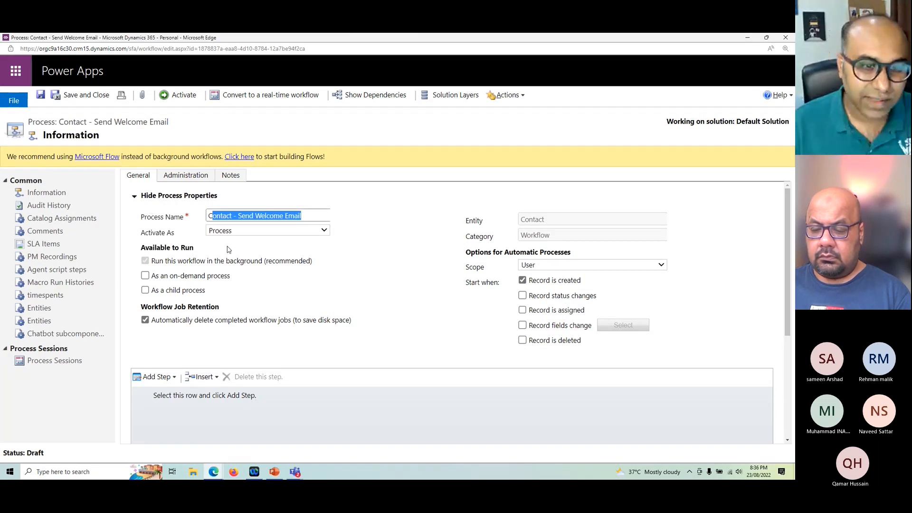
pyautogui.click(327, 231)
pyautogui.click(399, 237)
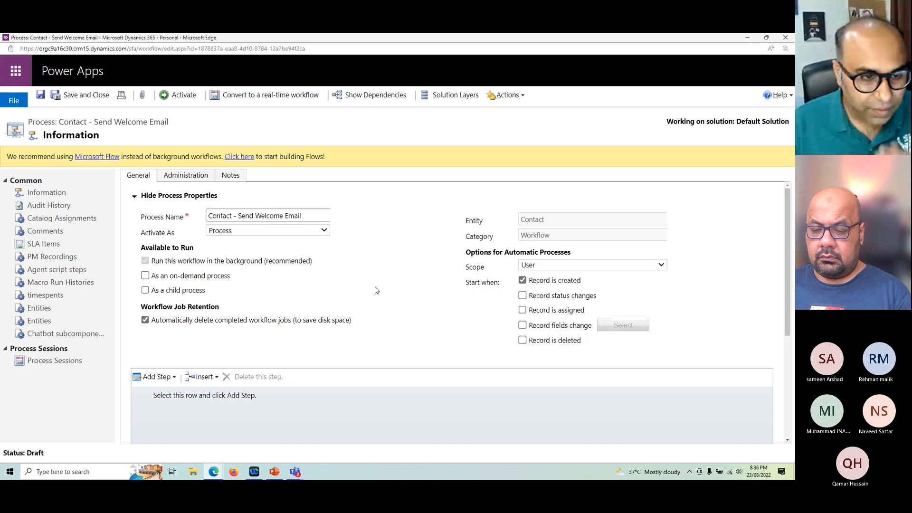
pyautogui.scroll(-2, 372, 289)
pyautogui.scroll(1, 371, 289)
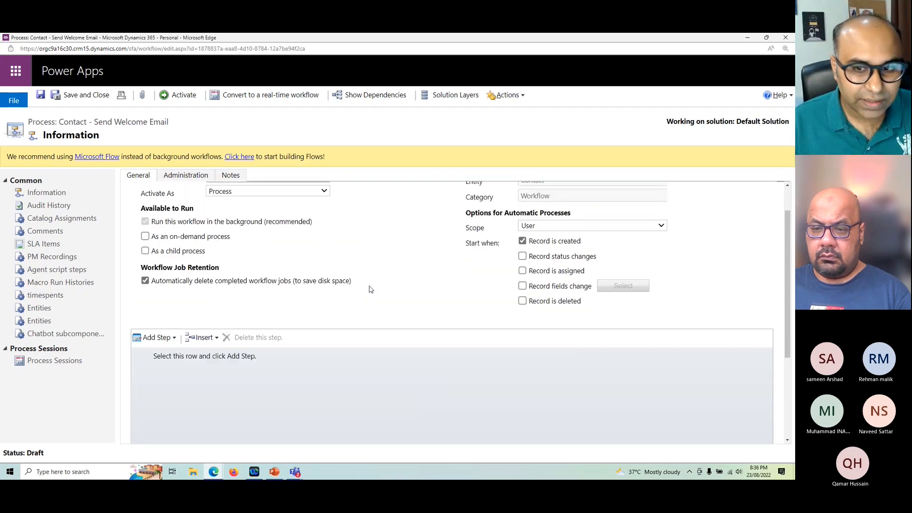
pyautogui.scroll(1, 370, 289)
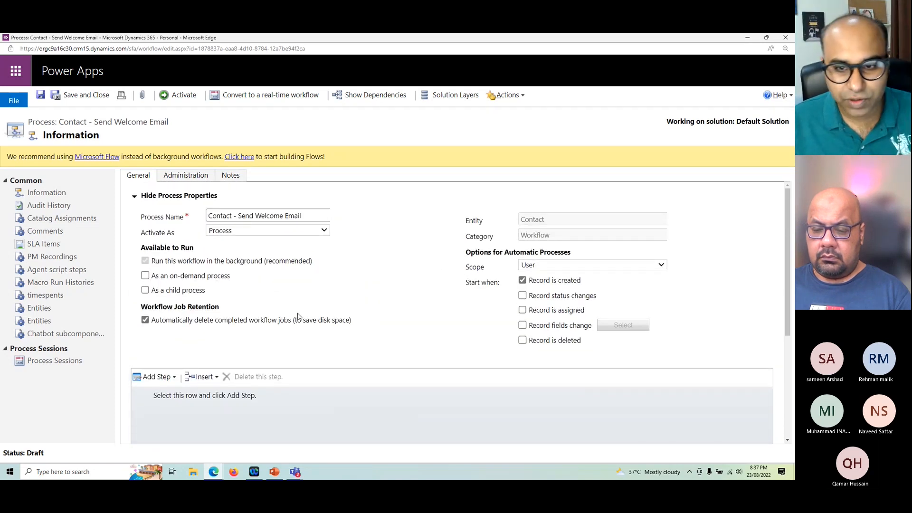
pyautogui.doubleClick(527, 221)
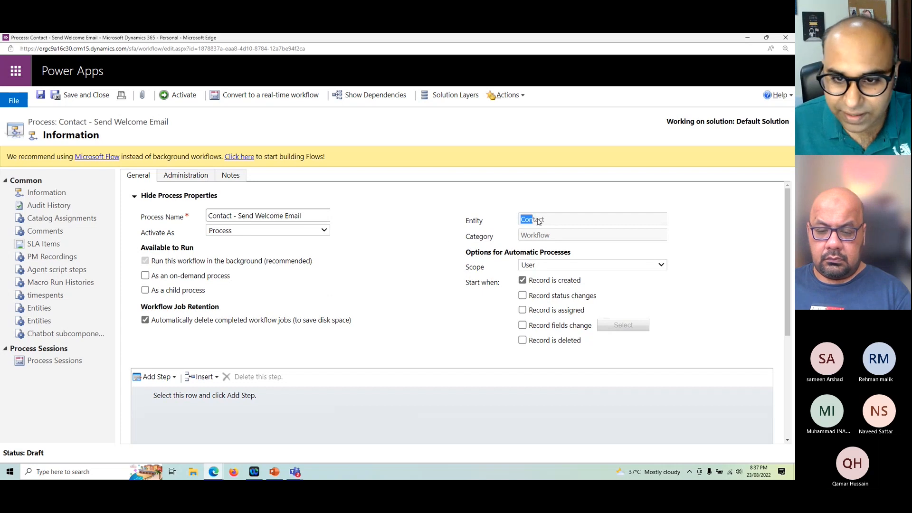
pyautogui.moveTo(526, 238); pyautogui.dragTo(551, 236)
pyautogui.scroll(-1, 584, 254)
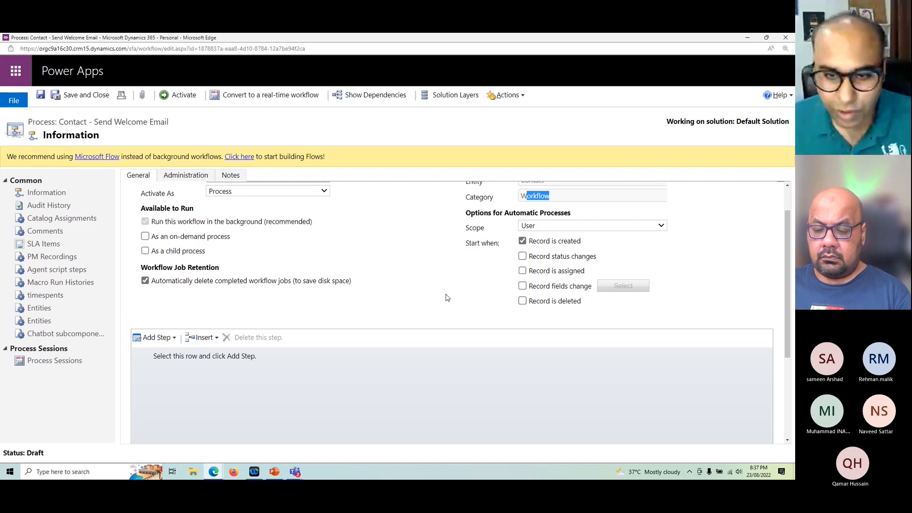
# Step: View the available scope options, check the Owner field on the open contact record, and return to the process window
pyautogui.click(574, 228)
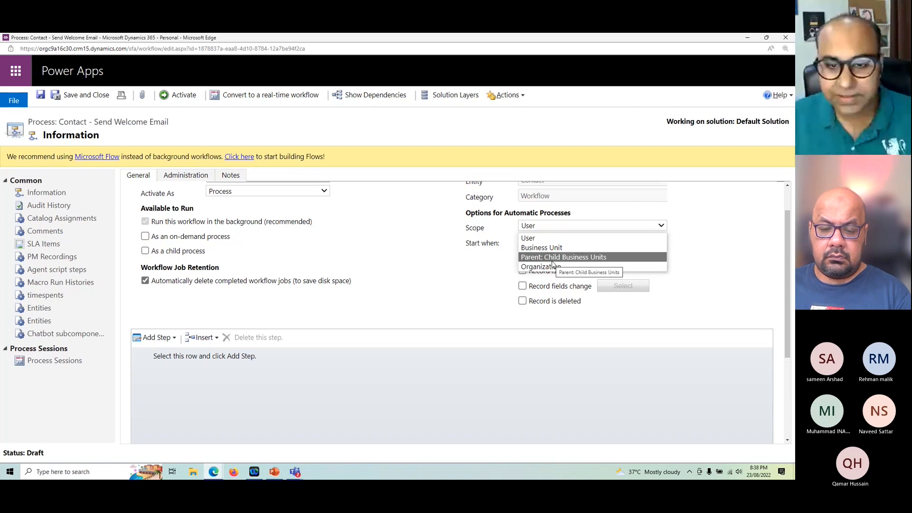
pyautogui.click(748, 39)
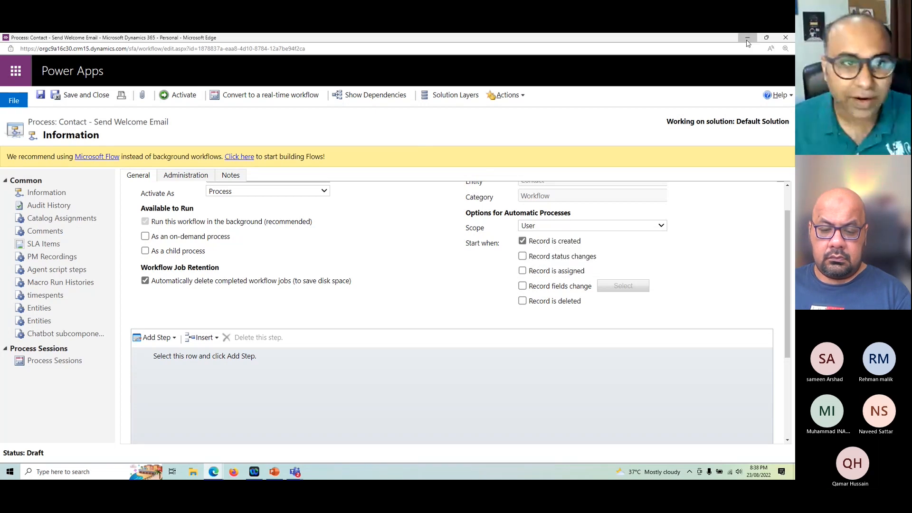
pyautogui.click(748, 39)
pyautogui.click(280, 40)
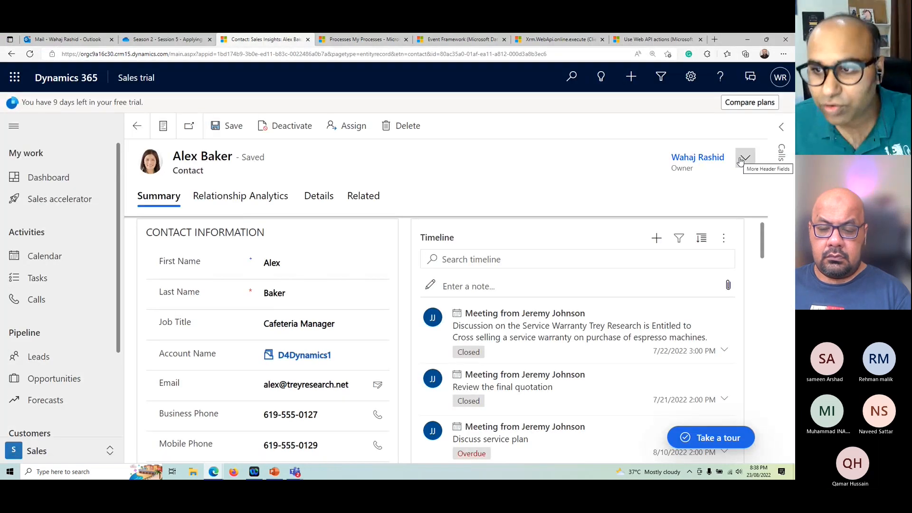
pyautogui.doubleClick(679, 169)
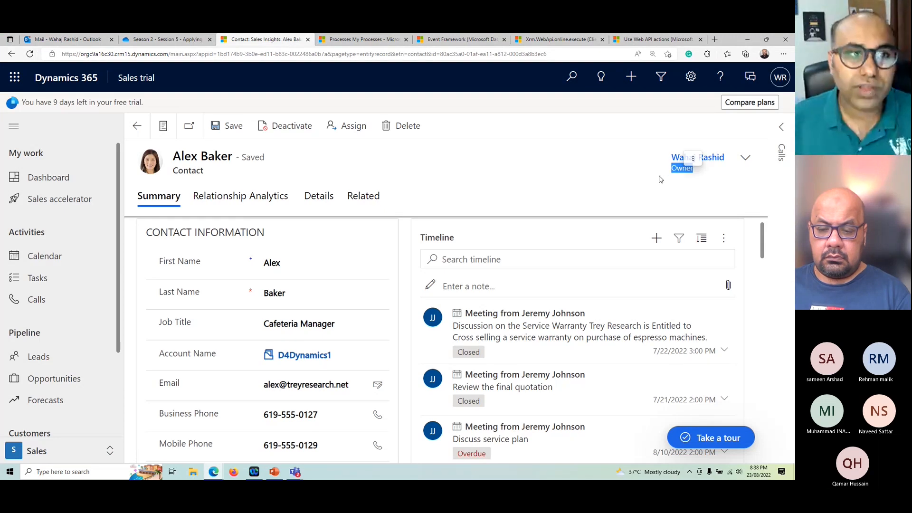
pyautogui.click(214, 472)
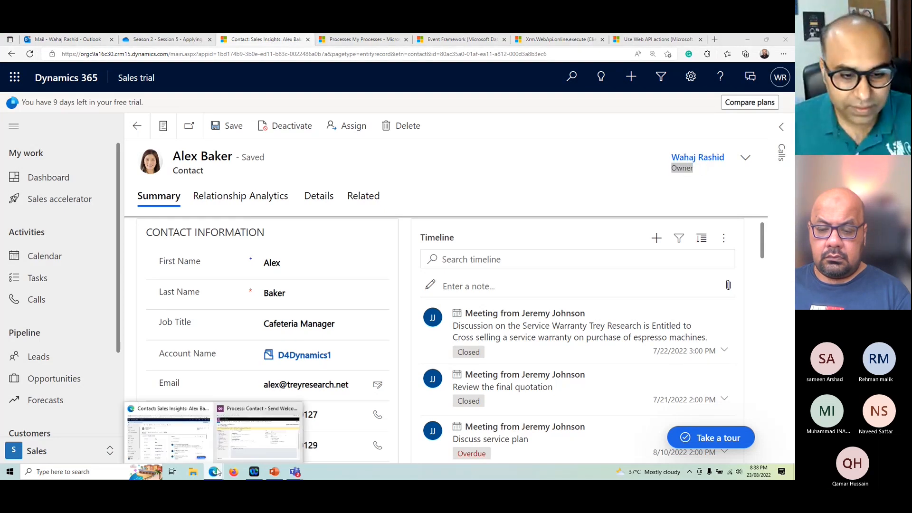
pyautogui.click(273, 457)
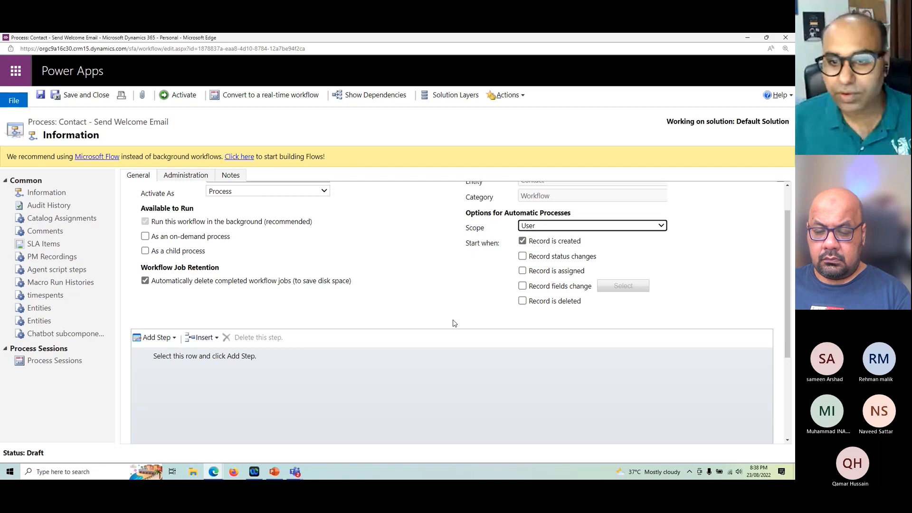
# Step: Set the workflow's scope for automatic processes to Organization
pyautogui.click(636, 229)
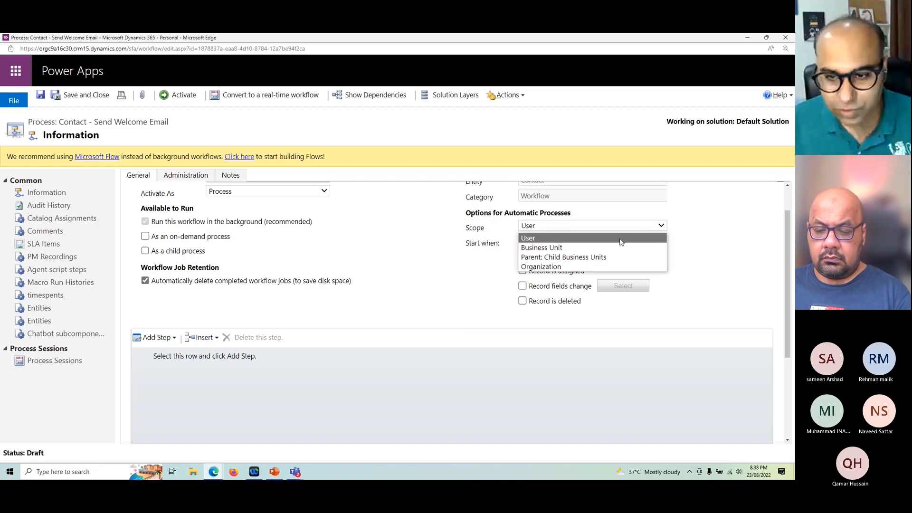
pyautogui.click(627, 244)
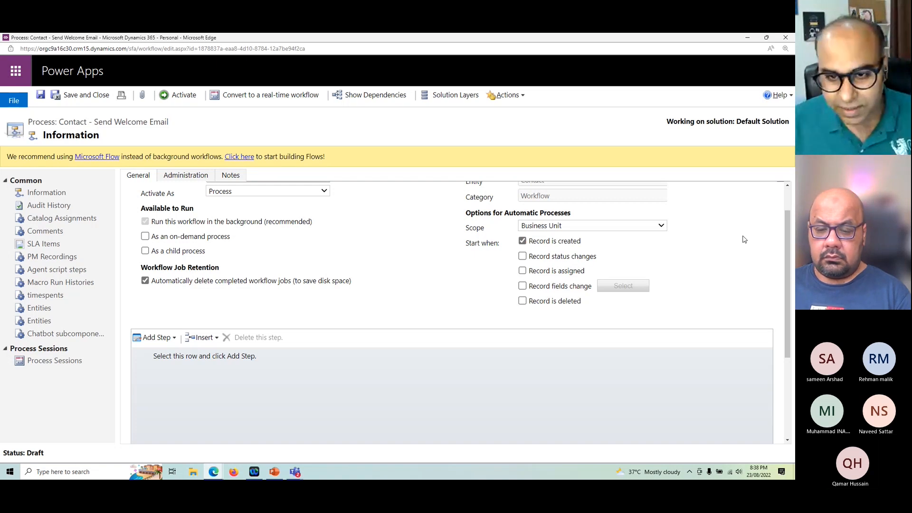
pyautogui.click(557, 232)
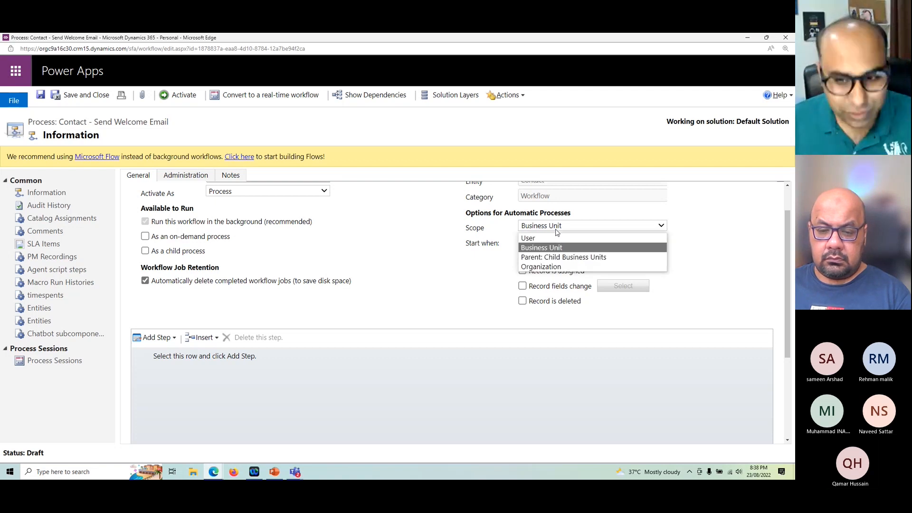
pyautogui.click(544, 267)
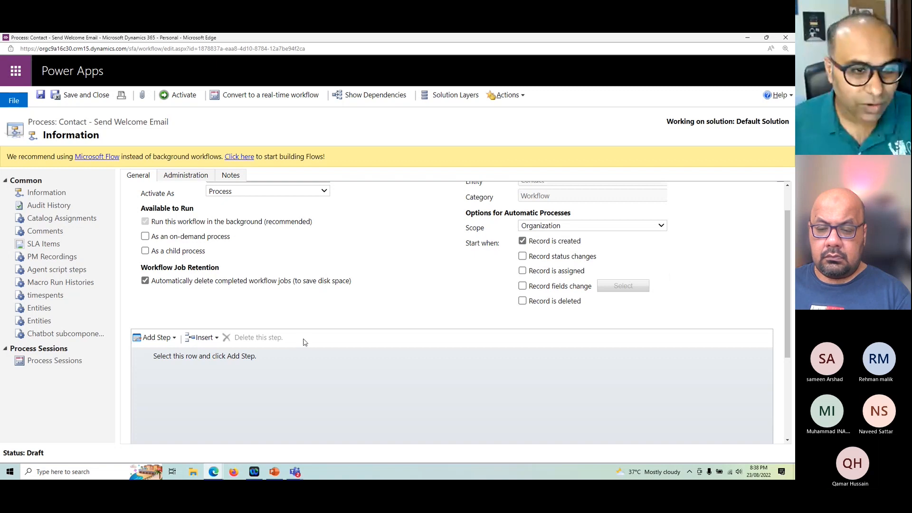
pyautogui.scroll(2, 304, 342)
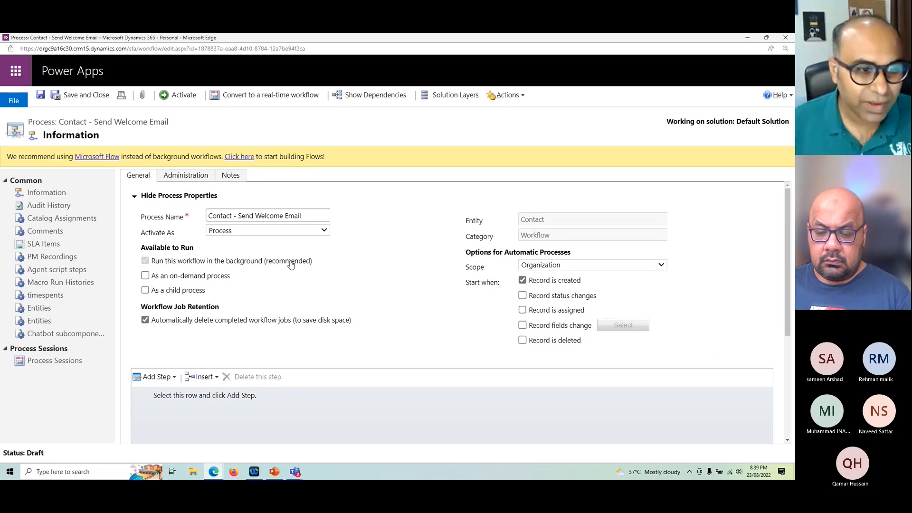
pyautogui.click(265, 101)
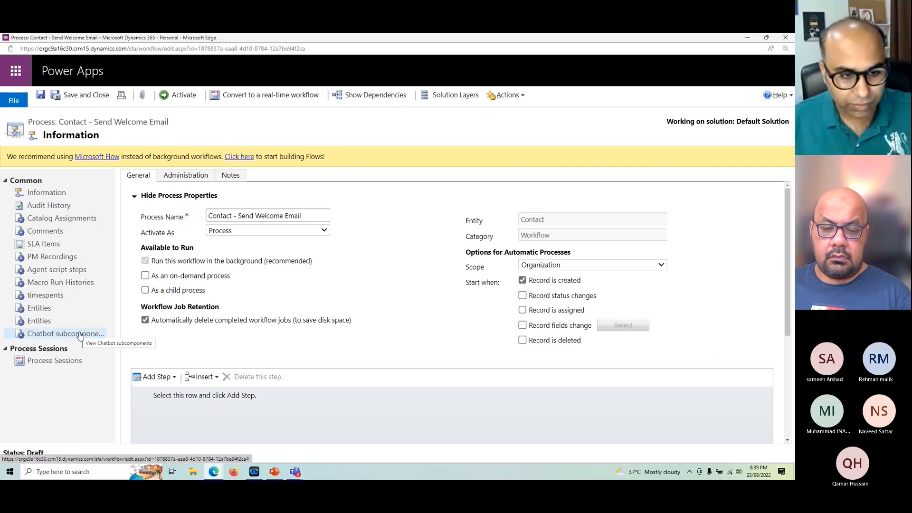
# Step: Turn off automatic deletion of completed workflow jobs and save the process
pyautogui.scroll(-1, 269, 288)
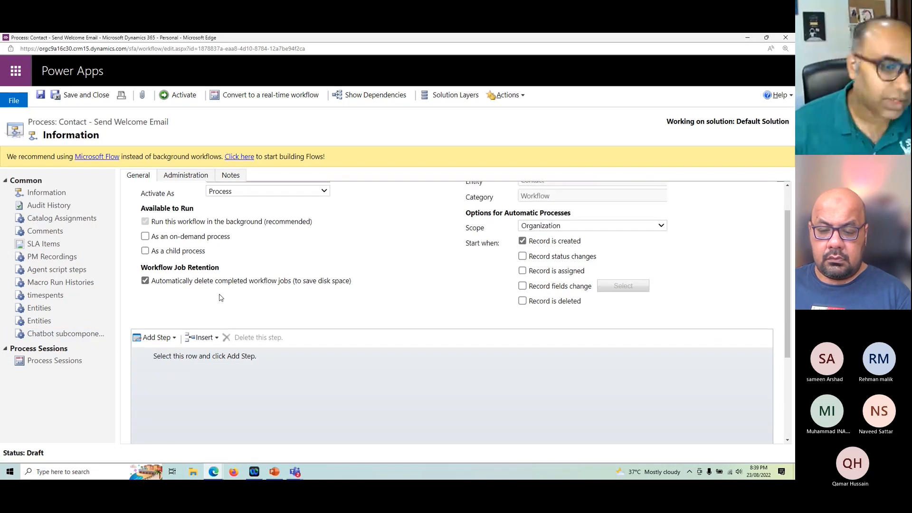
pyautogui.scroll(-1, 190, 280)
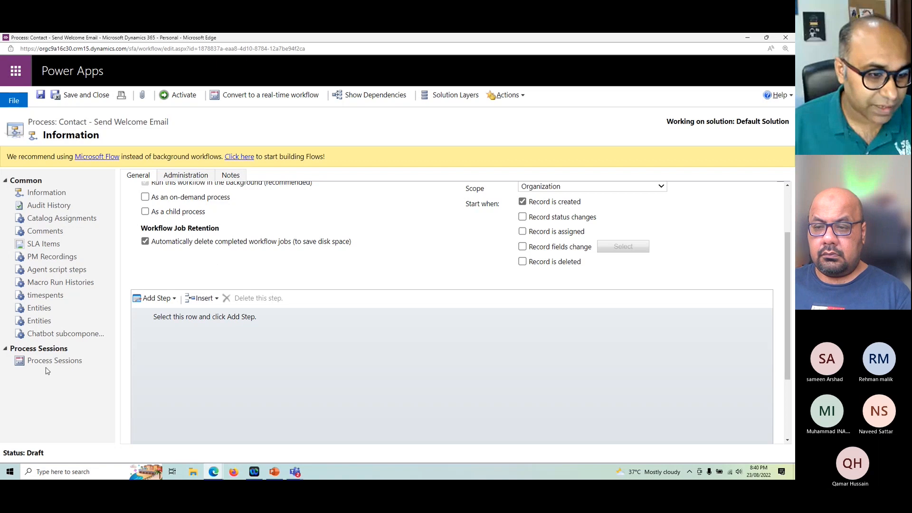
pyautogui.click(294, 243)
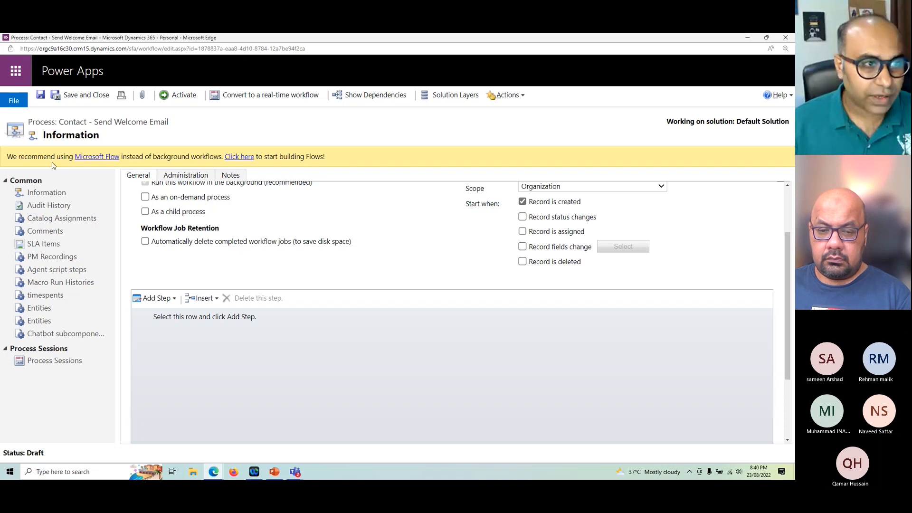
pyautogui.click(41, 98)
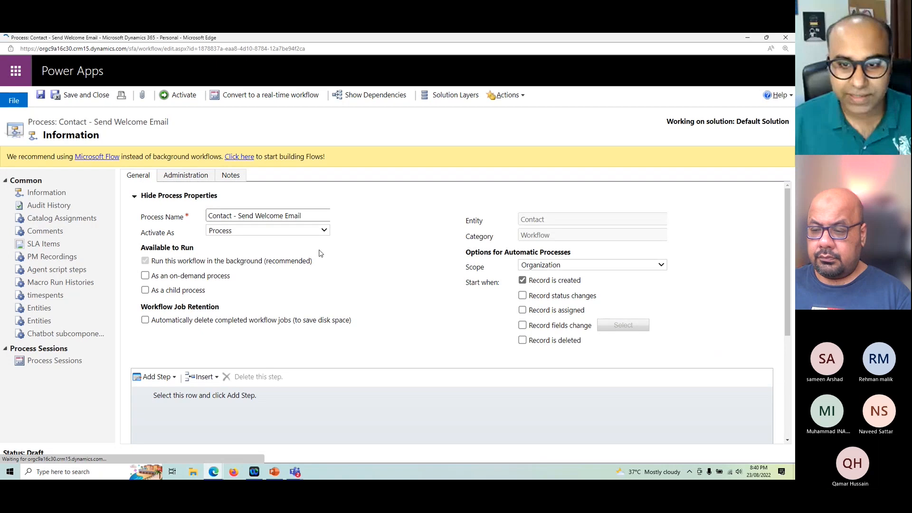
# Step: Add a Check Condition step as the first step of the workflow
pyautogui.scroll(-2, 319, 253)
pyautogui.click(233, 326)
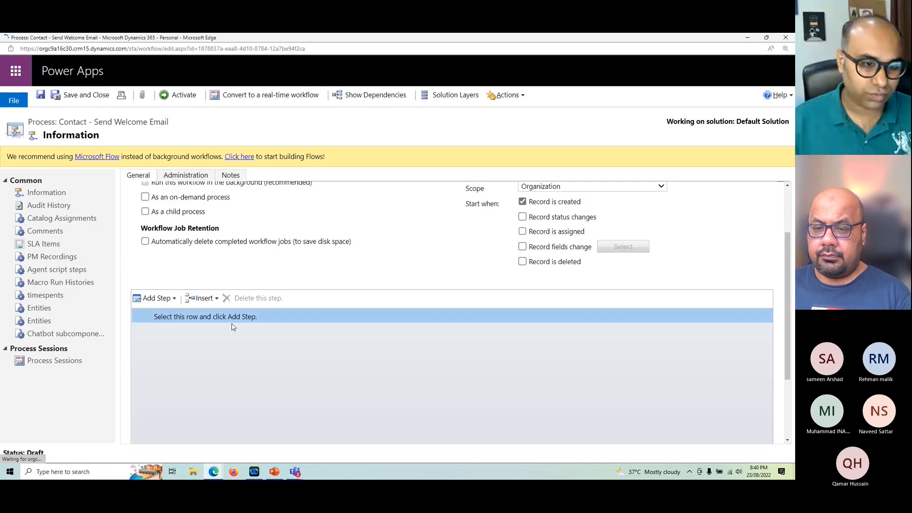
pyautogui.scroll(-3, 244, 332)
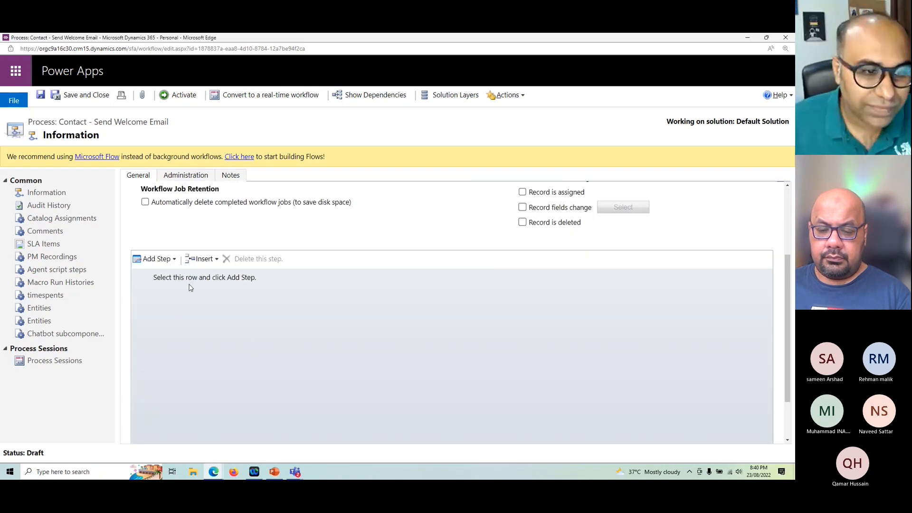
pyautogui.click(167, 261)
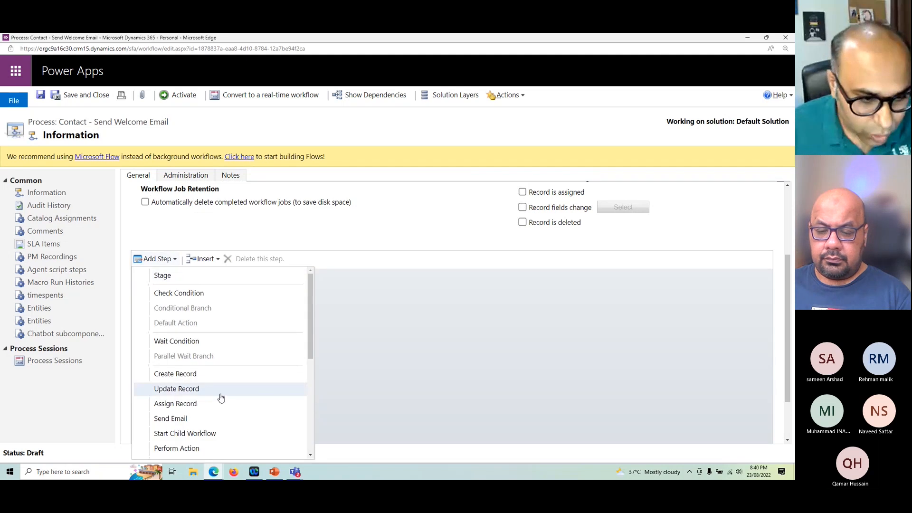
pyautogui.scroll(-4, 220, 397)
pyautogui.scroll(4, 224, 394)
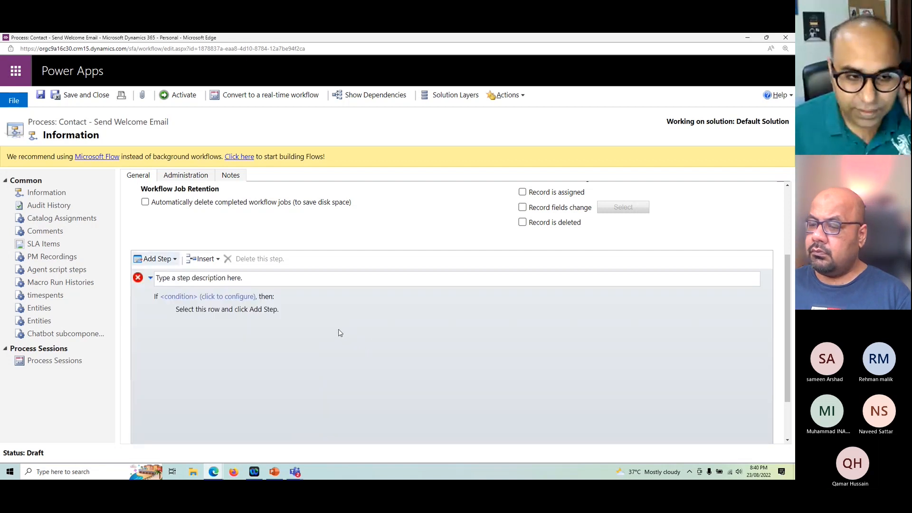
# Step: Open the check condition for configuration and choose the primary entity Contact for its first clause
pyautogui.click(221, 297)
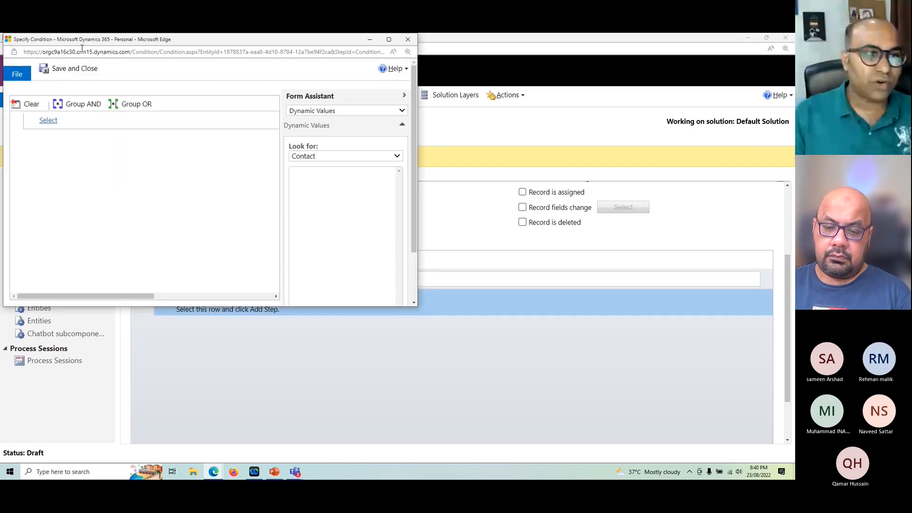
pyautogui.moveTo(87, 41); pyautogui.dragTo(333, 130)
pyautogui.click(294, 210)
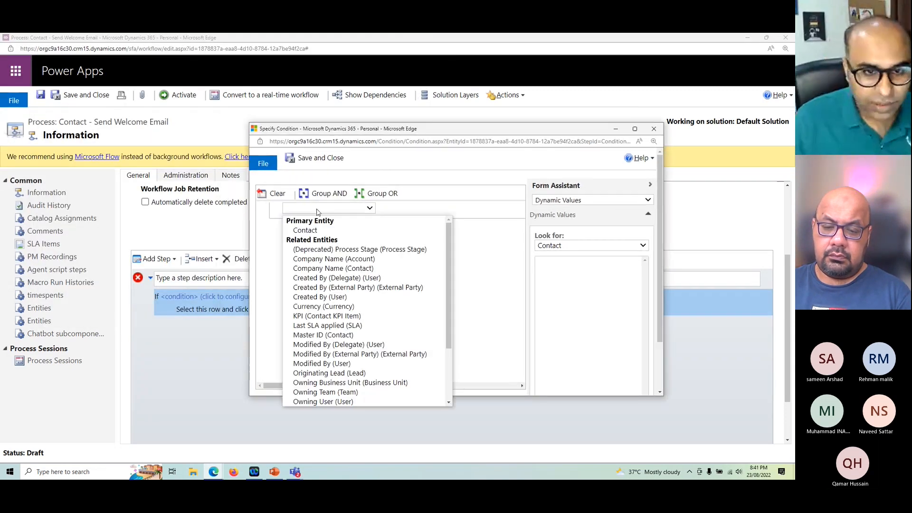
pyautogui.click(311, 236)
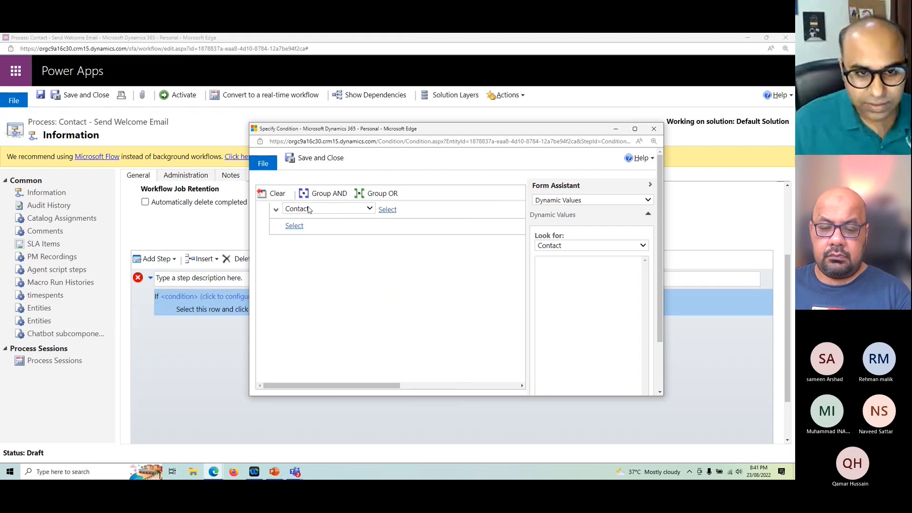
# Step: Set the condition's first clause to check the Email field of the primary entity Contact
pyautogui.click(310, 209)
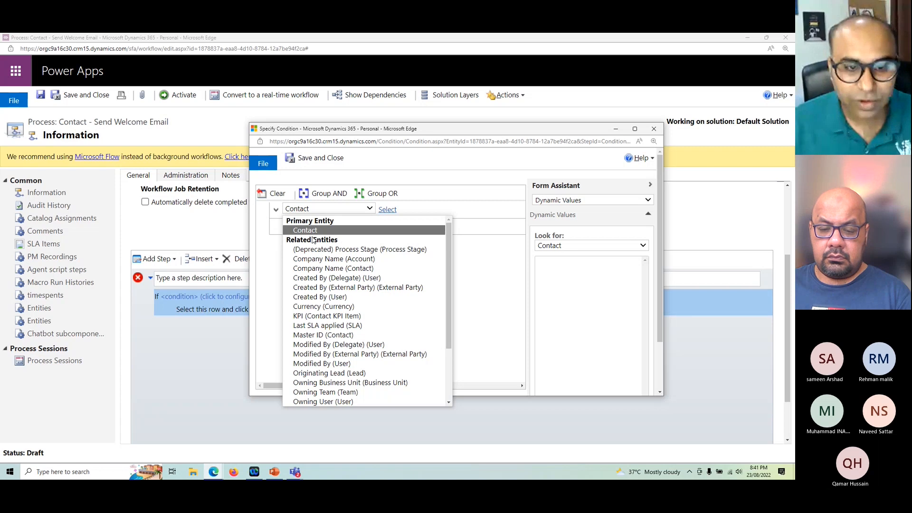
pyautogui.scroll(-3, 327, 347)
pyautogui.scroll(3, 326, 345)
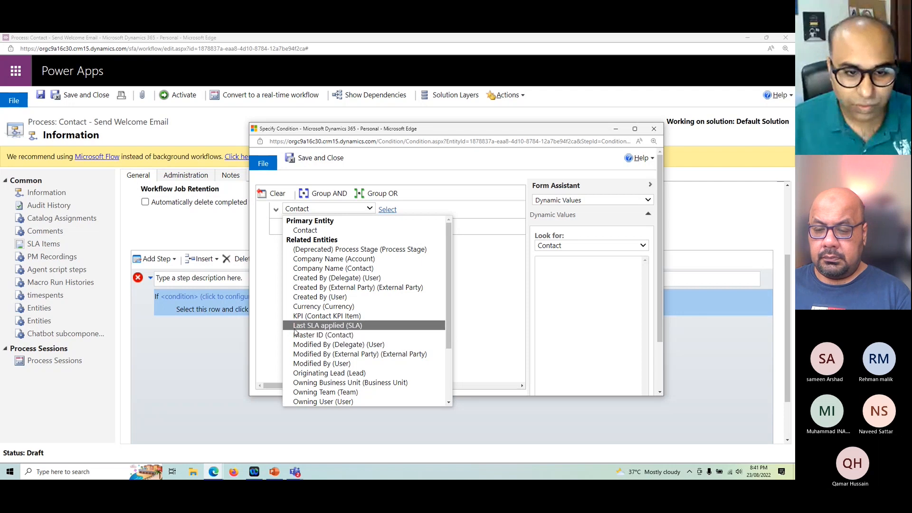
pyautogui.scroll(-3, 365, 323)
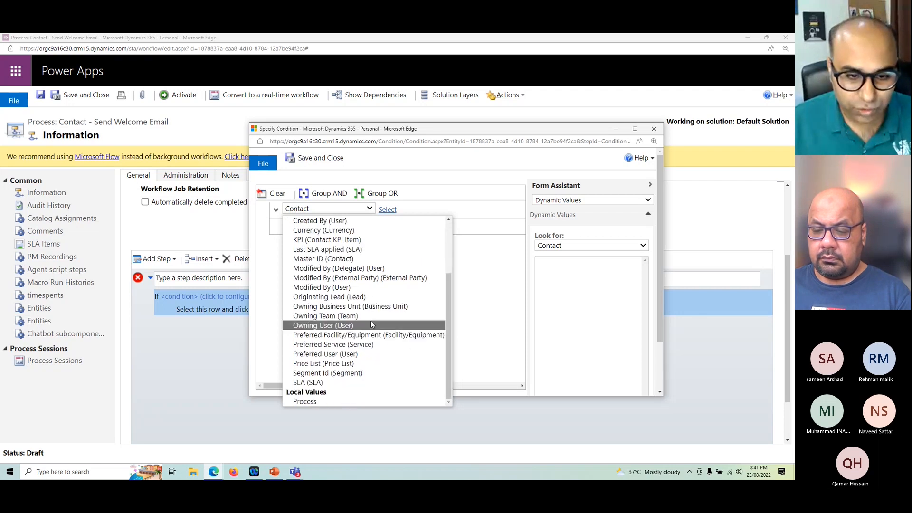
pyautogui.scroll(2, 369, 325)
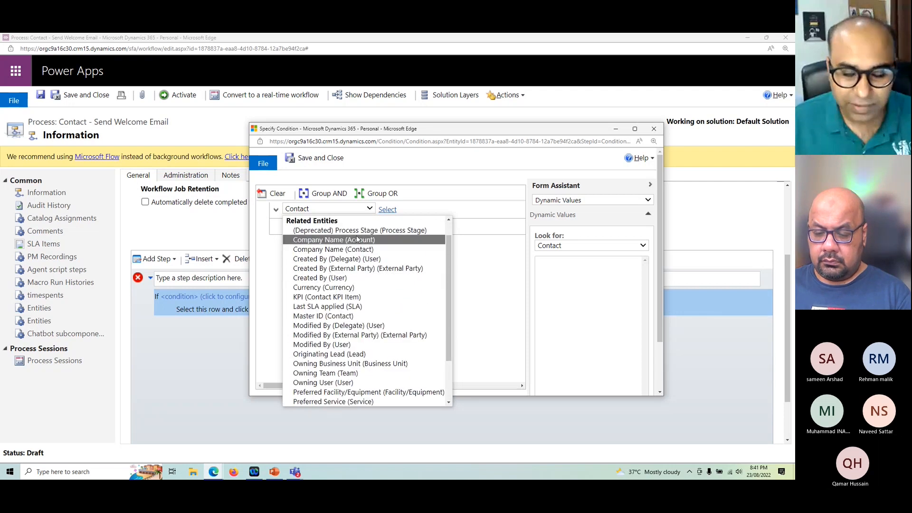
pyautogui.scroll(1, 413, 295)
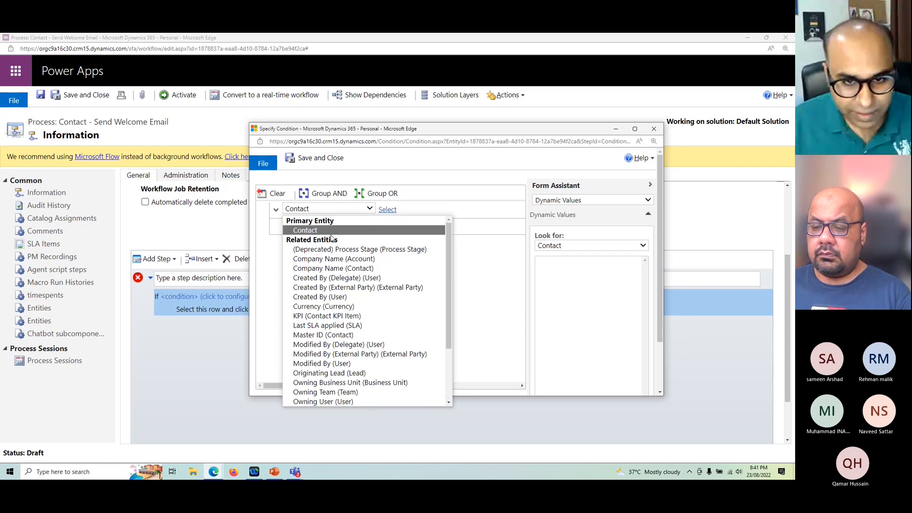
pyautogui.click(345, 232)
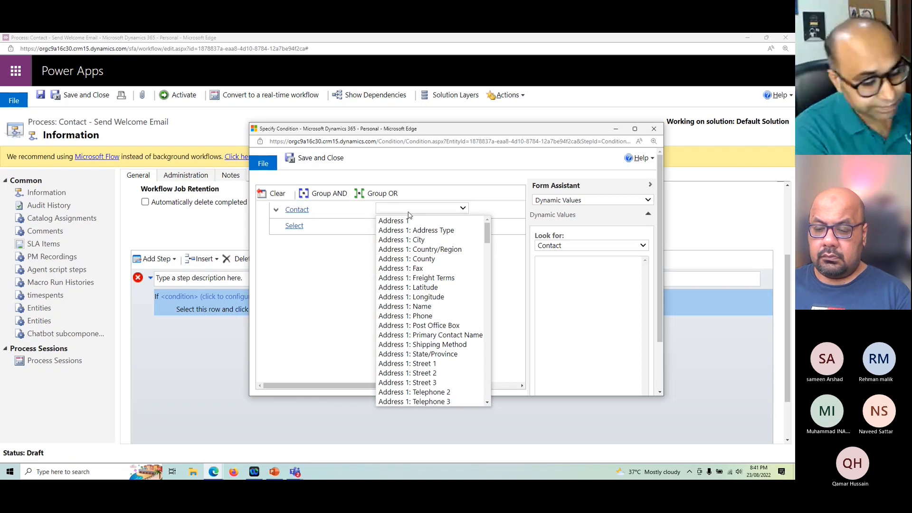
pyautogui.write('em')
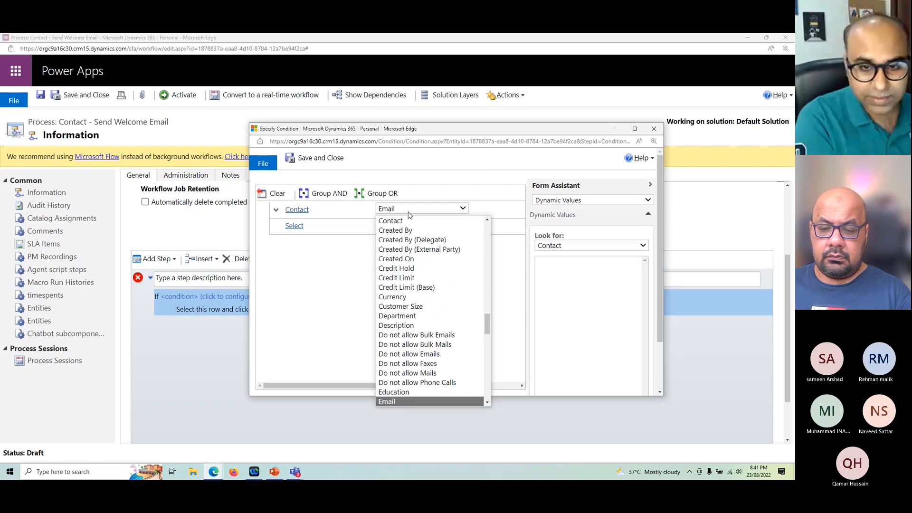
pyautogui.press('Return')
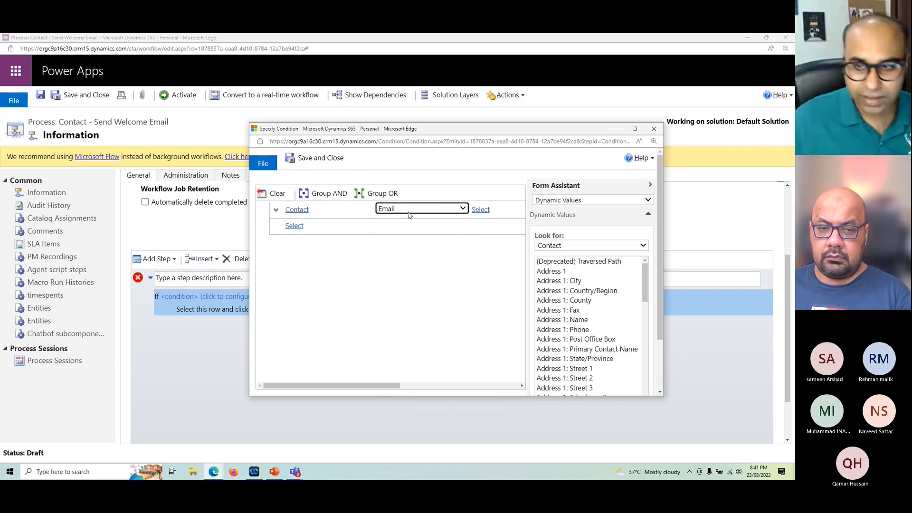
# Step: Maximize the condition window and set the Email clause's operator to Contains Data
pyautogui.click(634, 129)
pyautogui.click(231, 117)
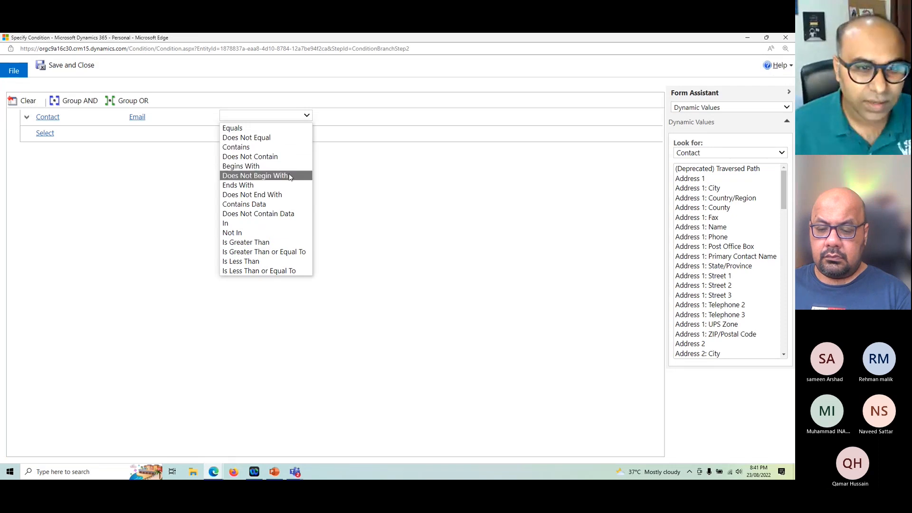
pyautogui.click(252, 204)
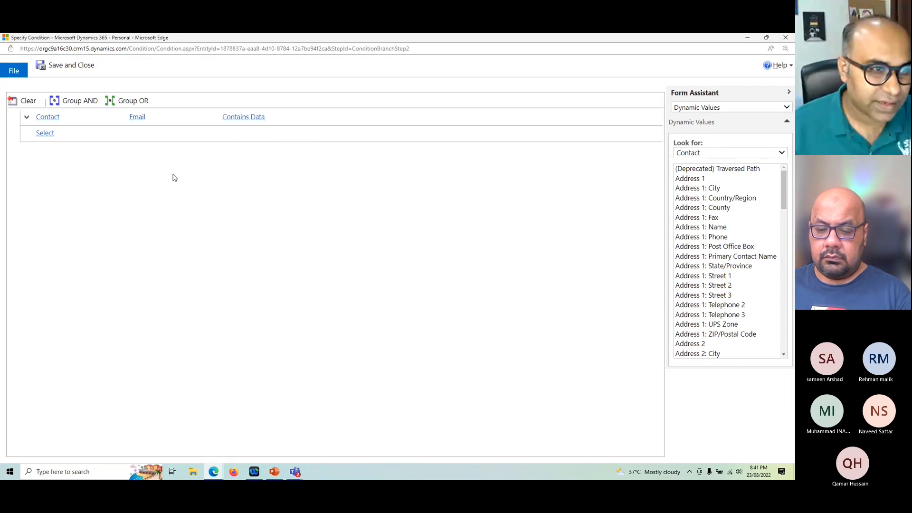
pyautogui.click(52, 133)
pyautogui.click(59, 154)
pyautogui.click(156, 133)
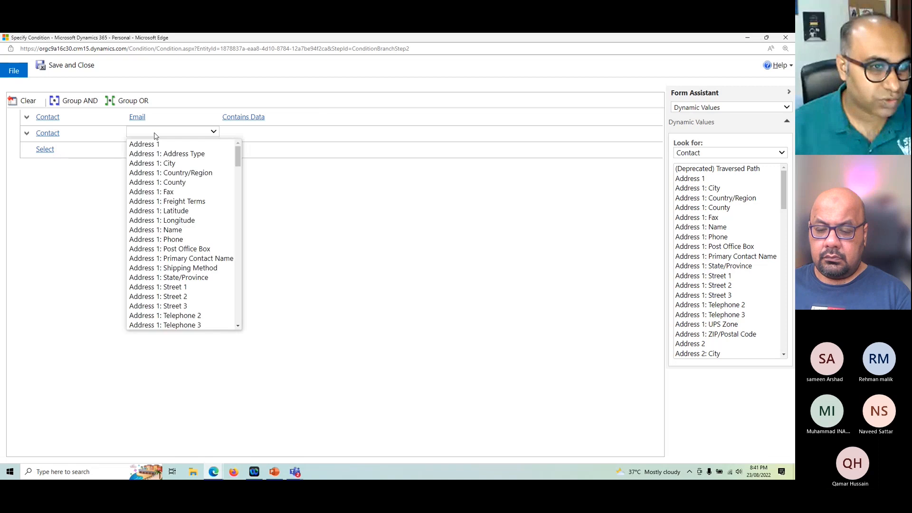
pyautogui.click(412, 241)
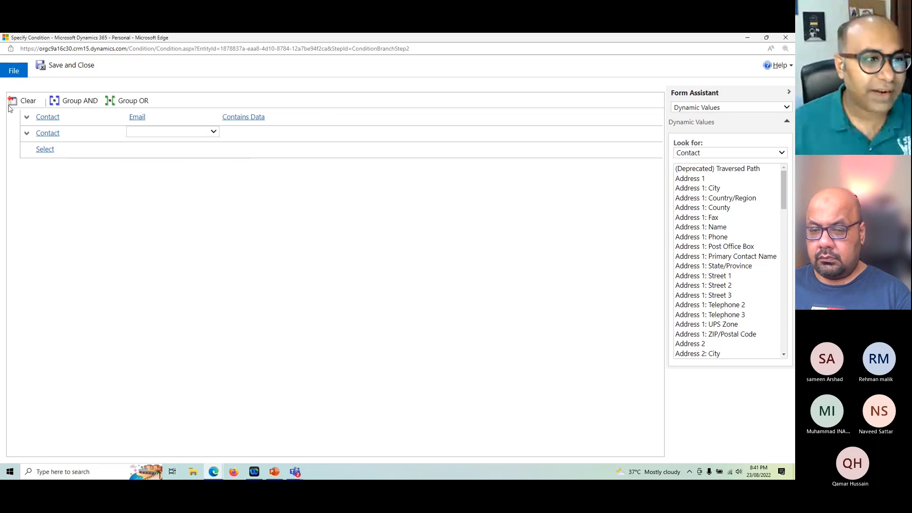
pyautogui.click(27, 136)
pyautogui.click(53, 163)
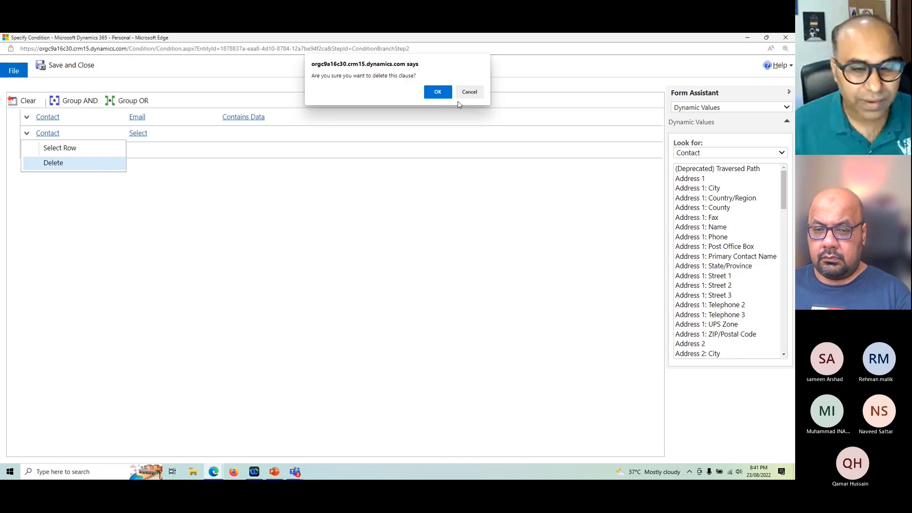
pyautogui.press('Return')
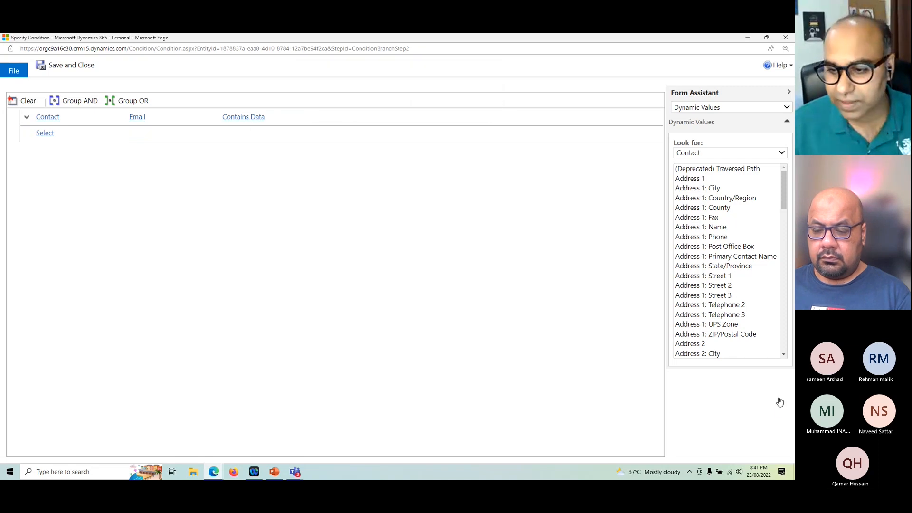
# Step: Save and close the condition, and describe the check condition step as "Only send when Email is not null"
pyautogui.click(73, 67)
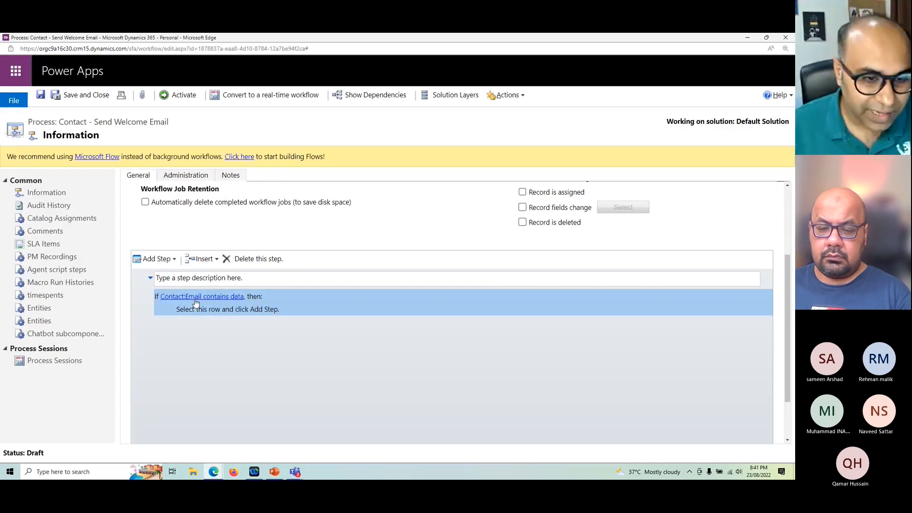
pyautogui.click(235, 313)
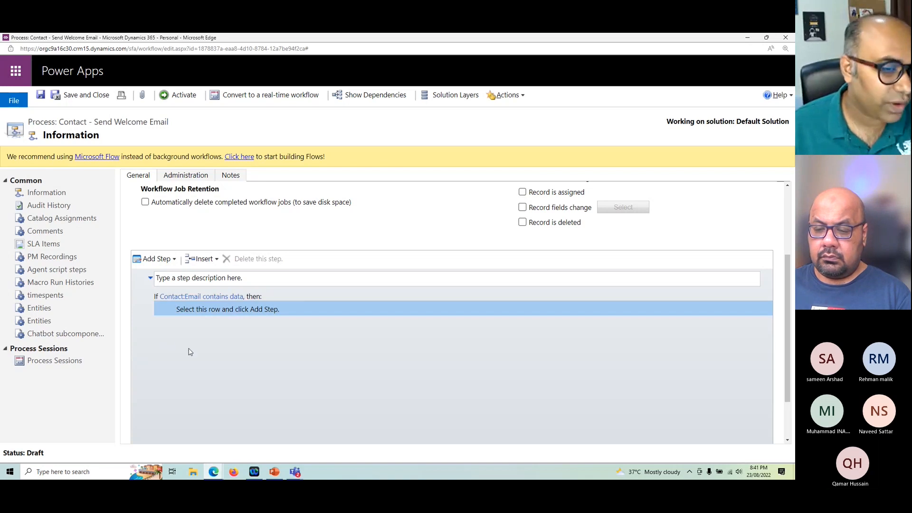
pyautogui.click(261, 277)
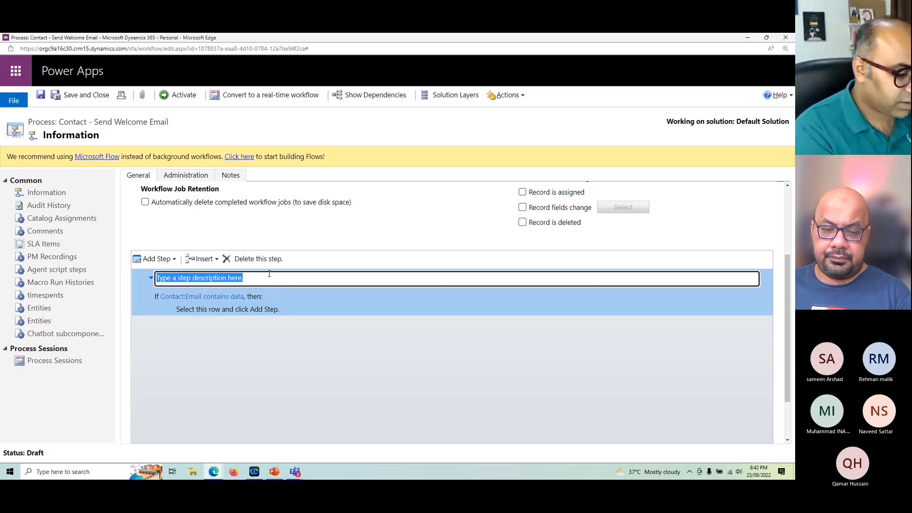
pyautogui.write('Only send hen E')
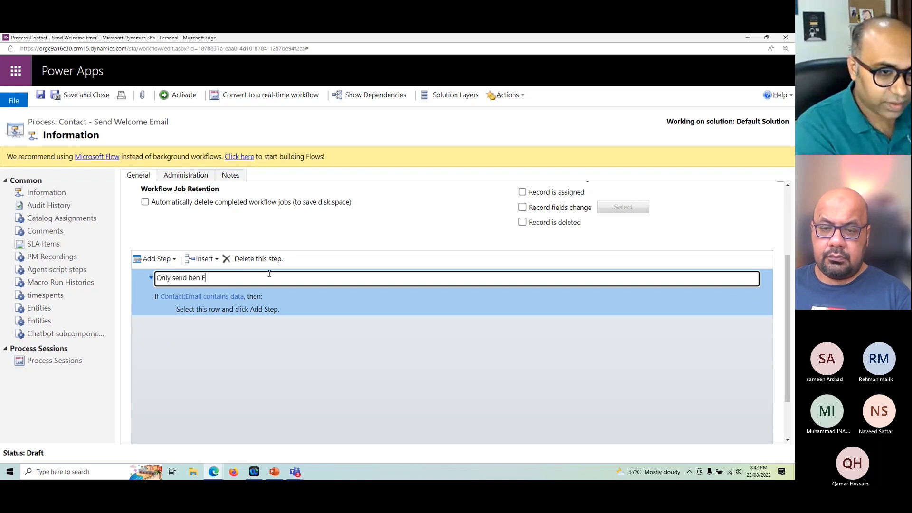
pyautogui.write('en Email is not null')
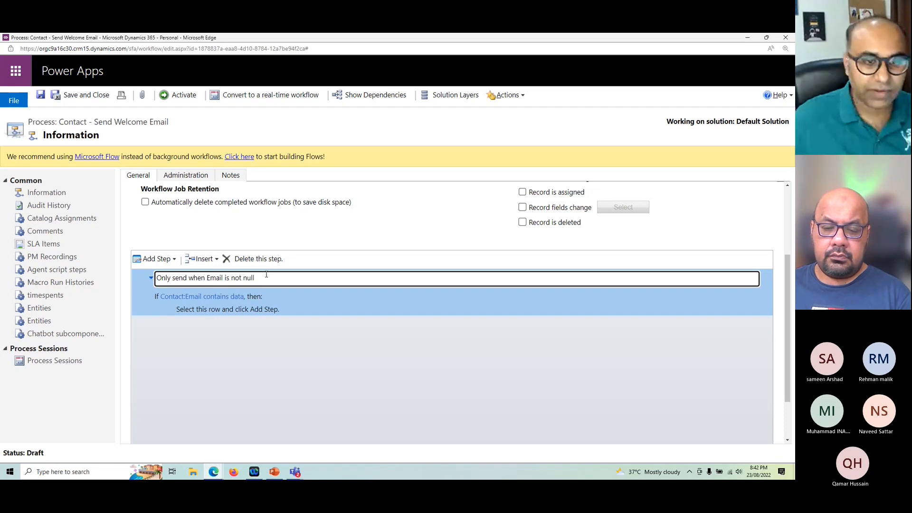
pyautogui.click(335, 405)
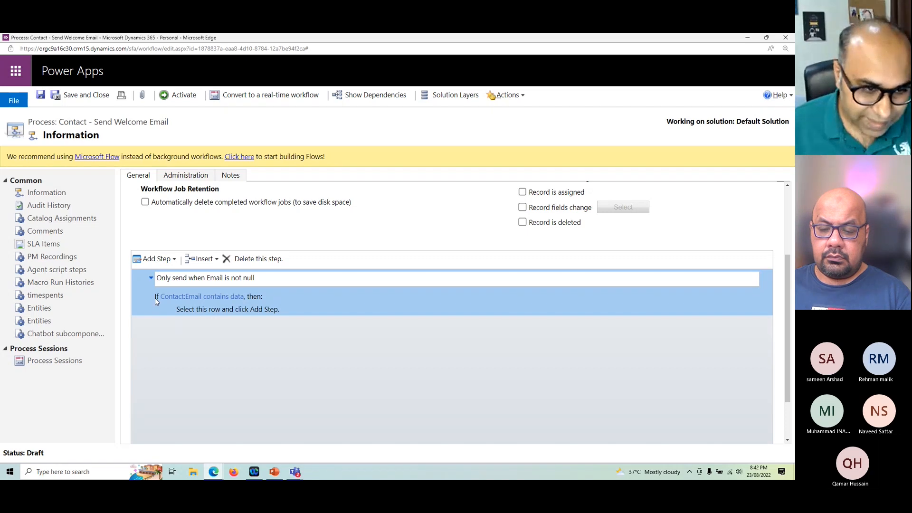
# Step: Add a Send Email step inside the branch that runs when the contact's email contains data
pyautogui.click(213, 311)
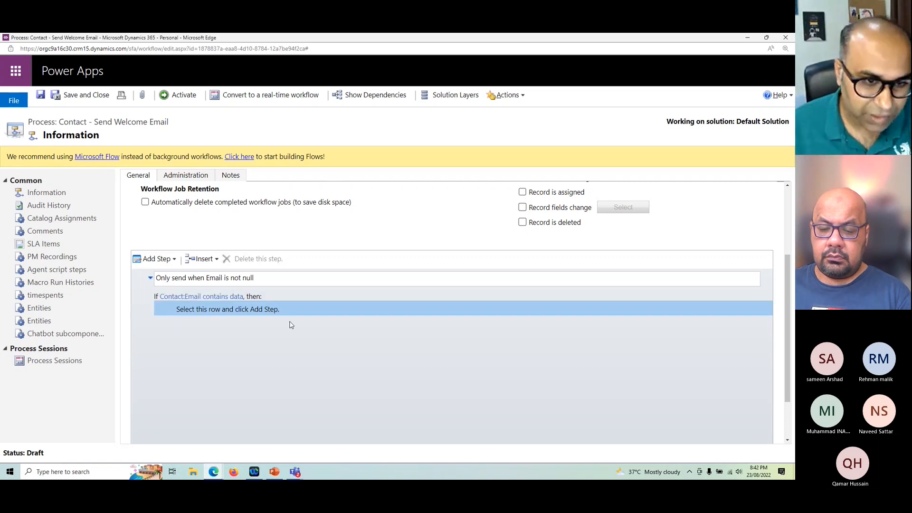
pyautogui.click(169, 260)
pyautogui.scroll(-3, 234, 301)
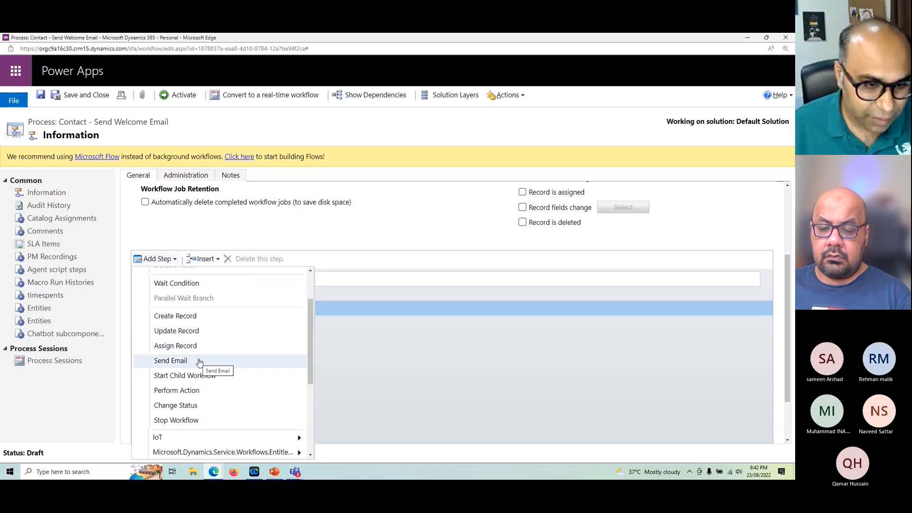
pyautogui.scroll(-2, 199, 362)
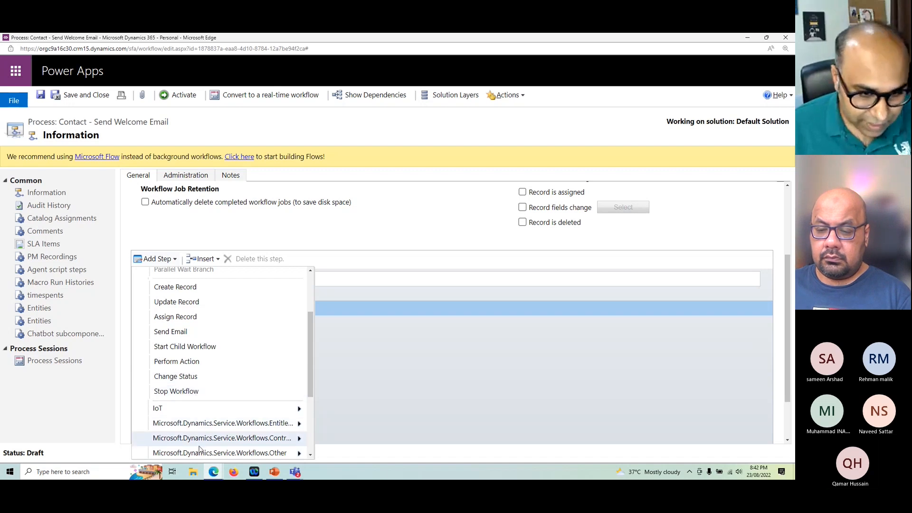
pyautogui.scroll(-1, 216, 412)
pyautogui.scroll(-3, 216, 411)
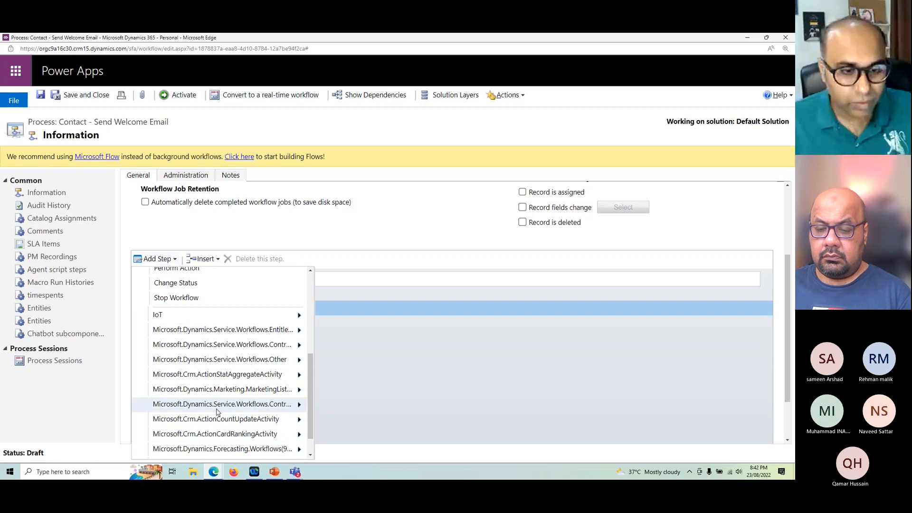
pyautogui.scroll(3, 216, 408)
pyautogui.scroll(4, 213, 384)
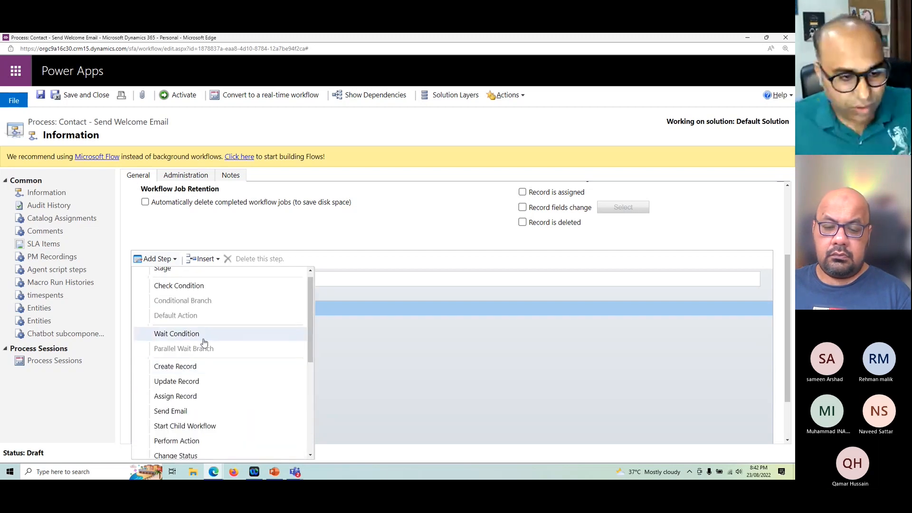
pyautogui.scroll(-1, 203, 342)
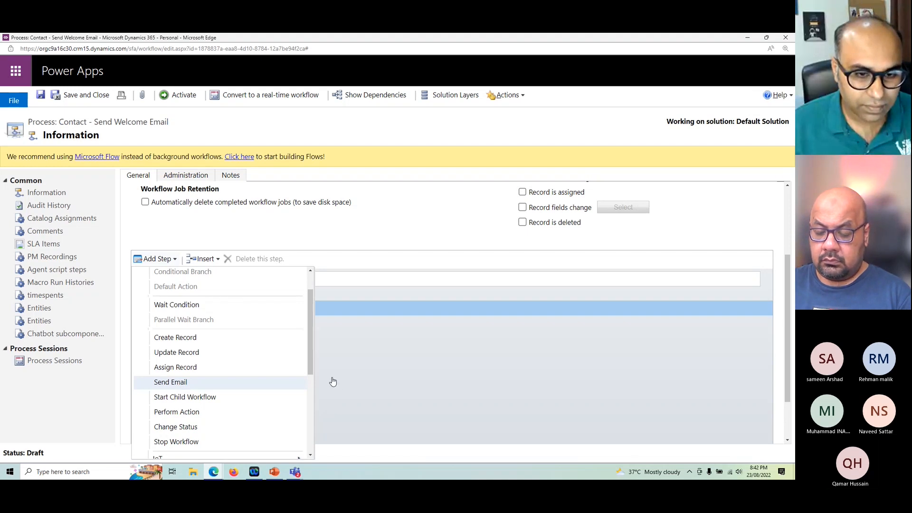
# Step: Keep Create New Message as the Send Email option and open the message's properties in a maximized window
pyautogui.click(287, 328)
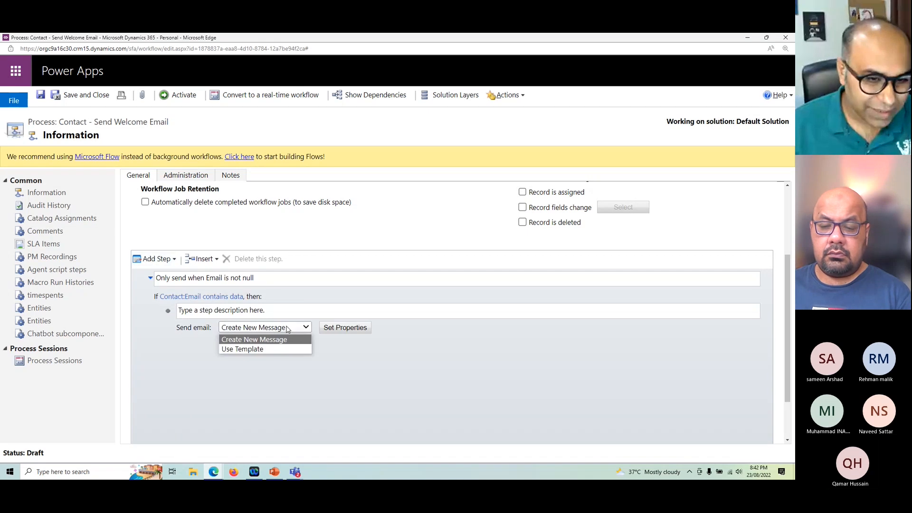
pyautogui.click(256, 340)
pyautogui.click(346, 328)
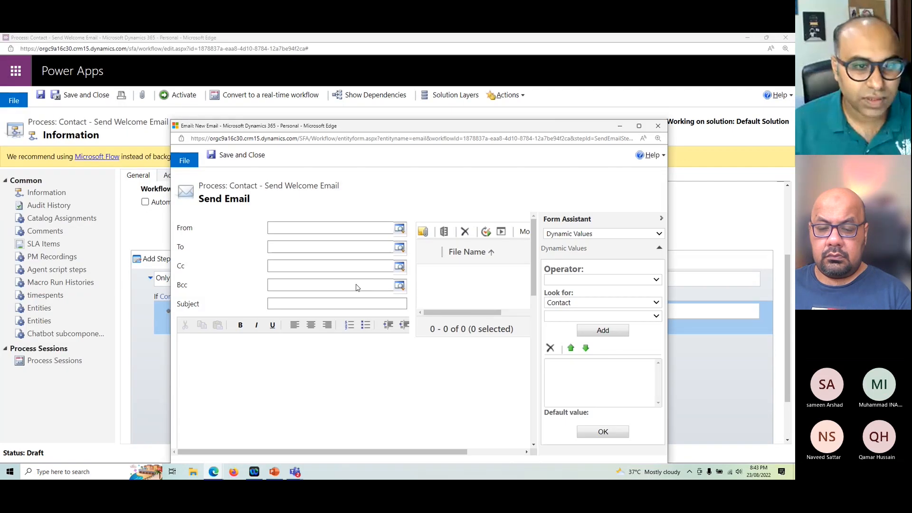
pyautogui.click(285, 231)
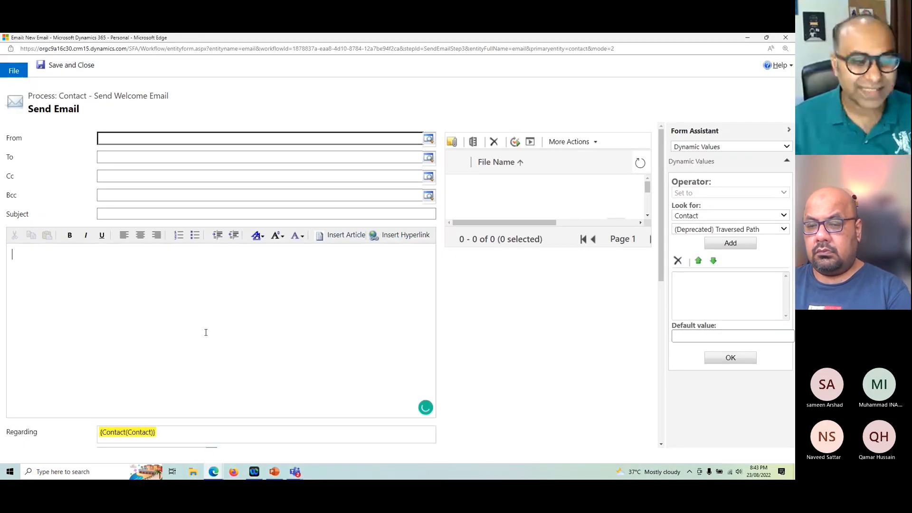
# Step: Begin the email body with "Dear" followed by the contact's First Name as a dynamic value
pyautogui.click(206, 332)
pyautogui.write('Dear')
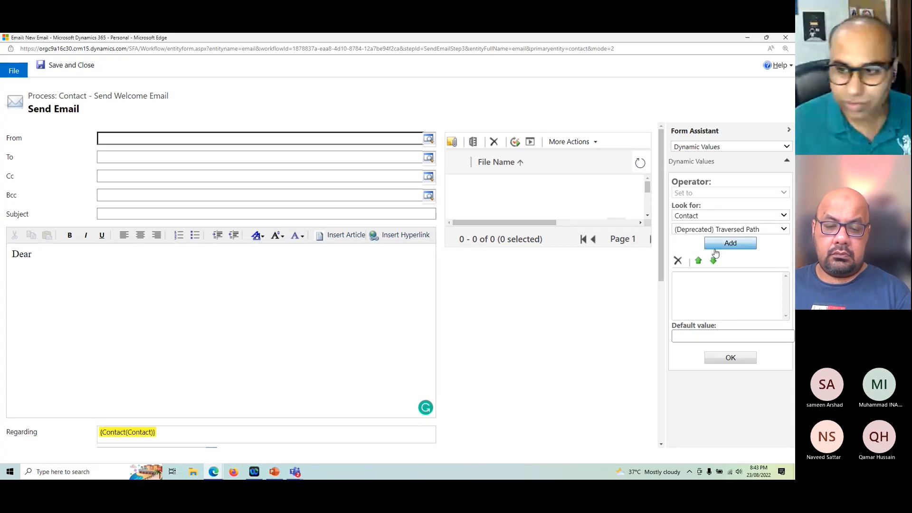
pyautogui.click(680, 216)
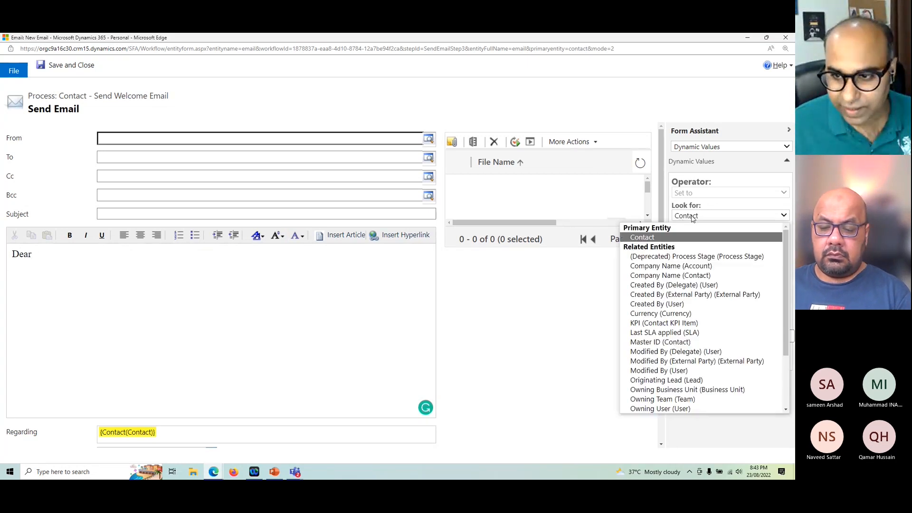
pyautogui.click(659, 237)
pyautogui.click(696, 230)
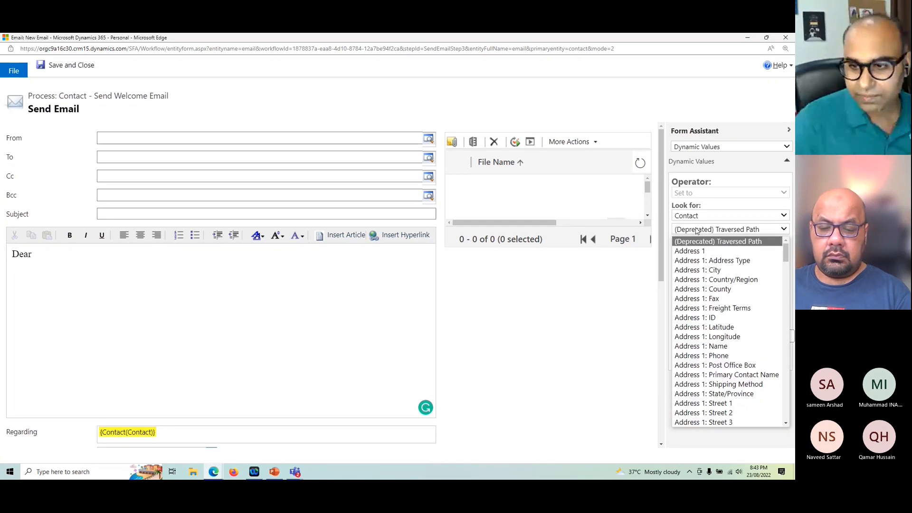
pyautogui.write('fi')
pyautogui.press('Return')
pyautogui.click(735, 246)
pyautogui.click(726, 363)
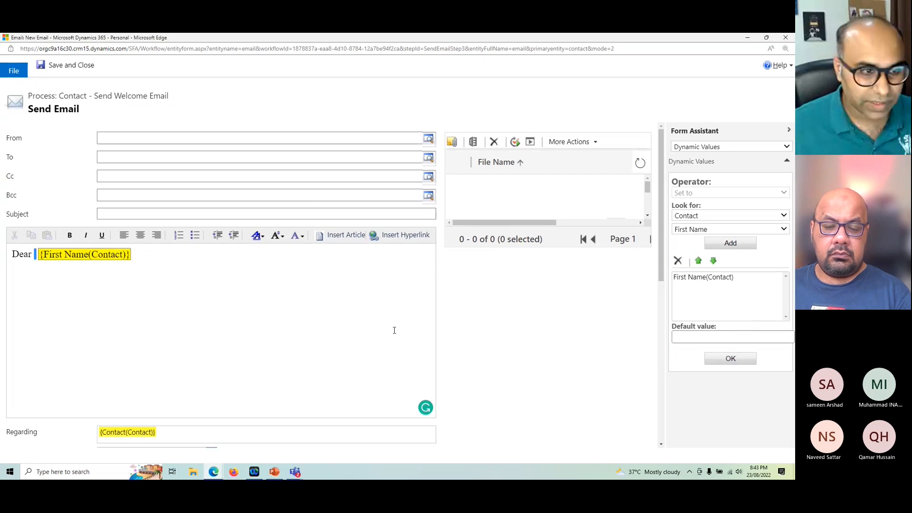
# Step: End the greeting with a comma and write "We welcome you to our subcription plan." as the next paragraph of the email body
pyautogui.click(174, 255)
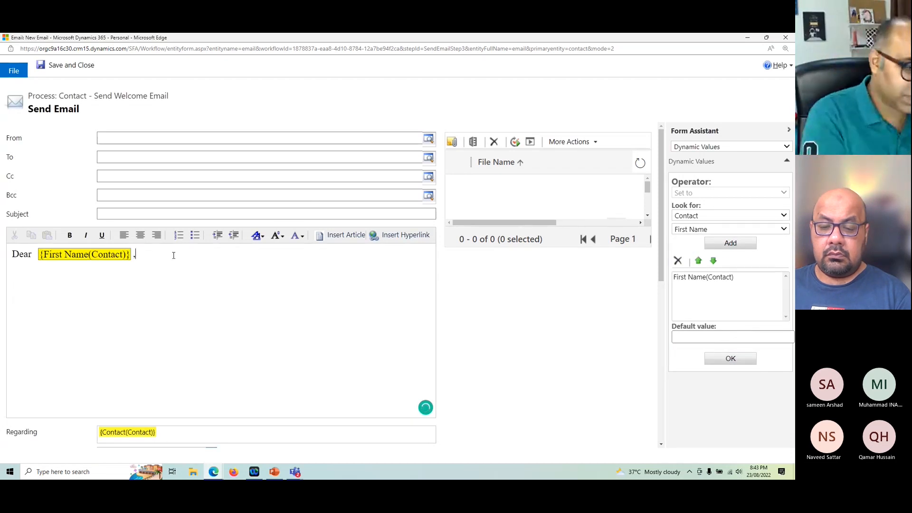
pyautogui.press('Return')
pyautogui.write('We welc')
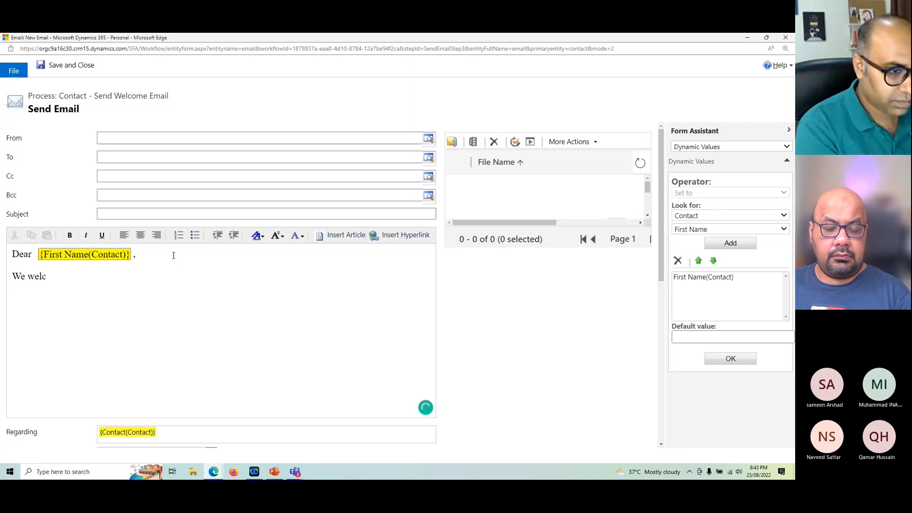
pyautogui.write('ome hou')
pyautogui.press('BackSpace')
pyautogui.press('BackSpace')
pyautogui.press('BackSpace')
pyautogui.press('BackSpace')
pyautogui.press('BackSpace')
pyautogui.press('BackSpace')
pyautogui.write('come you to ou')
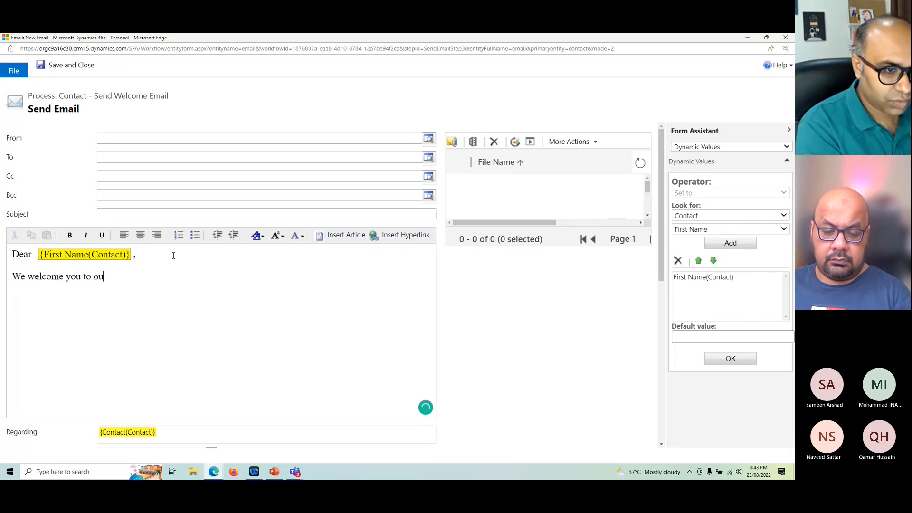
pyautogui.write('r subcri')
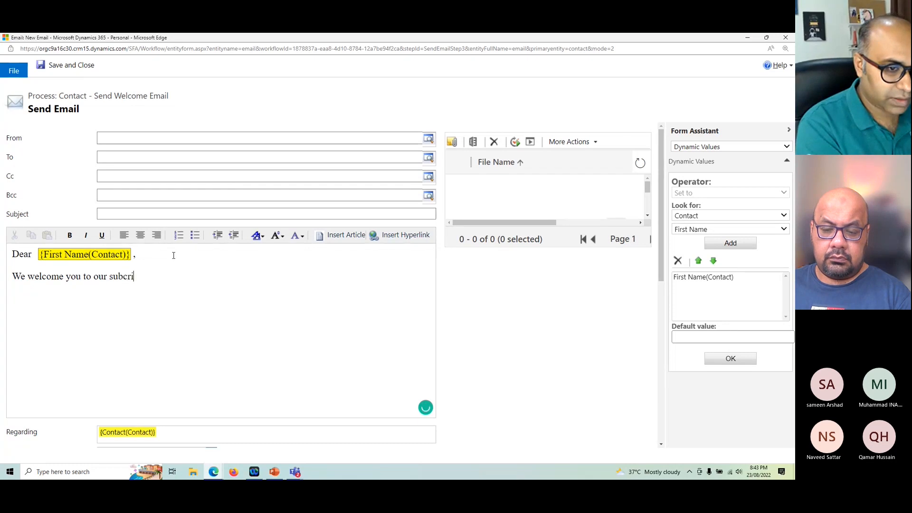
pyautogui.write('ption plan.')
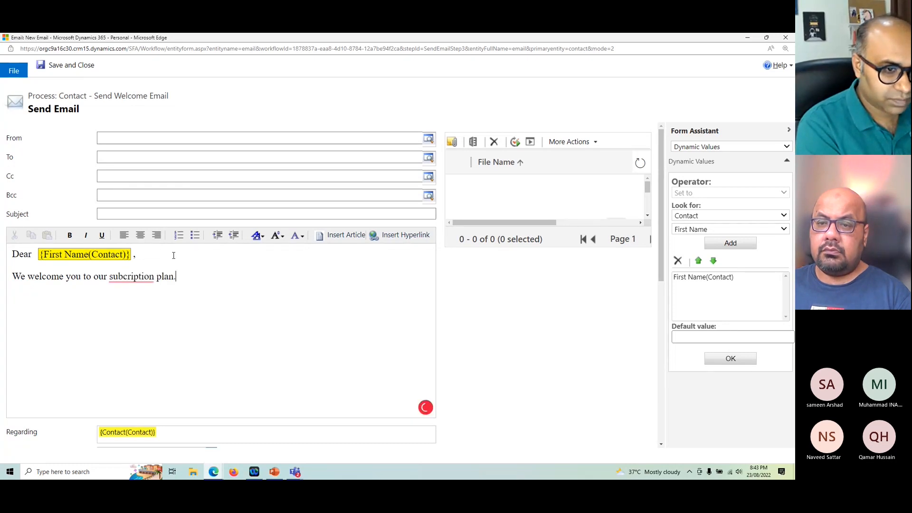
# Step: Add "Thank you," as the closing line of the email body and correct the misspelled word above it to "subscription"
pyautogui.press('Return')
pyautogui.write('Thank')
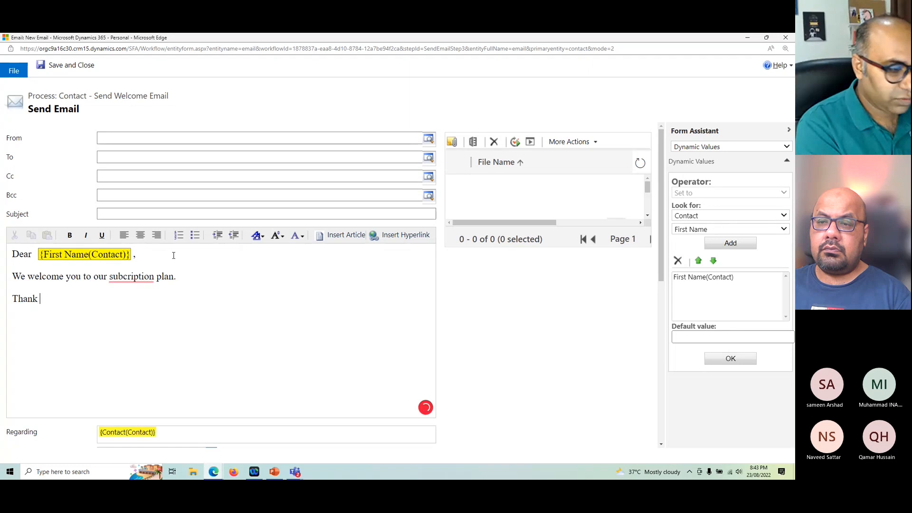
pyautogui.write(' you,')
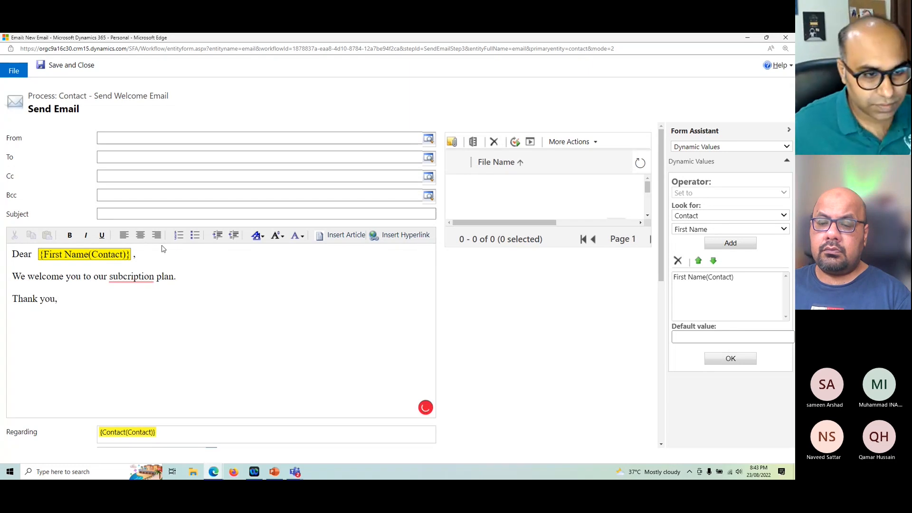
pyautogui.moveTo(129, 276)
pyautogui.click(143, 298)
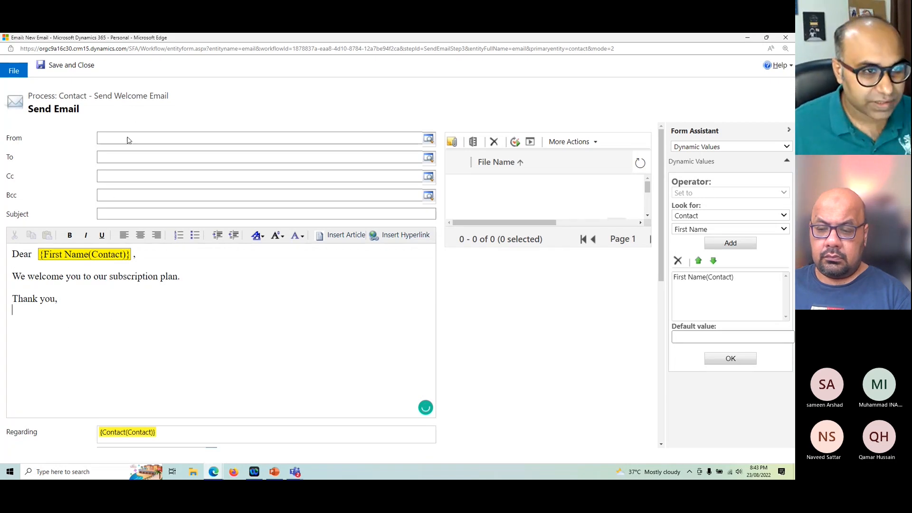
# Step: Replace First Name with Owner in the dynamic values and insert the contact's Owner below "Thank you," in the email body
pyautogui.click(700, 217)
pyautogui.click(667, 236)
pyautogui.click(690, 232)
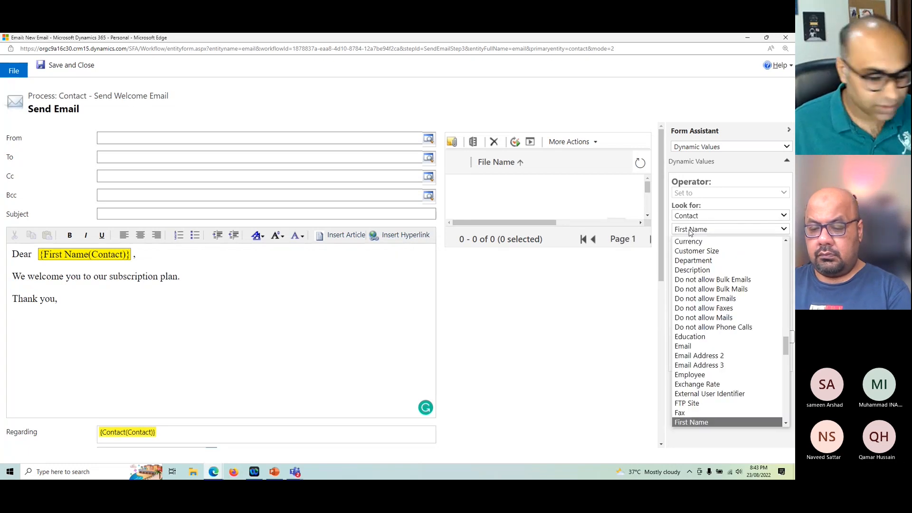
pyautogui.write('ow')
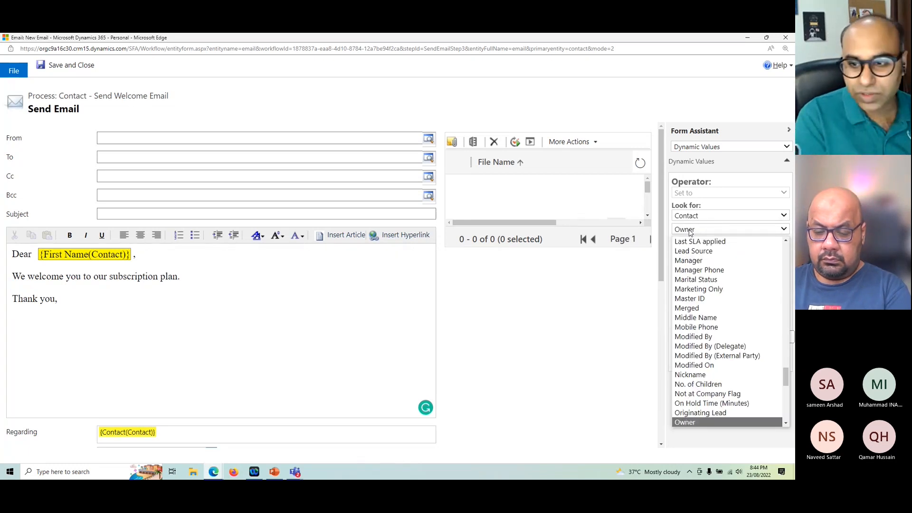
pyautogui.press('Return')
pyautogui.click(715, 278)
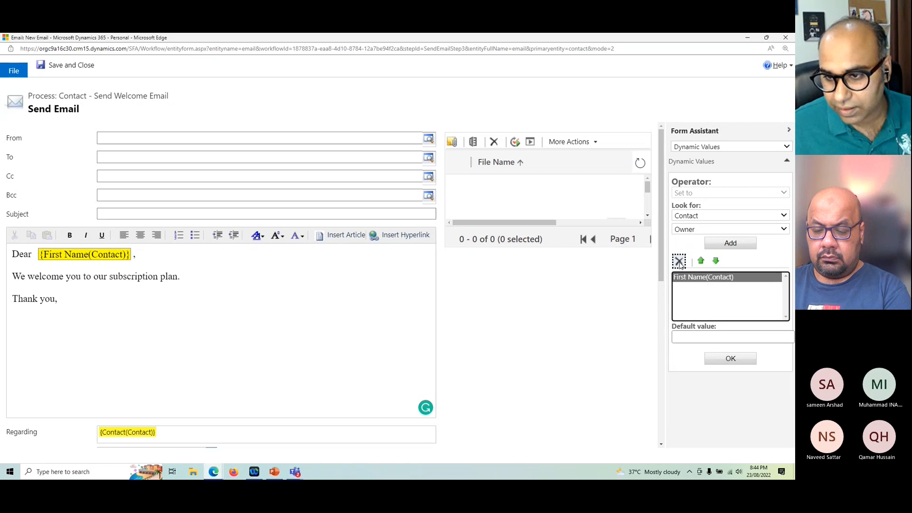
pyautogui.click(679, 261)
pyautogui.click(683, 219)
pyautogui.click(695, 225)
pyautogui.click(729, 246)
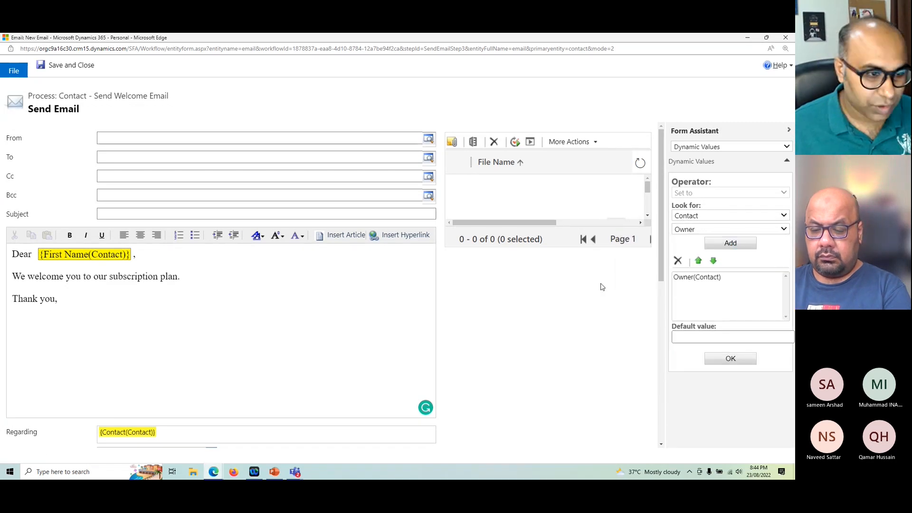
pyautogui.click(733, 359)
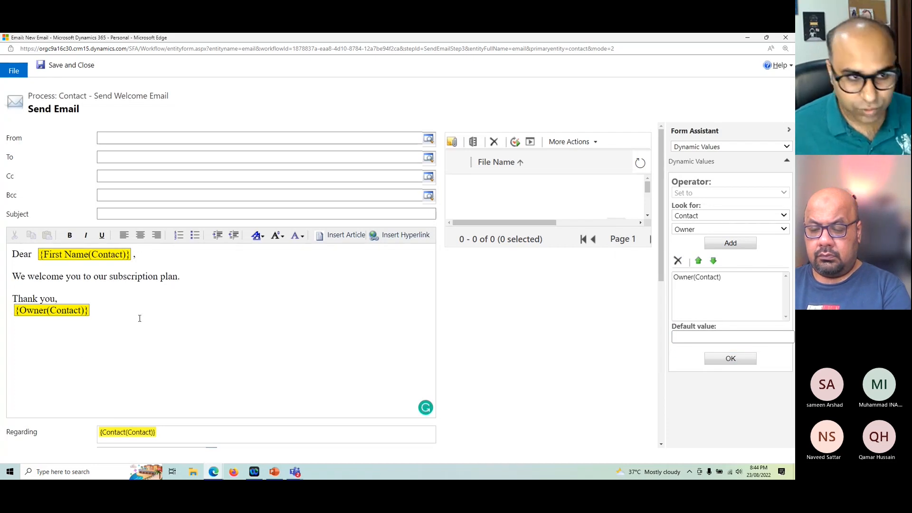
# Step: Set the email's From field to the contact's Owner as a dynamic value
pyautogui.click(138, 139)
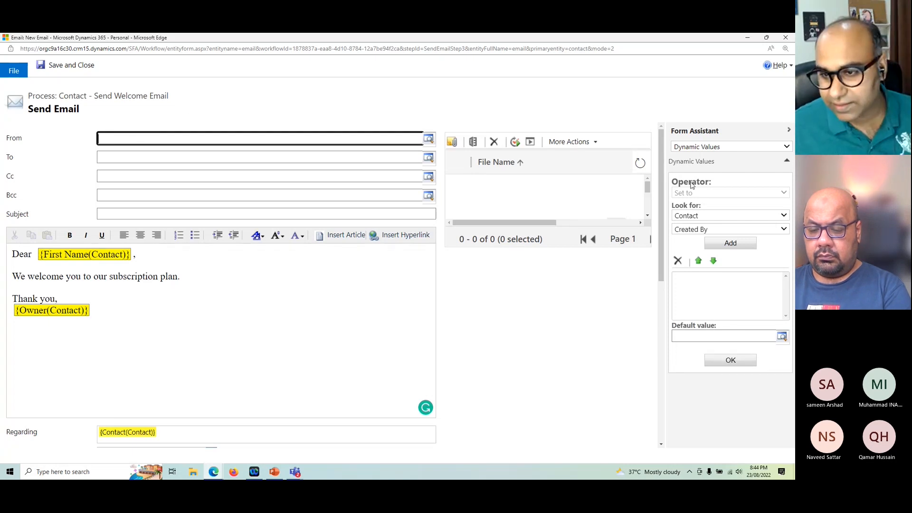
pyautogui.click(689, 229)
pyautogui.click(731, 240)
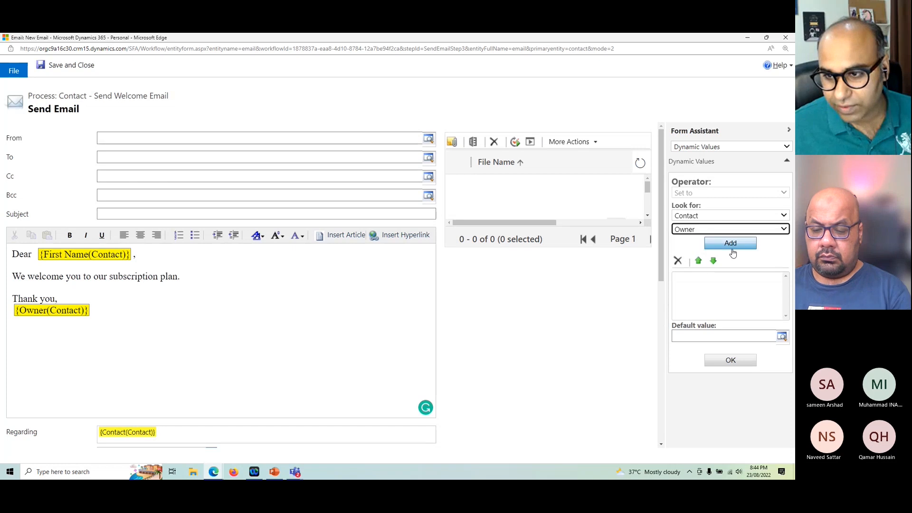
pyautogui.click(730, 243)
pyautogui.click(737, 366)
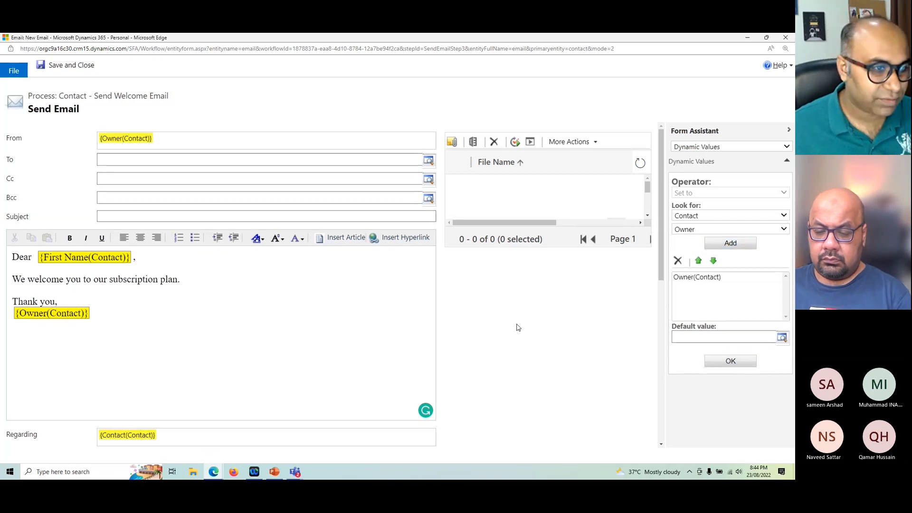
# Step: Set the email's To field to the Contact itself as a dynamic value
pyautogui.click(121, 158)
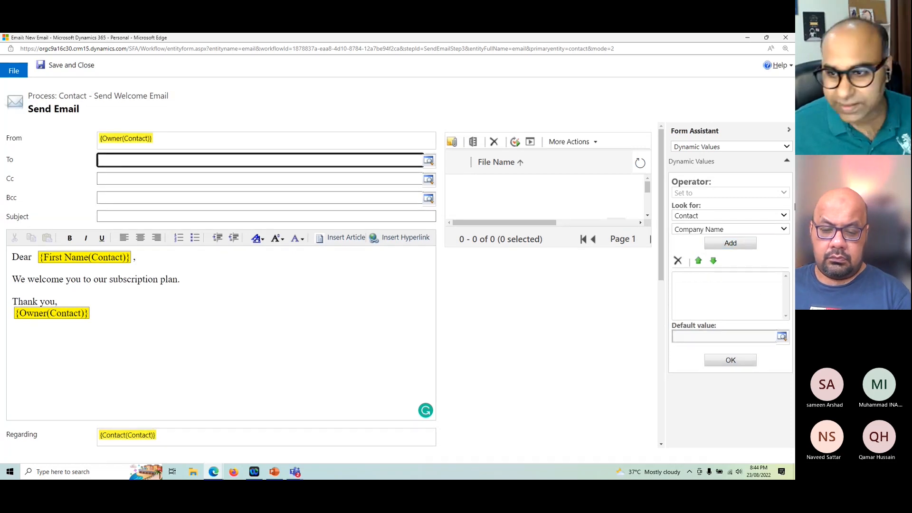
pyautogui.click(698, 231)
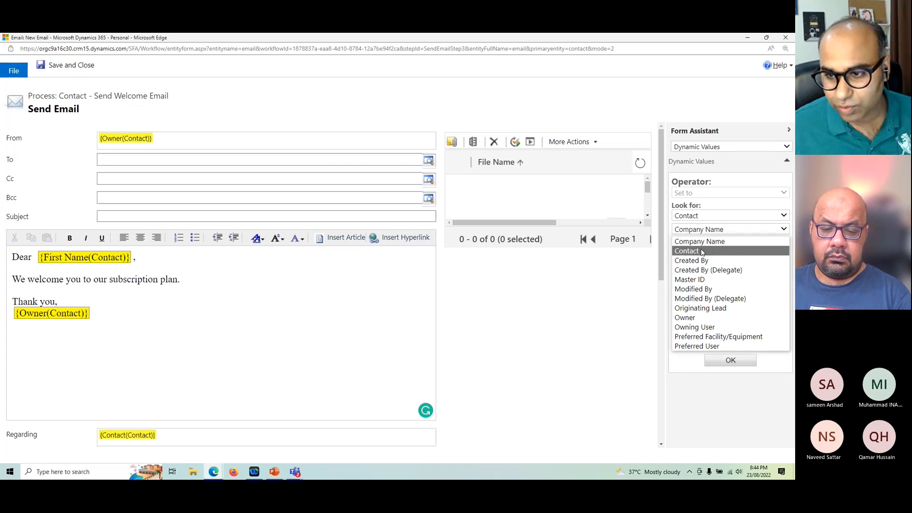
pyautogui.click(701, 250)
pyautogui.click(692, 229)
pyautogui.click(692, 229)
pyautogui.click(738, 248)
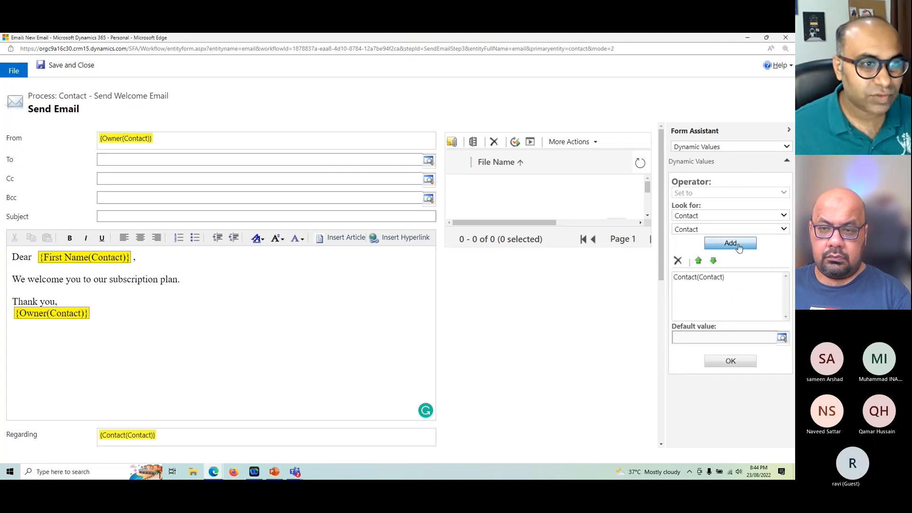
pyautogui.click(724, 369)
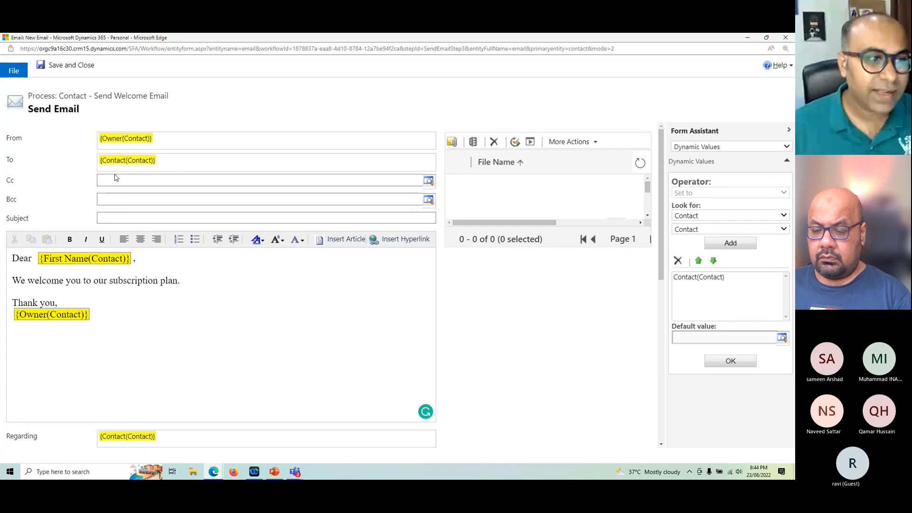
# Step: Set the email's Cc field to the contact's Owner as a dynamic value
pyautogui.click(144, 180)
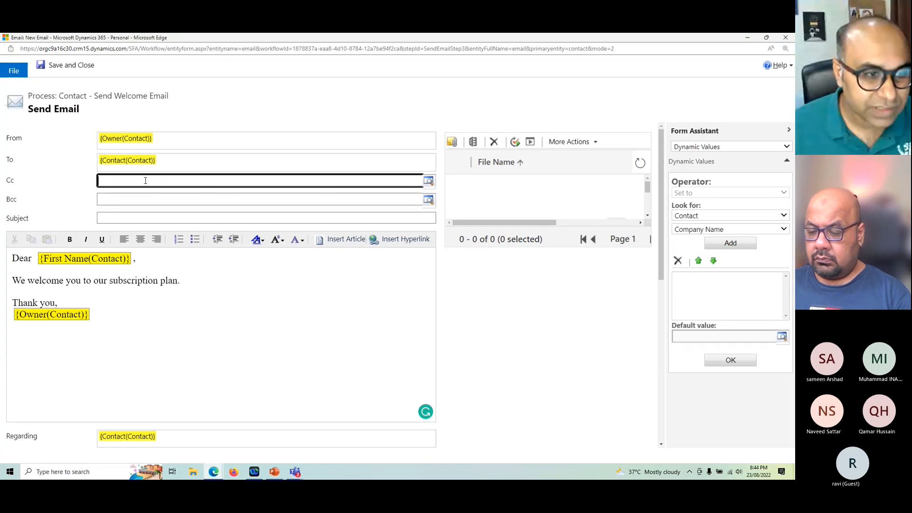
pyautogui.click(682, 230)
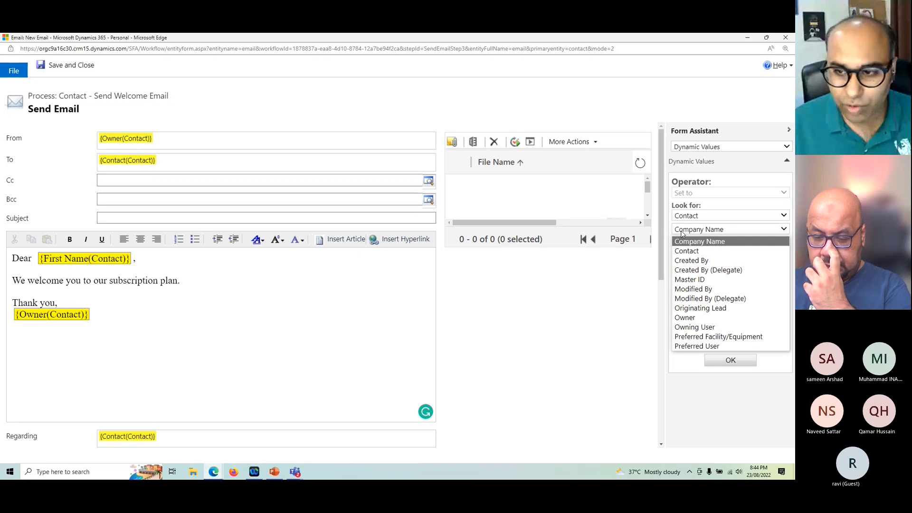
pyautogui.click(684, 317)
pyautogui.click(730, 243)
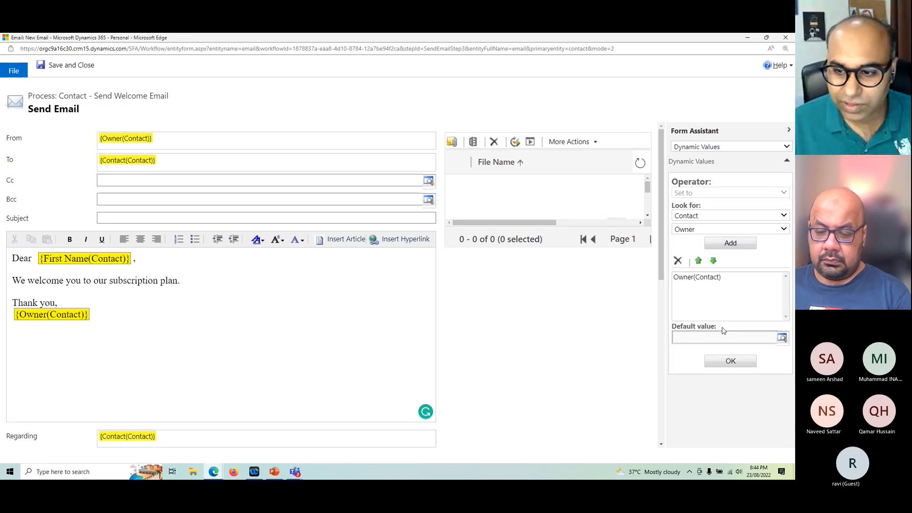
pyautogui.click(731, 361)
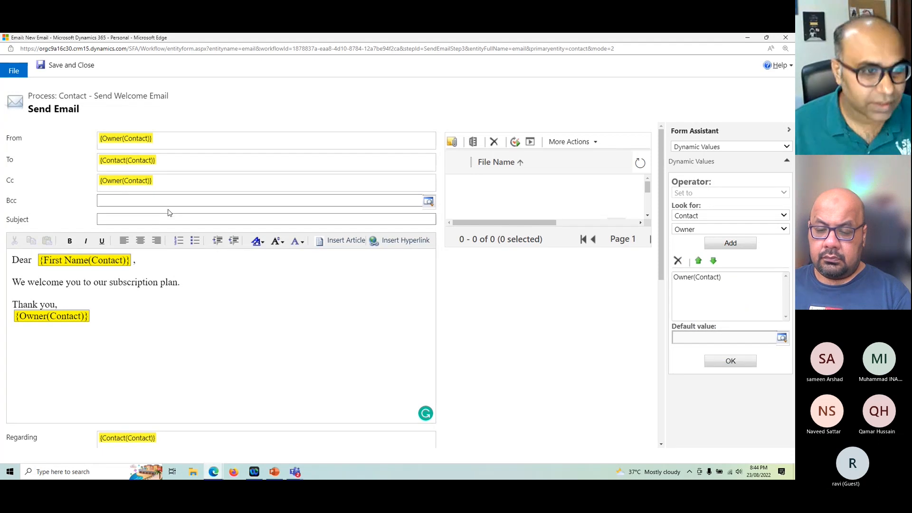
# Step: Set the subject to "Welcome" followed by the contact's Full Name as a dynamic value, and save and close the email
pyautogui.click(145, 219)
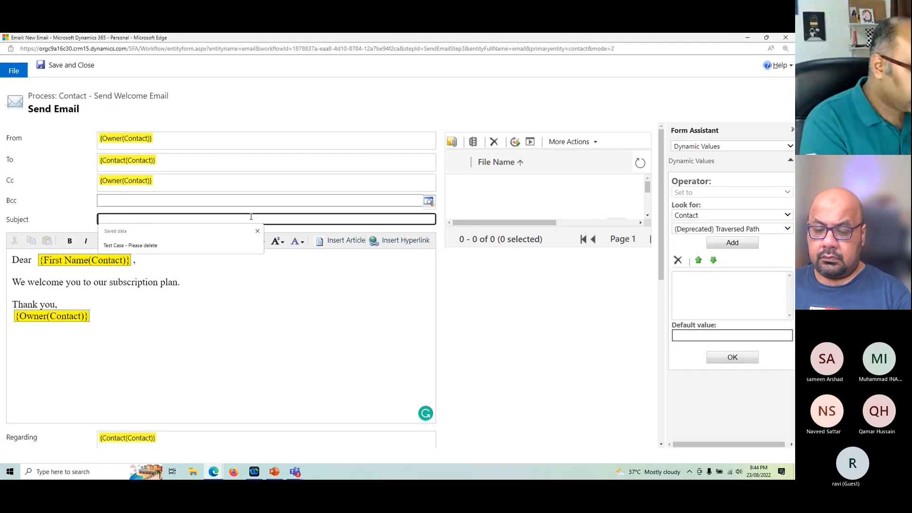
pyautogui.write('Welcome')
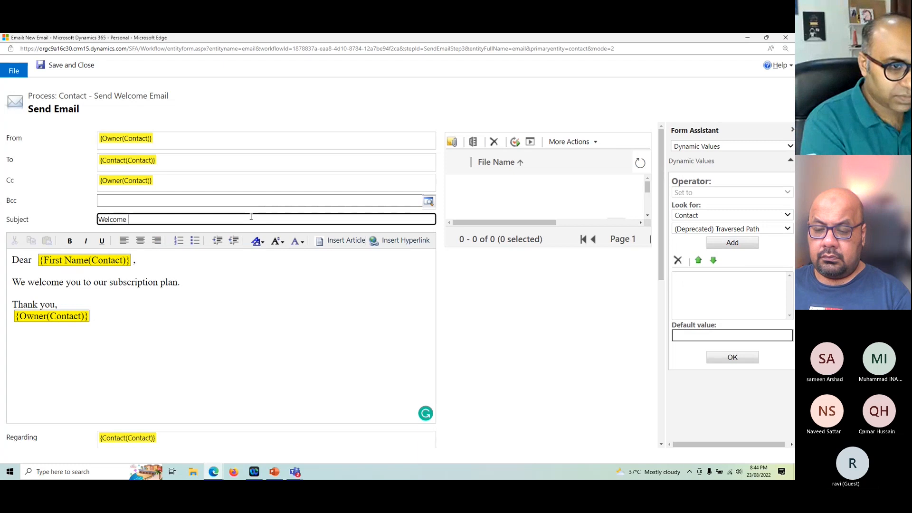
pyautogui.click(711, 229)
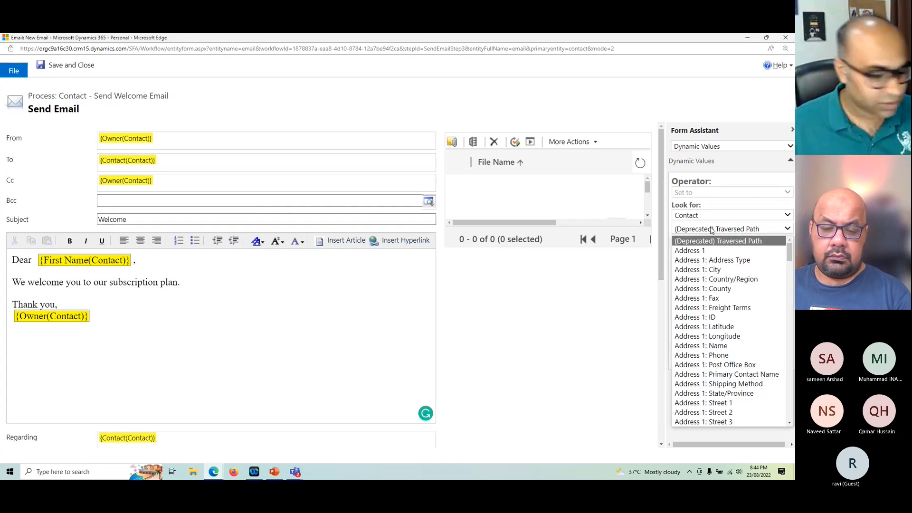
pyautogui.write('full')
pyautogui.press('Return')
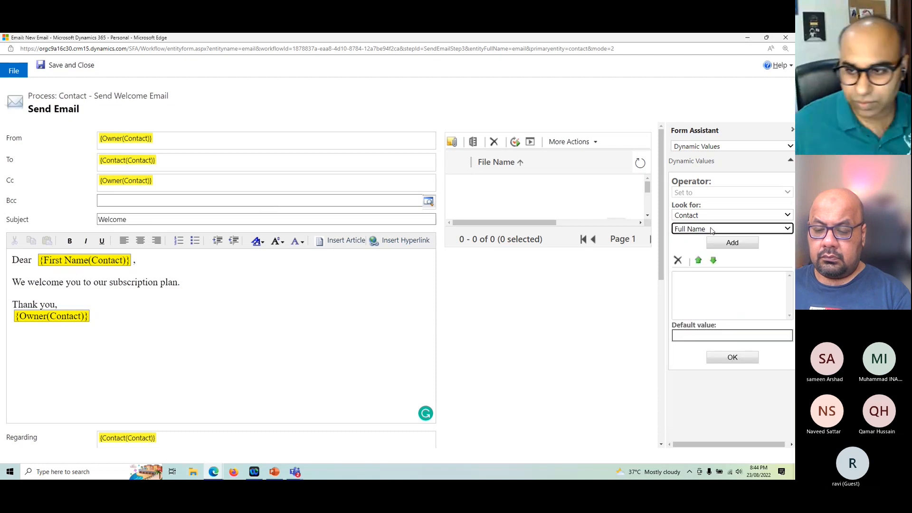
pyautogui.click(739, 248)
pyautogui.click(732, 357)
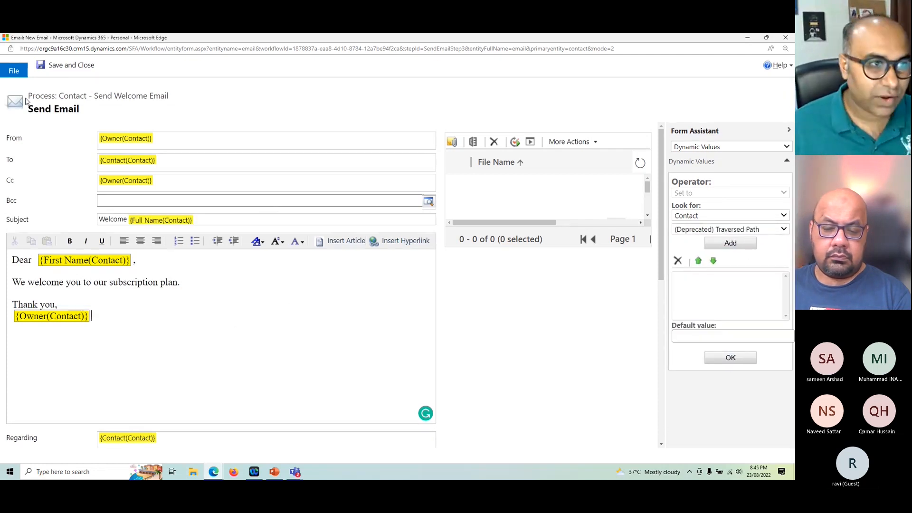
pyautogui.click(67, 67)
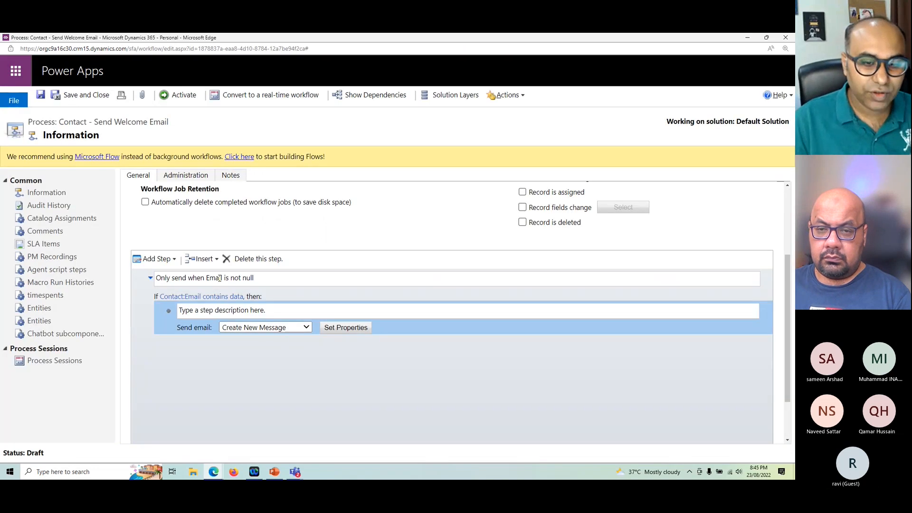
# Step: Reopen the Send Email message's properties to review the Regarding and additional fields, and save and close the message
pyautogui.click(324, 329)
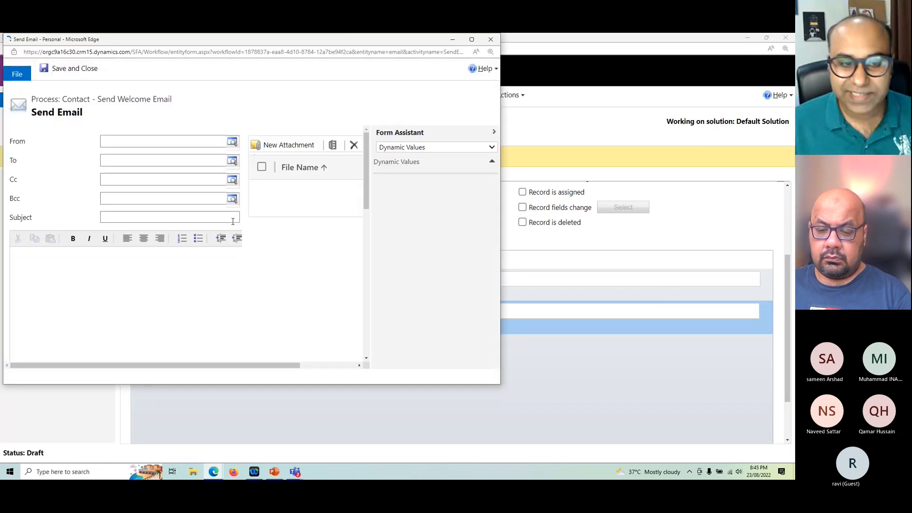
pyautogui.scroll(-5, 264, 272)
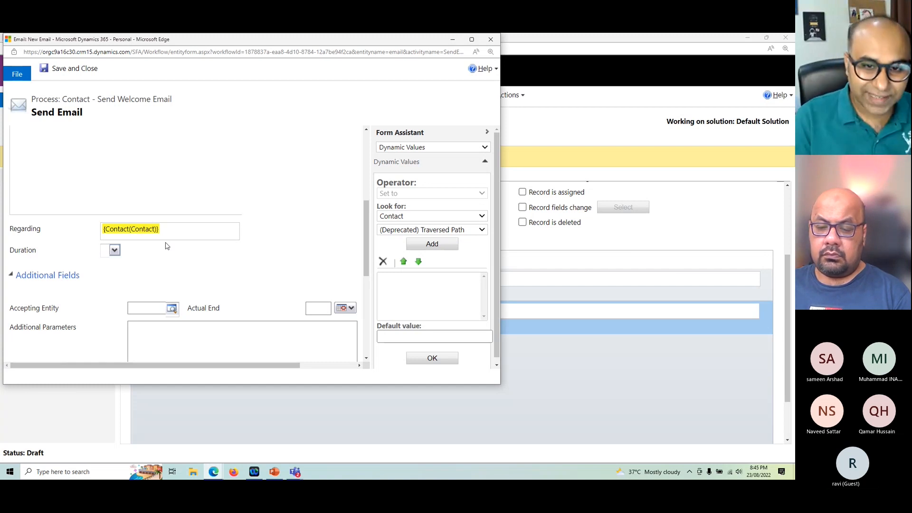
pyautogui.click(61, 72)
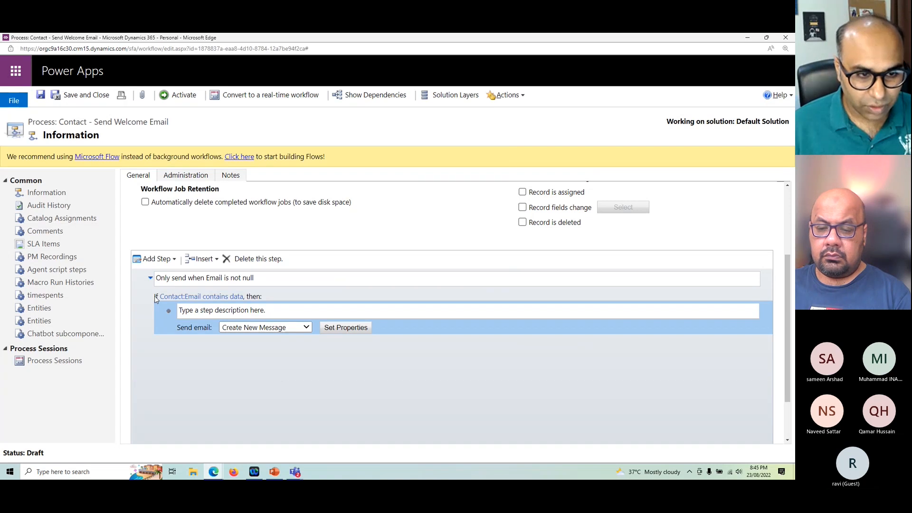
pyautogui.click(156, 298)
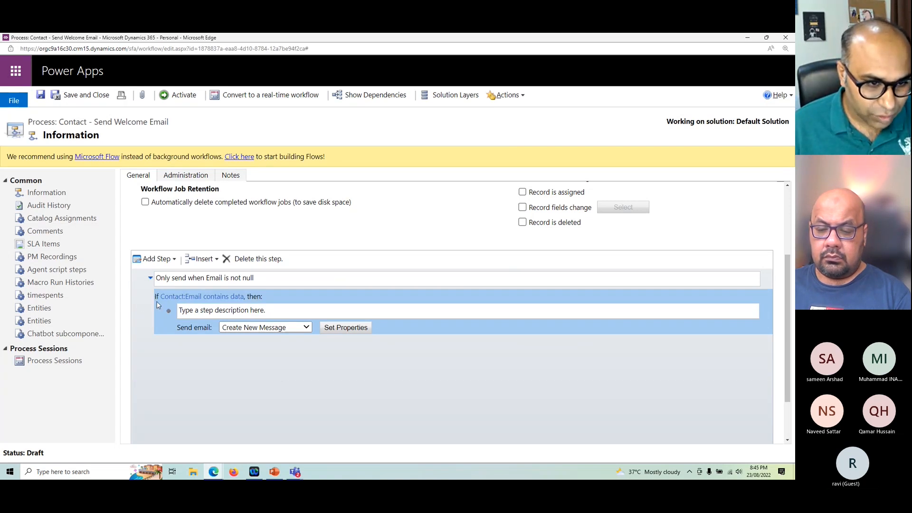
pyautogui.click(157, 258)
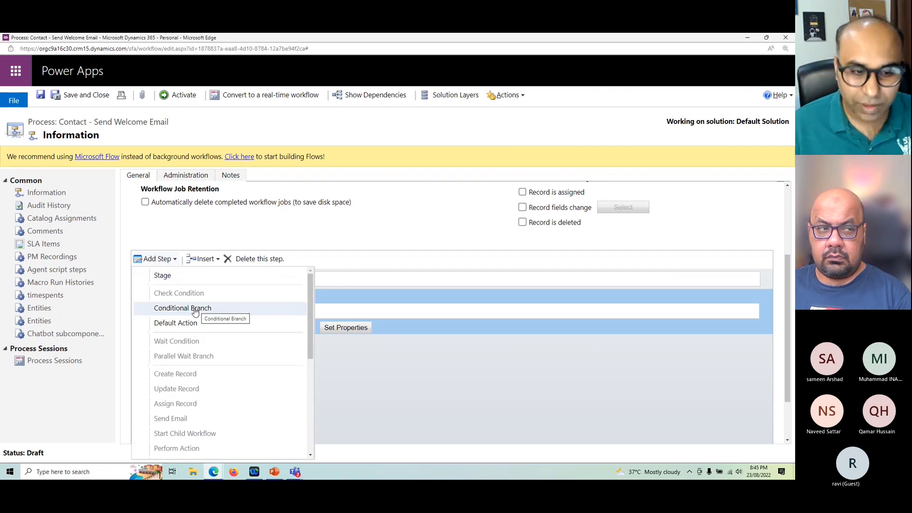
pyautogui.click(432, 384)
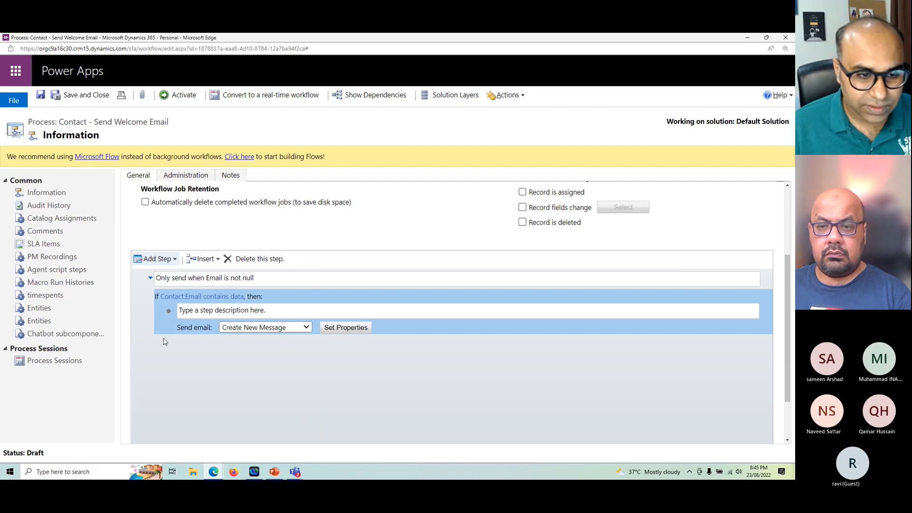
# Step: Describe the Send Email step as "Send Welcome Note" and save the process
pyautogui.scroll(-2, 167, 343)
pyautogui.scroll(3, 167, 342)
pyautogui.scroll(-2, 173, 344)
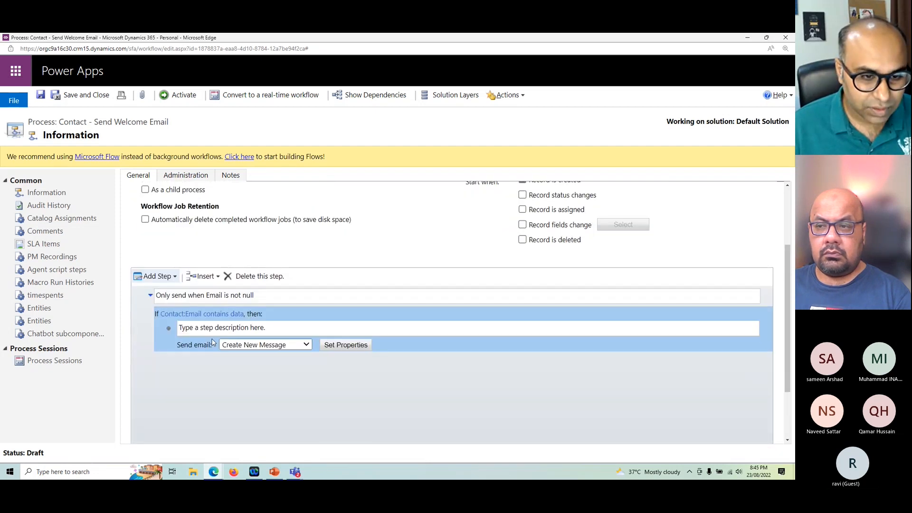
pyautogui.click(226, 328)
pyautogui.write('Se')
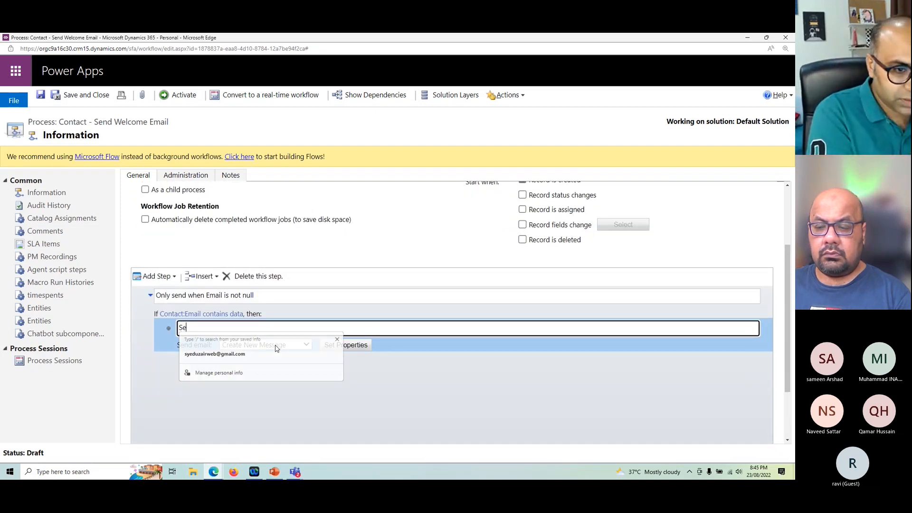
pyautogui.write('nd Welcome Note')
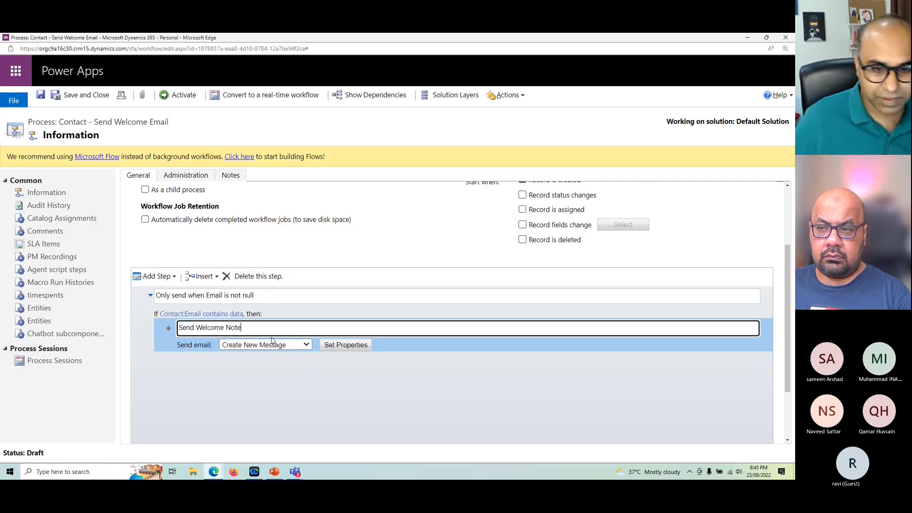
pyautogui.click(321, 419)
pyautogui.click(41, 95)
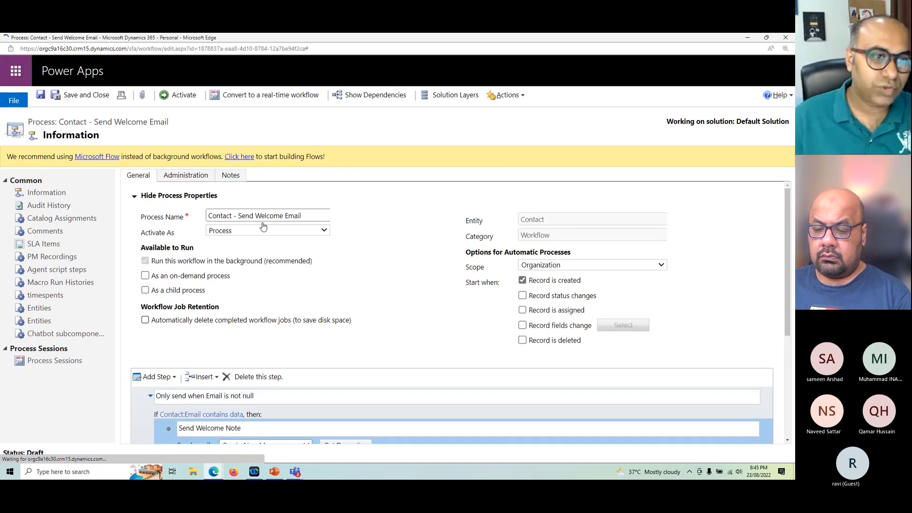
# Step: Activate the Contact - Send Welcome Email process and look over its read-only definition
pyautogui.click(188, 95)
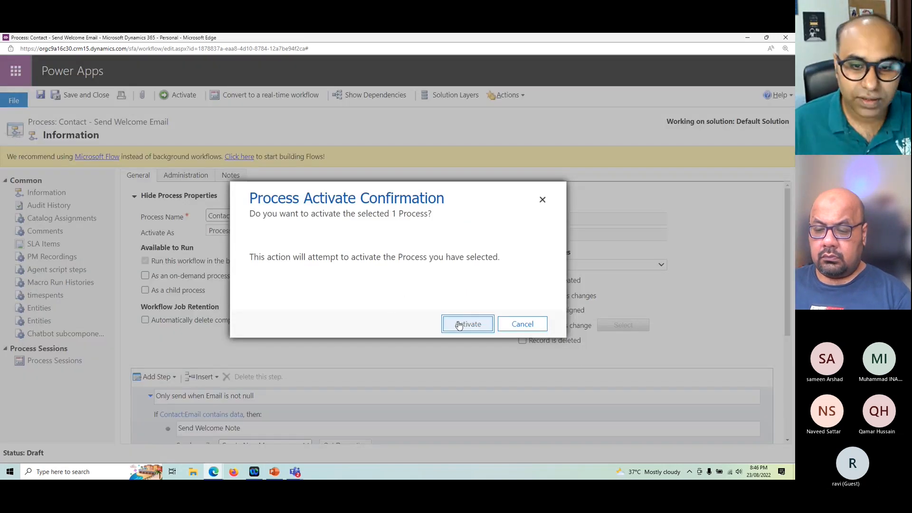
pyautogui.click(459, 325)
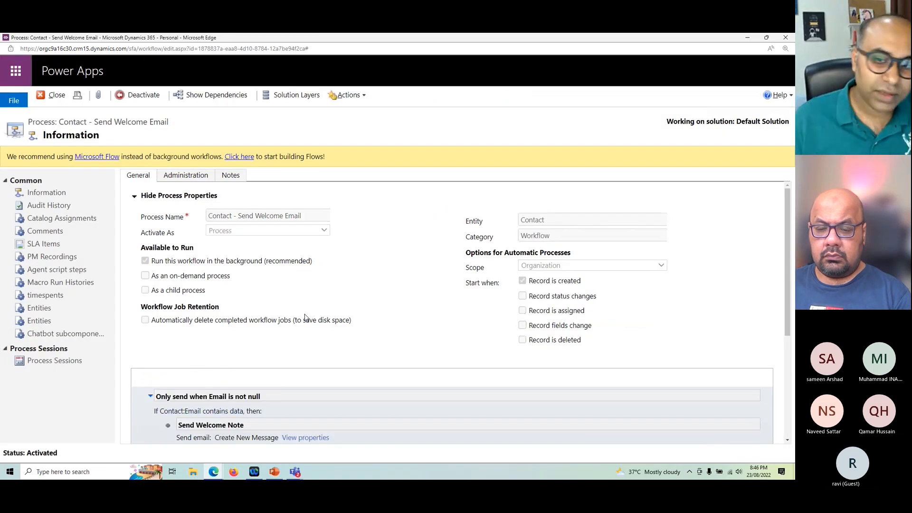
pyautogui.scroll(-3, 318, 318)
pyautogui.scroll(3, 318, 318)
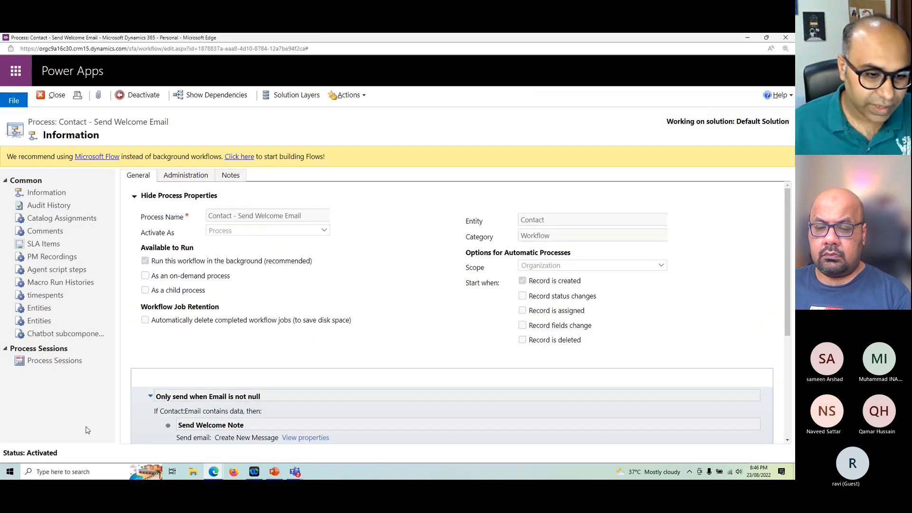
# Step: Switch to the Sales trial window, return to the My Active Contacts list and start a new contact
pyautogui.moveTo(205, 470)
pyautogui.click(151, 436)
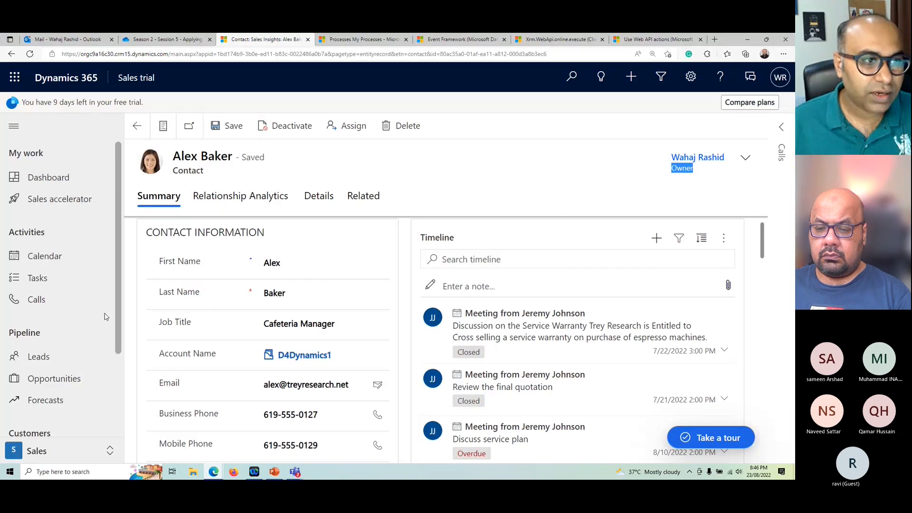
pyautogui.click(137, 126)
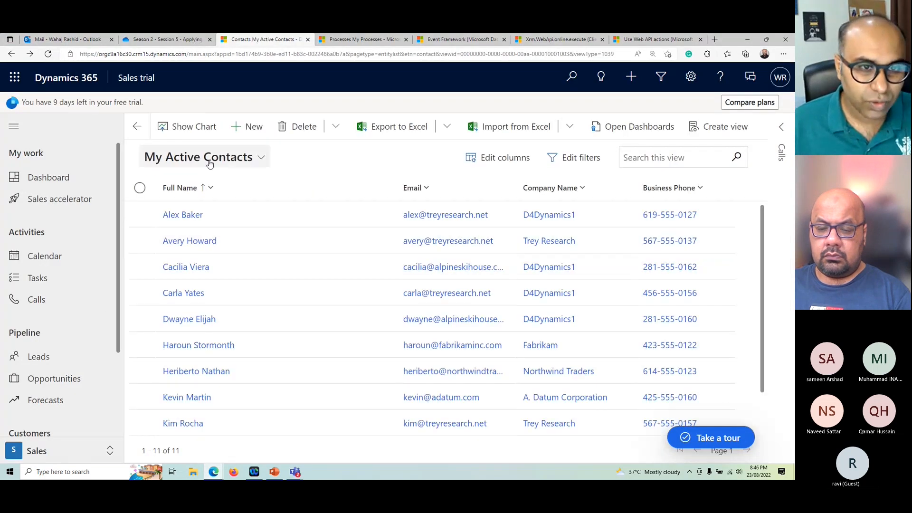
pyautogui.click(248, 126)
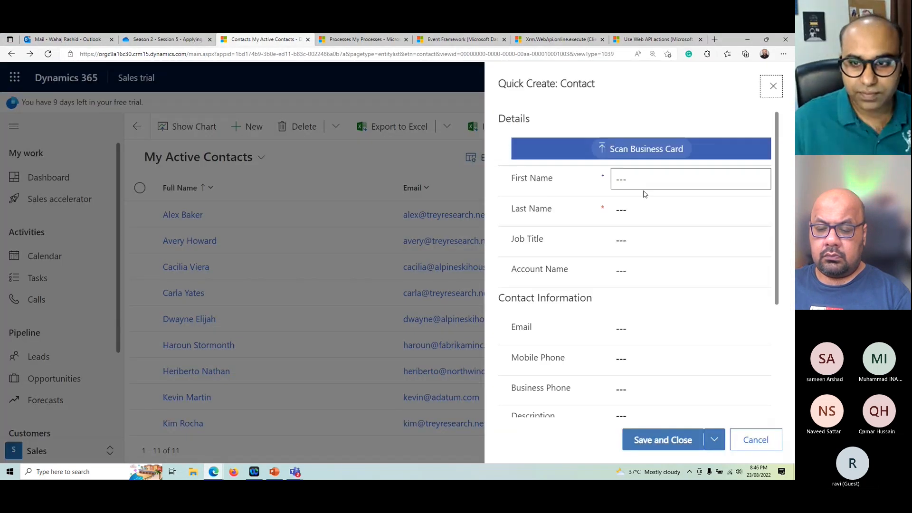
# Step: Fill in the new contact's first name, last name and email, and save and close the quick create form
pyautogui.click(650, 184)
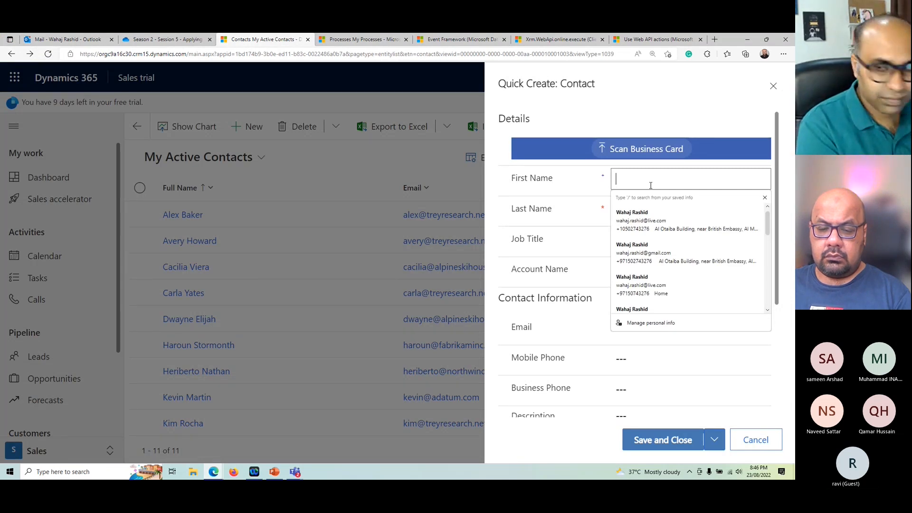
pyautogui.write('John')
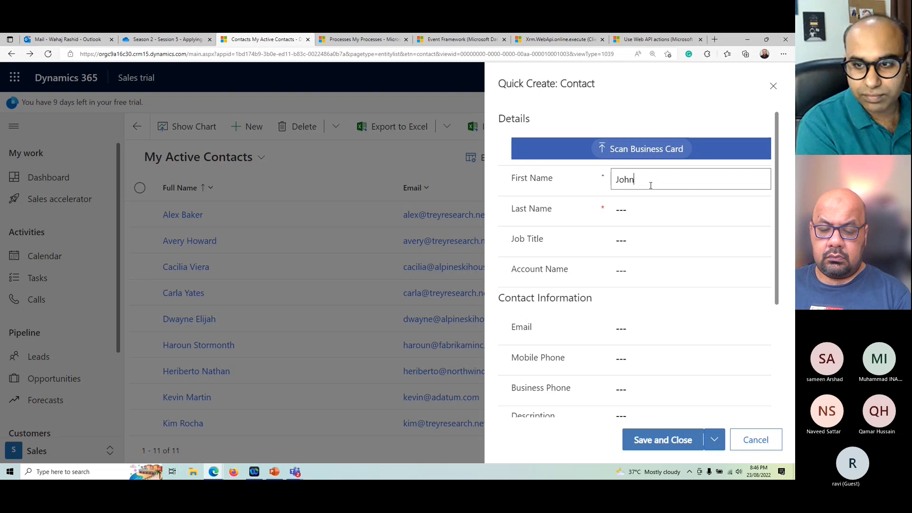
pyautogui.press('Tab')
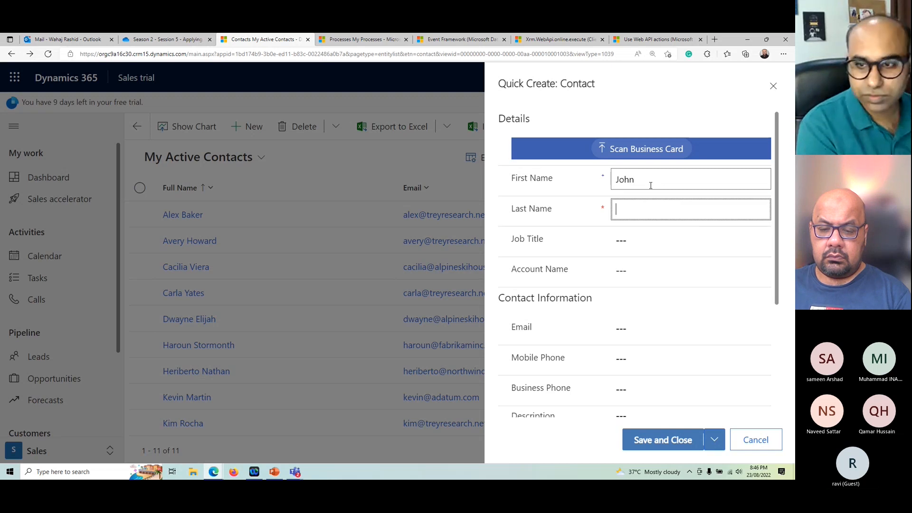
pyautogui.write('Demo')
pyautogui.press('Tab')
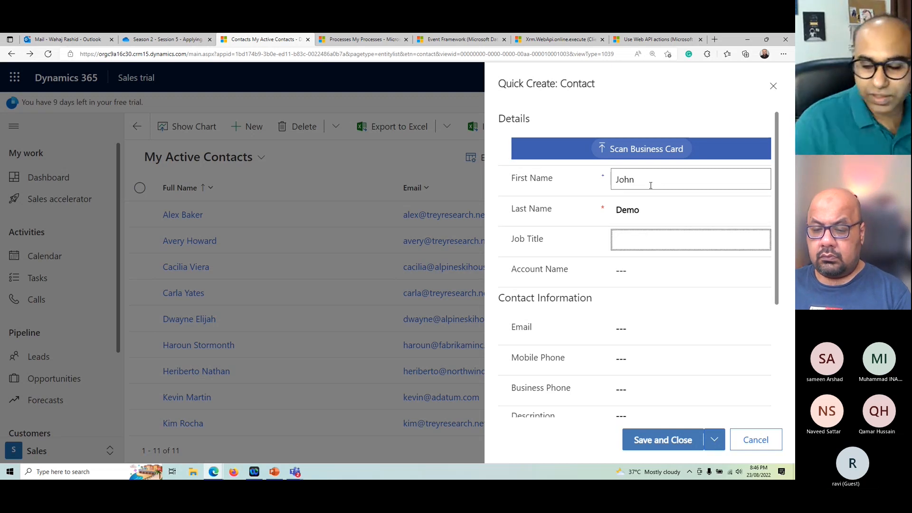
pyautogui.scroll(-1, 657, 265)
pyautogui.click(644, 283)
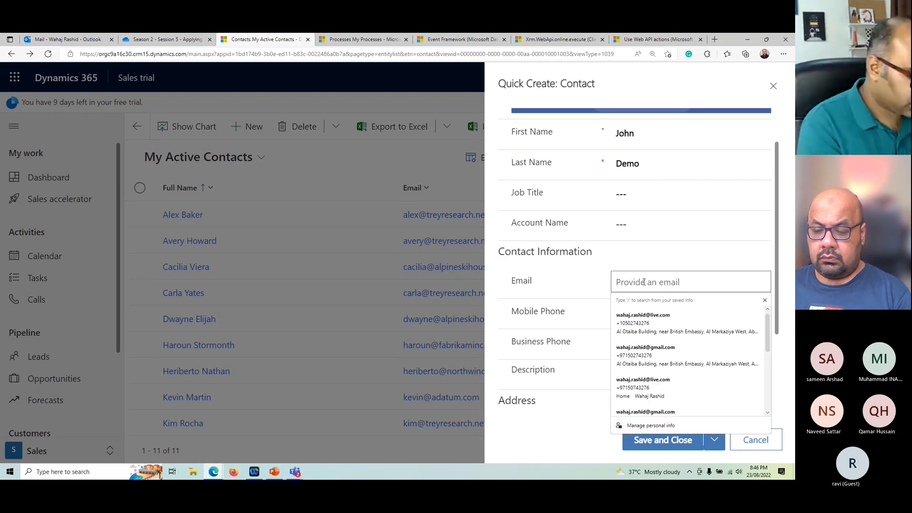
pyautogui.write('john@exam')
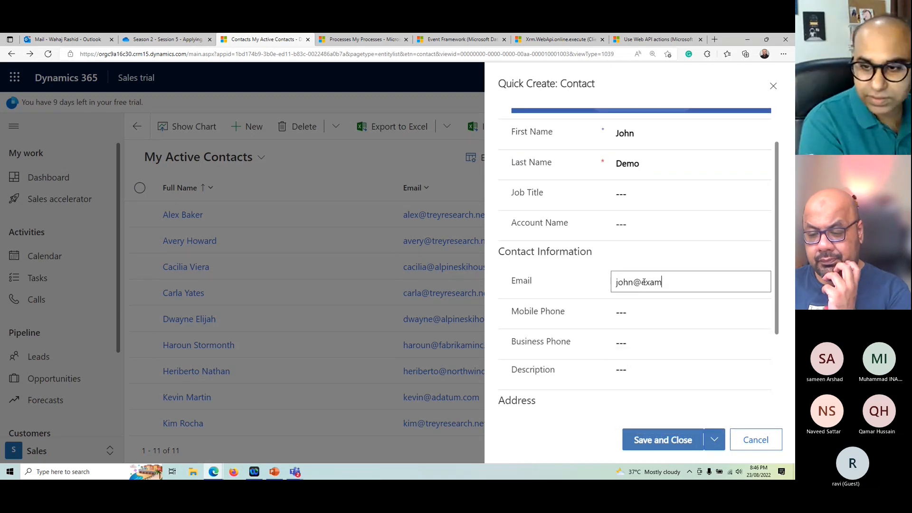
pyautogui.write('ple.com')
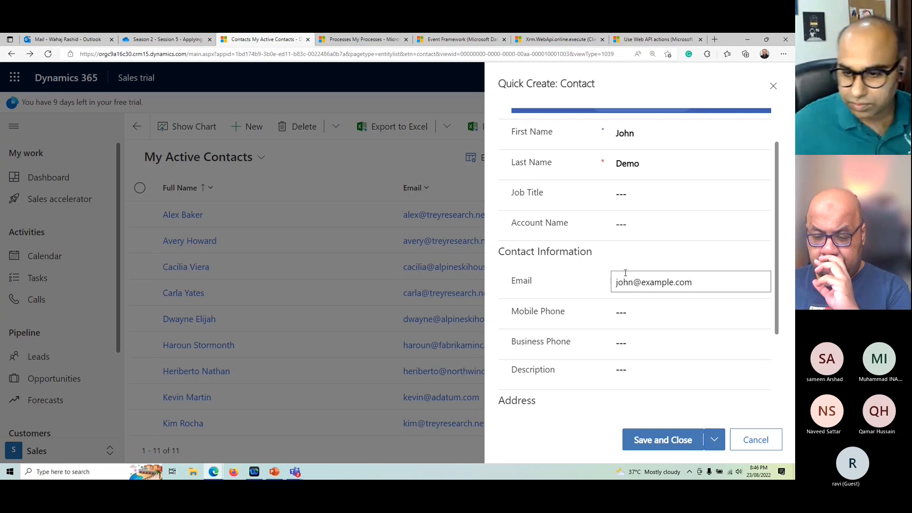
pyautogui.click(659, 441)
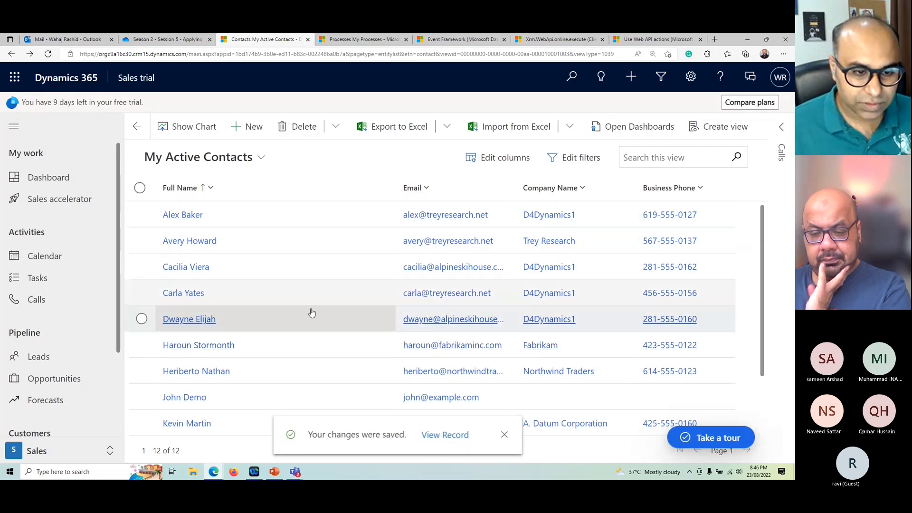
# Step: Return to the workflow's window, open its Process Sessions and refresh the list to check the session's status
pyautogui.scroll(-2, 309, 323)
pyautogui.moveTo(214, 471)
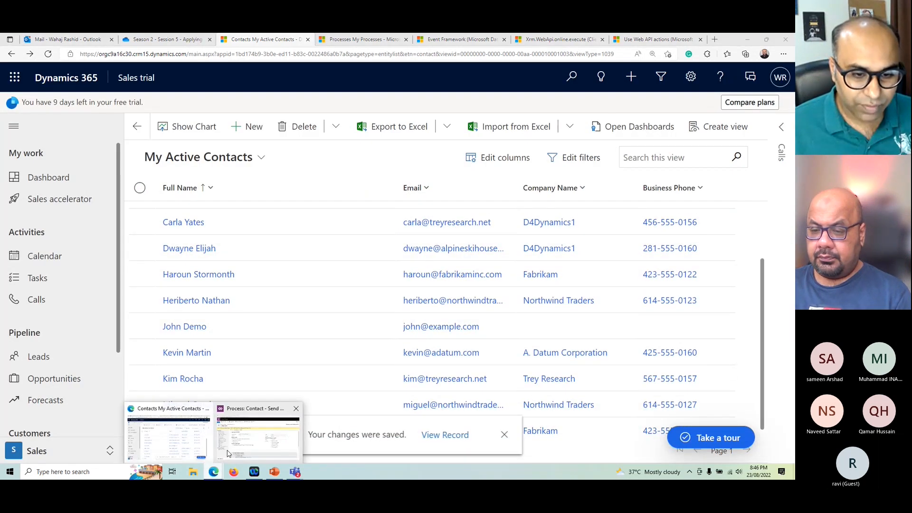
pyautogui.click(259, 435)
pyautogui.click(62, 363)
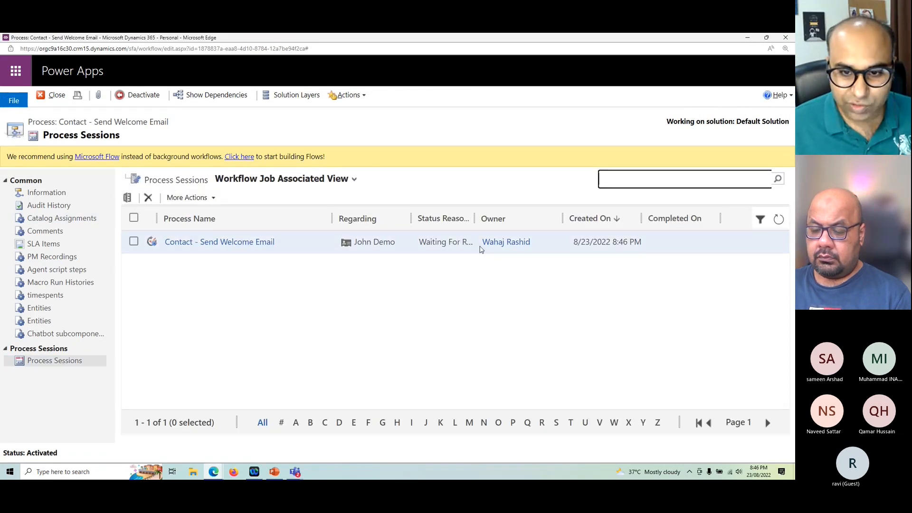
pyautogui.click(778, 220)
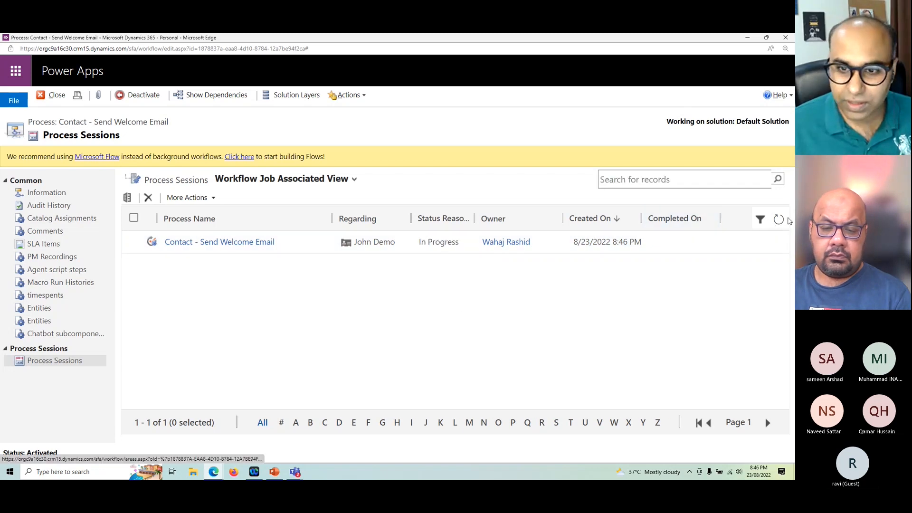
pyautogui.click(778, 220)
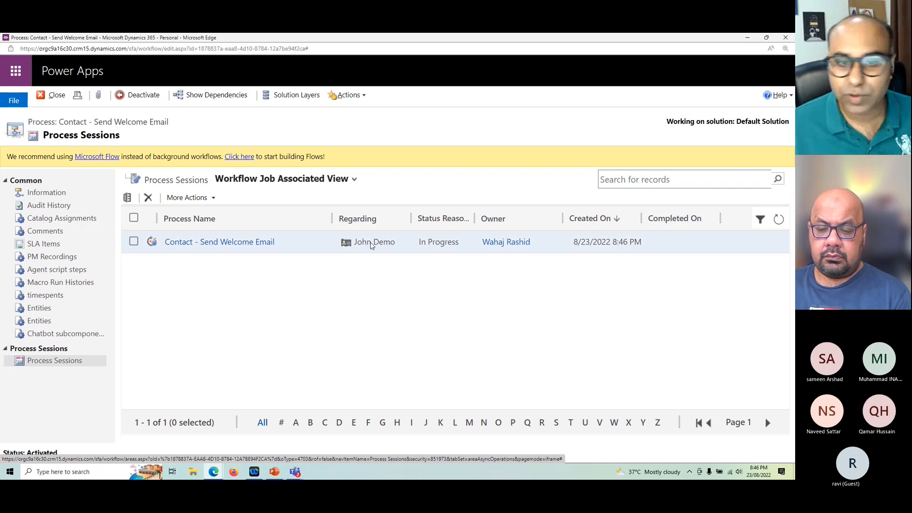
# Step: Open the Contact - Send Welcome Email session's system job and maximize its window to examine the process progress
pyautogui.doubleClick(446, 246)
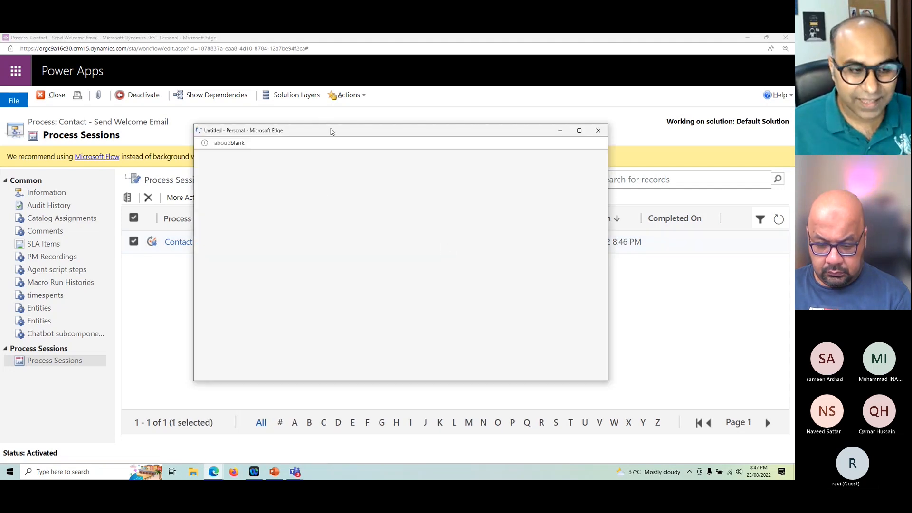
pyautogui.moveTo(330, 131); pyautogui.dragTo(345, 263)
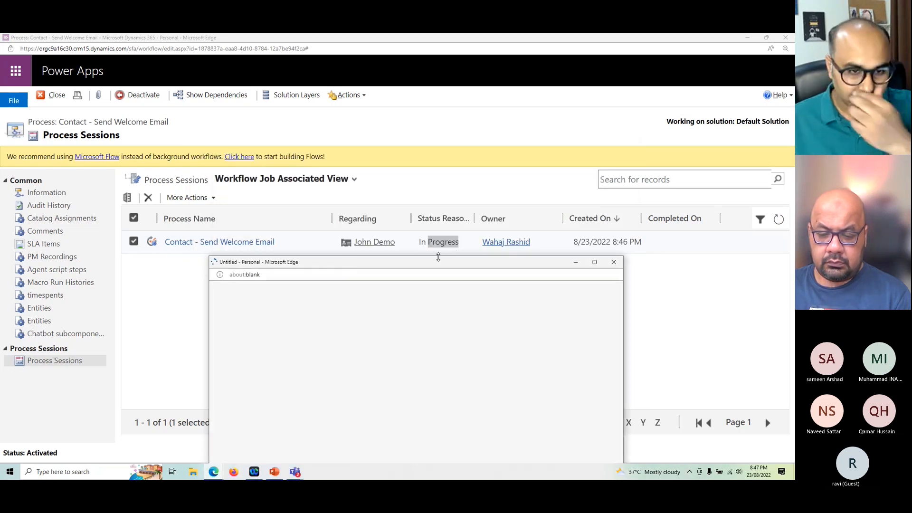
pyautogui.moveTo(430, 265); pyautogui.dragTo(432, 143)
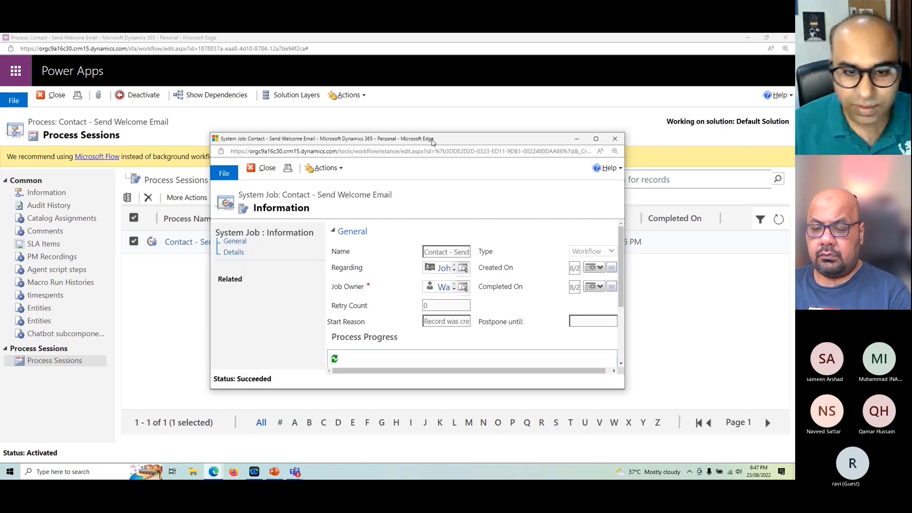
pyautogui.doubleClick(432, 142)
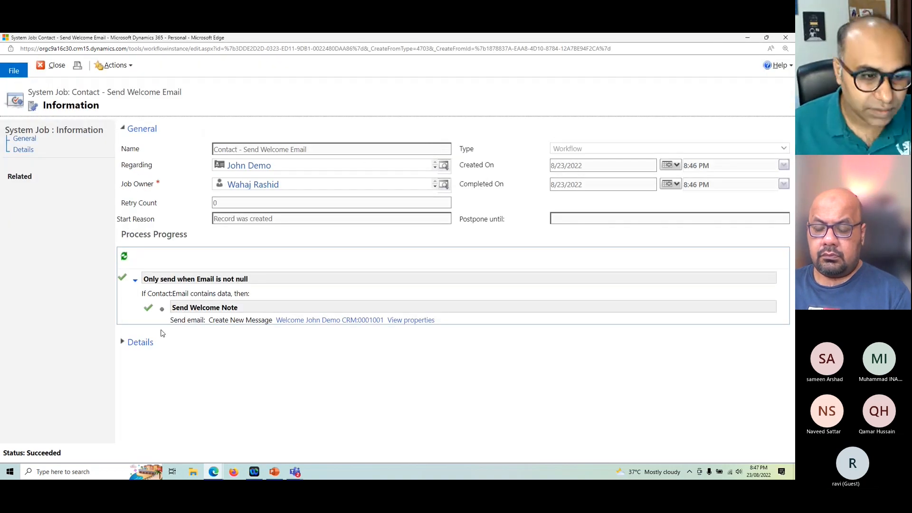
pyautogui.click(131, 347)
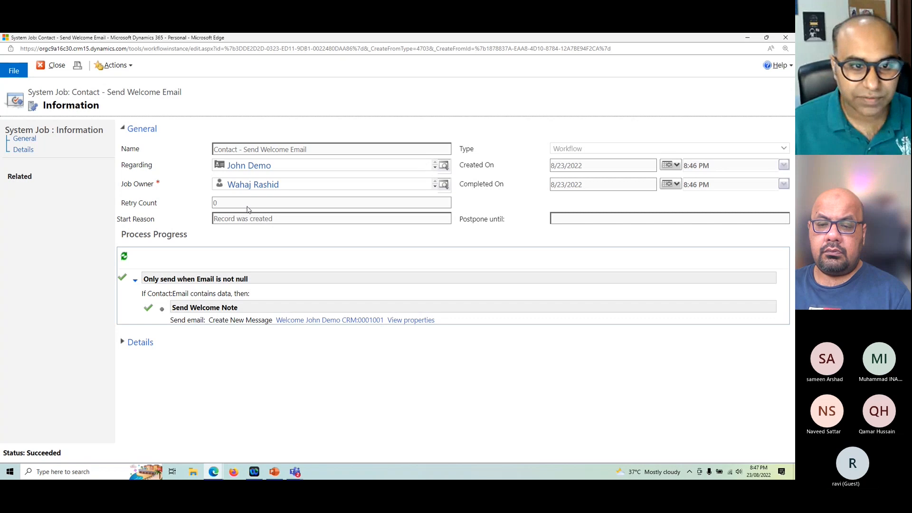
# Step: Review the system job's created and completed dates, retry count and start reason, and open the email generated by the Send Welcome Note step
pyautogui.click(745, 38)
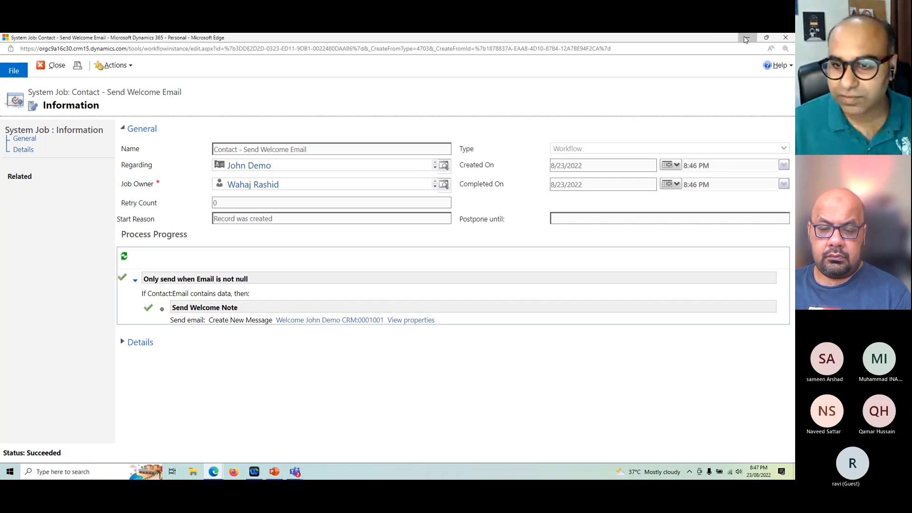
pyautogui.click(214, 471)
pyautogui.click(331, 430)
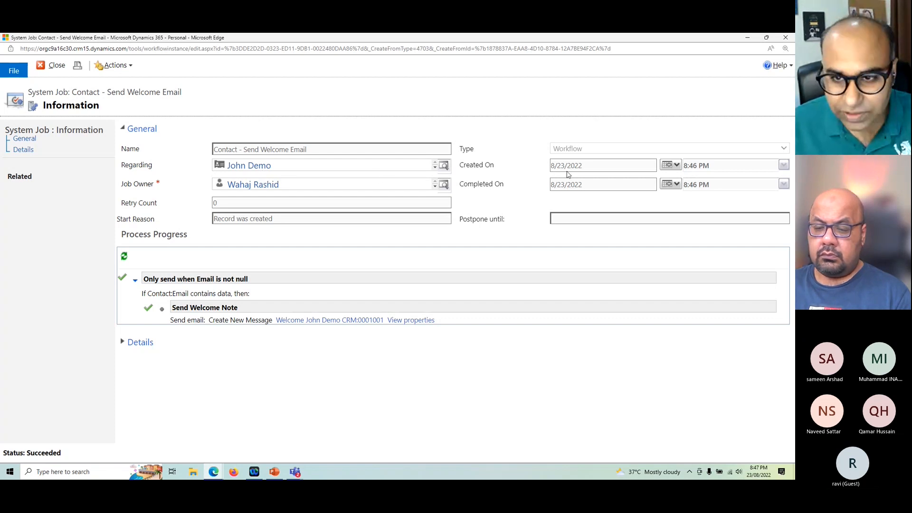
pyautogui.moveTo(557, 166); pyautogui.dragTo(589, 185)
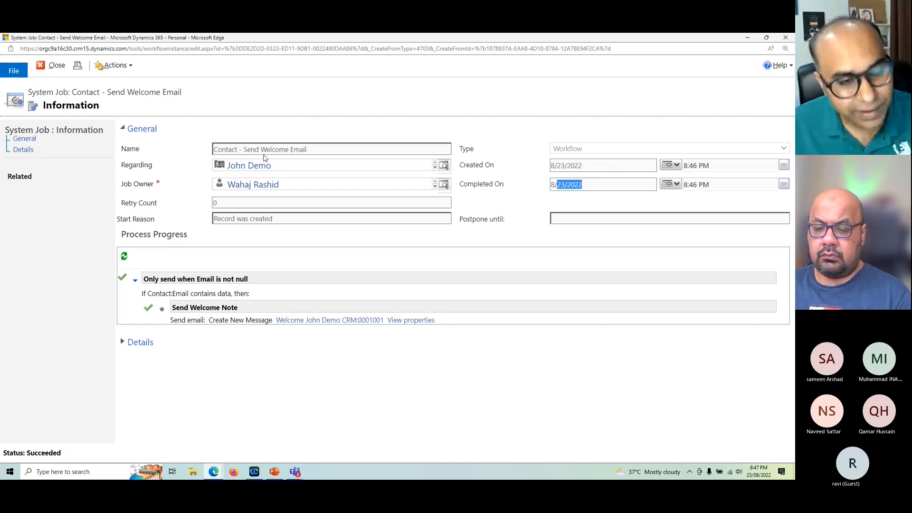
pyautogui.moveTo(229, 204); pyautogui.dragTo(278, 222)
pyautogui.click(284, 219)
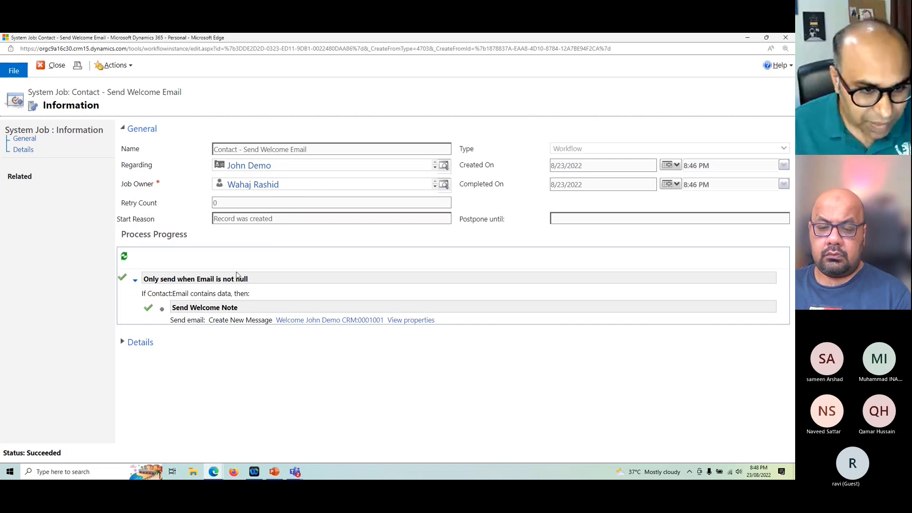
pyautogui.click(352, 321)
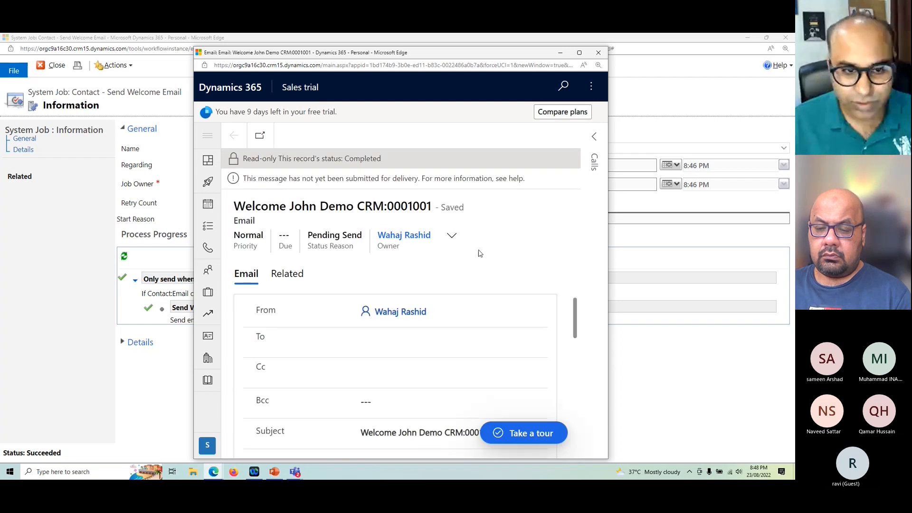
# Step: Maximize the generated welcome email and examine its sender, recipients, subject and personalized message body
pyautogui.click(580, 53)
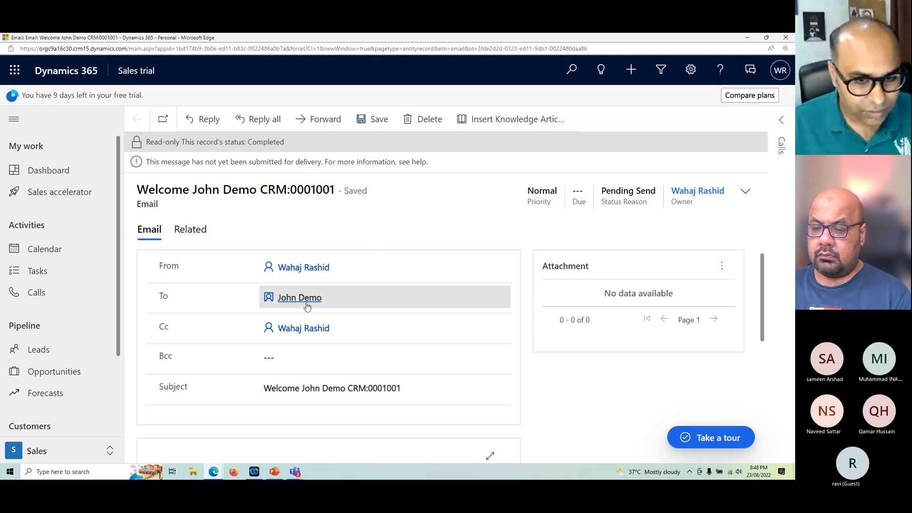
pyautogui.scroll(-1, 304, 308)
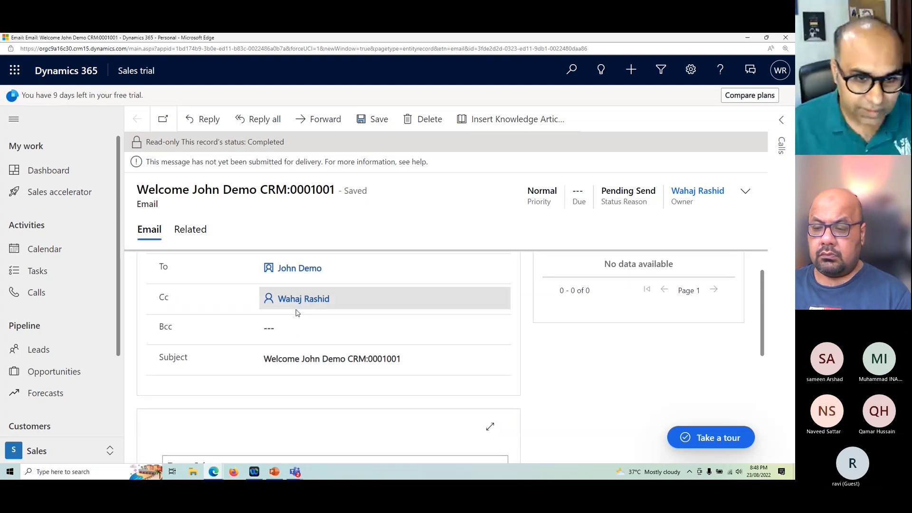
pyautogui.scroll(-2, 220, 316)
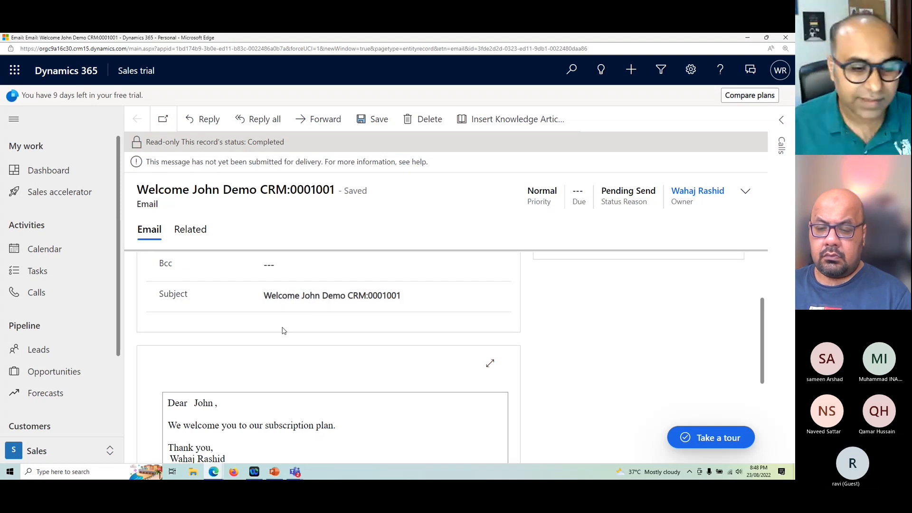
pyautogui.scroll(-1, 280, 330)
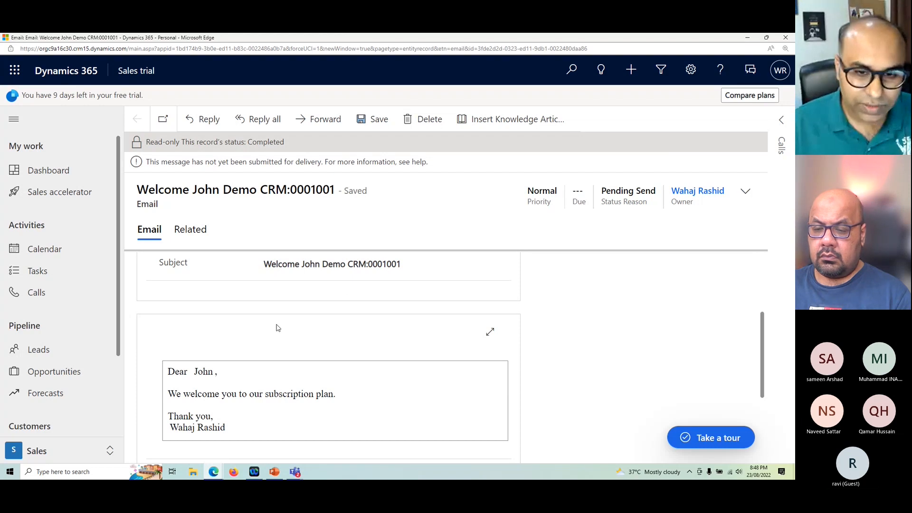
pyautogui.scroll(-1, 271, 330)
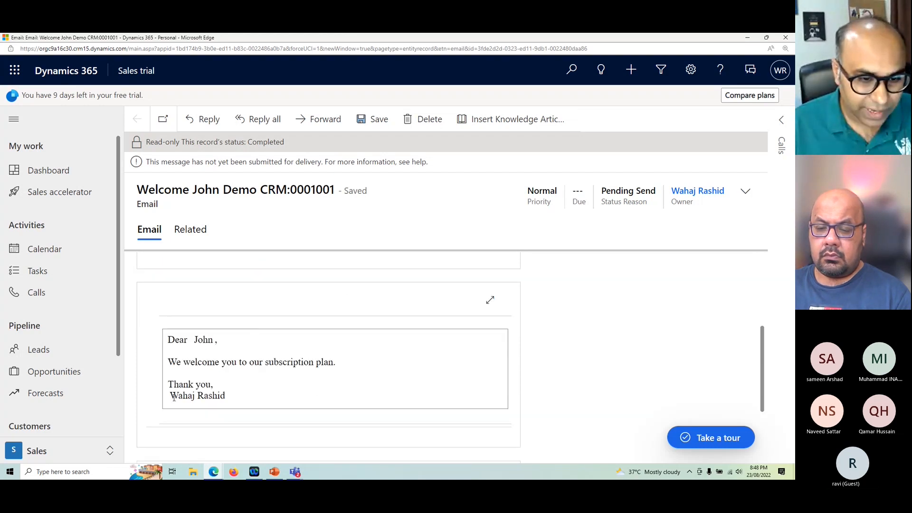
pyautogui.moveTo(170, 395); pyautogui.dragTo(227, 396)
pyautogui.click(243, 388)
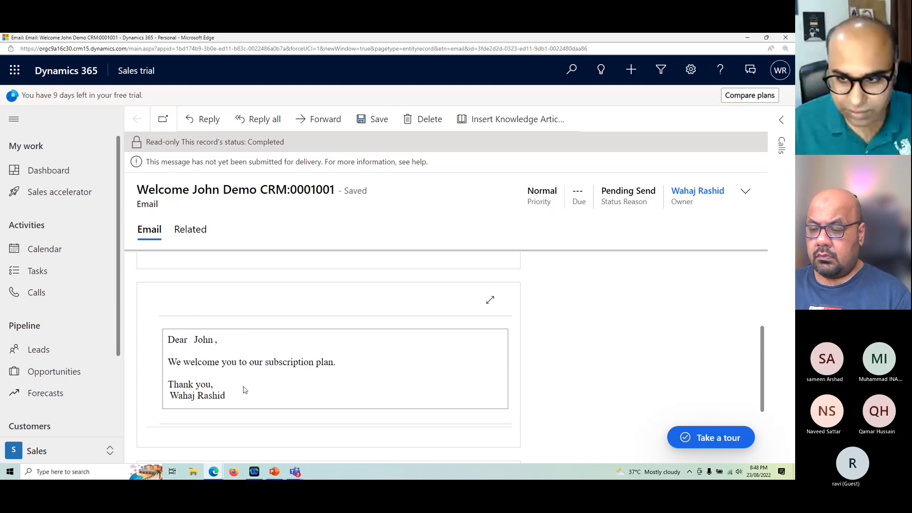
pyautogui.scroll(-3, 231, 361)
pyautogui.scroll(4, 231, 361)
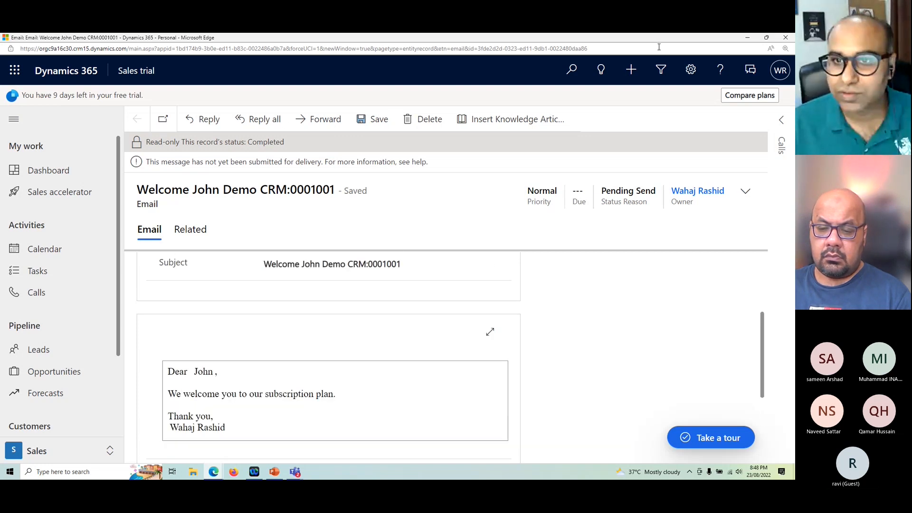
# Step: Close the email and the system job, return to the workflow's Information page and deactivate the workflow
pyautogui.click(790, 40)
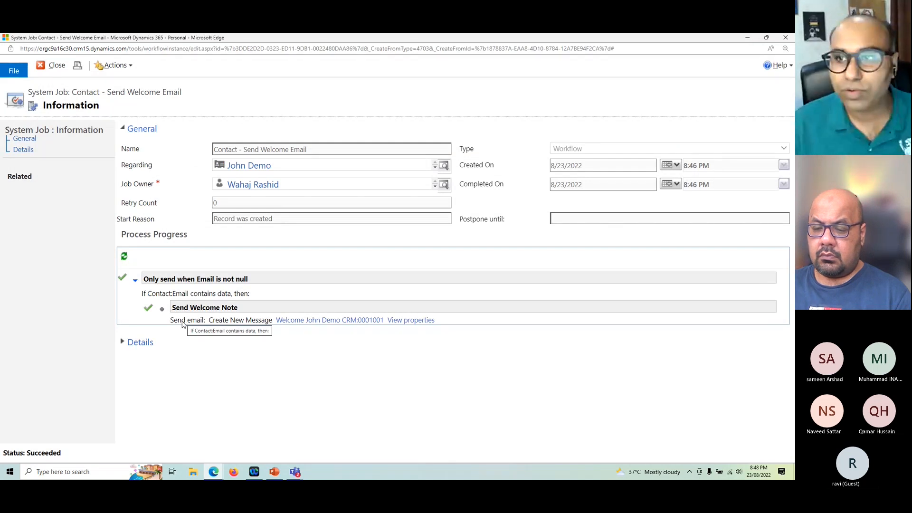
pyautogui.click(57, 67)
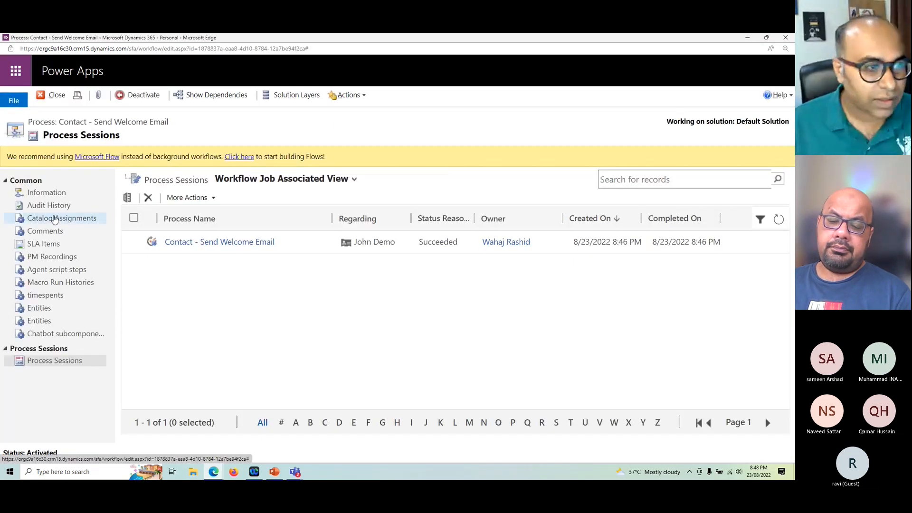
pyautogui.click(56, 193)
pyautogui.scroll(-3, 328, 339)
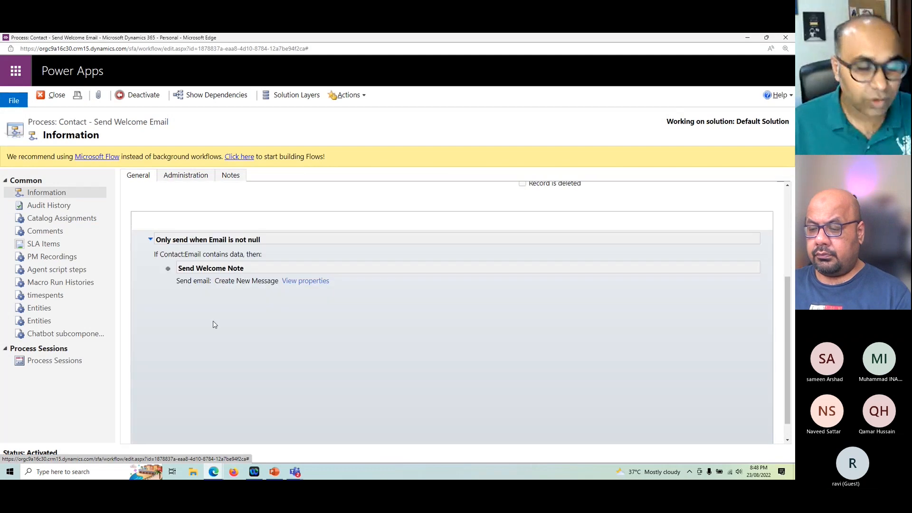
pyautogui.scroll(1, 213, 324)
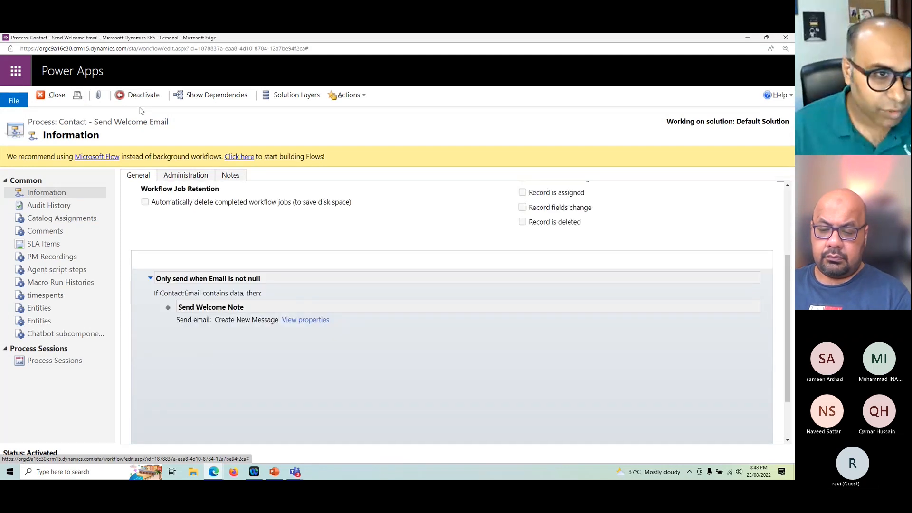
pyautogui.click(140, 95)
pyautogui.click(472, 325)
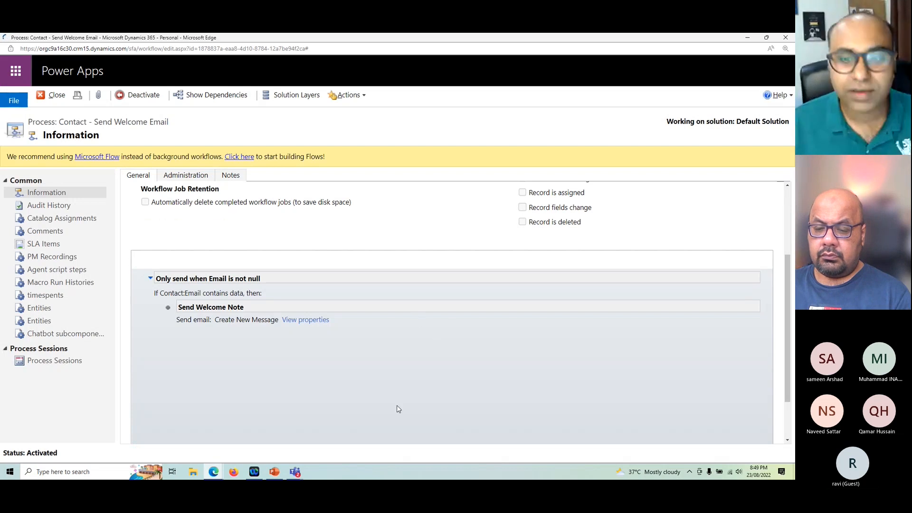
# Step: Add a Create Record step after Send Welcome Note inside the email condition and set its record type to Task
pyautogui.scroll(1, 398, 411)
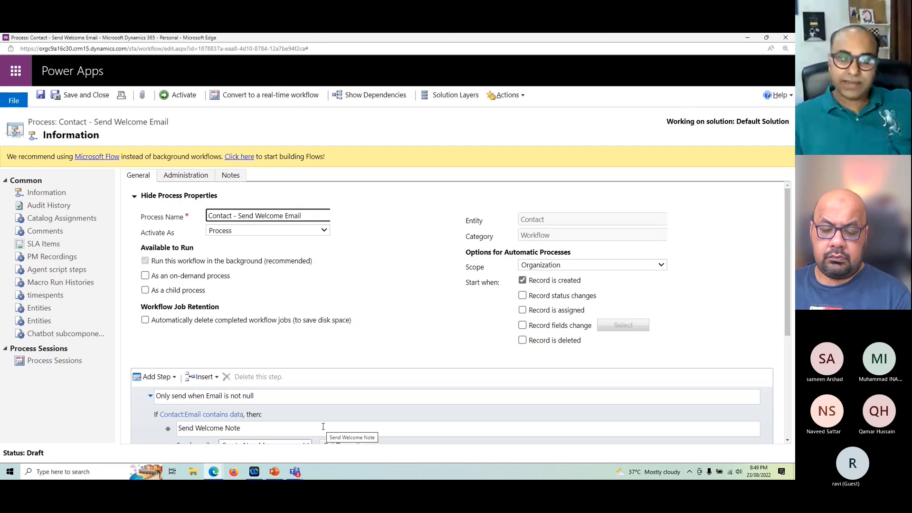
pyautogui.scroll(-2, 387, 334)
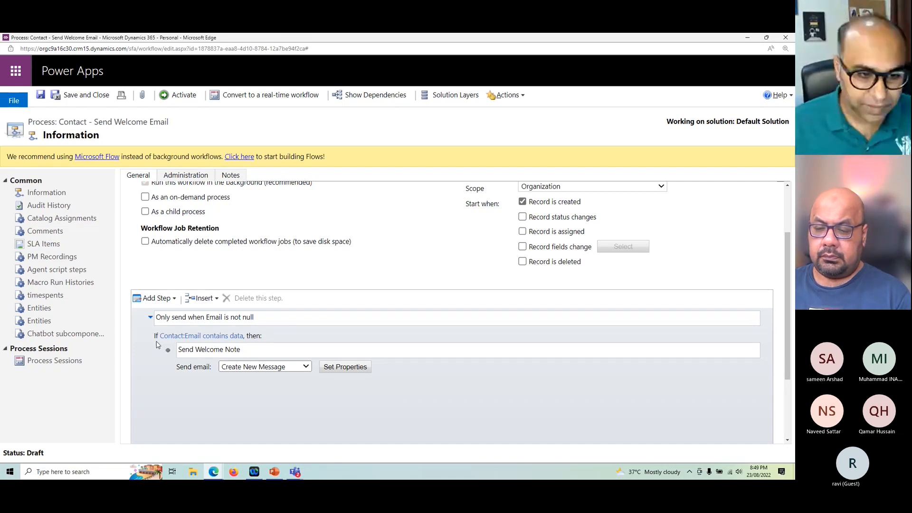
pyautogui.click(186, 370)
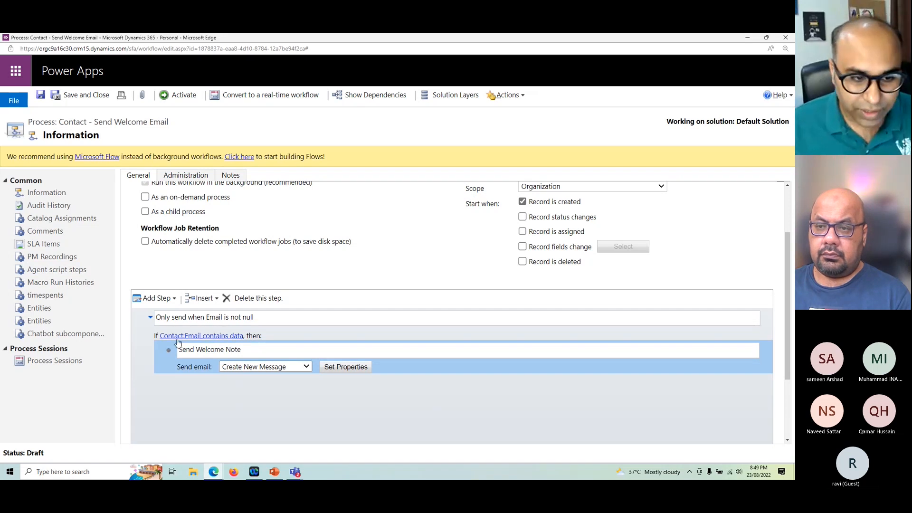
pyautogui.scroll(-1, 184, 364)
pyautogui.click(147, 259)
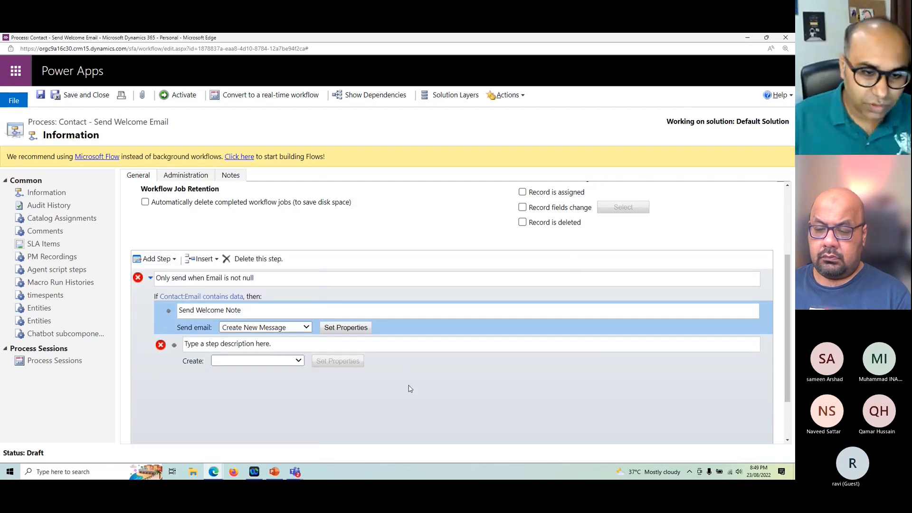
pyautogui.click(269, 362)
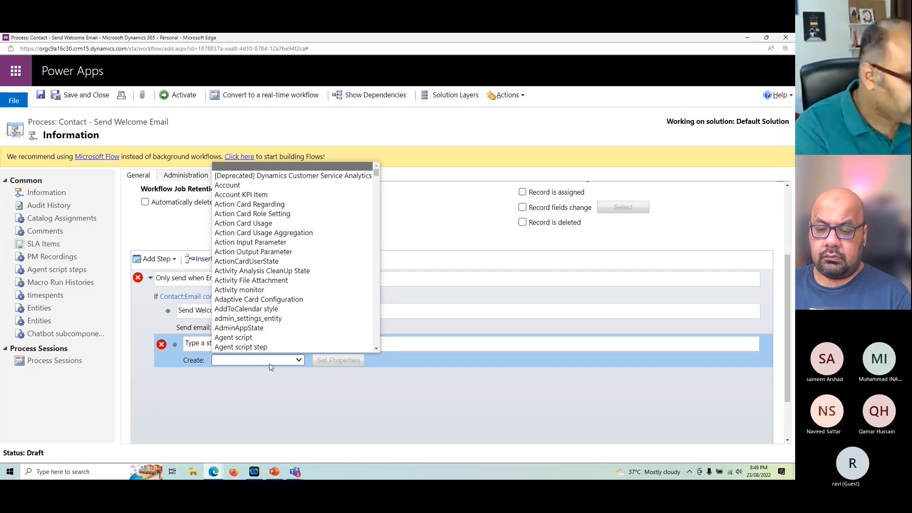
pyautogui.write('task')
pyautogui.press('Return')
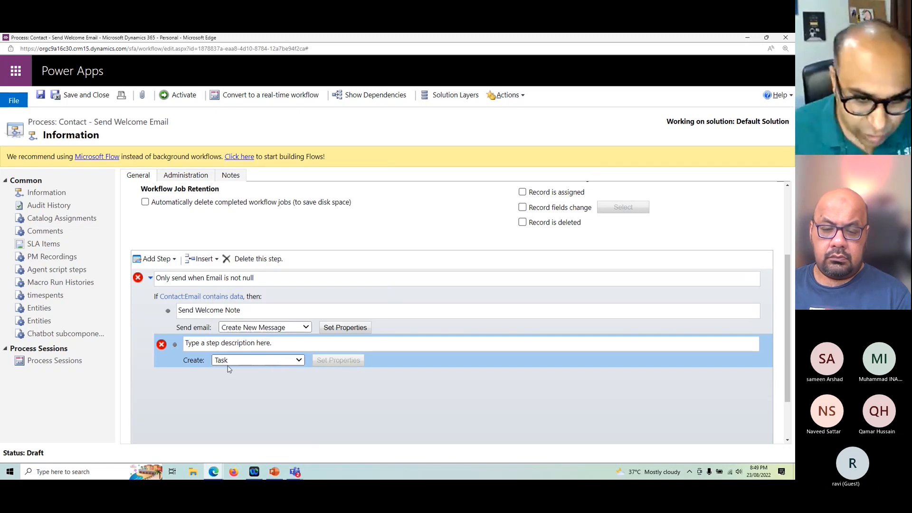
# Step: Open the Task step's properties, examine the Regarding, Duration and additional fields, and close the form without saving
pyautogui.click(338, 360)
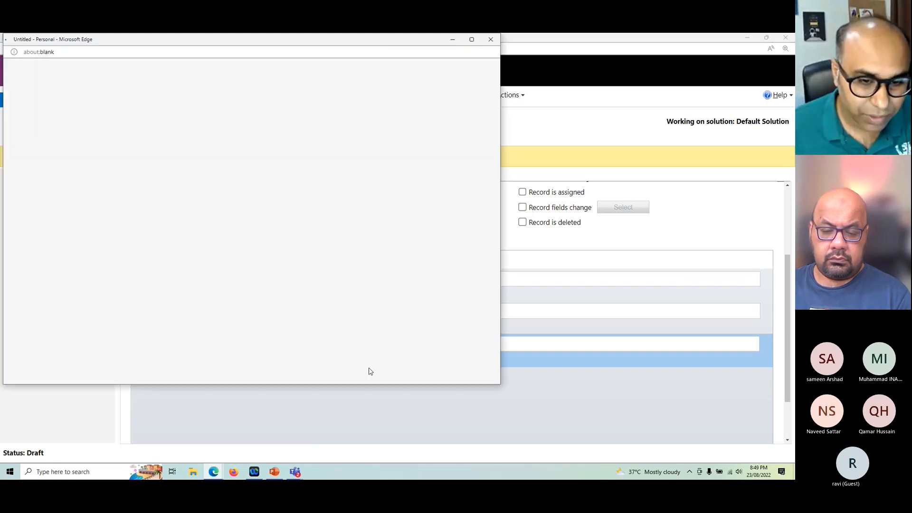
pyautogui.moveTo(163, 42); pyautogui.dragTo(339, 68)
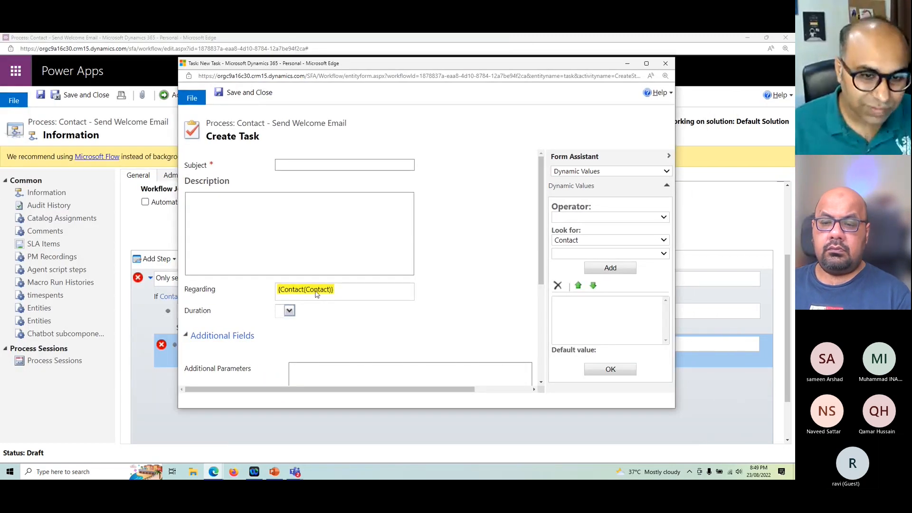
pyautogui.scroll(-5, 309, 358)
pyautogui.scroll(4, 309, 332)
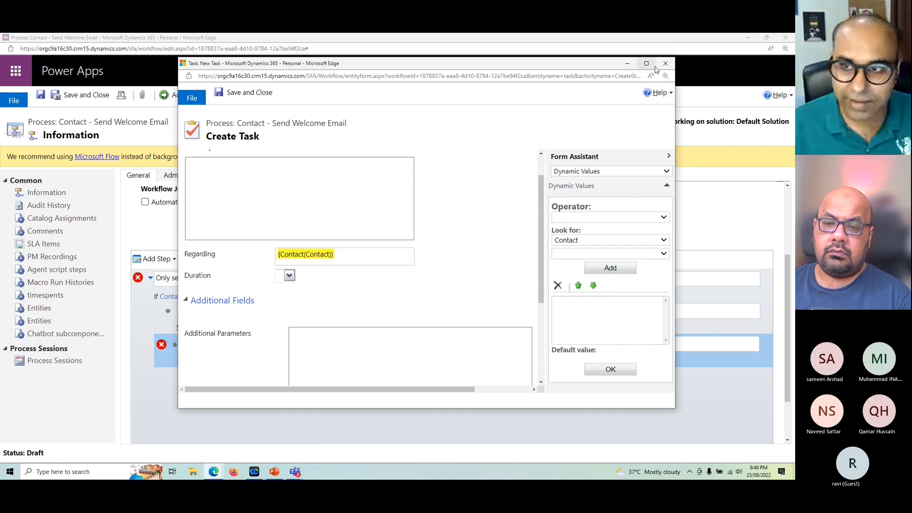
pyautogui.click(665, 64)
# Step: Change the create step's record type to Note and accept discarding its existing customization
pyautogui.click(240, 362)
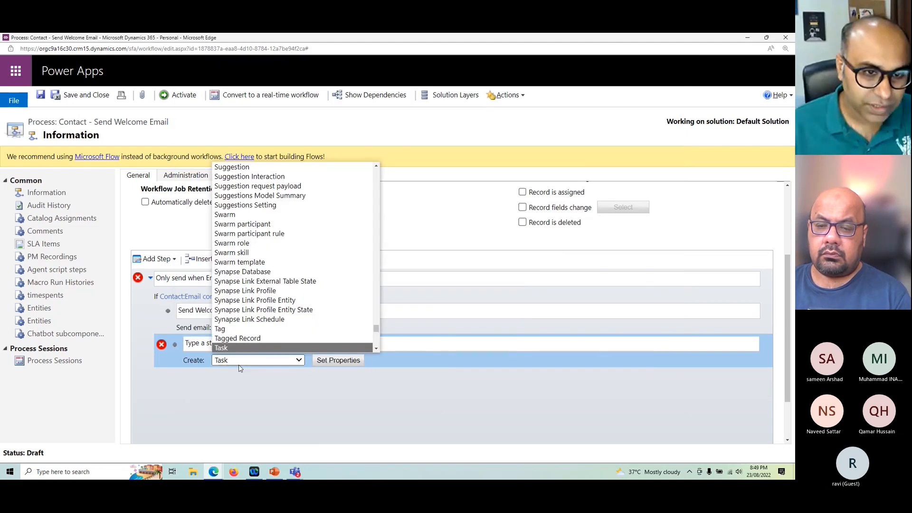
pyautogui.press('Home')
pyautogui.write('no')
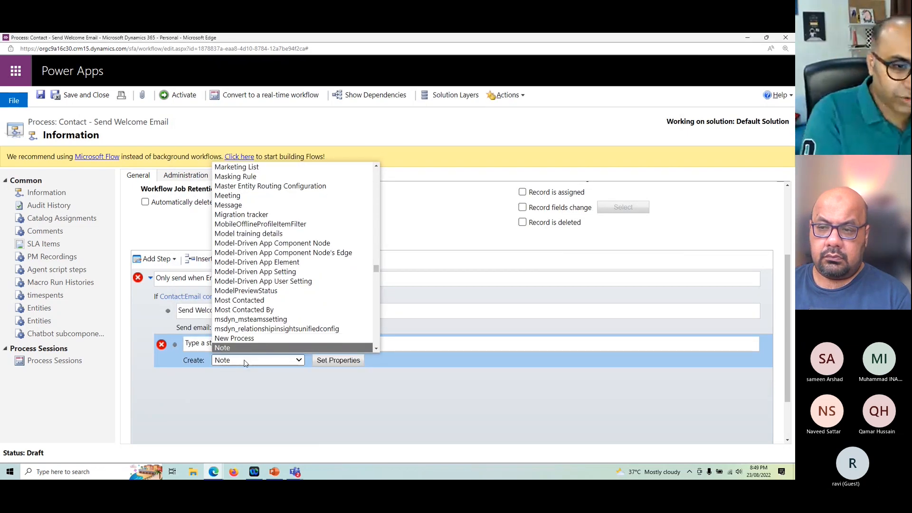
pyautogui.press('Return')
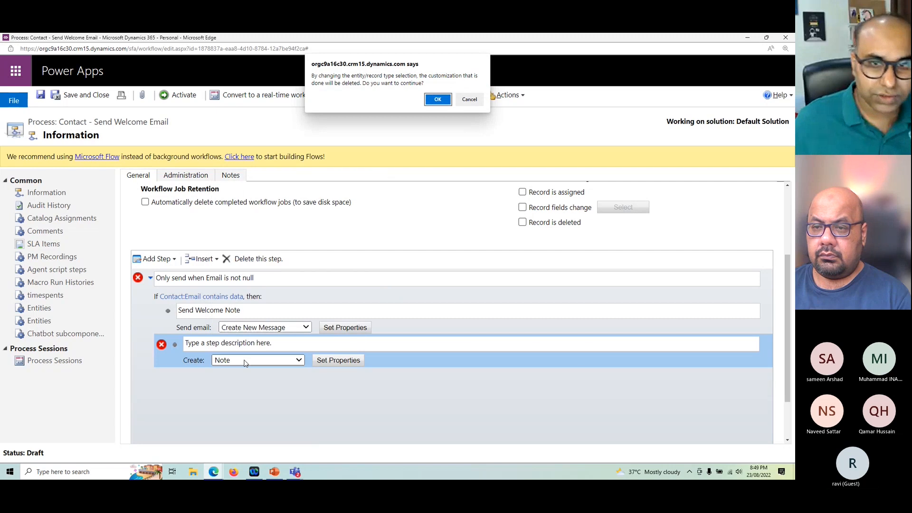
pyautogui.click(436, 99)
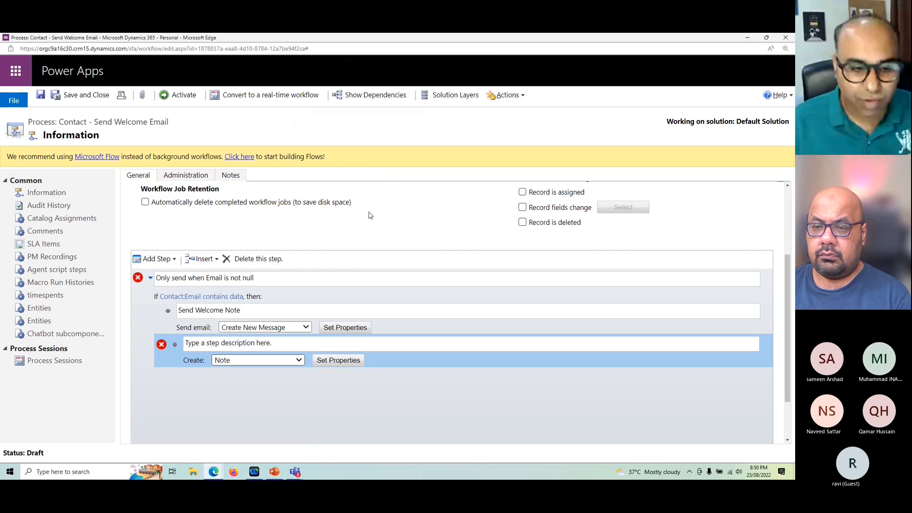
# Step: Open the Note step's properties in a maximized window, examine the available note fields, and close the form without saving
pyautogui.click(337, 361)
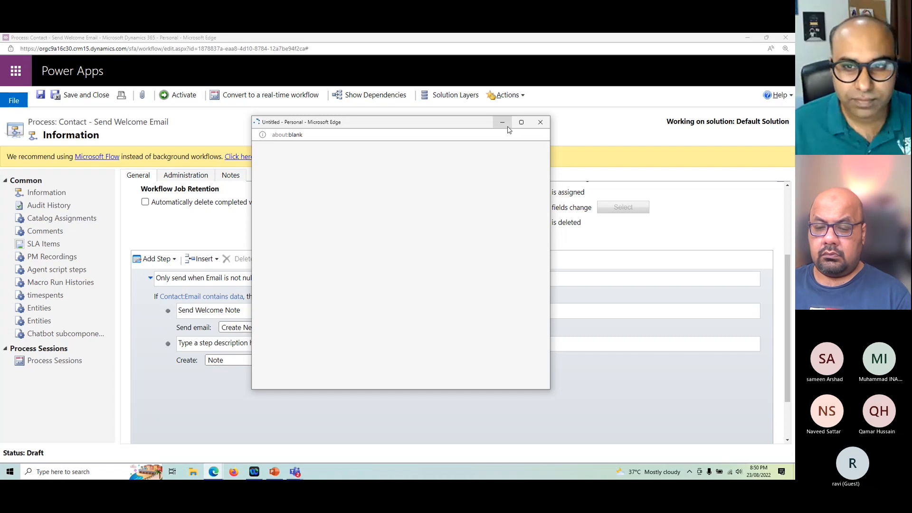
pyautogui.moveTo(378, 125); pyautogui.dragTo(388, 93)
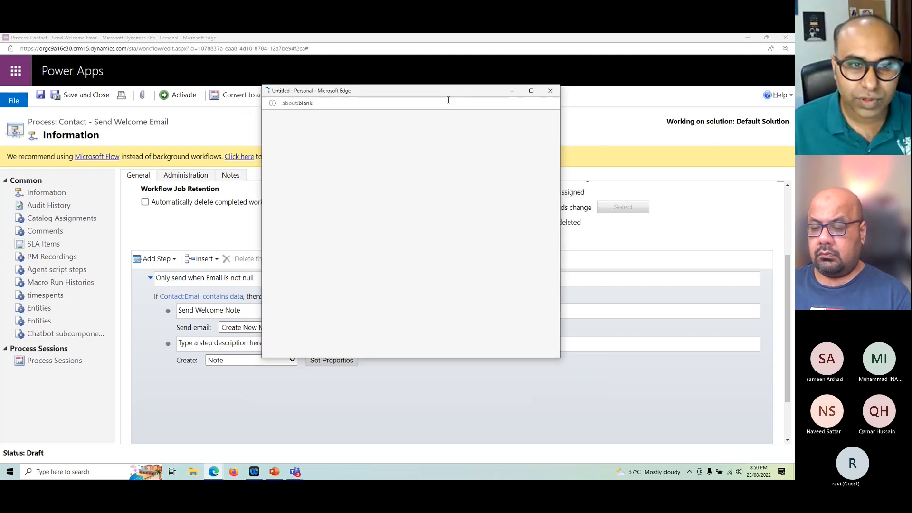
pyautogui.click(550, 91)
pyautogui.click(332, 360)
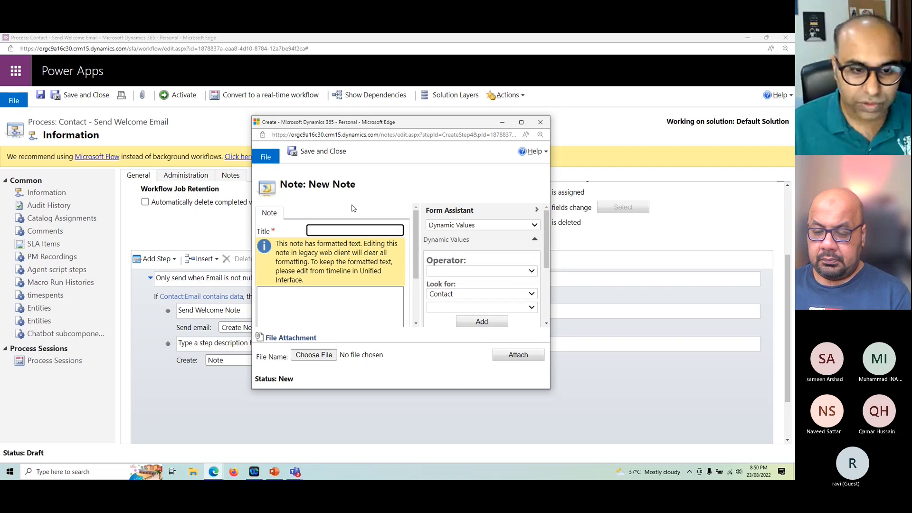
pyautogui.click(522, 123)
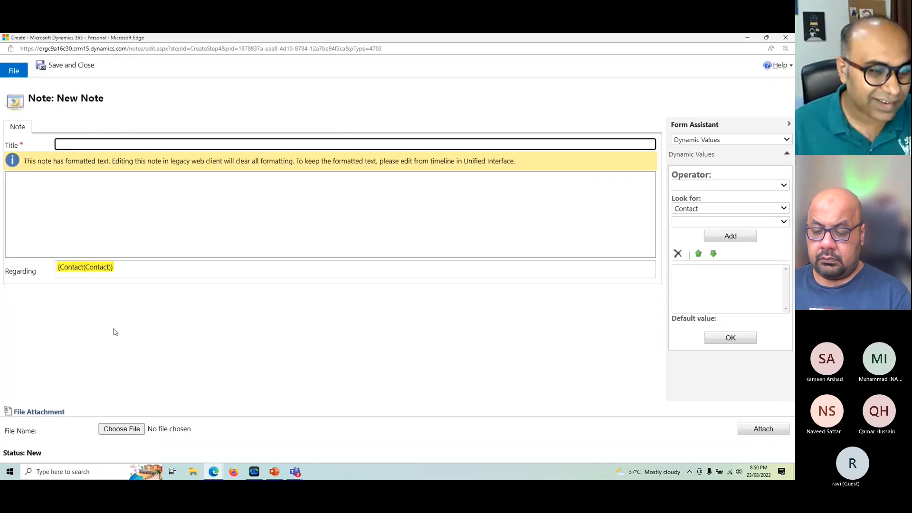
pyautogui.click(786, 38)
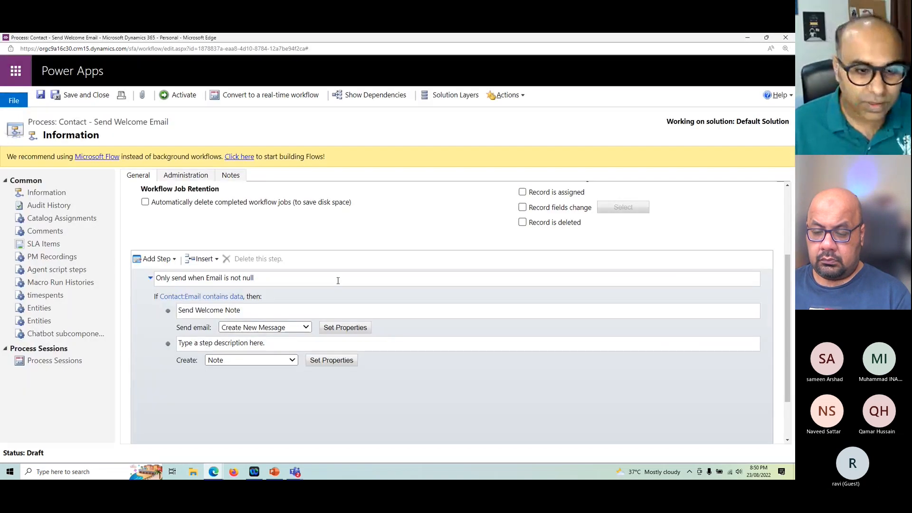
# Step: Set the create step's record type back to Task
pyautogui.click(239, 360)
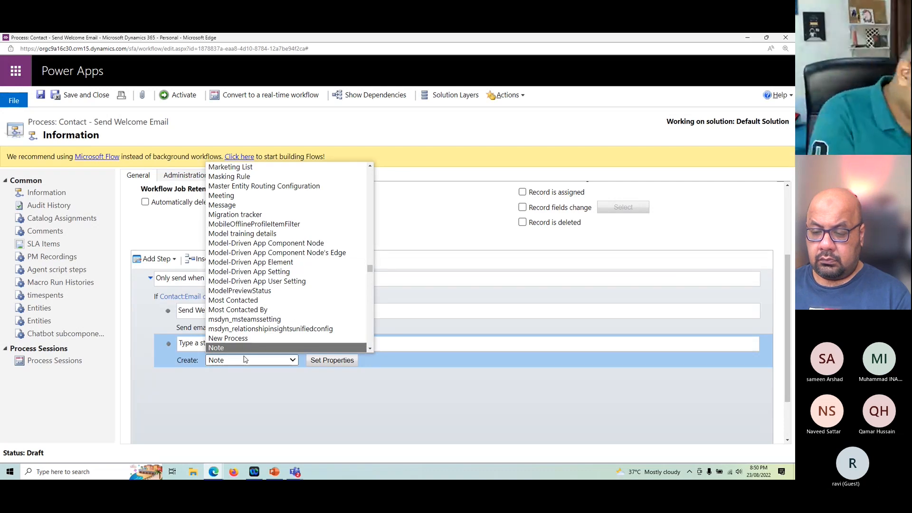
pyautogui.press('Home')
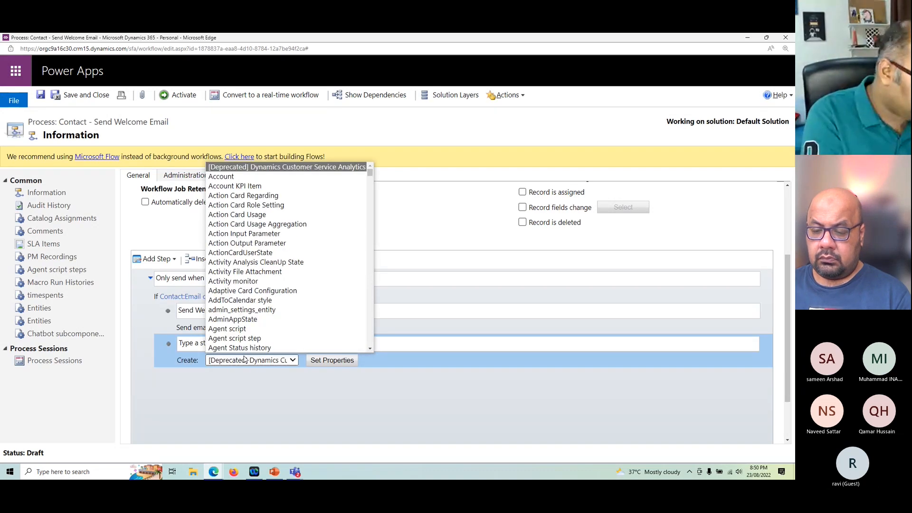
pyautogui.write('task')
pyautogui.press('Return')
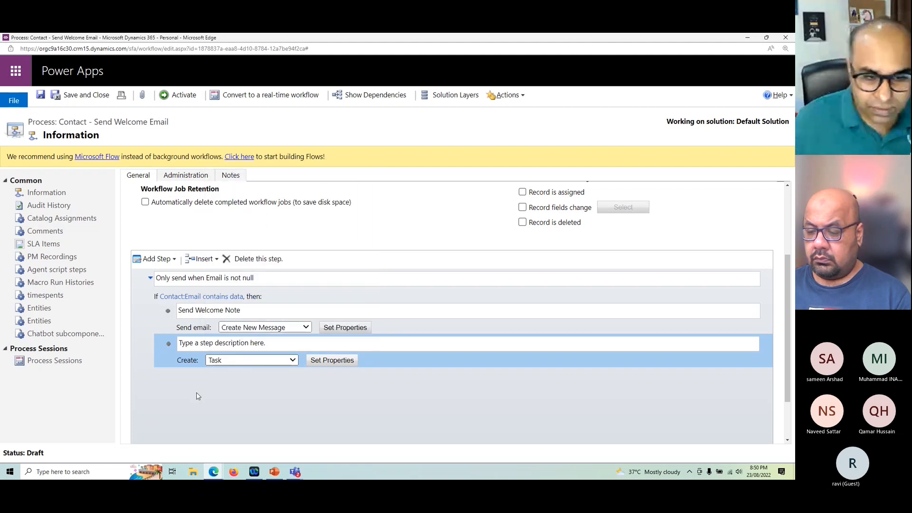
# Step: Open the Task step's properties and set the task's subject to "Introduction Call"
pyautogui.click(331, 360)
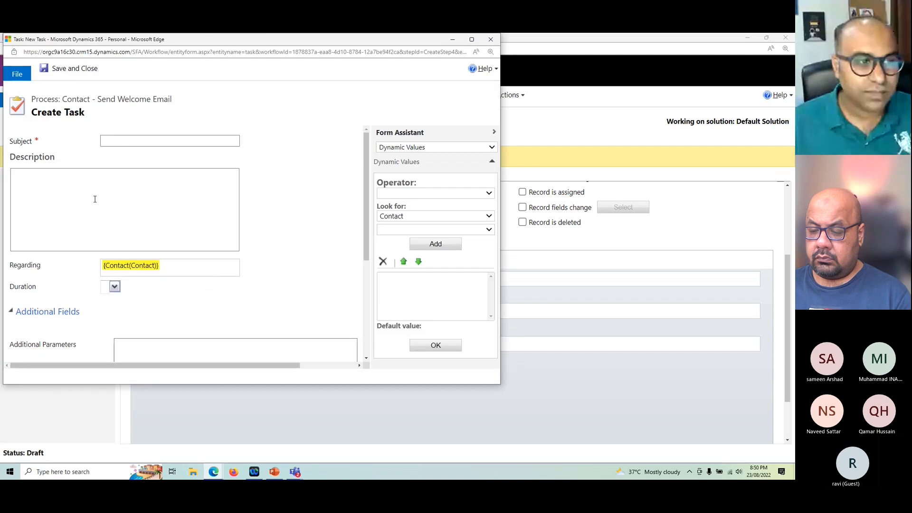
pyautogui.click(138, 141)
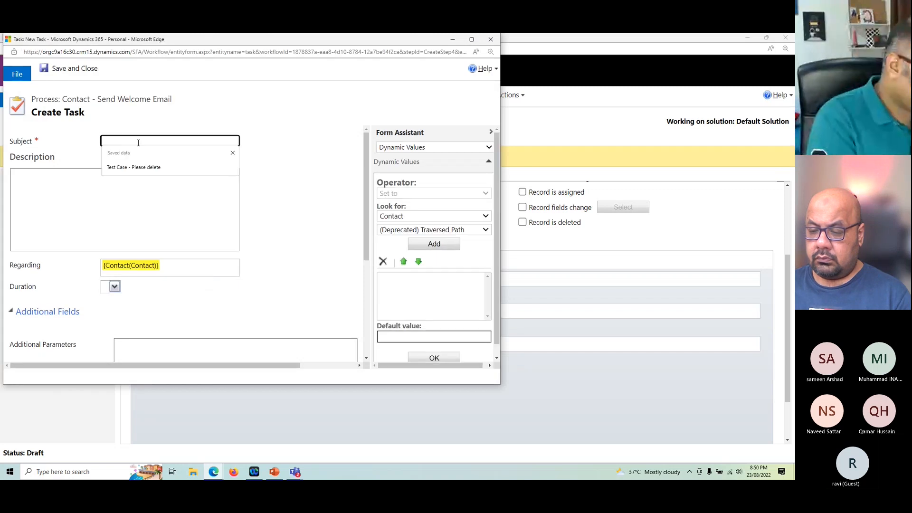
pyautogui.write('INtrod')
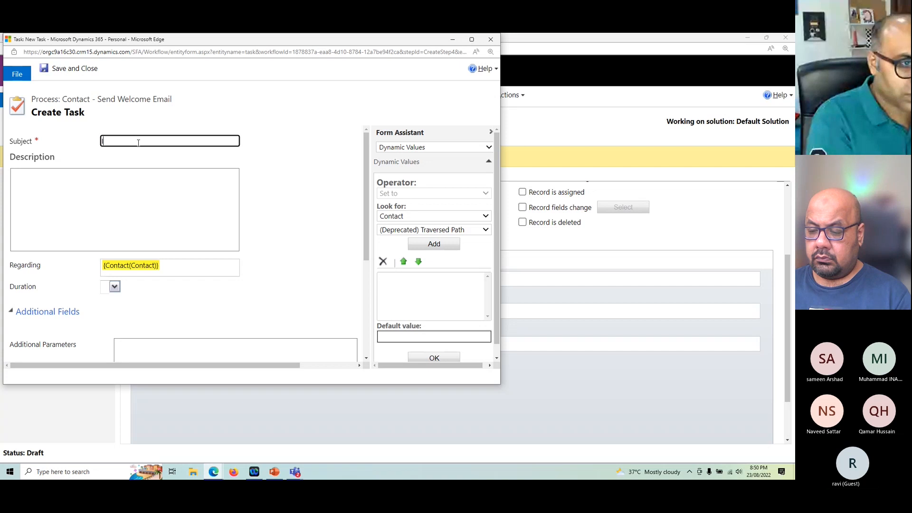
pyautogui.write('Introduc')
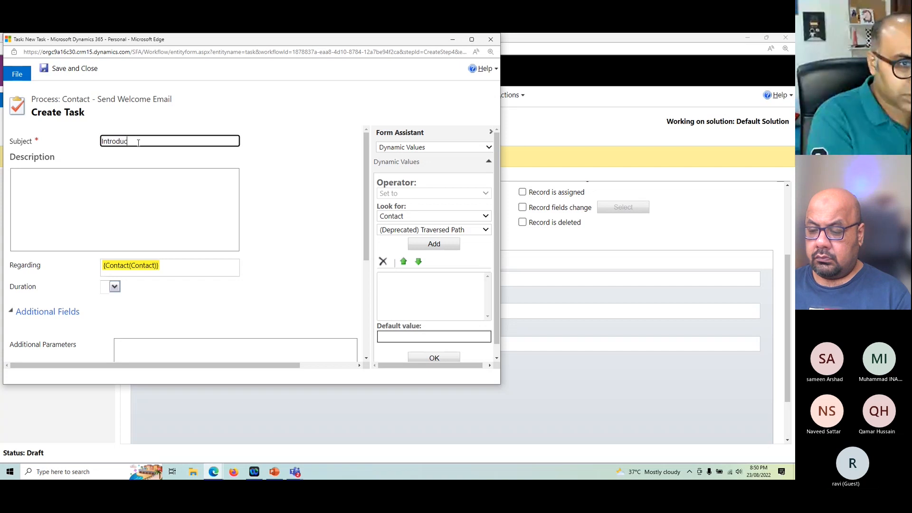
pyautogui.write('tion Call')
pyautogui.press('Tab')
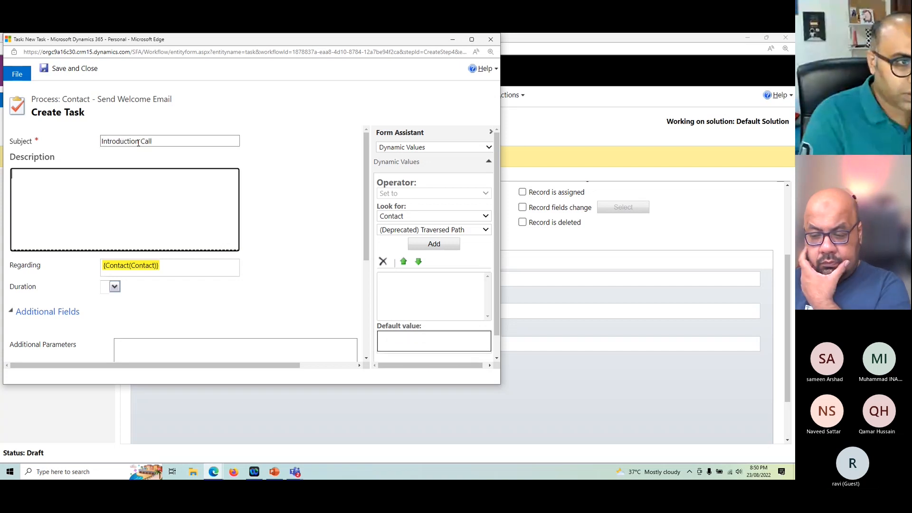
# Step: Enter "Please call the new contact:" as the task's description and maximize the form window
pyautogui.write('Please call the ne')
pyautogui.write('cu')
pyautogui.press('BackSpace')
pyautogui.press('BackSpace')
pyautogui.press('BackSpace')
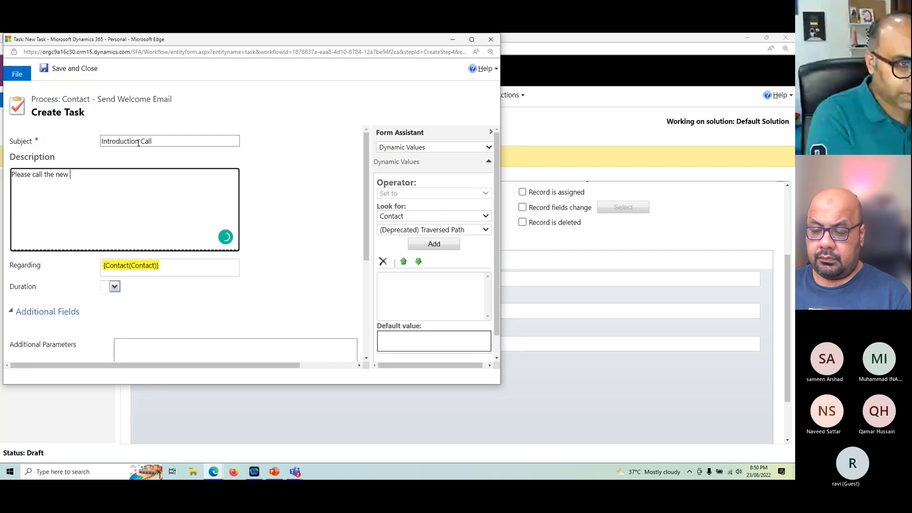
pyautogui.write('w contact.')
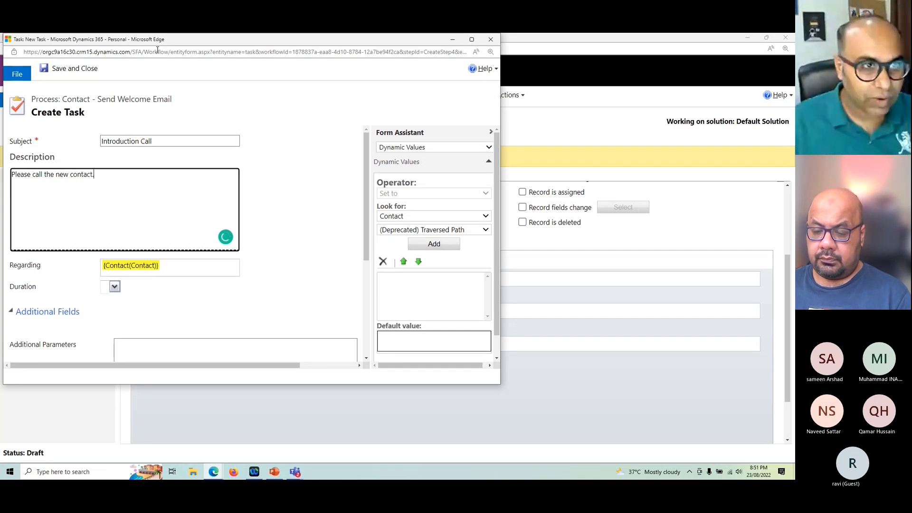
pyautogui.doubleClick(158, 40)
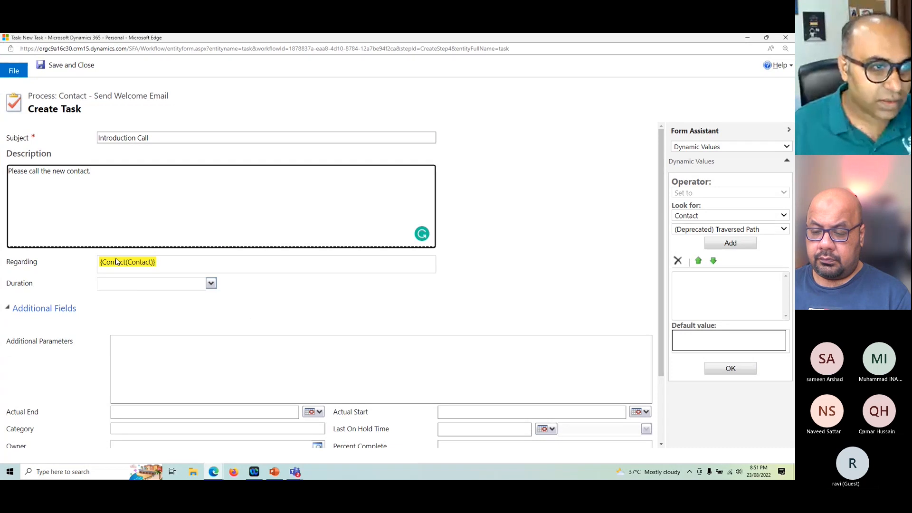
pyautogui.press('BackSpace')
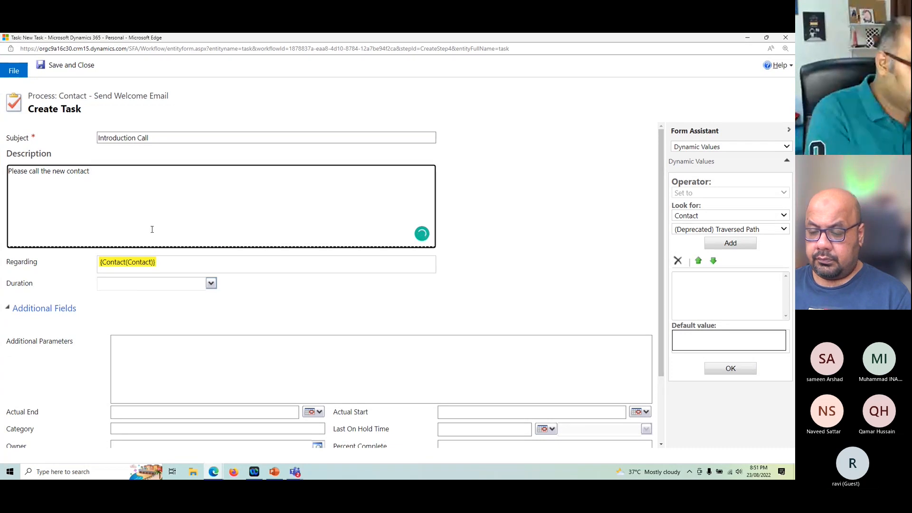
# Step: Insert the Contact's Full Name as a dynamic value after the description text
pyautogui.click(699, 230)
pyautogui.write('fu')
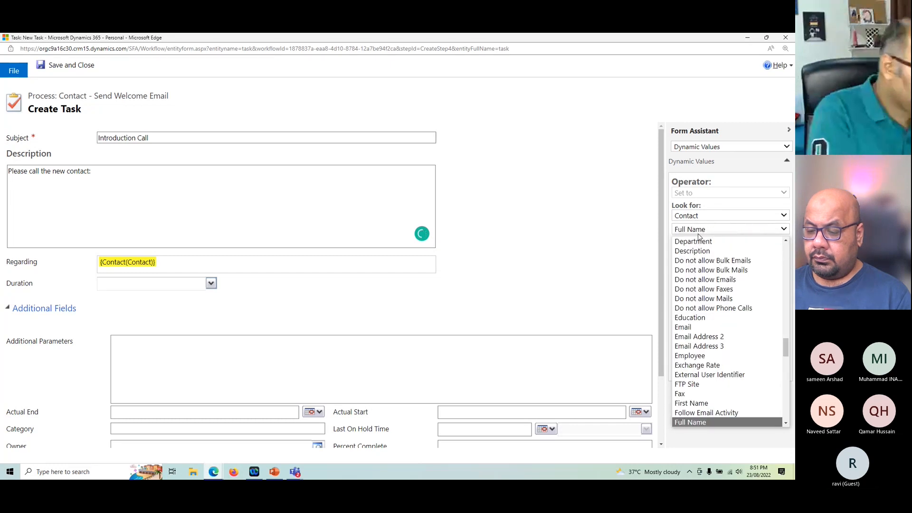
pyautogui.press('Return')
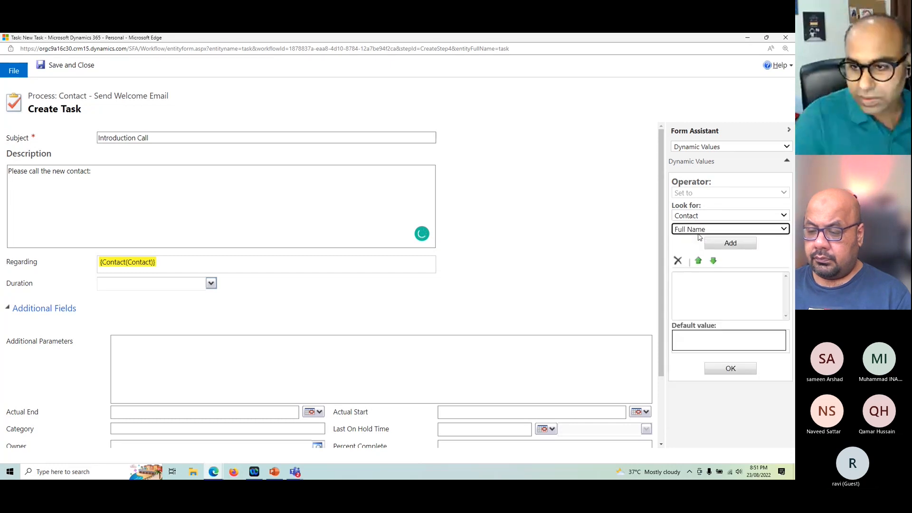
pyautogui.click(730, 242)
pyautogui.click(735, 371)
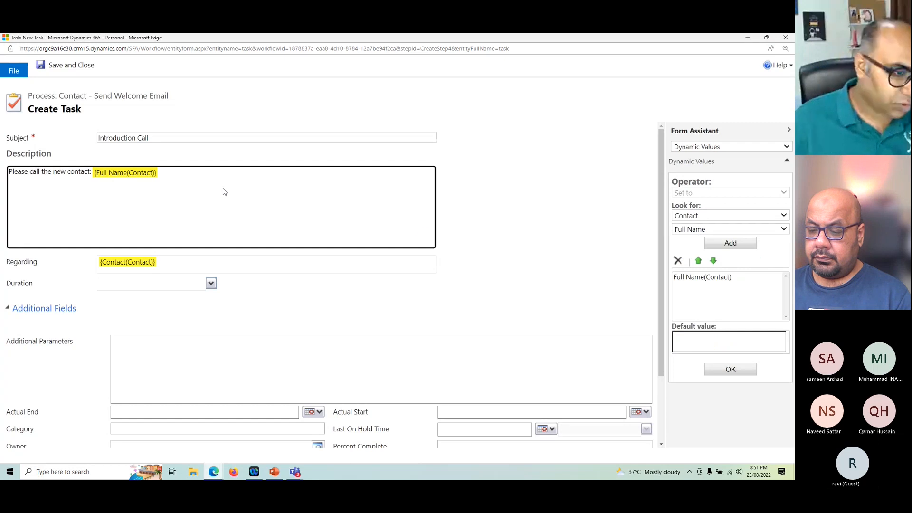
pyautogui.click(171, 181)
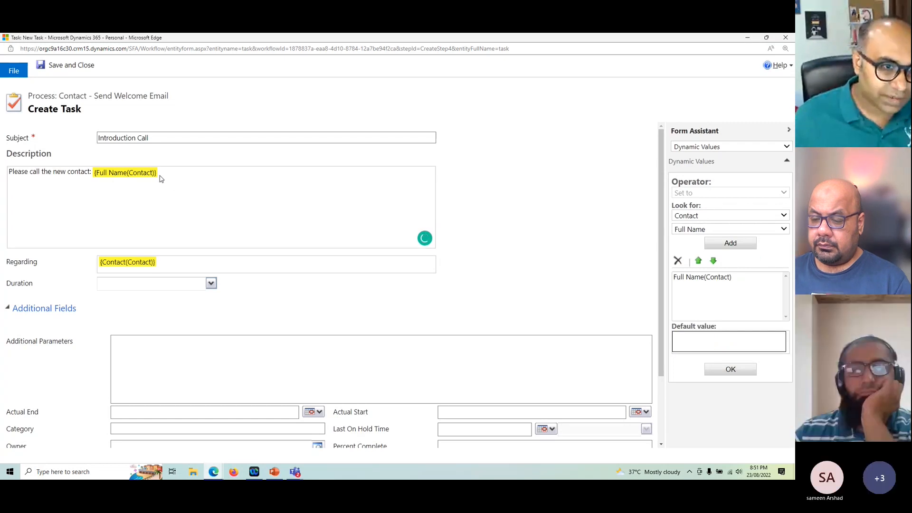
pyautogui.click(69, 198)
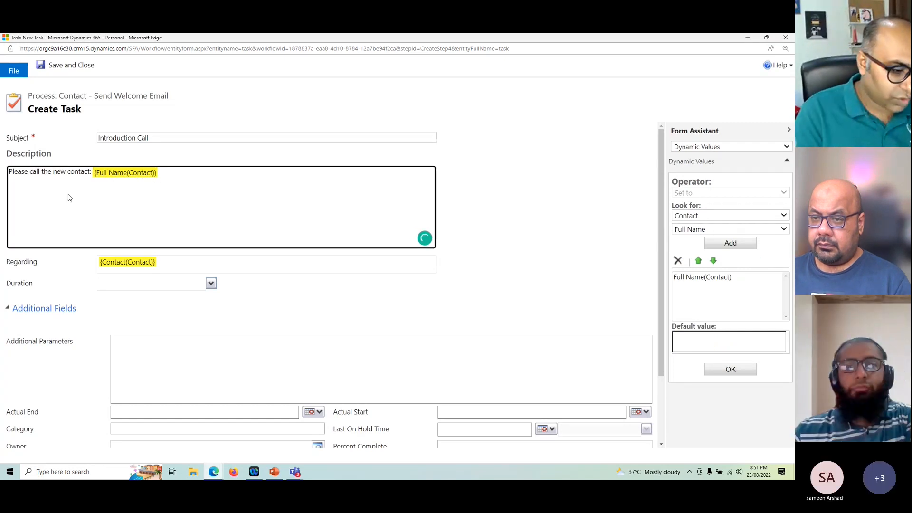
pyautogui.press('End')
pyautogui.press('Return')
pyautogui.press('Return')
pyautogui.click(684, 231)
pyautogui.click(631, 235)
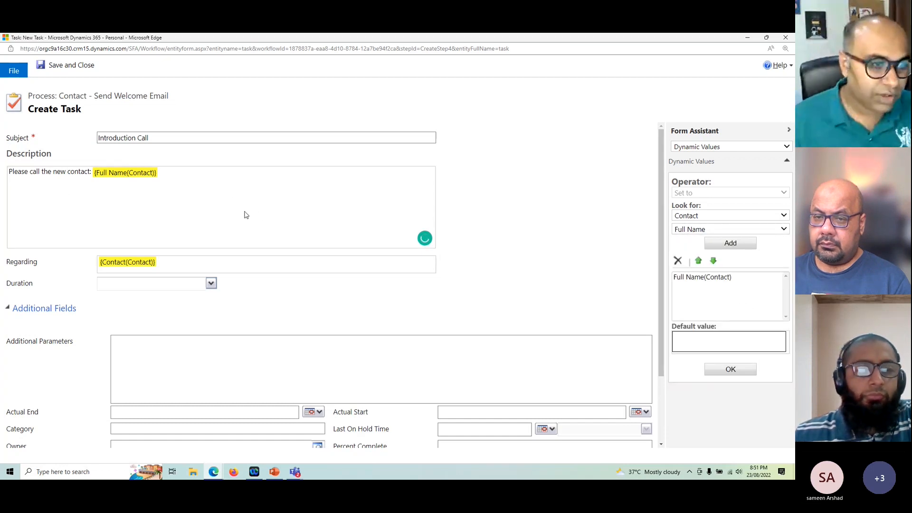
# Step: Set the task's Due Date to 3 days before the Contact's Created On date, then save and close the task form
pyautogui.scroll(-2, 245, 214)
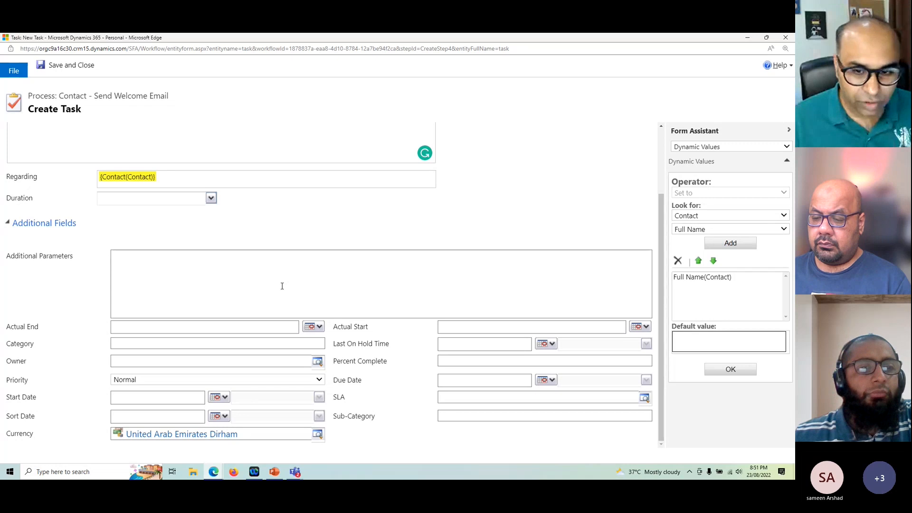
pyautogui.click(485, 380)
pyautogui.click(390, 370)
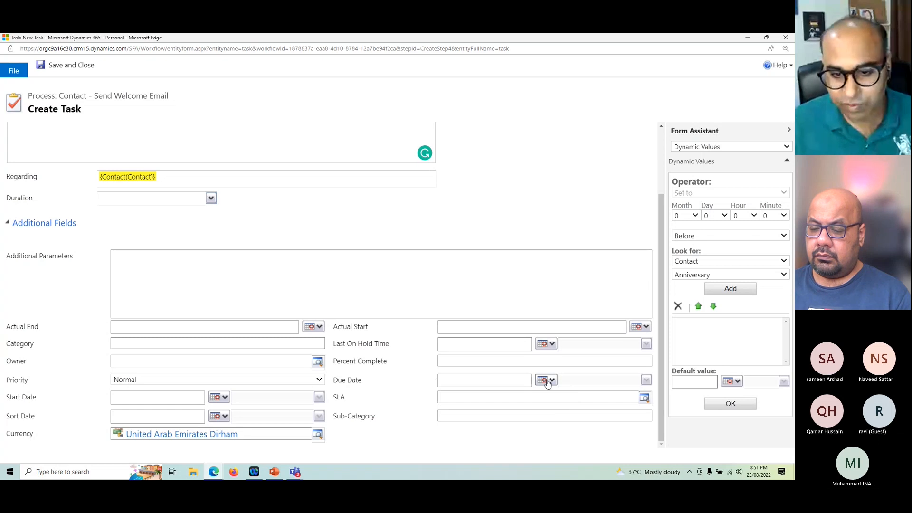
pyautogui.click(461, 380)
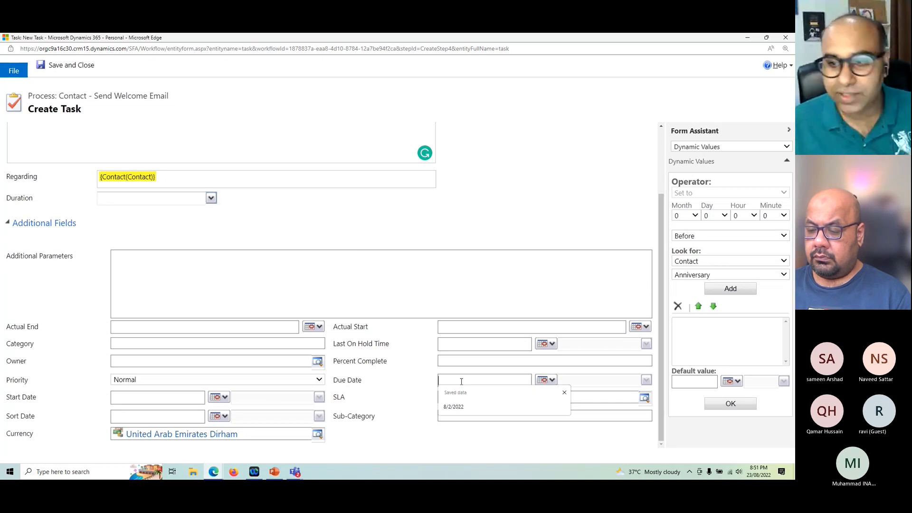
pyautogui.click(697, 275)
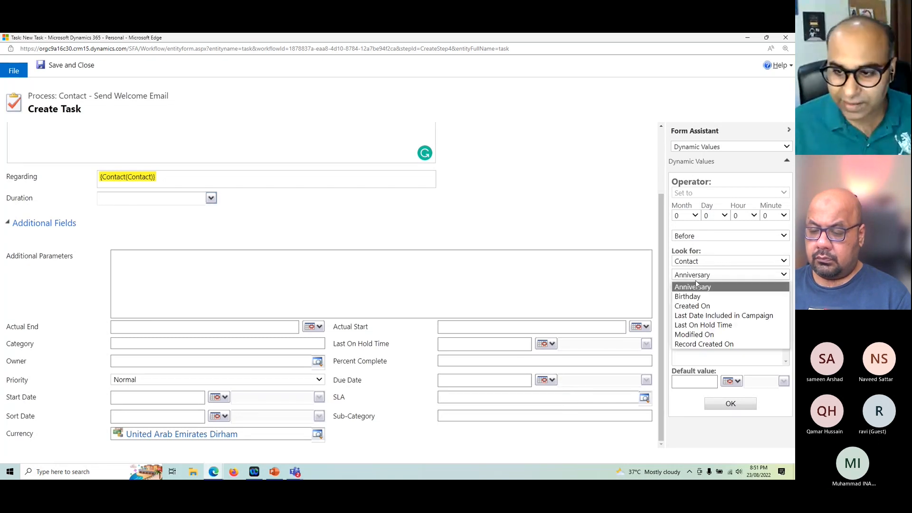
pyautogui.click(696, 307)
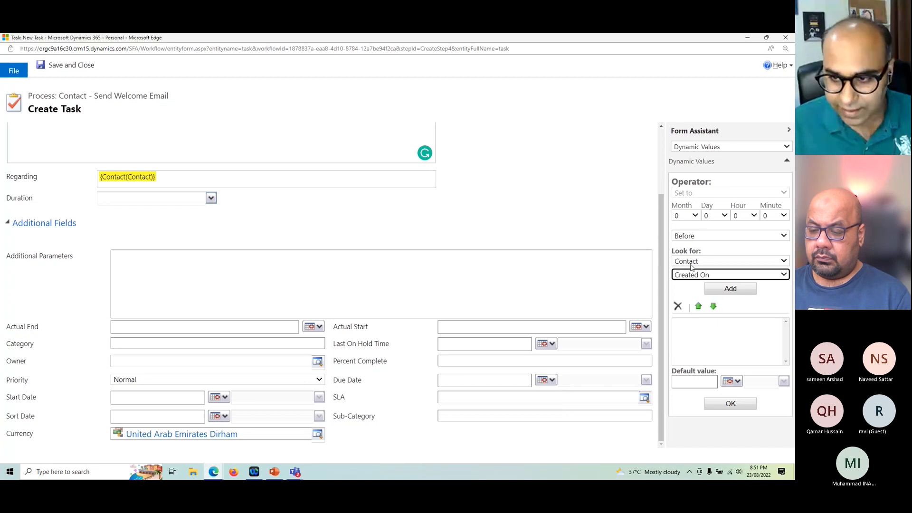
pyautogui.click(717, 217)
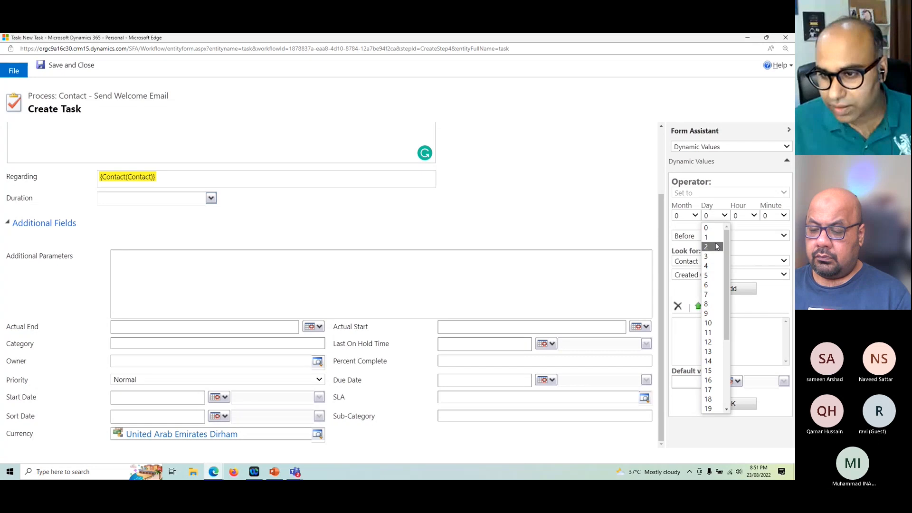
pyautogui.click(708, 256)
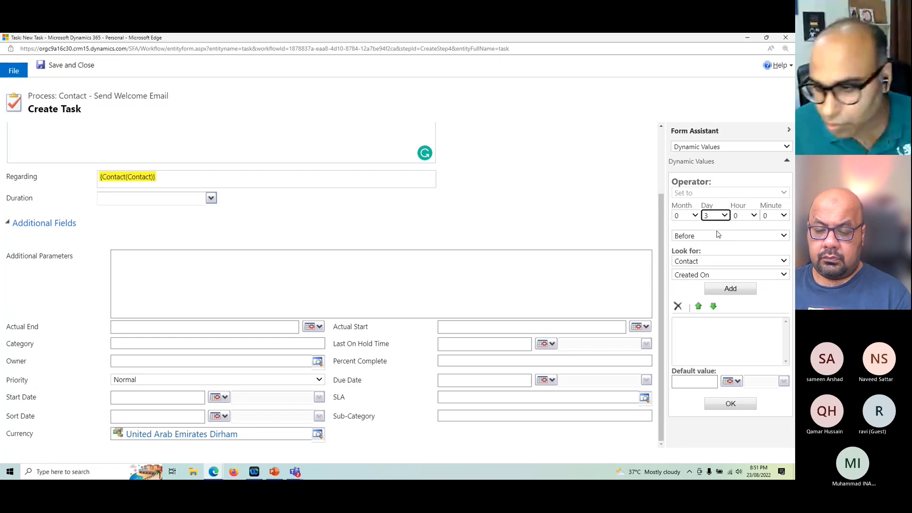
pyautogui.click(730, 288)
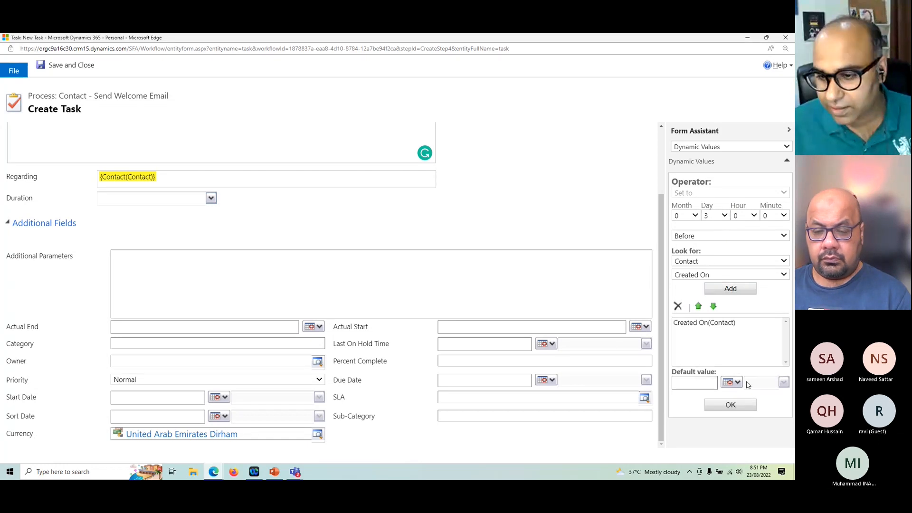
pyautogui.click(727, 405)
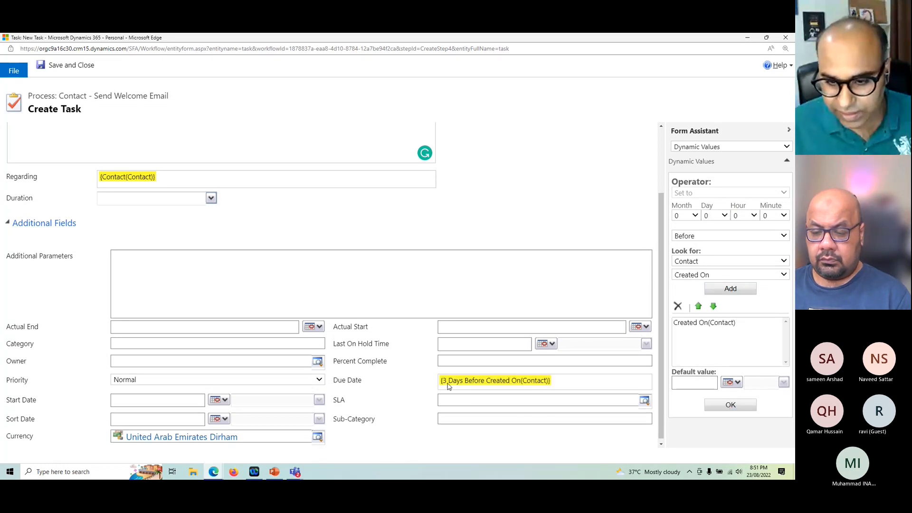
pyautogui.click(76, 67)
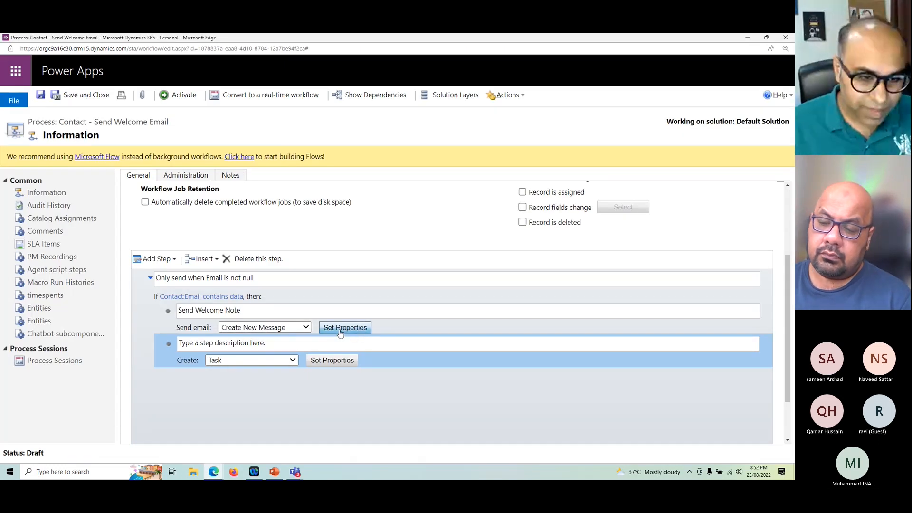
# Step: Add a conditional branch to the email condition and delete that branch without configuring it
pyautogui.click(159, 297)
pyautogui.click(156, 259)
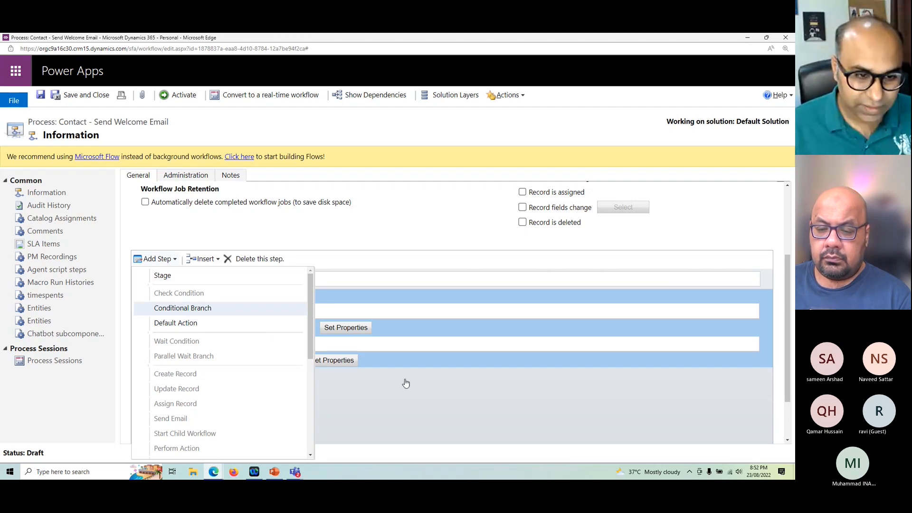
pyautogui.click(361, 379)
pyautogui.scroll(-2, 357, 375)
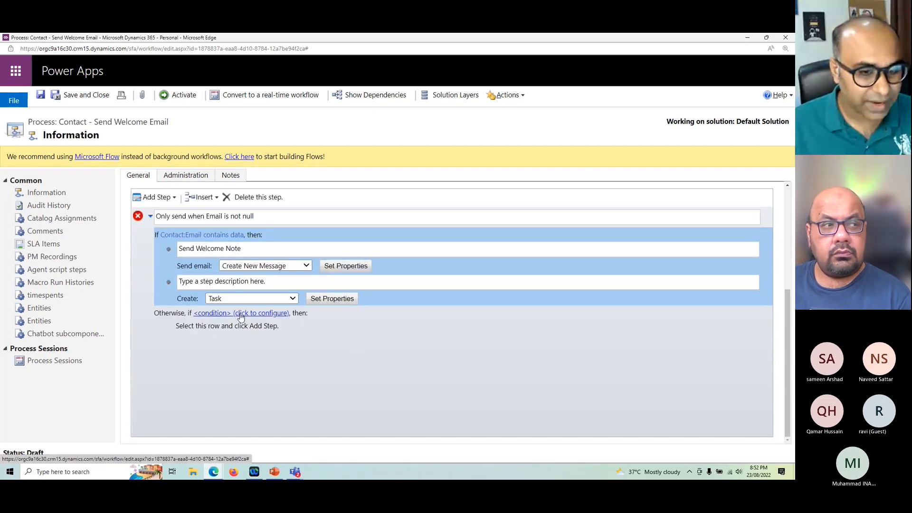
pyautogui.click(170, 318)
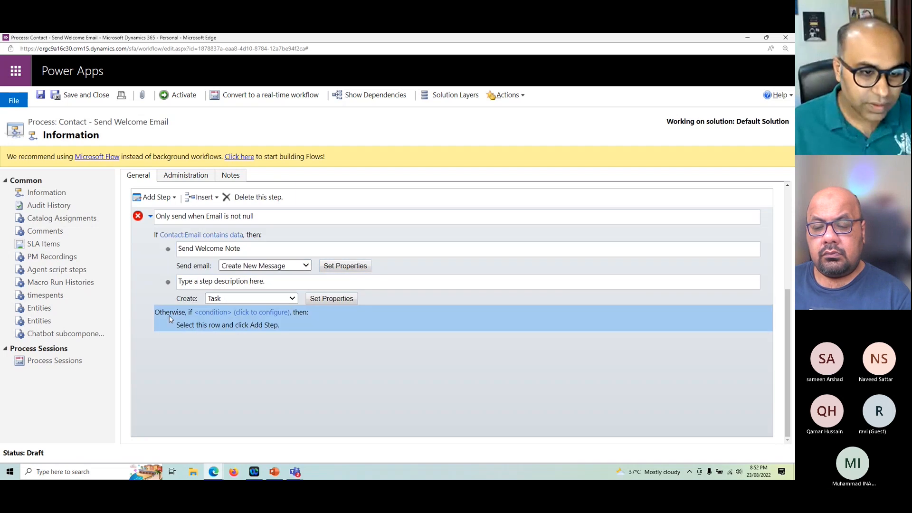
pyautogui.click(266, 203)
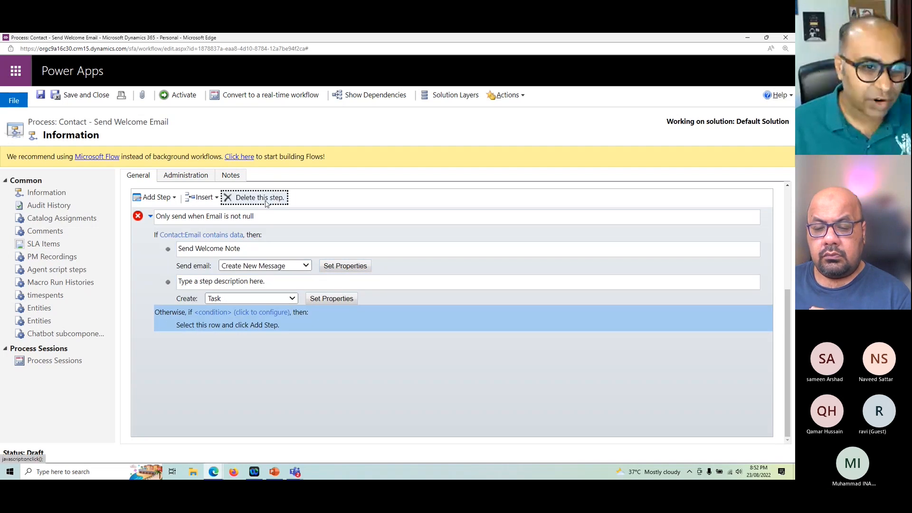
pyautogui.click(434, 114)
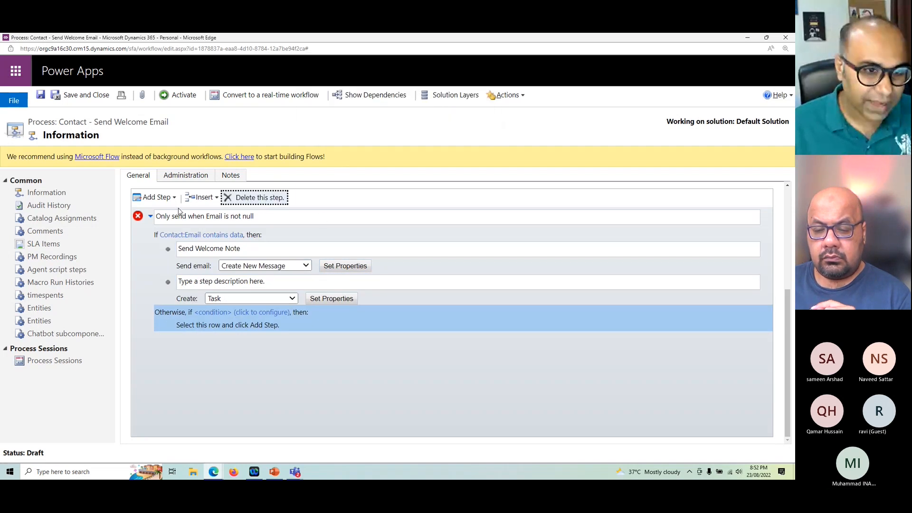
# Step: Add a default action to the email condition as its Otherwise branch
pyautogui.click(148, 238)
pyautogui.click(154, 196)
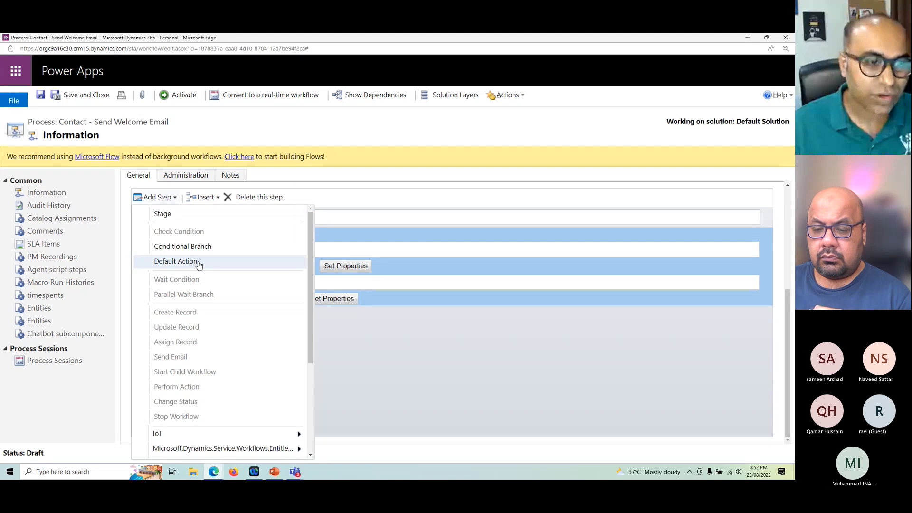
pyautogui.click(332, 375)
# Step: Add an Update Record step under the Otherwise branch and keep Contact as the record to update
pyautogui.click(201, 327)
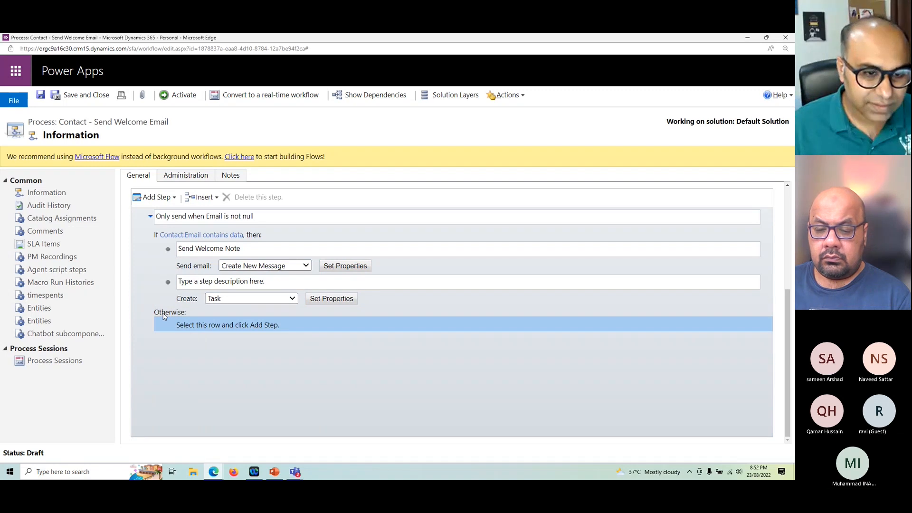
pyautogui.click(166, 198)
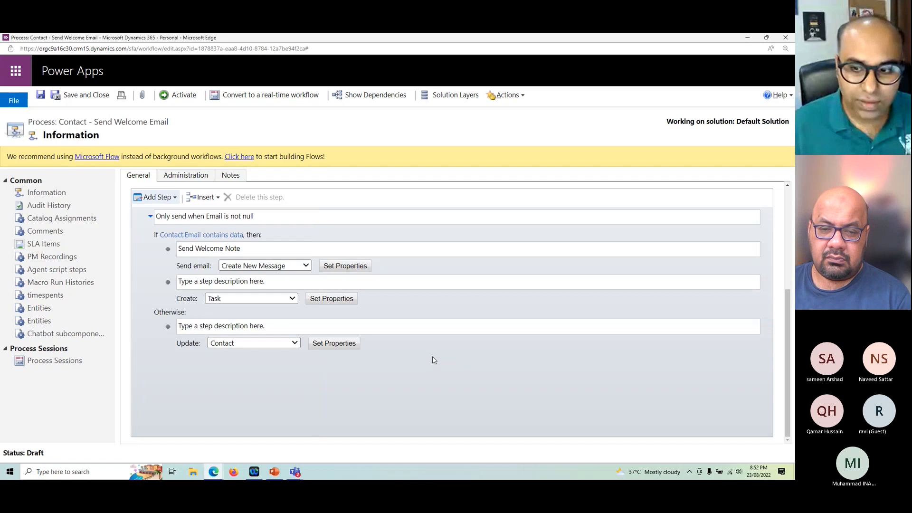
pyautogui.click(265, 346)
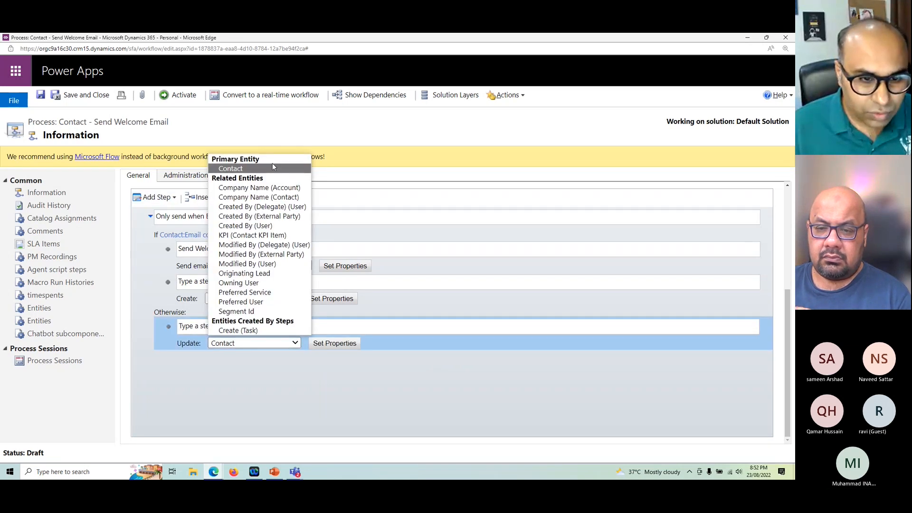
pyautogui.click(461, 383)
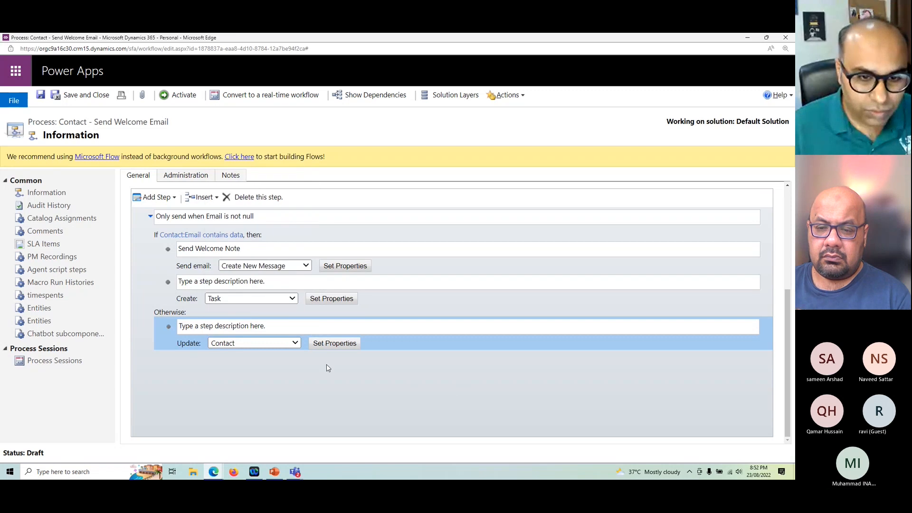
# Step: Open the properties of the Contact update step in the Otherwise branch
pyautogui.click(334, 343)
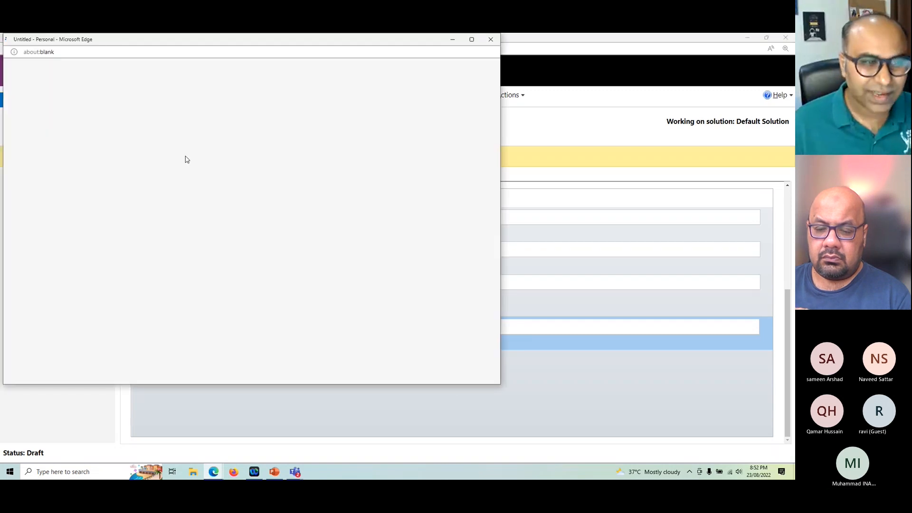
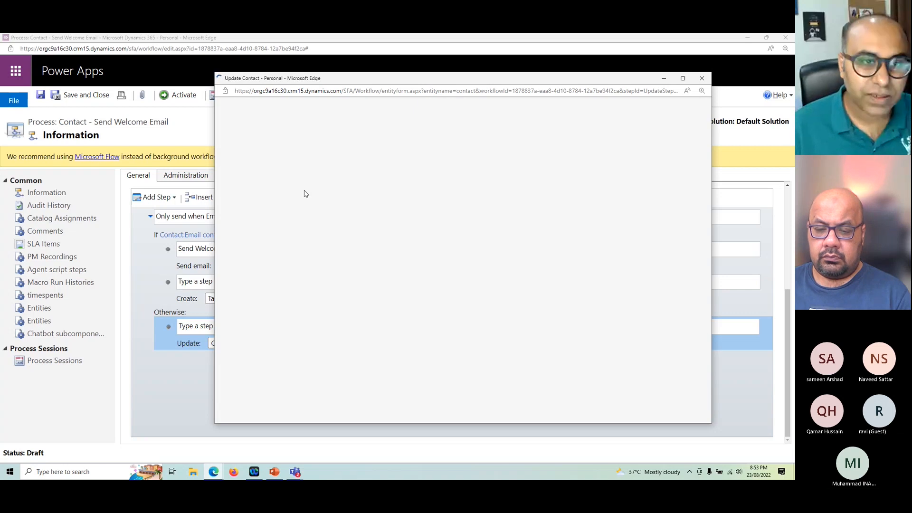
# Step: Look through the contact update form's fields for a suitable text field, using a find for "desc"
pyautogui.click(683, 78)
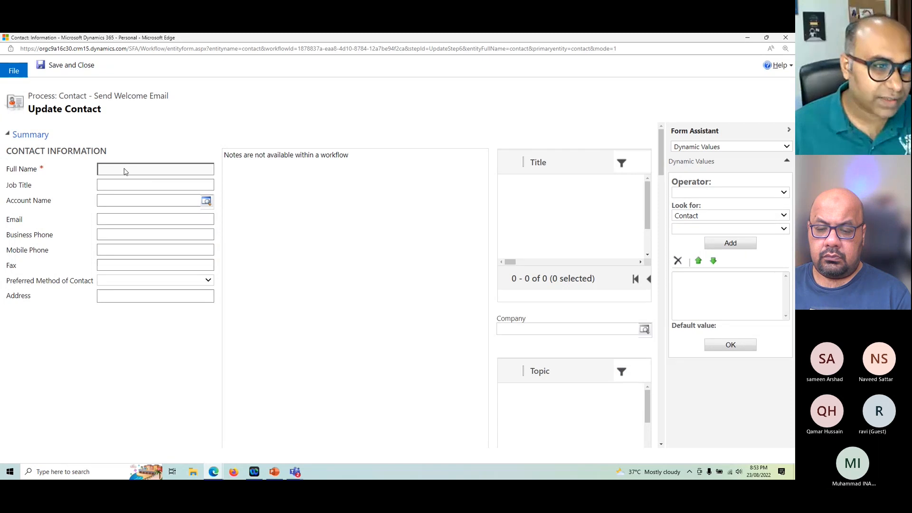
pyautogui.scroll(-5, 148, 278)
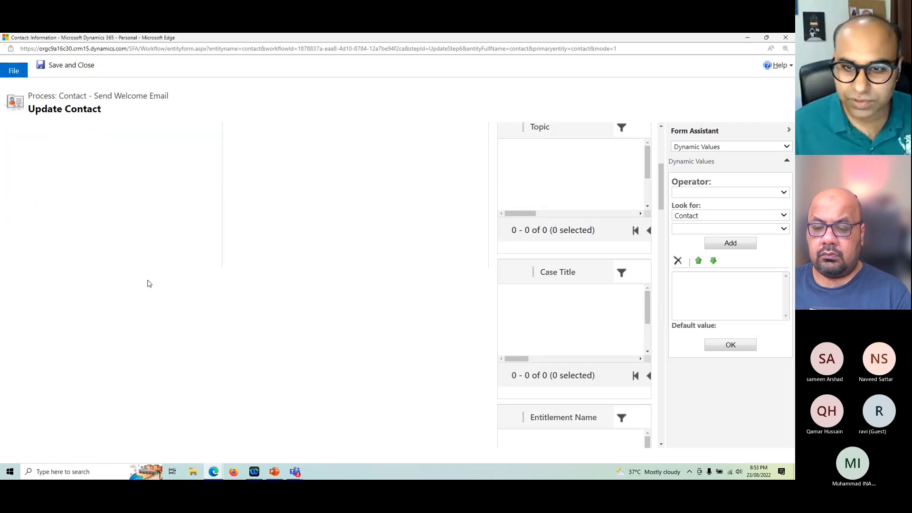
pyautogui.scroll(-10, 148, 284)
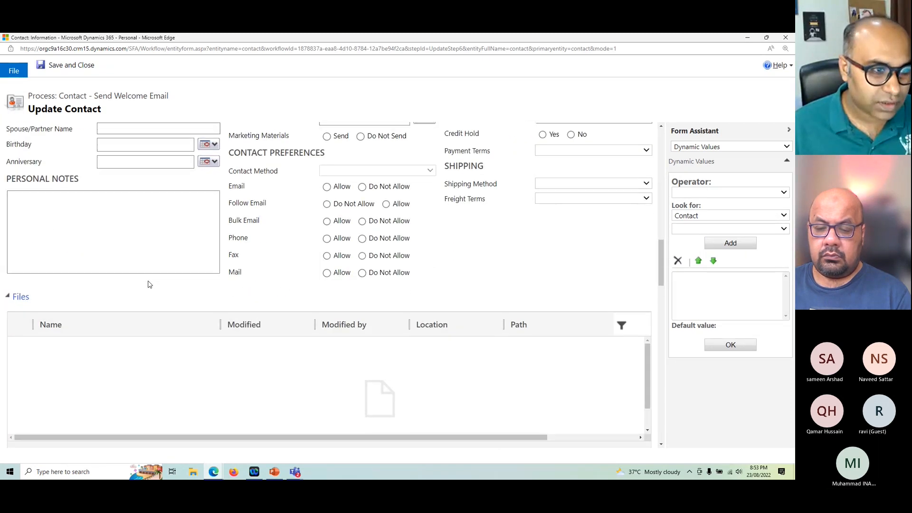
pyautogui.scroll(-3, 160, 281)
pyautogui.scroll(-15, 159, 281)
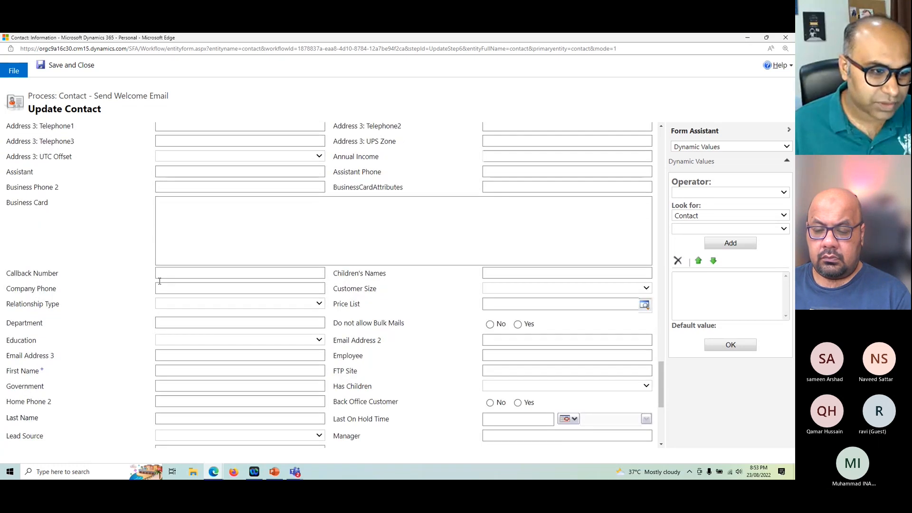
pyautogui.scroll(-3, 160, 284)
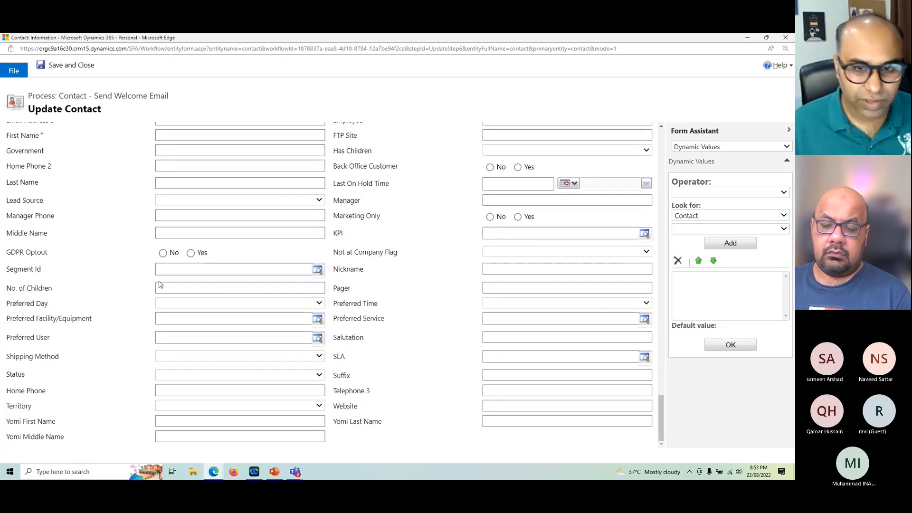
pyautogui.scroll(15, 223, 303)
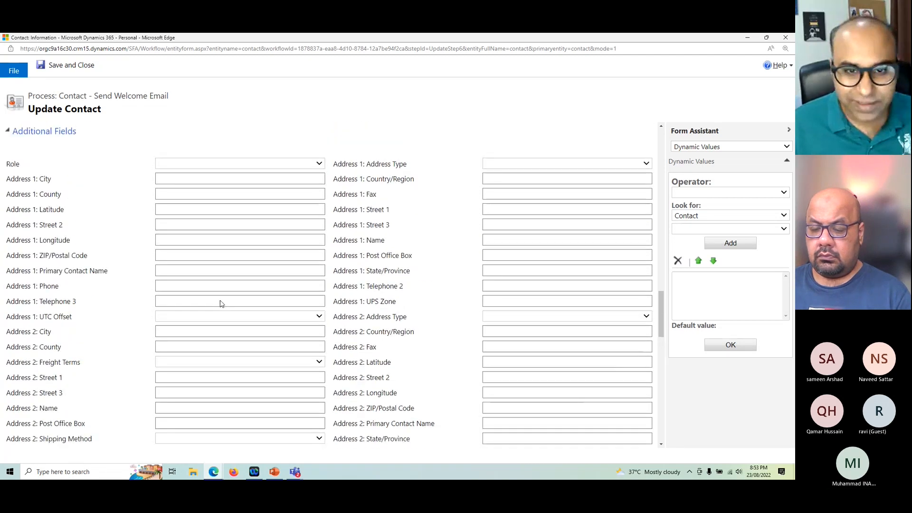
pyautogui.scroll(8, 219, 302)
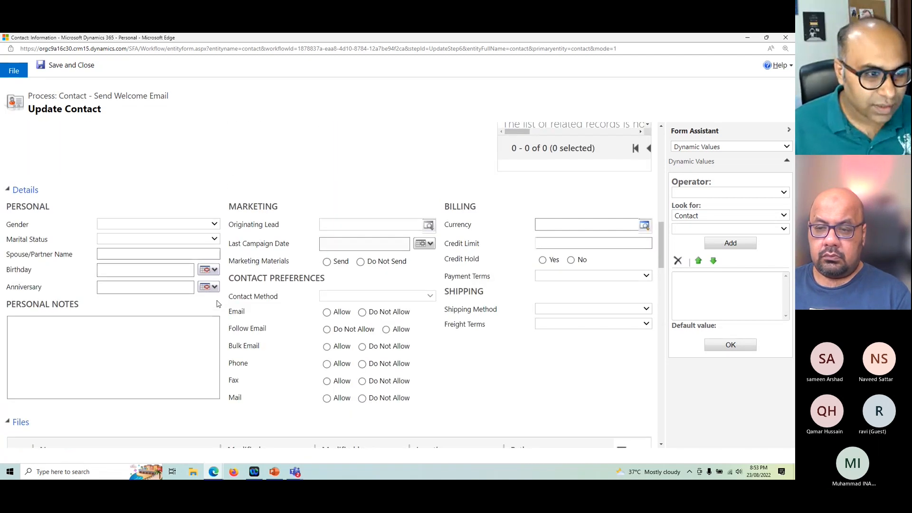
pyautogui.scroll(10, 215, 302)
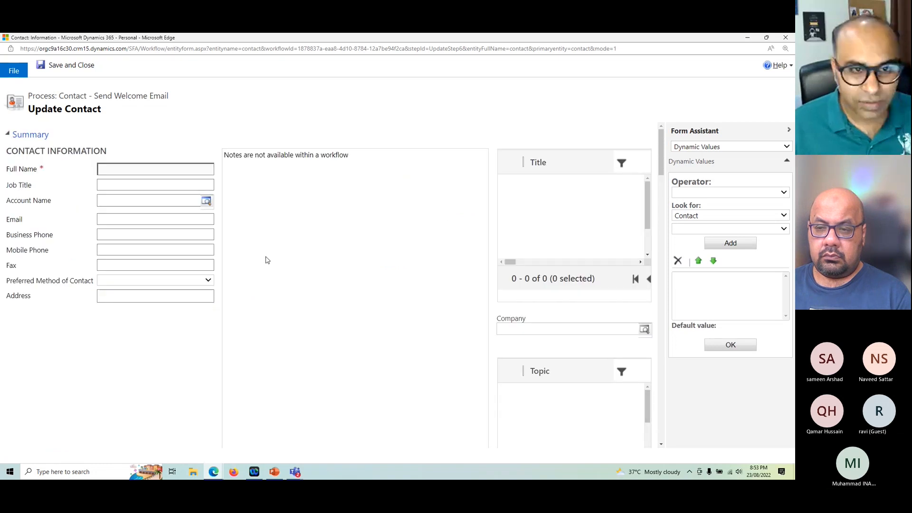
pyautogui.scroll(-6, 264, 259)
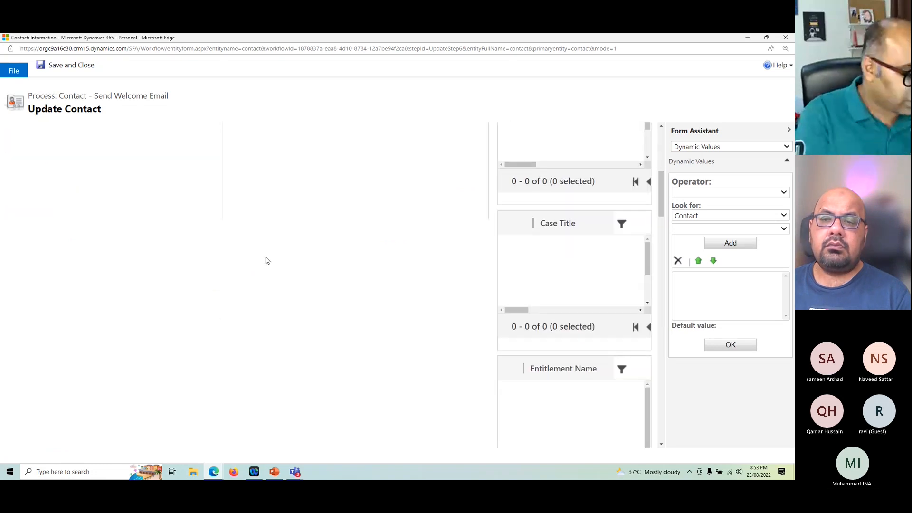
pyautogui.hotkey('ctrl', 'f')
pyautogui.write('desc')
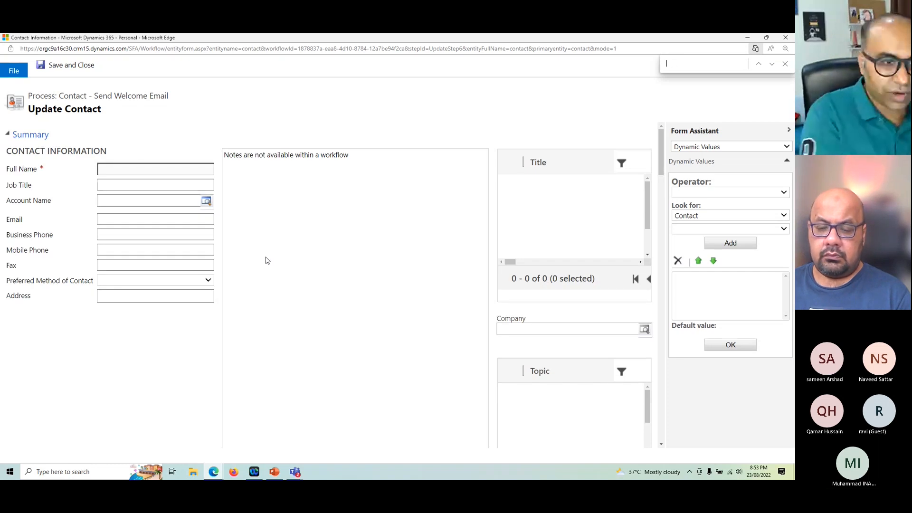
# Step: Set the contact's Personal Notes to "No email provide." and save and close the update step's properties
pyautogui.scroll(-10, 288, 288)
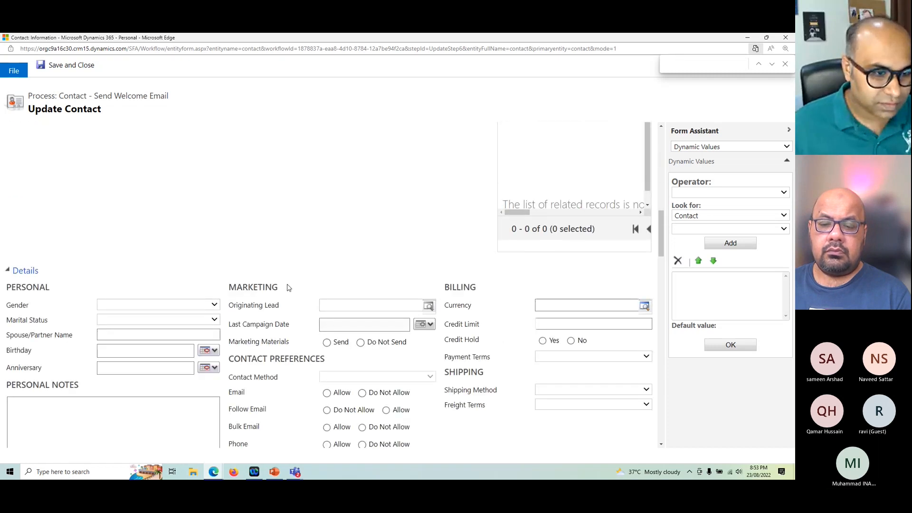
pyautogui.click(147, 334)
pyautogui.write('No email pro')
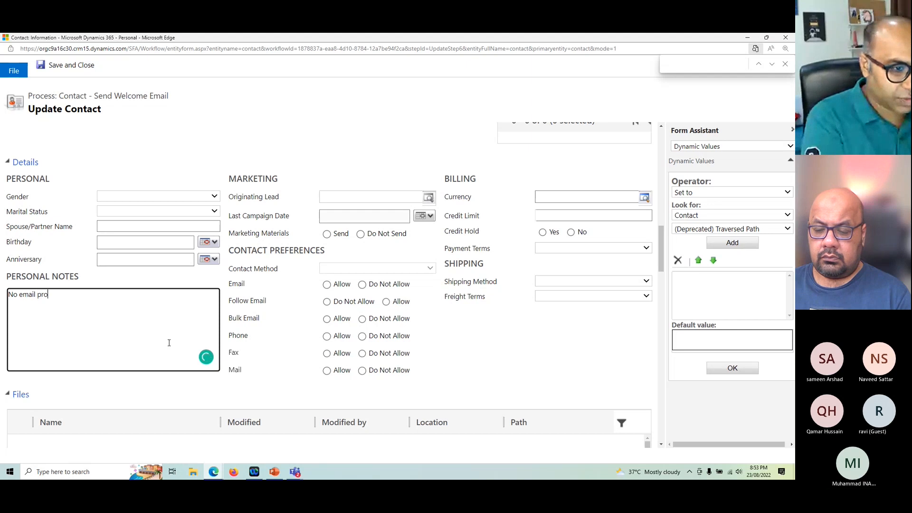
pyautogui.write('vide.')
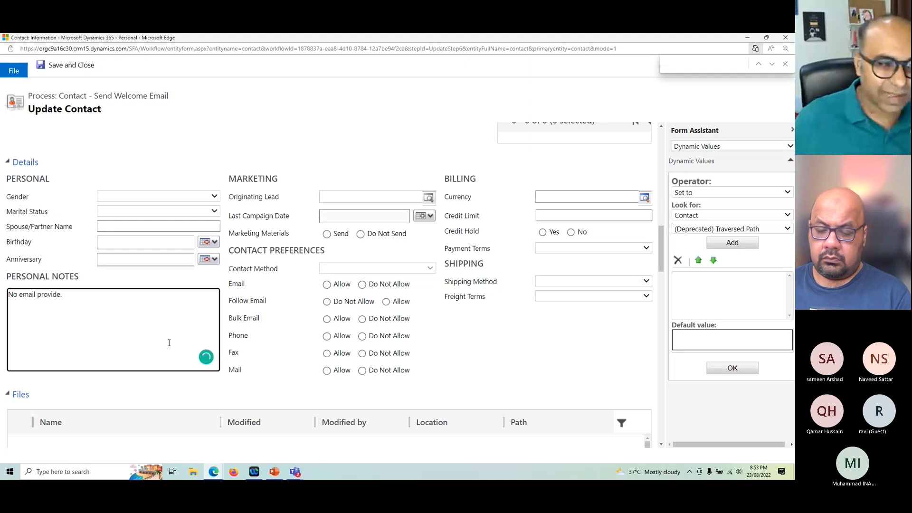
pyautogui.click(66, 69)
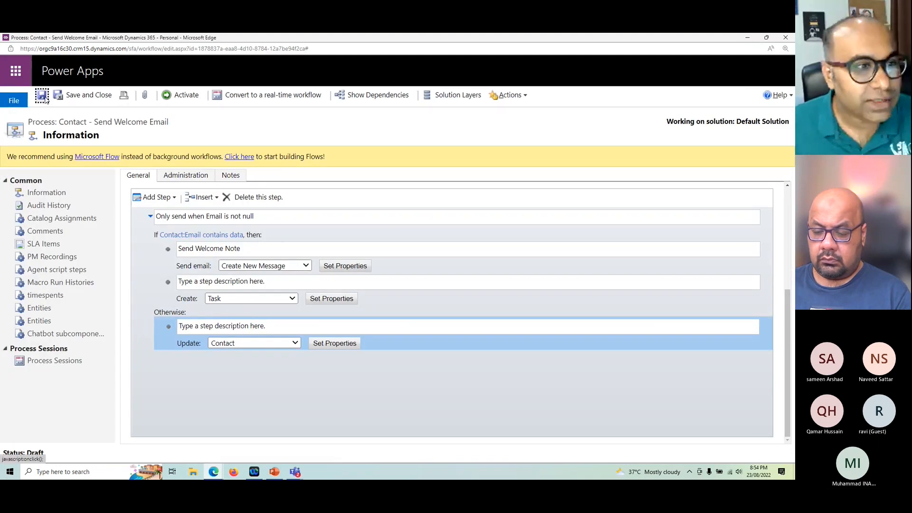
# Step: Activate the Contact - Send Welcome Email workflow and confirm the activation
pyautogui.click(188, 97)
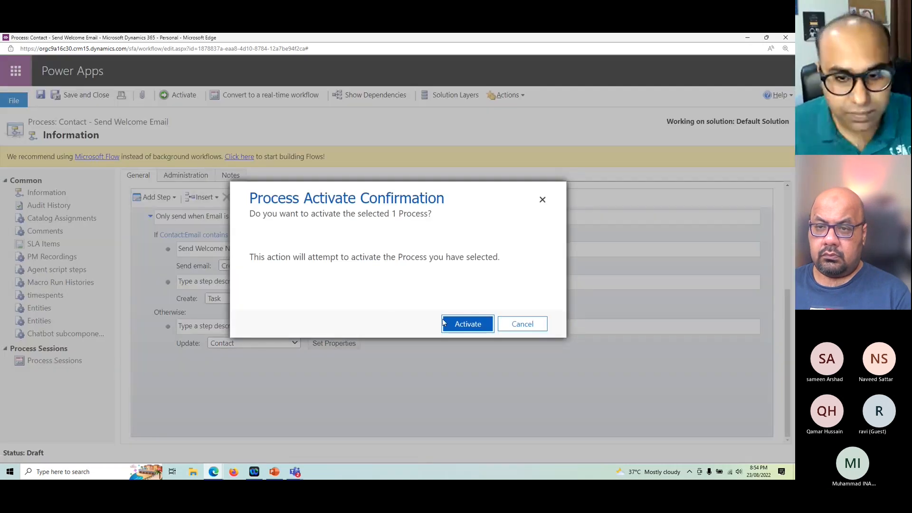
pyautogui.click(447, 323)
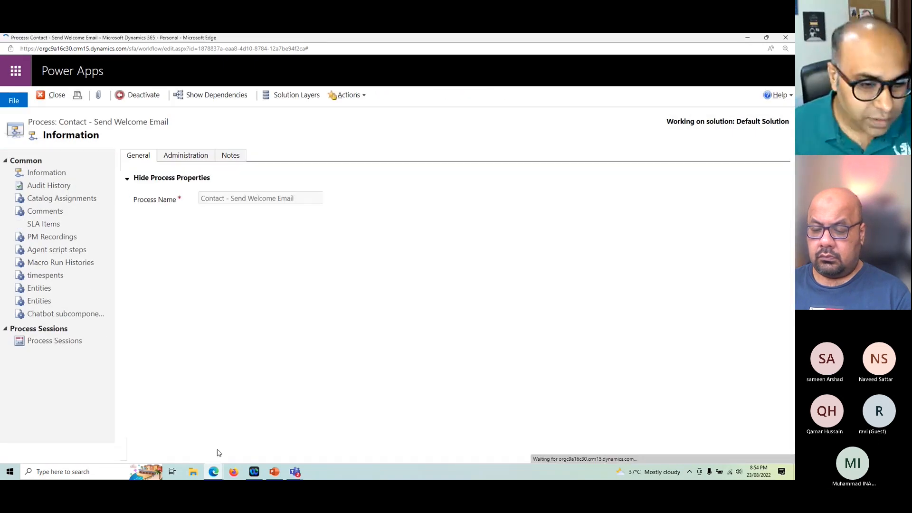
# Step: Switch to the Dynamics 365 Sales contacts and give the new contact the first name "A guy" and last name "with Email"
pyautogui.moveTo(213, 471)
pyautogui.click(166, 432)
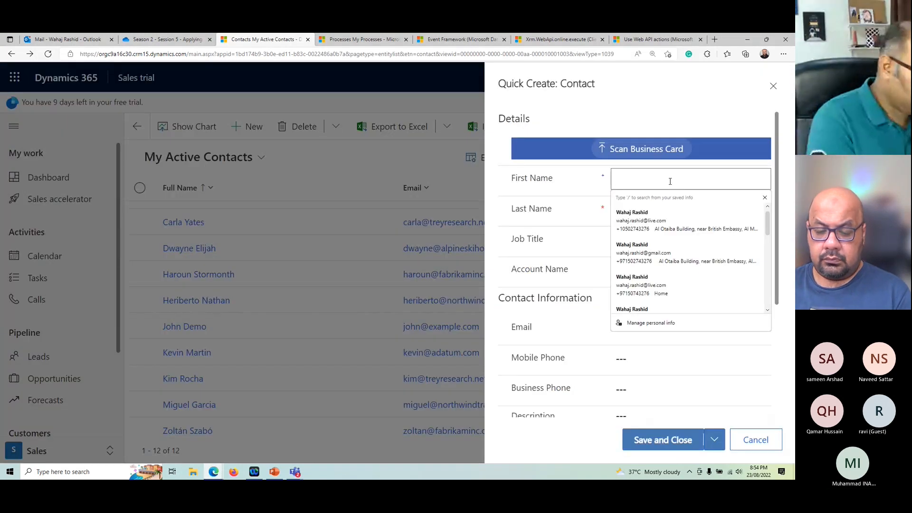
pyautogui.write('A guy')
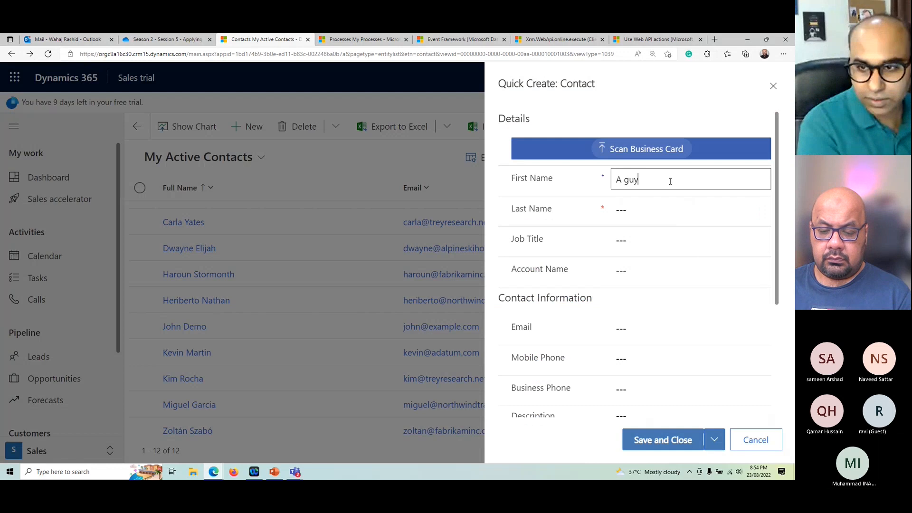
pyautogui.press('Tab')
pyautogui.write('with EM')
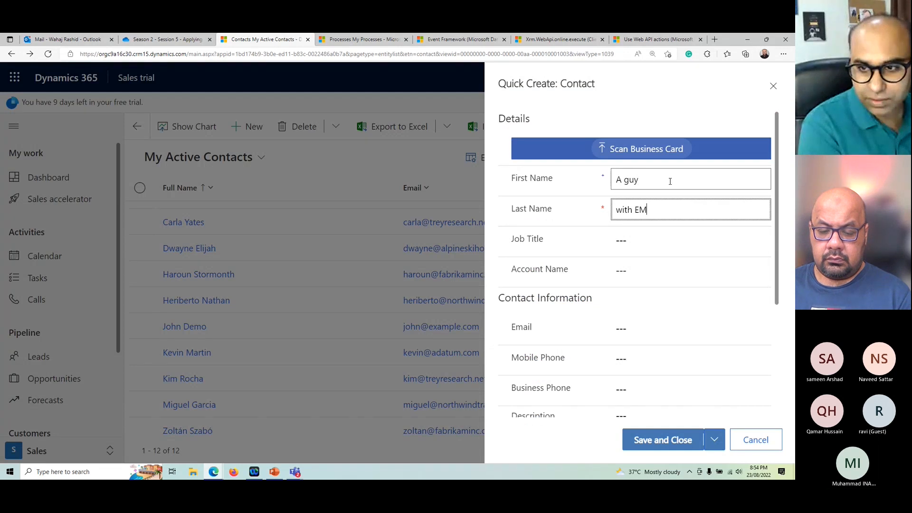
pyautogui.write('ail')
# Step: Fill in the new contact's e-mail address and save and close the quick create form
pyautogui.press('Tab')
pyautogui.press('Tab')
pyautogui.press('Tab')
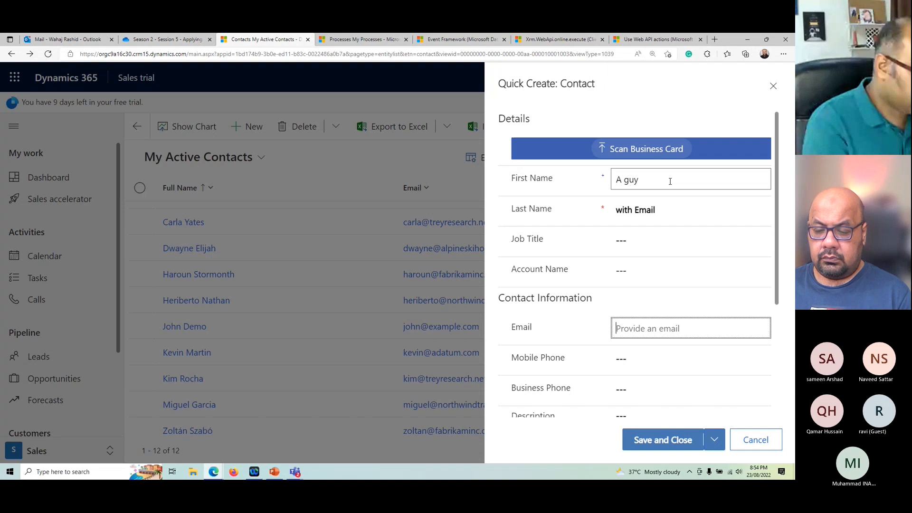
pyautogui.write('abc@e')
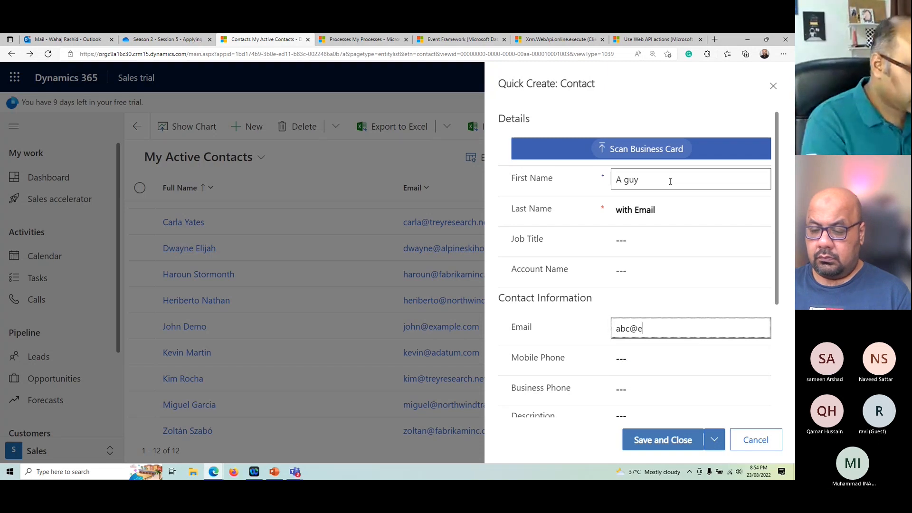
pyautogui.write('xample.com')
pyautogui.press('Tab')
pyautogui.click(660, 443)
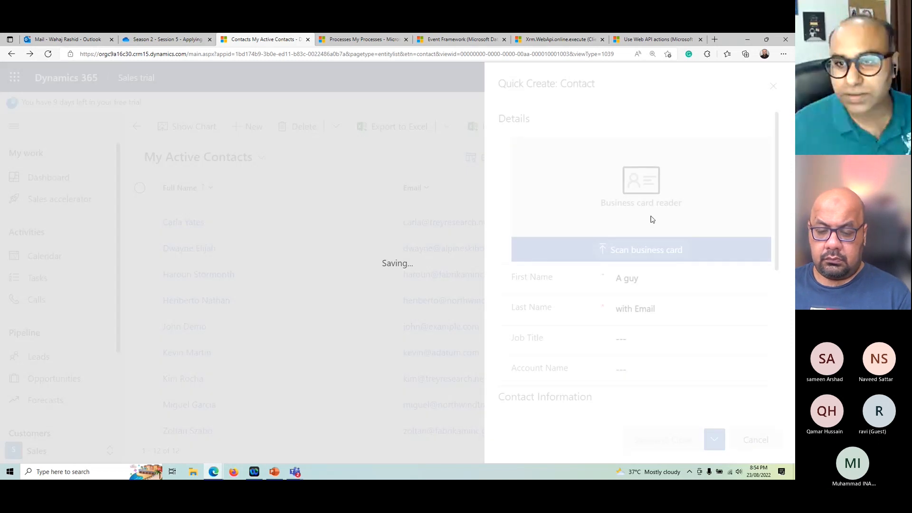
# Step: Quick-create a contact with first name "The guy" and last name "with no Email", leaving the email empty, and save it
pyautogui.click(631, 75)
pyautogui.click(675, 155)
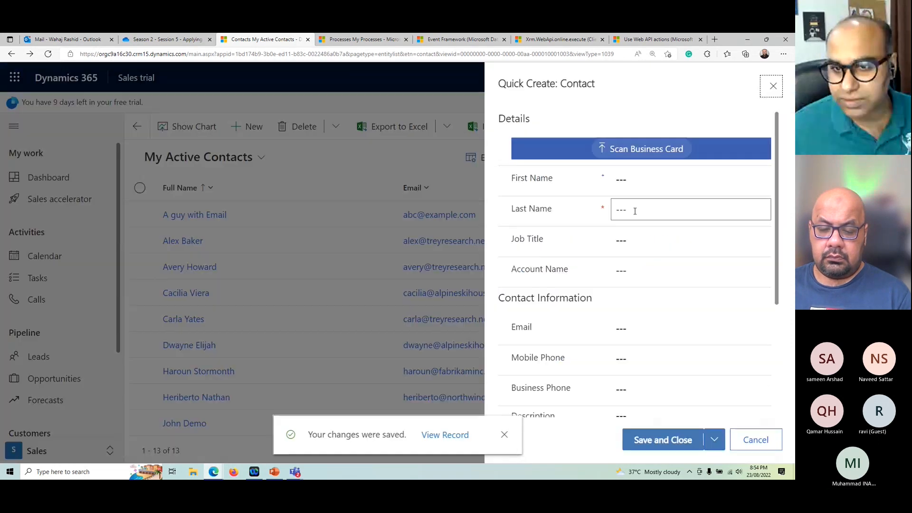
pyautogui.click(645, 207)
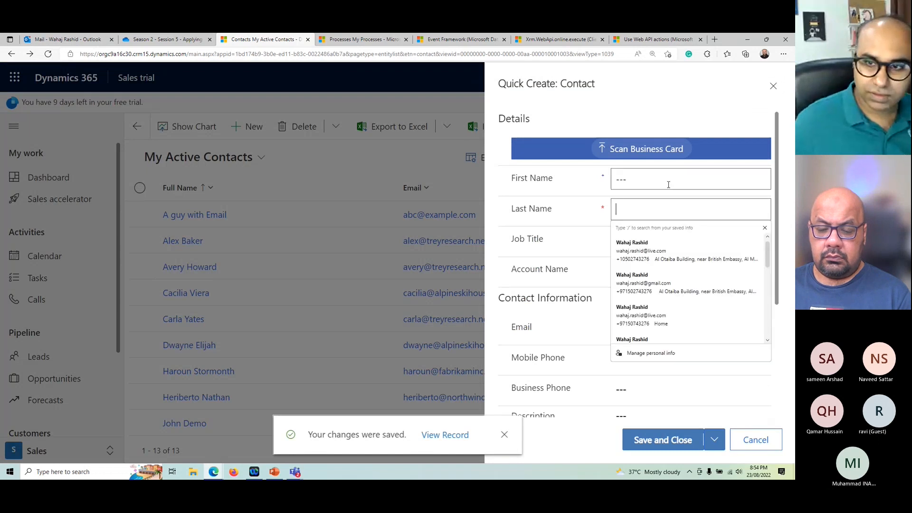
pyautogui.click(669, 183)
pyautogui.write('The guy')
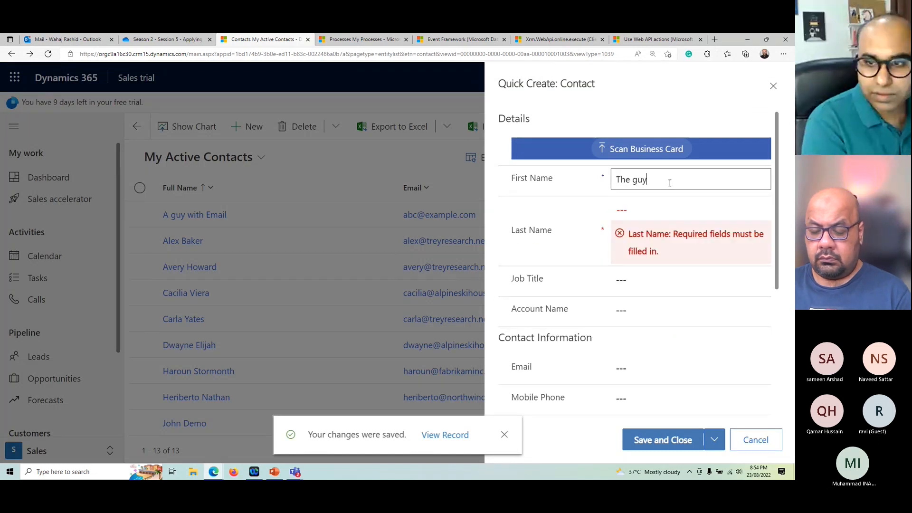
pyautogui.write('o Email')
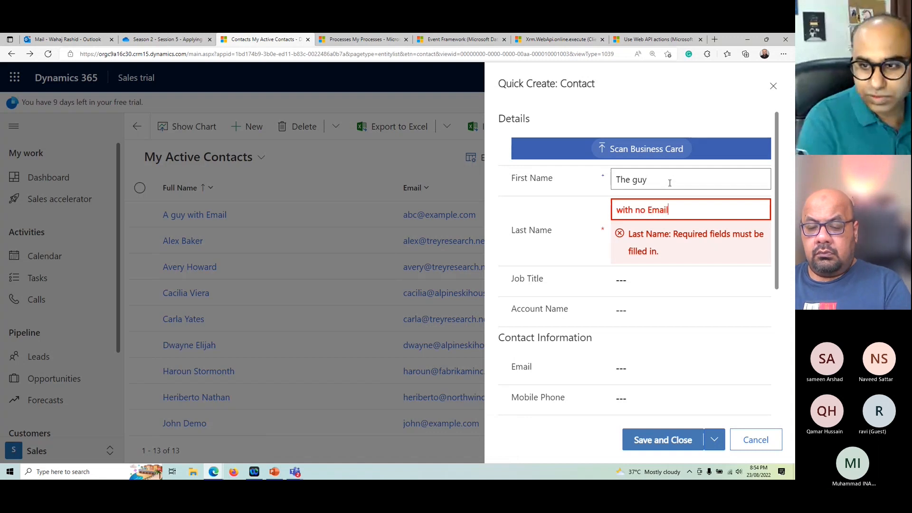
pyautogui.press('Tab')
pyautogui.scroll(-2, 674, 378)
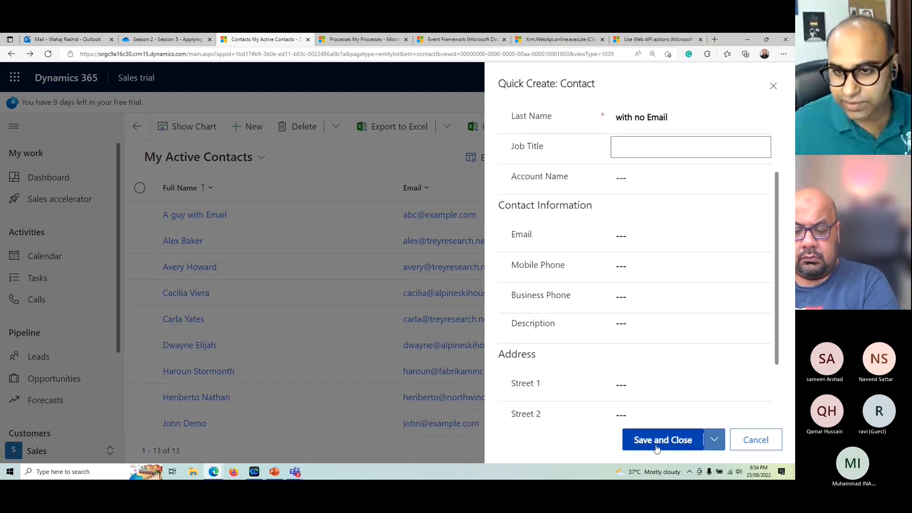
pyautogui.click(656, 440)
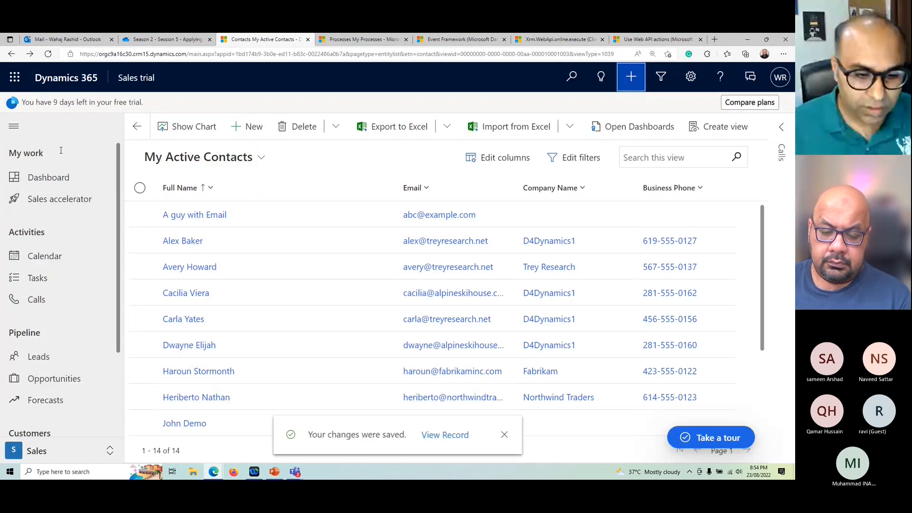
# Step: Return to the Contact - Send Welcome Email workflow window, show its process sessions and refresh the list
pyautogui.click(214, 474)
pyautogui.click(262, 435)
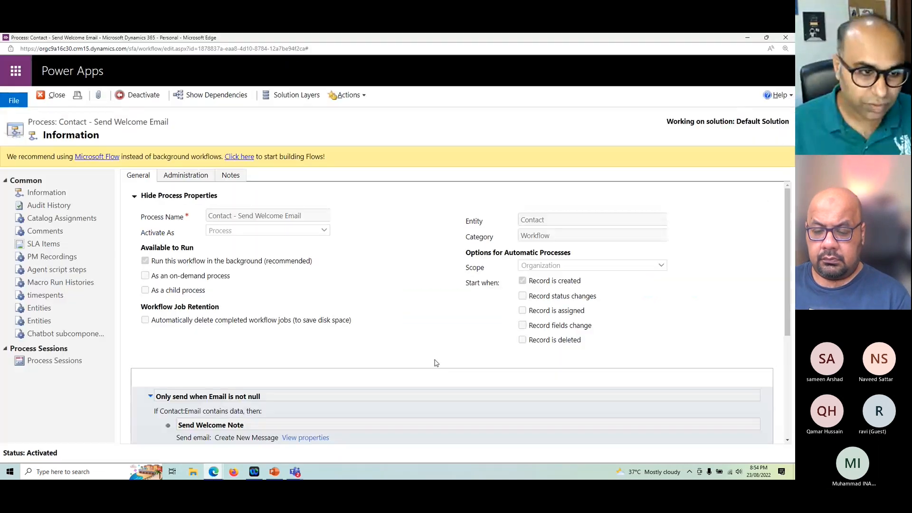
pyautogui.click(55, 361)
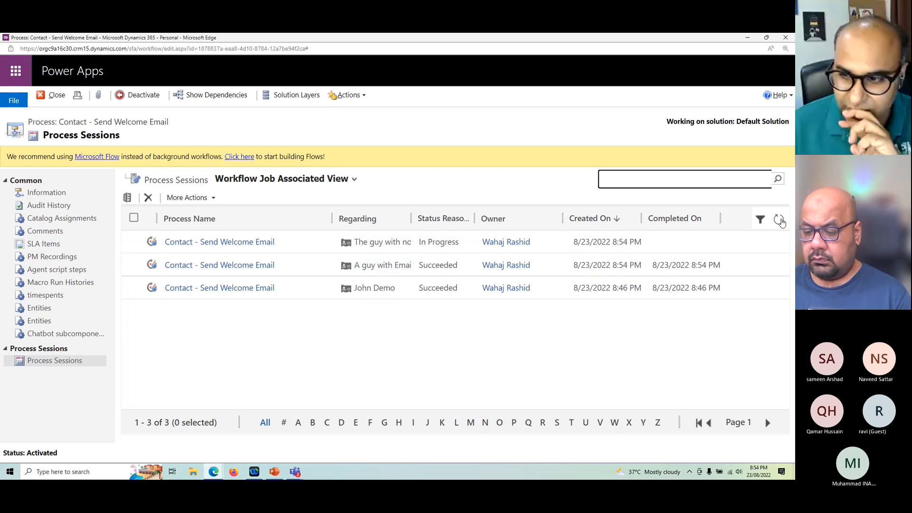
pyautogui.click(778, 220)
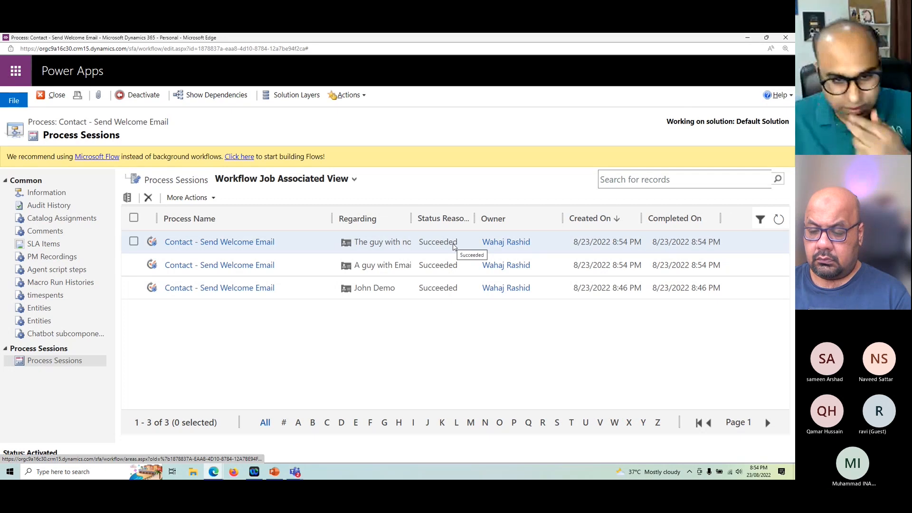
# Step: Examine the process progress of the session for "A guy with Email" and close its window
pyautogui.doubleClick(452, 265)
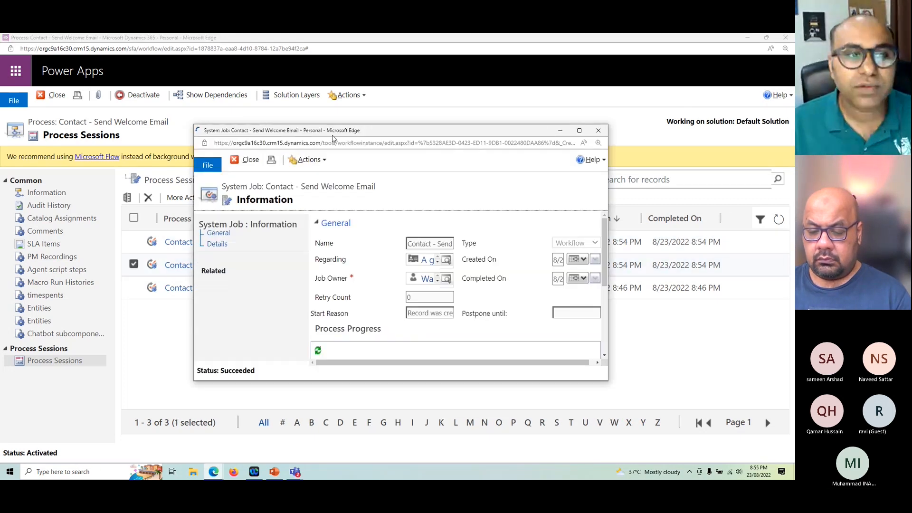
pyautogui.doubleClick(332, 135)
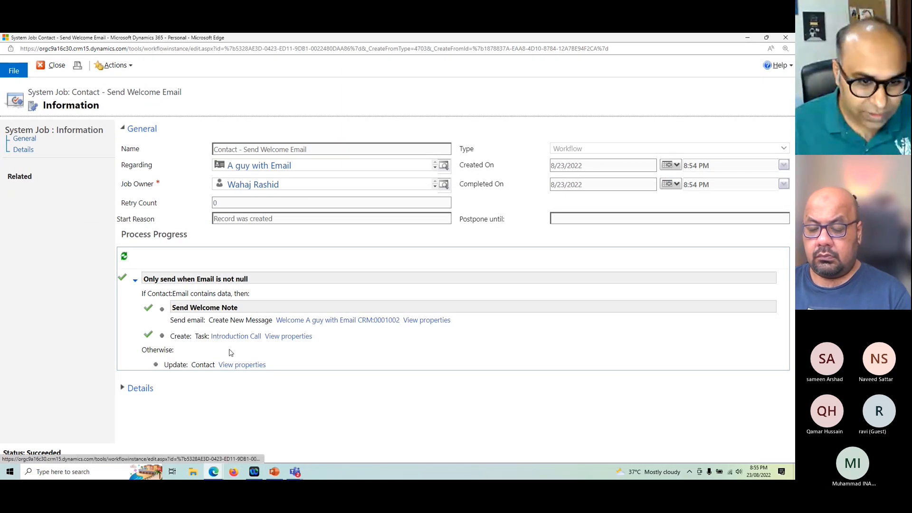
pyautogui.click(785, 37)
# Step: Open the process session for "The guy with no Email" and close its window
pyautogui.doubleClick(466, 246)
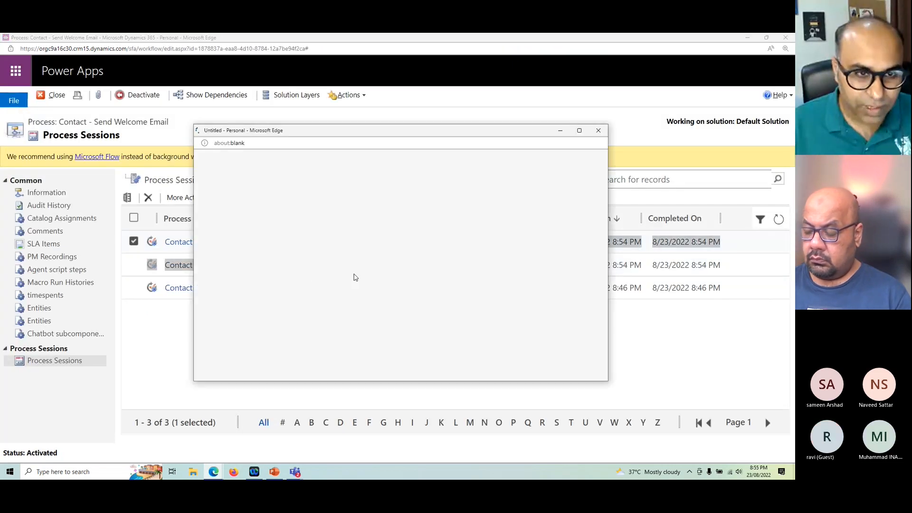
pyautogui.click(599, 131)
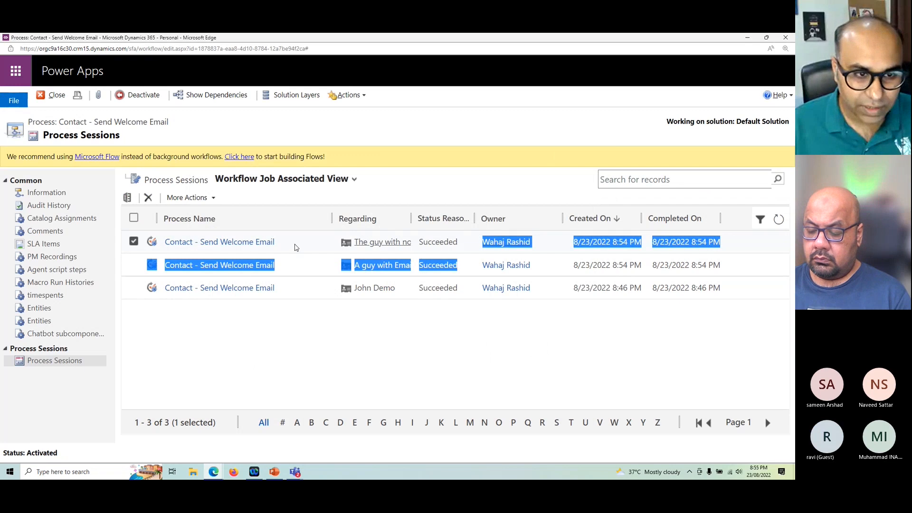
# Step: Reopen the process session for "The guy with no Email" in a maximized window, examine its process progress, and close it
pyautogui.doubleClick(295, 245)
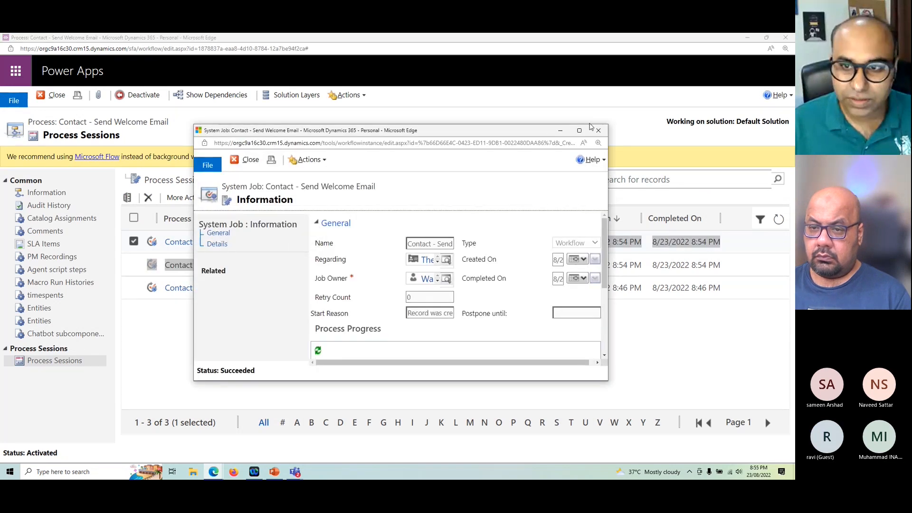
pyautogui.click(579, 130)
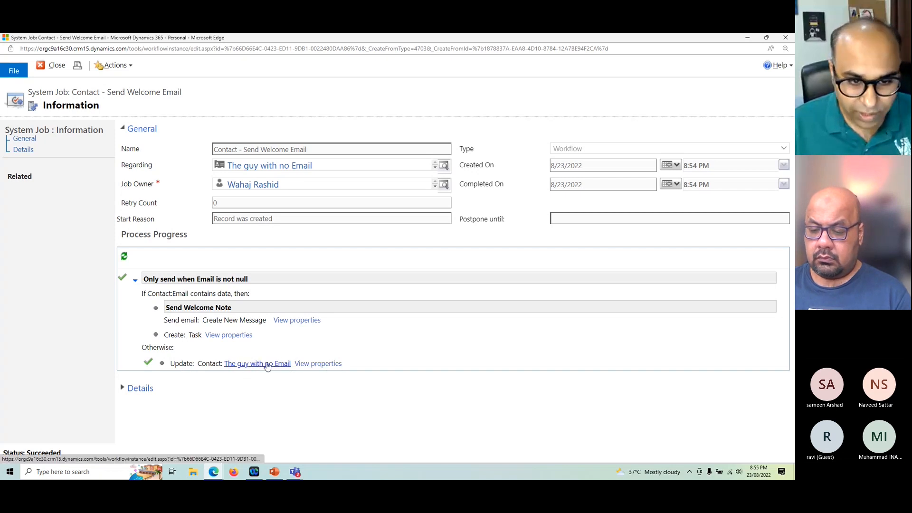
pyautogui.click(786, 37)
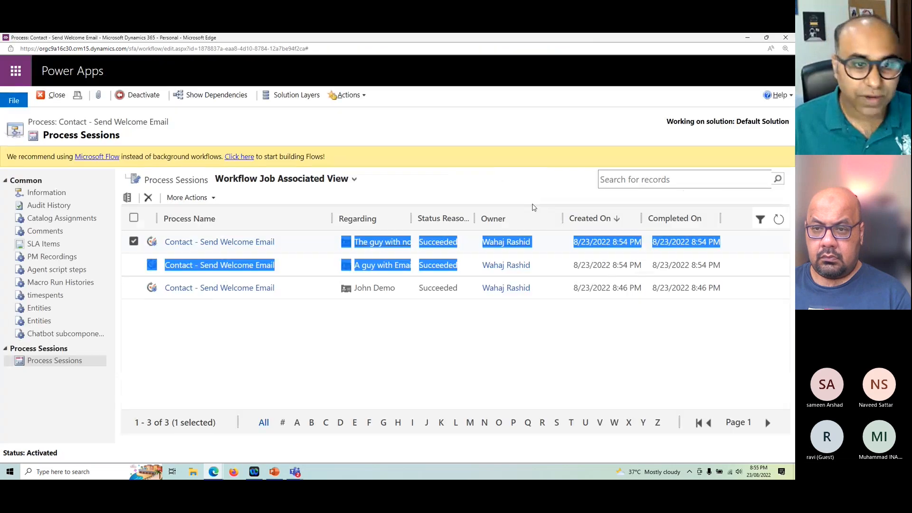
# Step: Open the contact "A guy with Email" and review the welcome email and the expanded Introduction Call task in its timeline
pyautogui.click(747, 38)
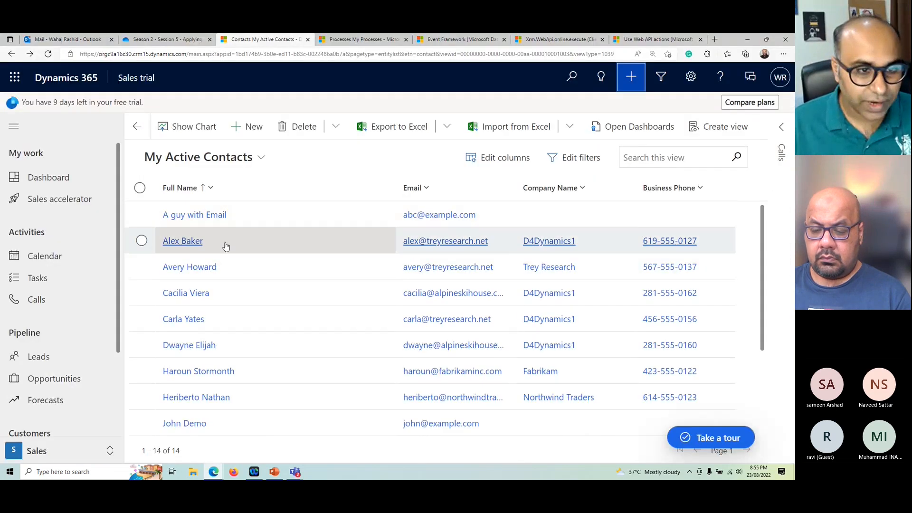
pyautogui.click(205, 219)
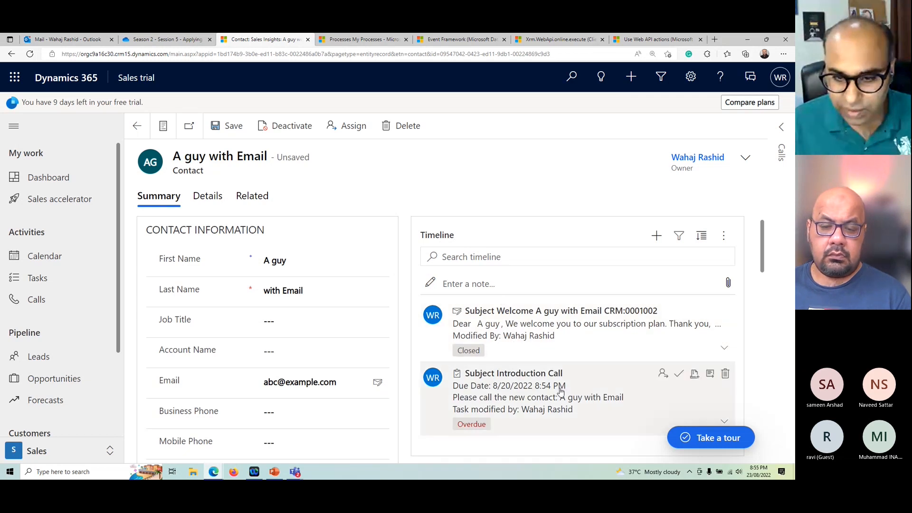
pyautogui.click(526, 381)
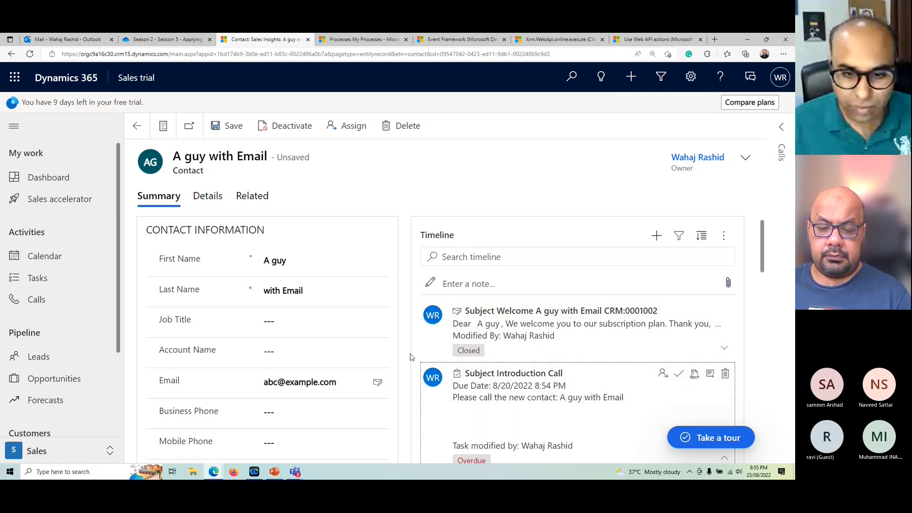
pyautogui.scroll(-2, 526, 381)
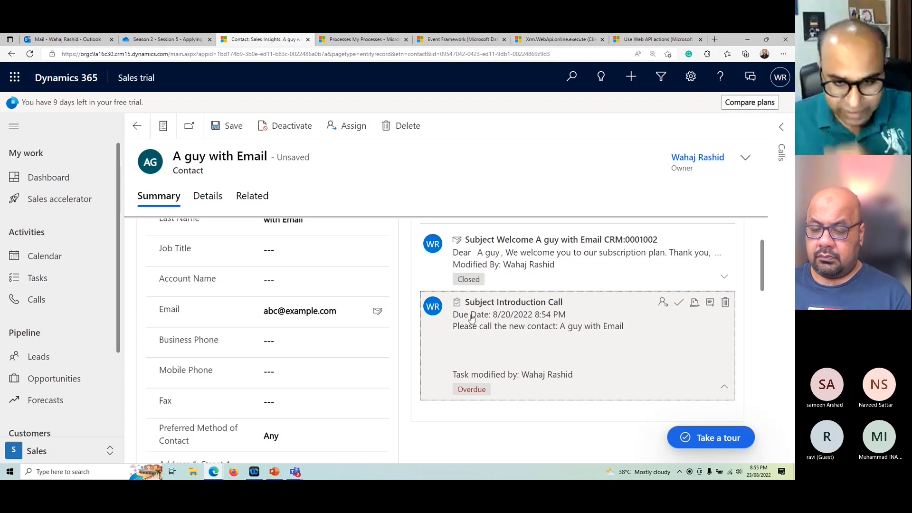
pyautogui.scroll(-2, 514, 353)
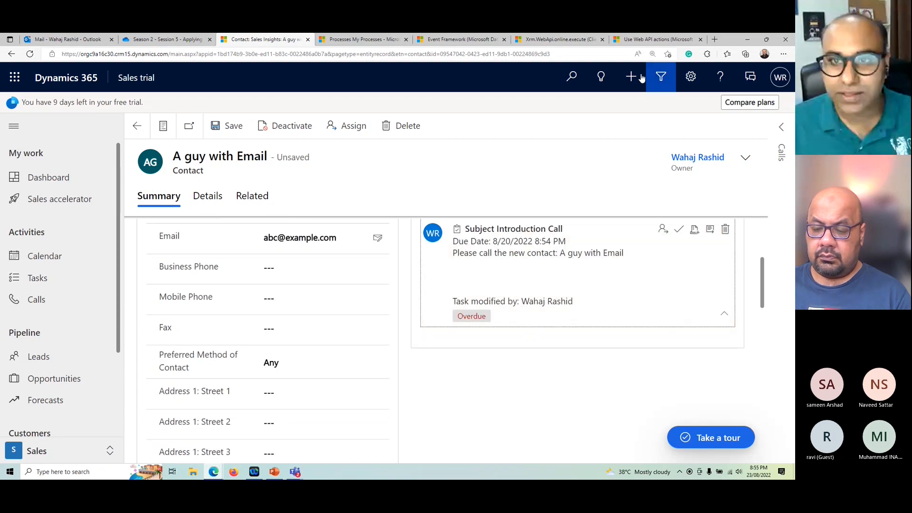
# Step: Open the contact "The guy with no Email" from My Active Contacts and check the Personal Notes on its details
pyautogui.click(13, 55)
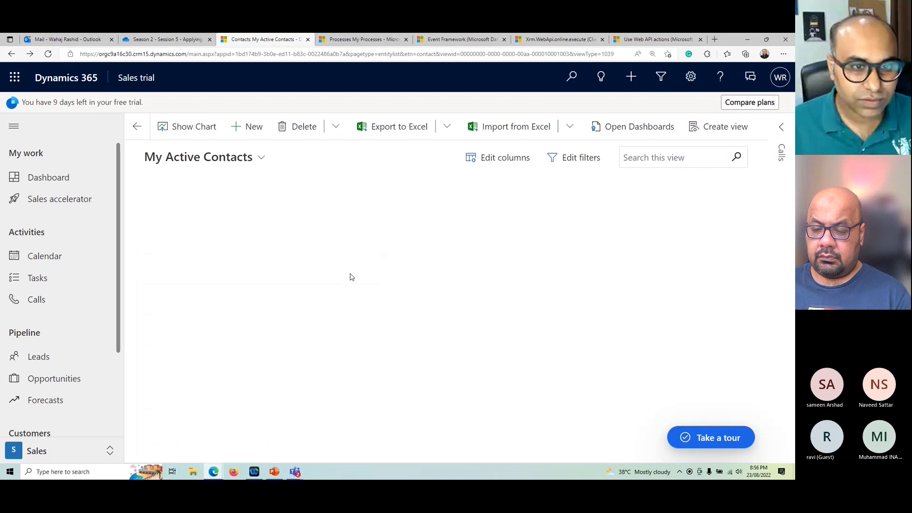
pyautogui.scroll(-3, 340, 299)
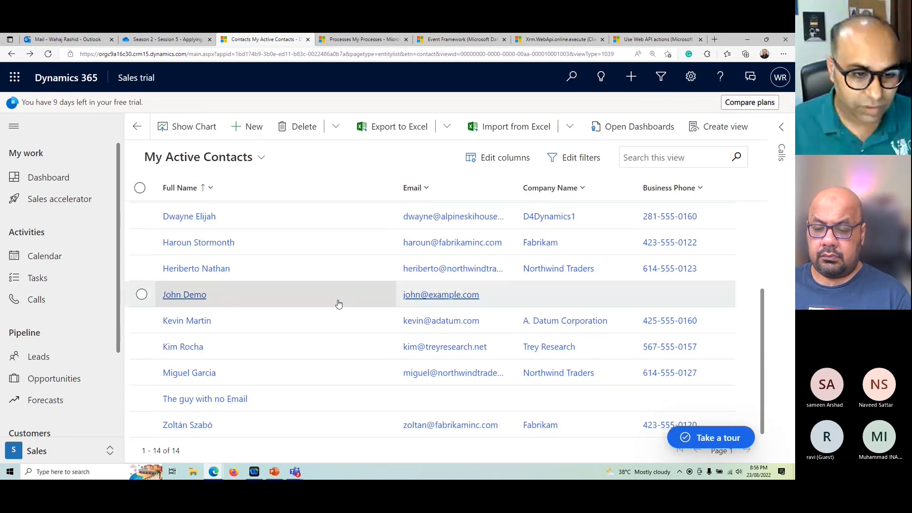
pyautogui.click(218, 401)
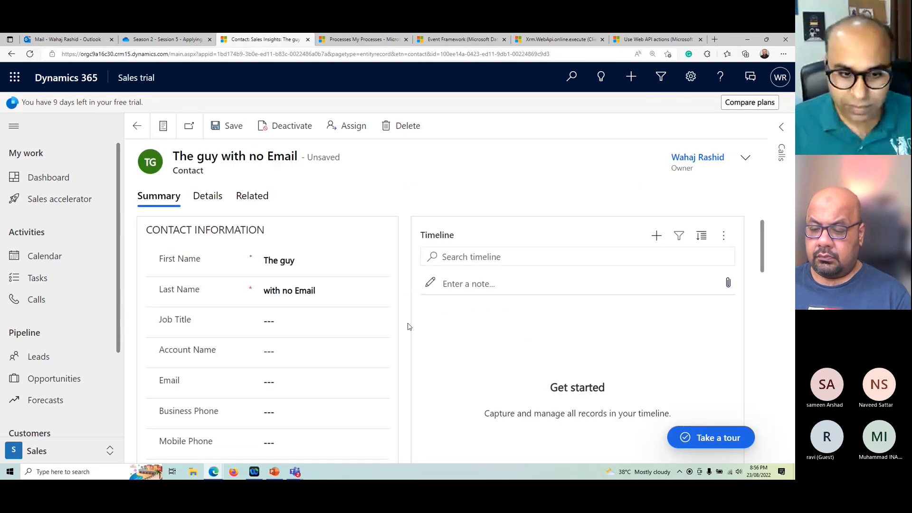
pyautogui.scroll(-5, 407, 327)
pyautogui.scroll(-5, 407, 328)
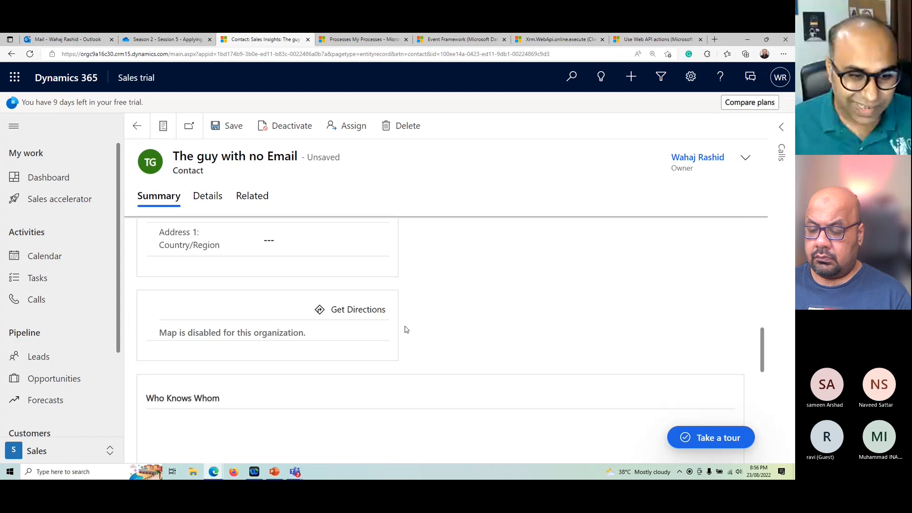
pyautogui.click(208, 196)
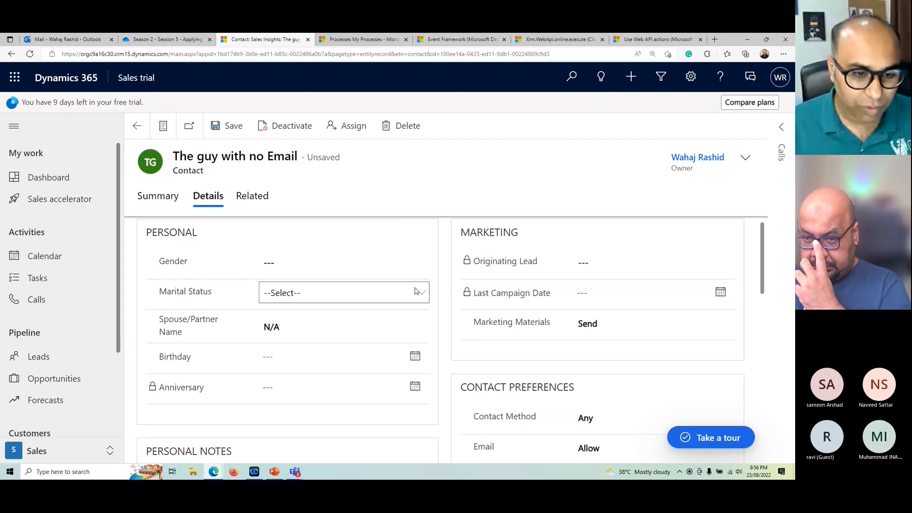
pyautogui.scroll(-2, 249, 368)
pyautogui.click(245, 369)
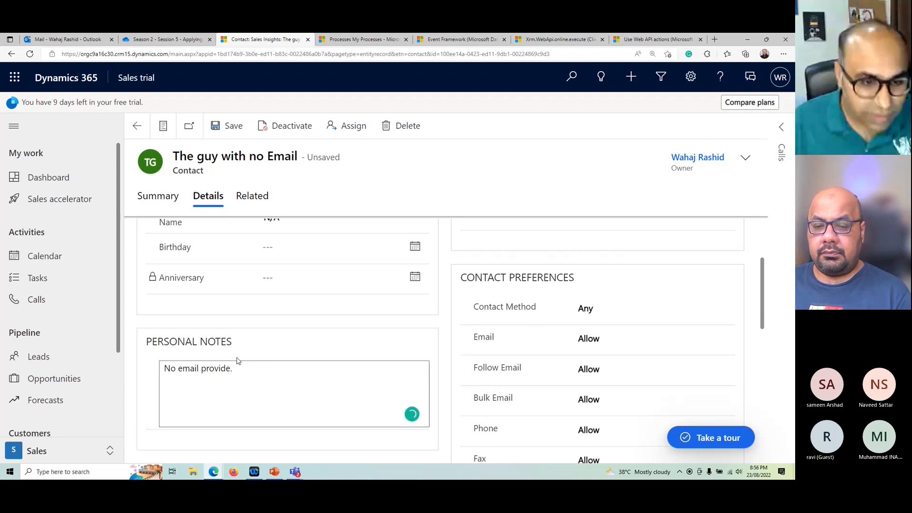
pyautogui.scroll(2, 280, 239)
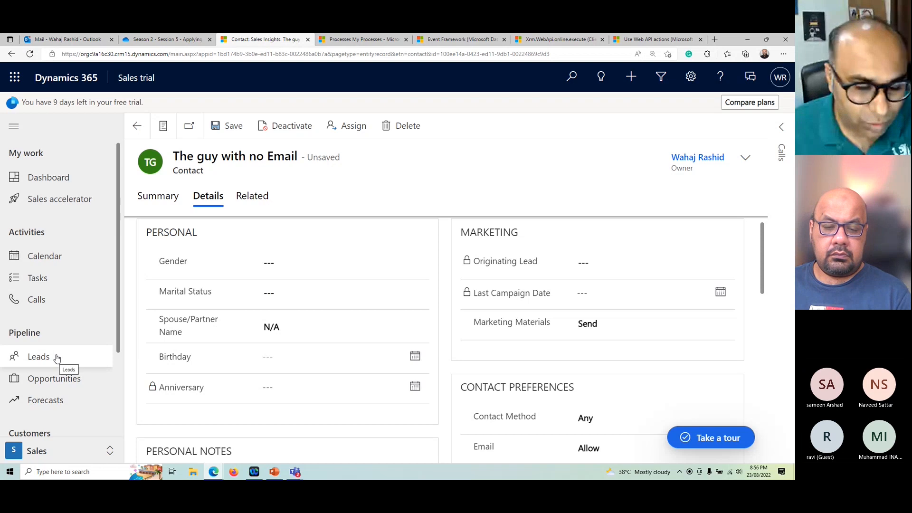
# Step: Return to the contact list, close the Contact - Send Welcome Email workflow window, and switch to the My Processes list
pyautogui.click(137, 126)
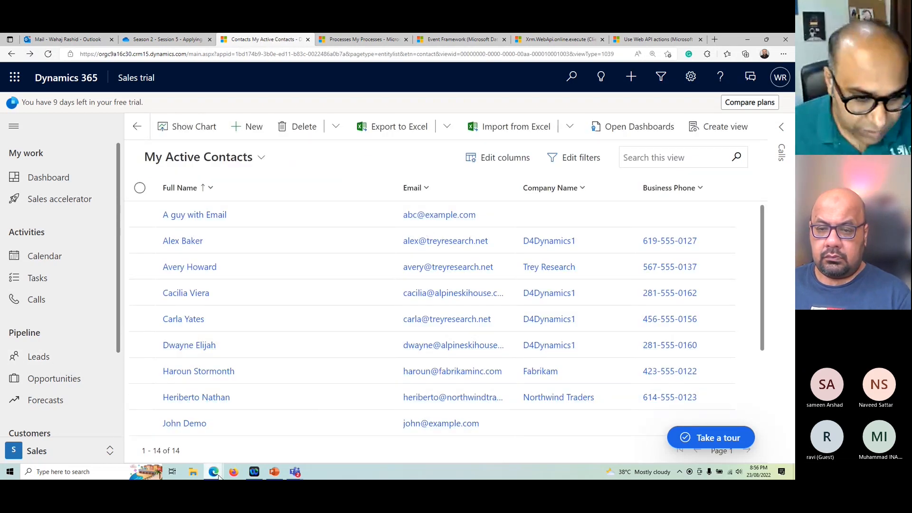
pyautogui.click(255, 425)
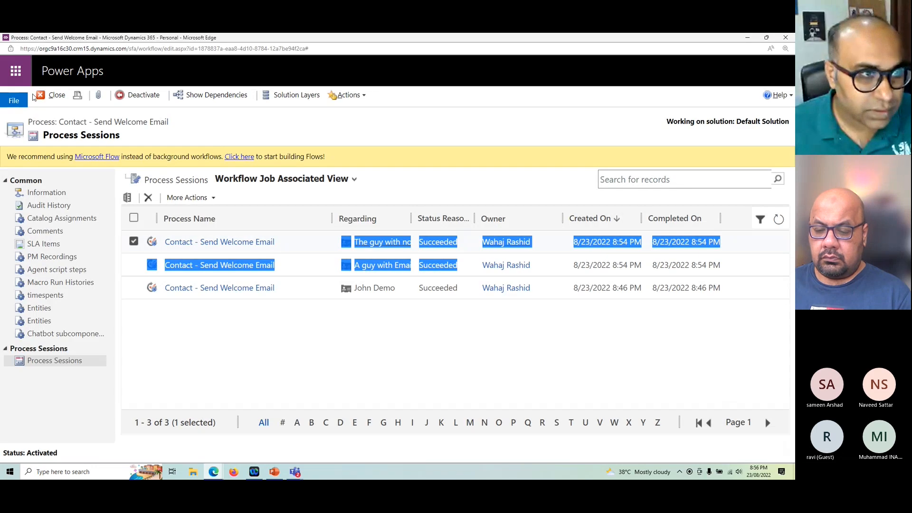
pyautogui.click(53, 95)
pyautogui.click(213, 472)
pyautogui.click(212, 471)
pyautogui.click(361, 39)
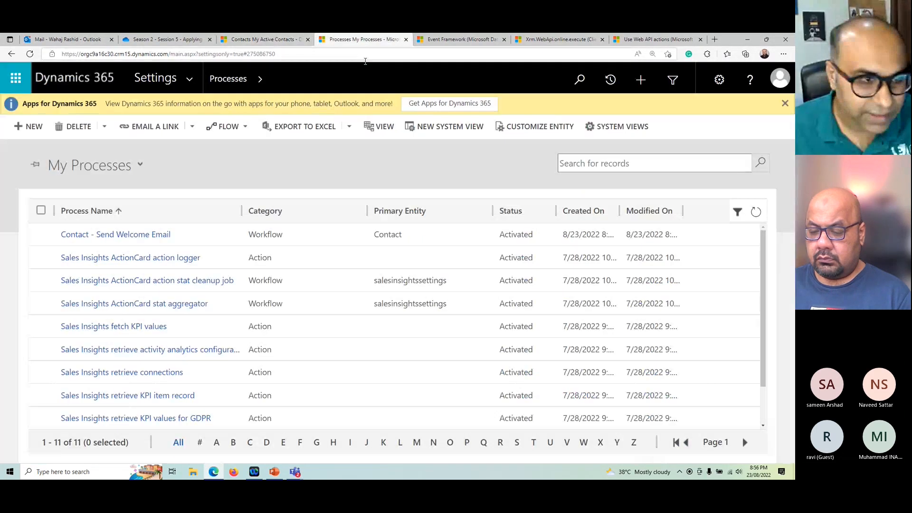
# Step: Start a new process and name it "Contact - Do not create if Email is null"
pyautogui.click(32, 127)
pyautogui.click(308, 169)
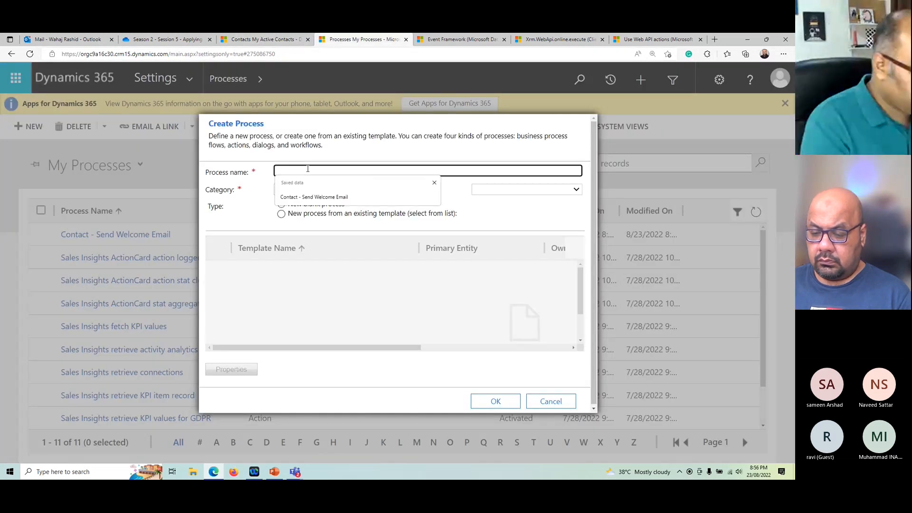
pyautogui.write('Conac')
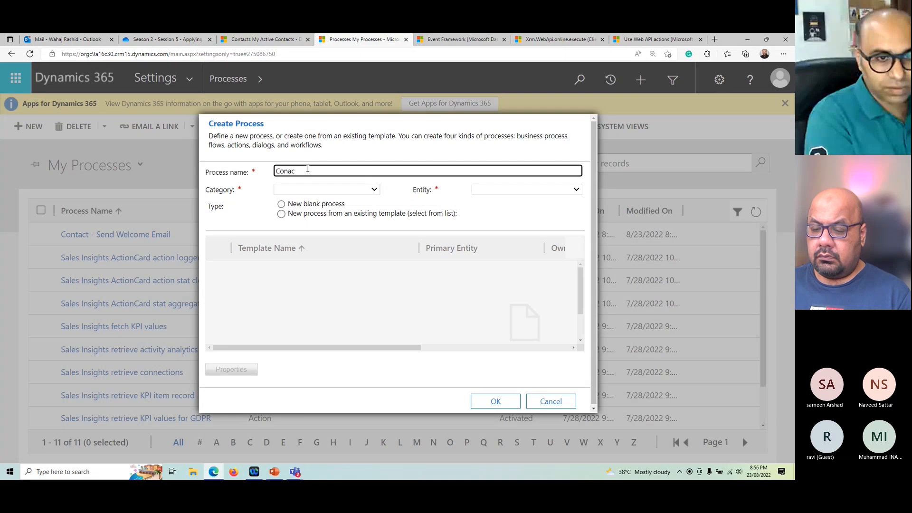
pyautogui.write('t - D')
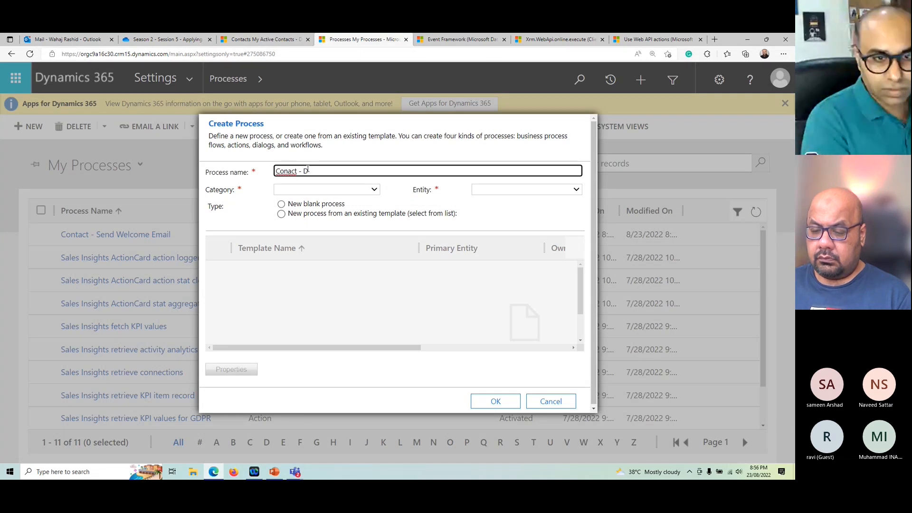
pyautogui.press('BackSpace')
pyautogui.press('BackSpace')
pyautogui.press('BackSpace')
pyautogui.press('BackSpace')
pyautogui.write('tact - Do not')
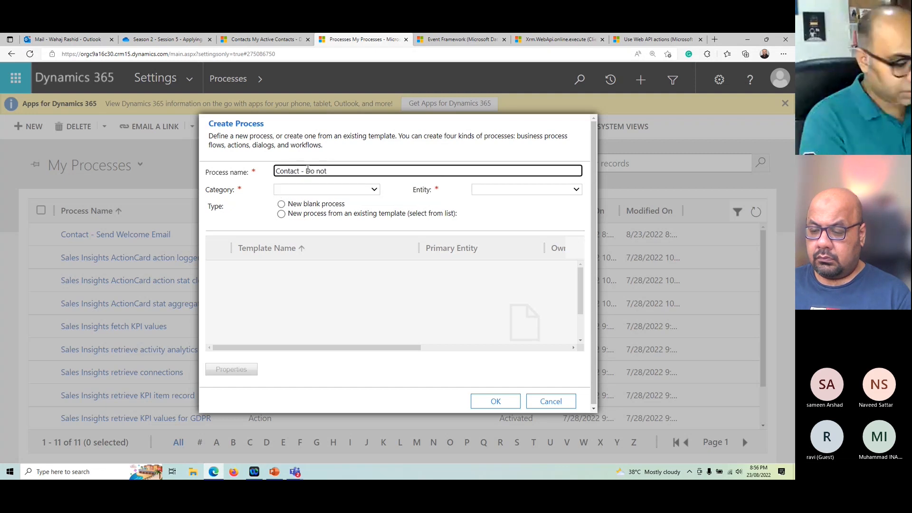
pyautogui.write(' create')
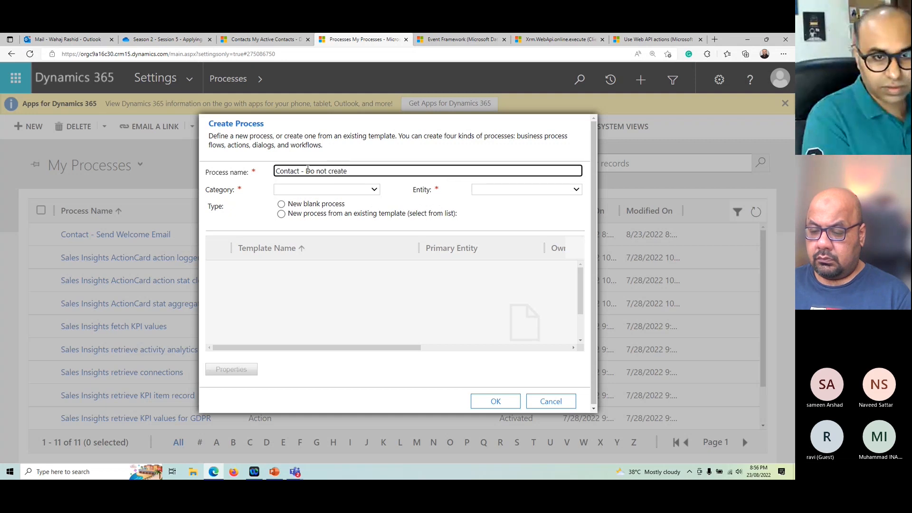
pyautogui.write(' if Email is n')
pyautogui.write('U')
pyautogui.write('ul')
pyautogui.write('l')
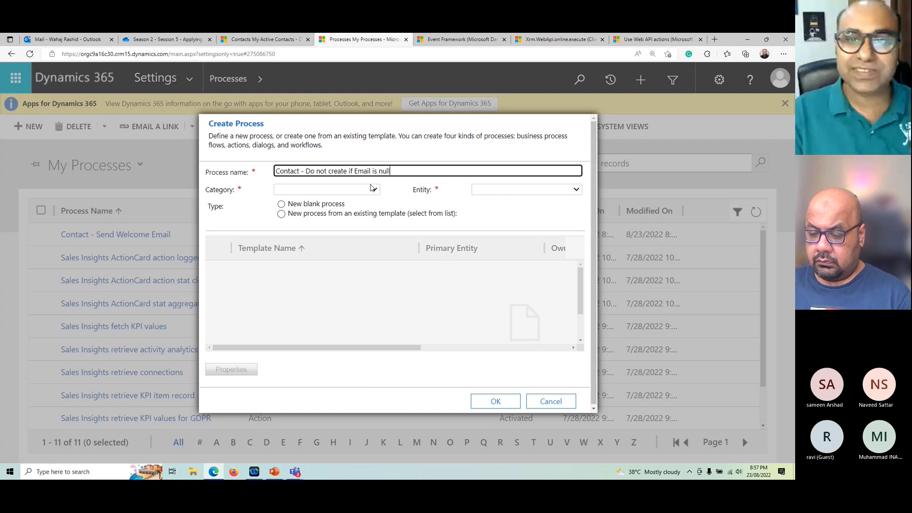
# Step: Set the category to Workflow and the entity to Contact, turn off running in the background, and create the blank process
pyautogui.click(318, 191)
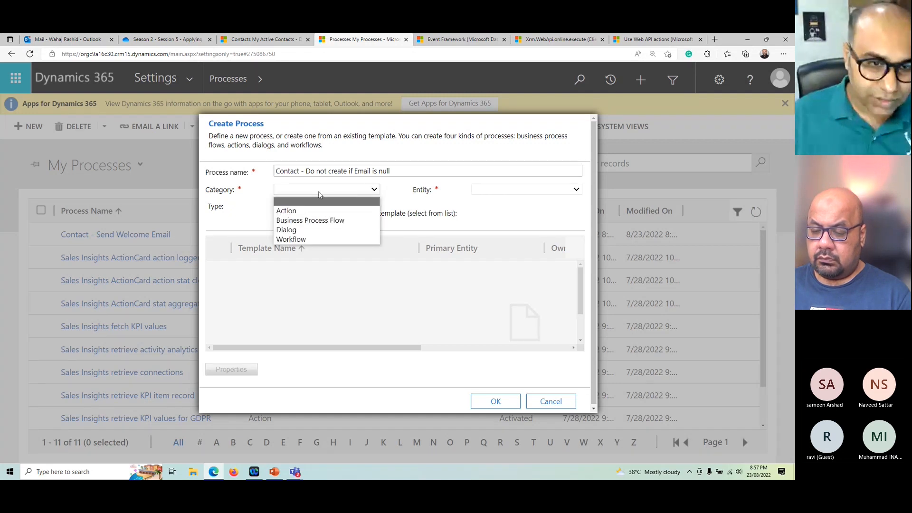
pyautogui.click(301, 240)
pyautogui.click(483, 189)
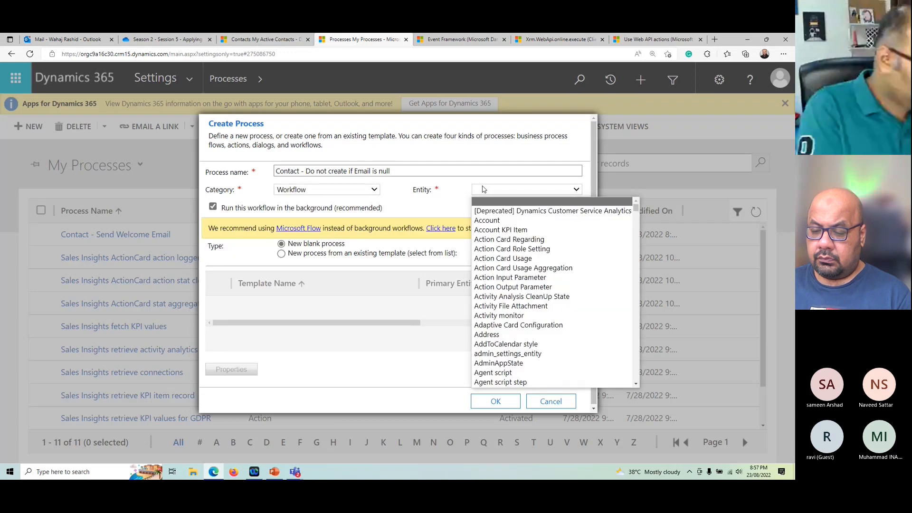
pyautogui.press('c')
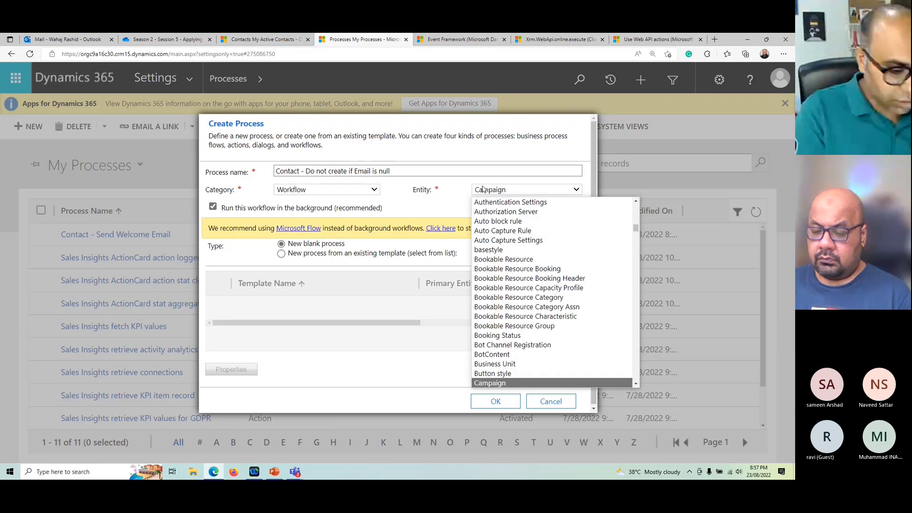
pyautogui.press('Down')
pyautogui.press('Down')
pyautogui.press('Down')
pyautogui.press('Down')
pyautogui.press('Down')
pyautogui.press('Down')
pyautogui.press('Down')
pyautogui.press('Down')
pyautogui.press('Down')
pyautogui.press('Down')
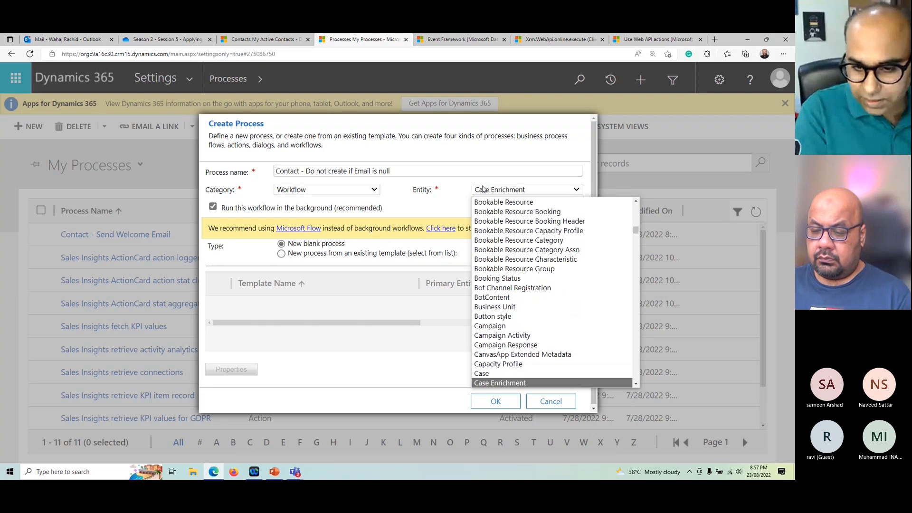
pyautogui.press('Down')
pyautogui.press('Down')
pyautogui.press('Down')
pyautogui.press('Down')
pyautogui.press('Down')
pyautogui.press('Down')
pyautogui.press('Down')
pyautogui.press('Down')
pyautogui.press('Down')
pyautogui.press('Down')
pyautogui.press('Down')
pyautogui.press('Down')
pyautogui.press('Down')
pyautogui.press('Down')
pyautogui.press('Down')
pyautogui.press('Down')
pyautogui.press('Down')
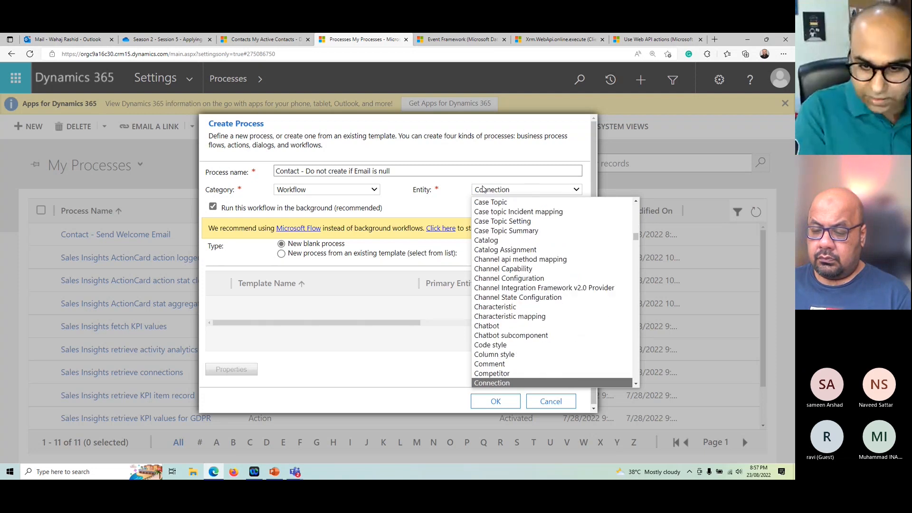
pyautogui.press('Down')
pyautogui.press('Down')
pyautogui.press('Down')
pyautogui.press('Down')
pyautogui.press('Down')
pyautogui.press('Down')
pyautogui.press('Up')
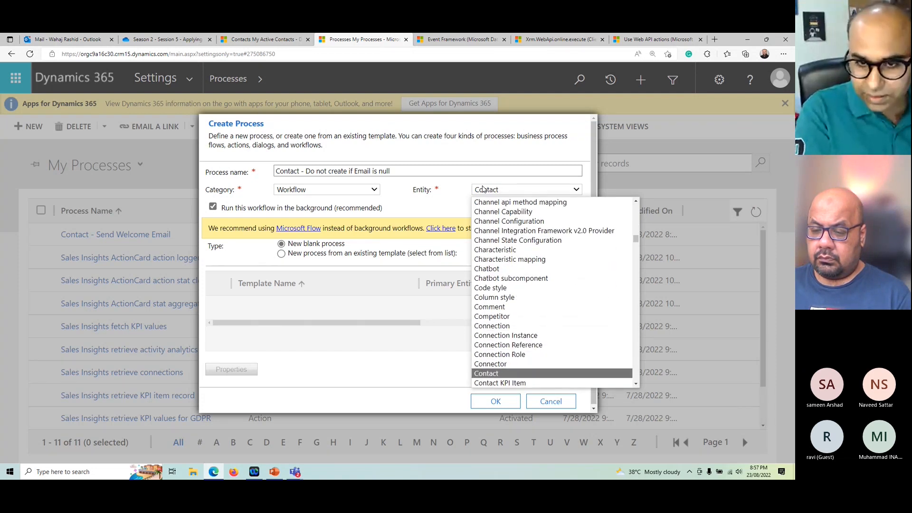
pyautogui.press('Return')
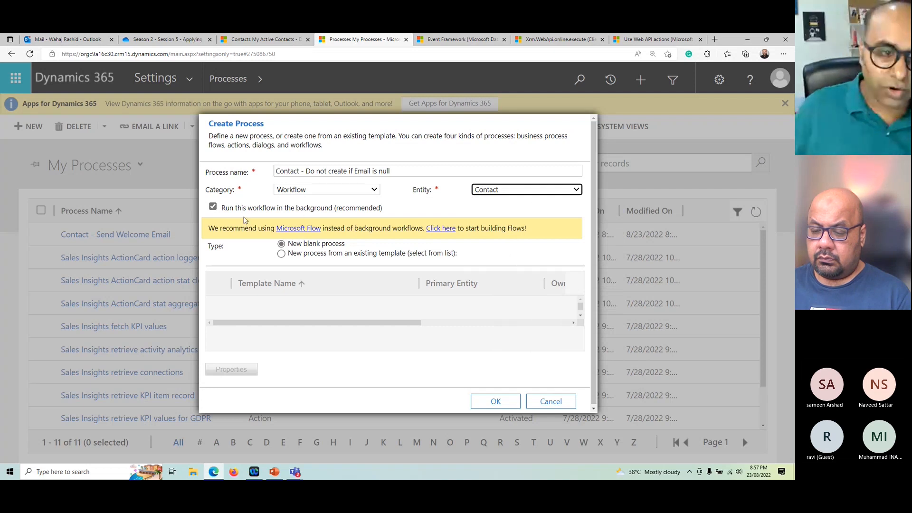
pyautogui.click(213, 207)
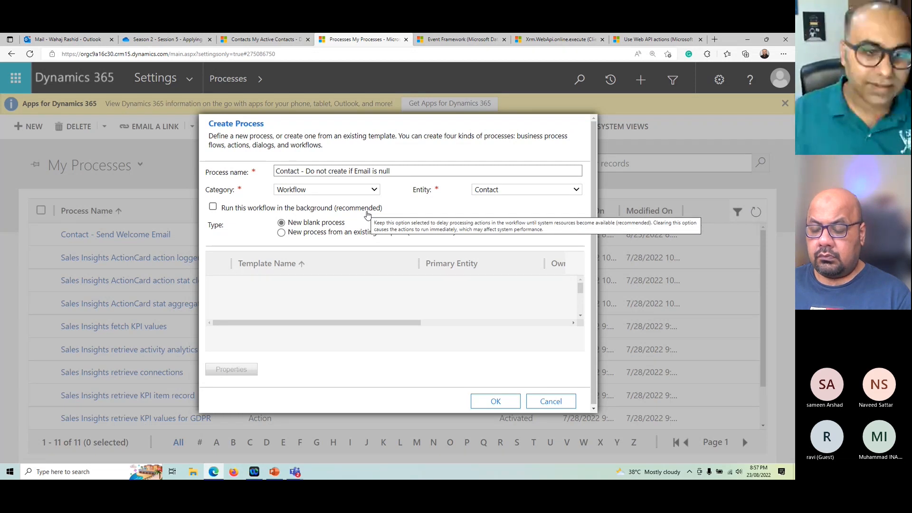
pyautogui.click(498, 401)
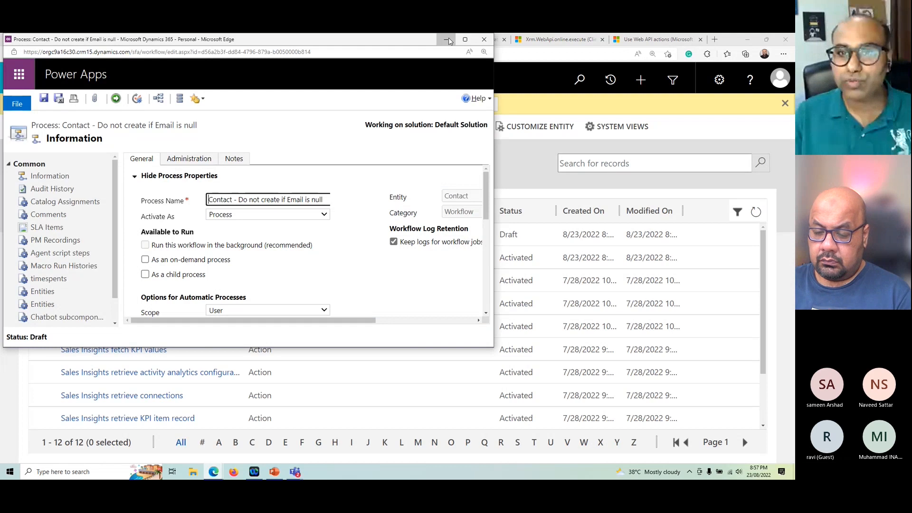
# Step: Minimize the new workflow's window and consult the event execution pipeline stages in the Event Framework documentation
pyautogui.click(447, 40)
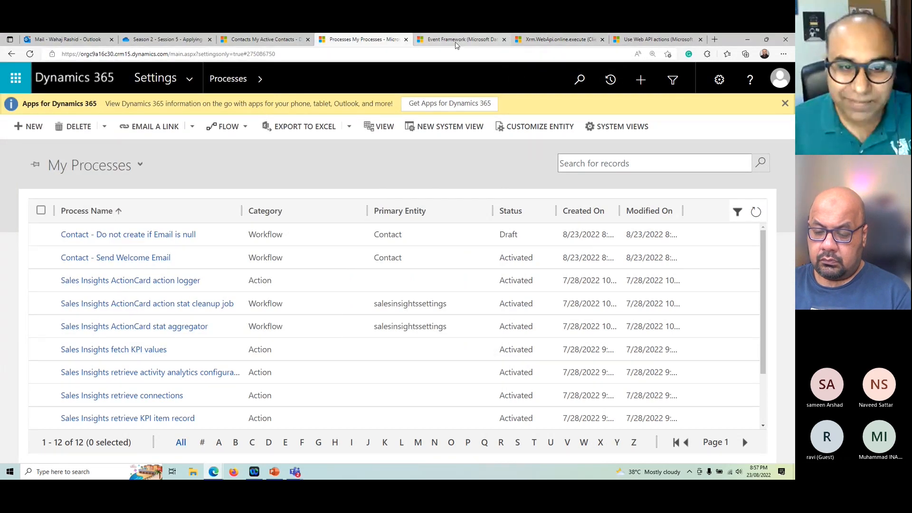
pyautogui.click(456, 40)
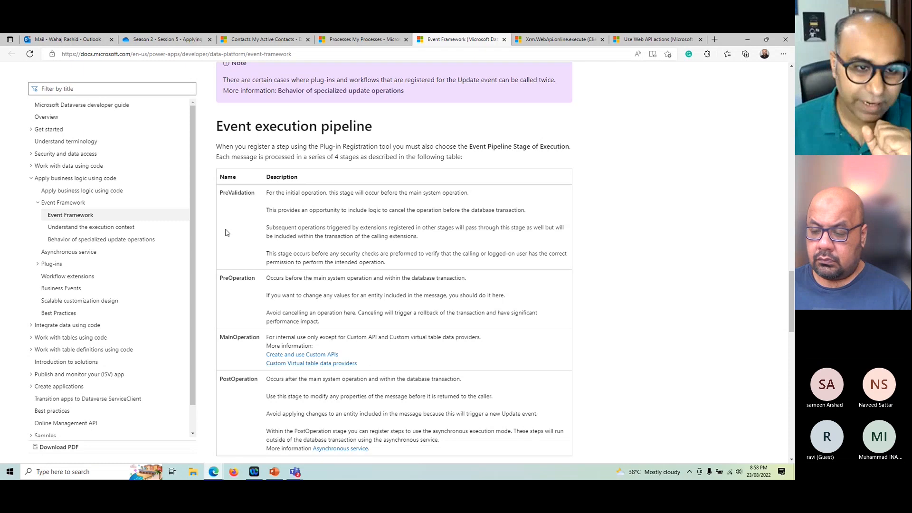
# Step: Examine the PreValidation, PreOperation, MainOperation and PostOperation stages in the Event execution pipeline table
pyautogui.moveTo(219, 193); pyautogui.dragTo(260, 198)
pyautogui.click(292, 207)
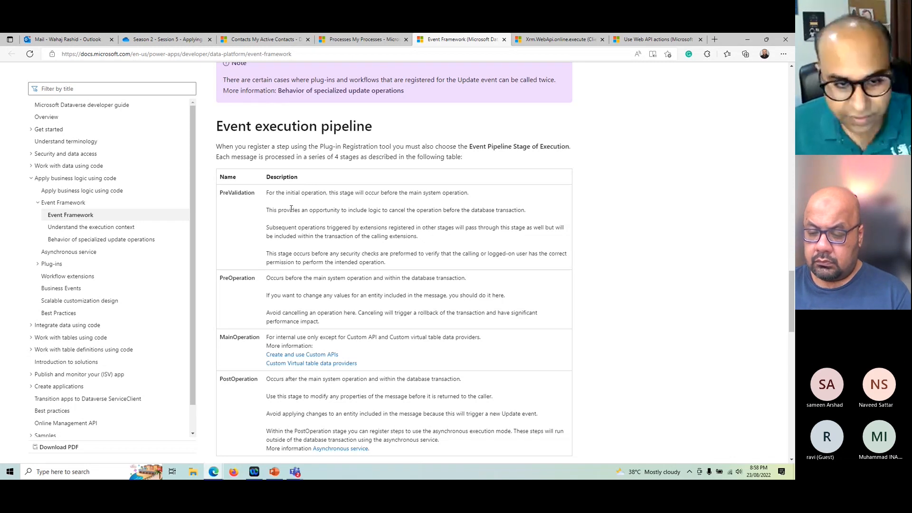
pyautogui.doubleClick(223, 193)
pyautogui.scroll(-1, 306, 257)
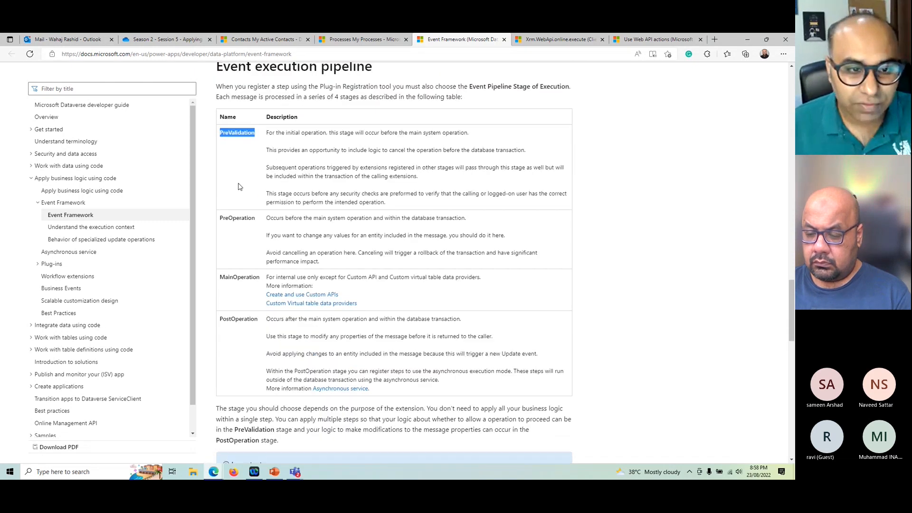
pyautogui.doubleClick(235, 217)
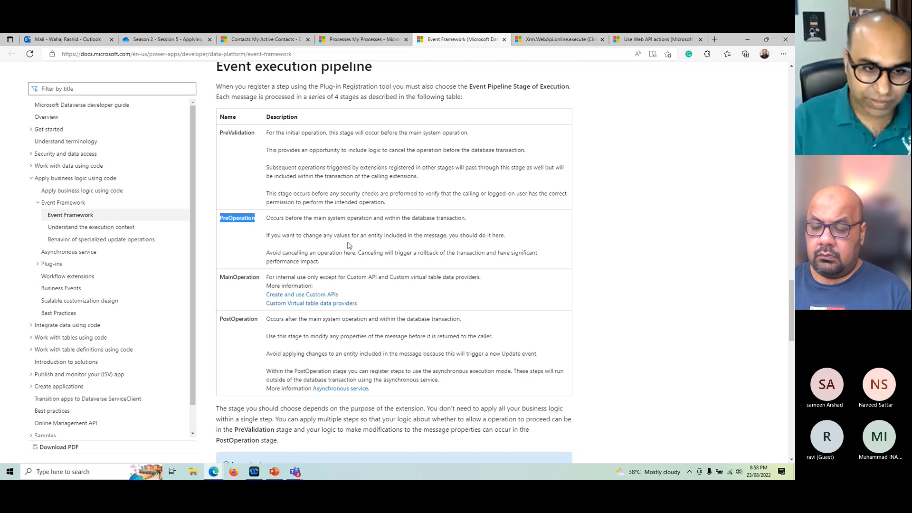
pyautogui.moveTo(218, 280); pyautogui.dragTo(257, 280)
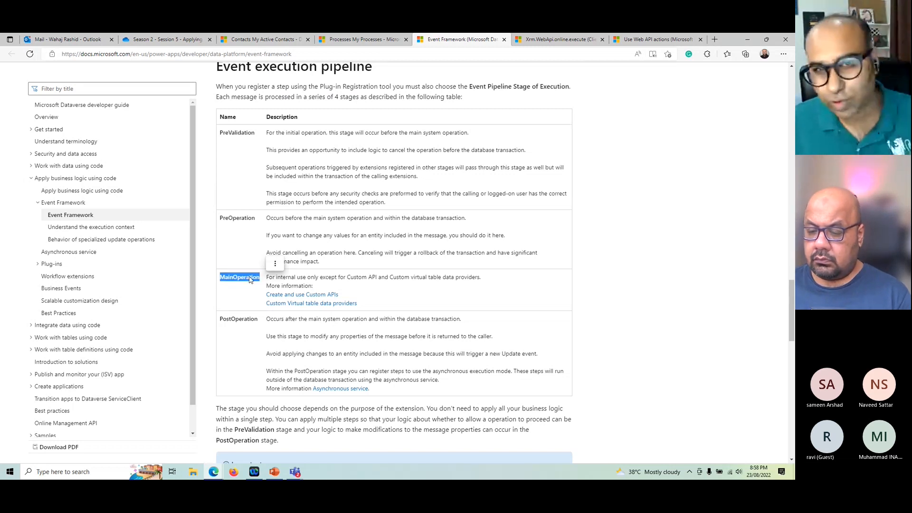
pyautogui.moveTo(220, 319); pyautogui.dragTo(250, 319)
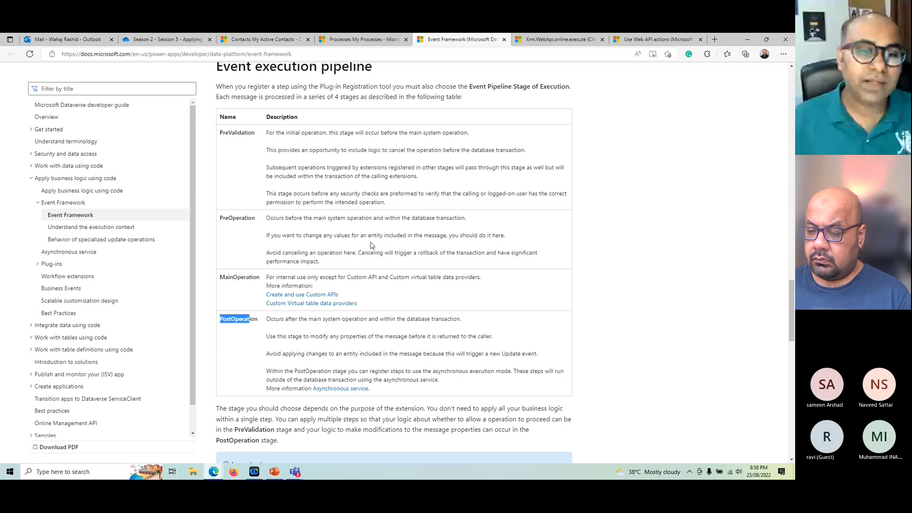
pyautogui.moveTo(220, 218); pyautogui.dragTo(256, 221)
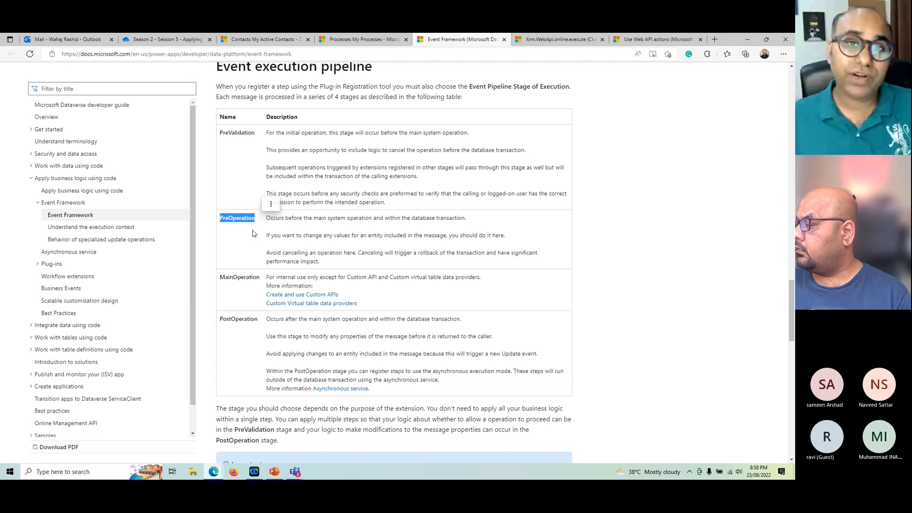
pyautogui.moveTo(221, 319); pyautogui.dragTo(258, 321)
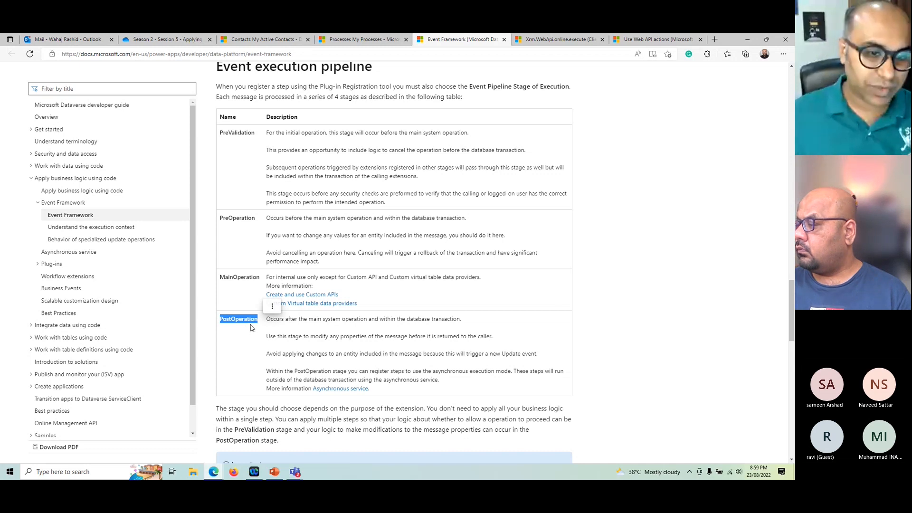
pyautogui.doubleClick(236, 278)
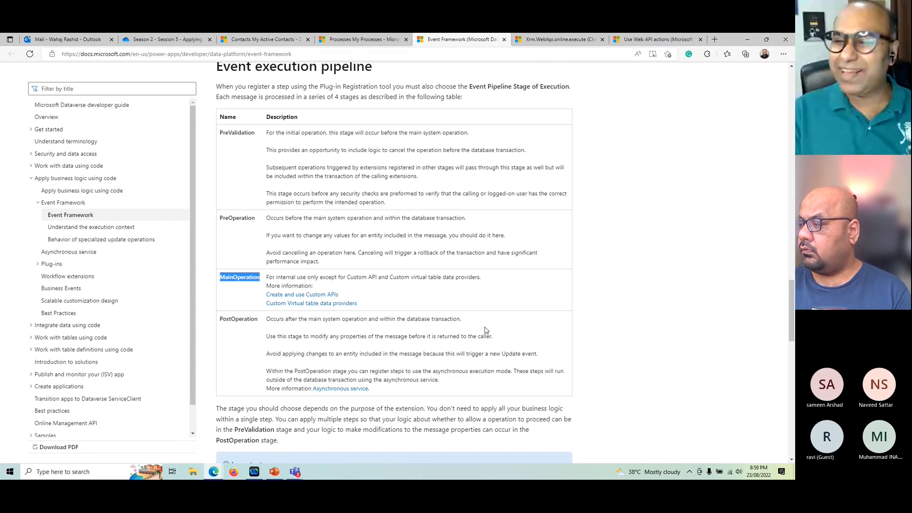
pyautogui.click(226, 217)
pyautogui.doubleClick(220, 222)
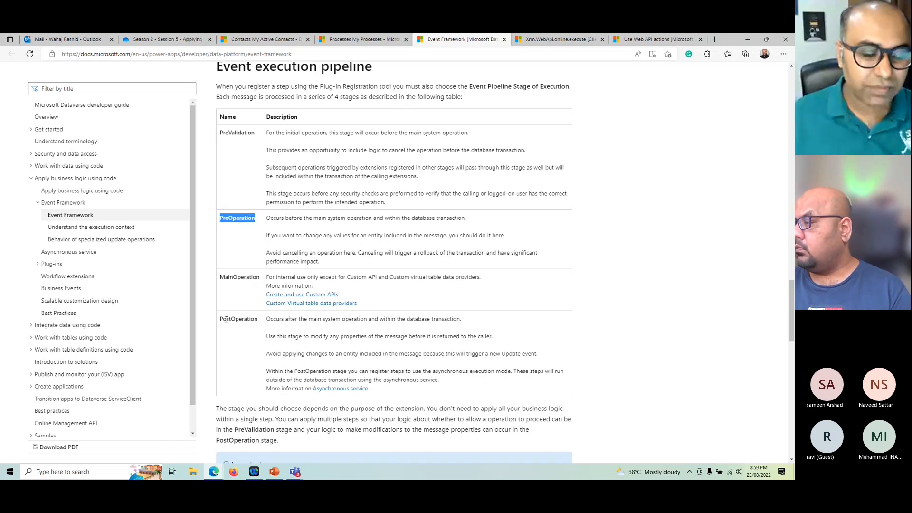
pyautogui.moveTo(226, 320); pyautogui.dragTo(251, 319)
pyautogui.click(235, 139)
pyautogui.doubleClick(236, 139)
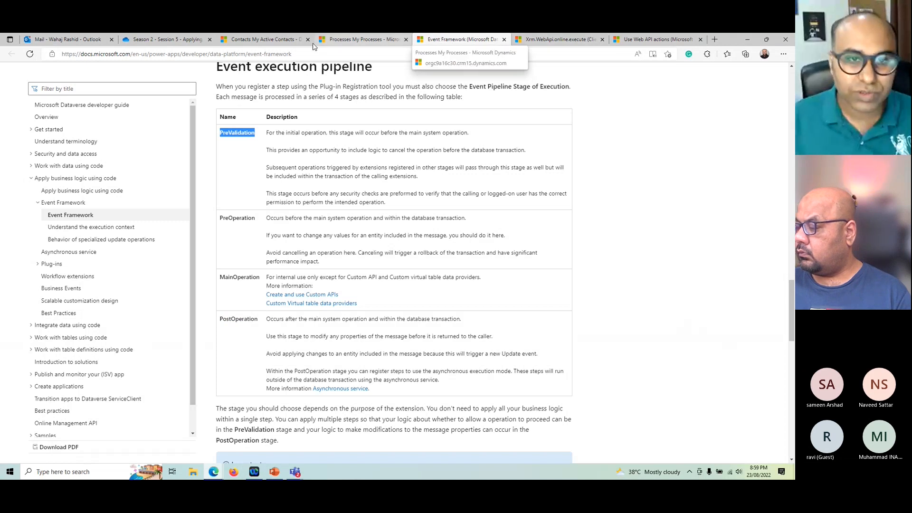
# Step: Open the Contact - Send Welcome Email workflow and place its window side by side with the Contact - Do not create if Email is null workflow
pyautogui.click(361, 39)
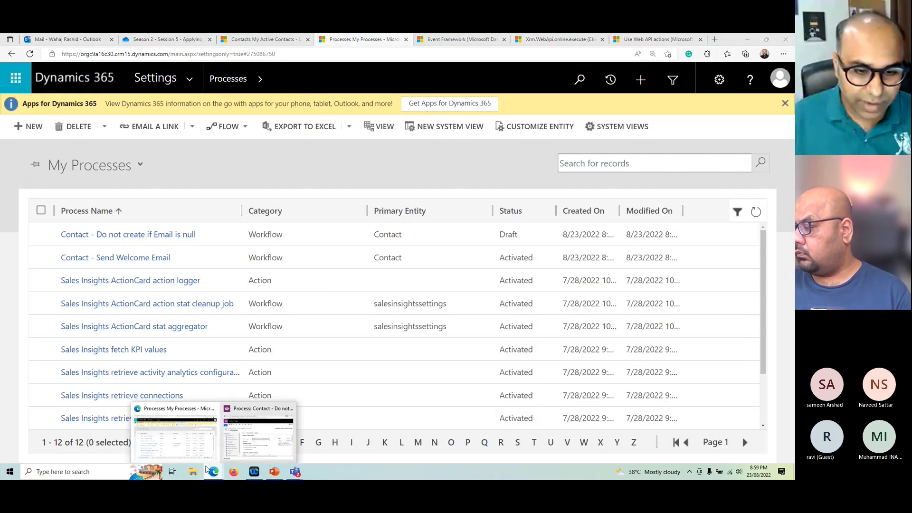
pyautogui.click(247, 428)
pyautogui.doubleClick(326, 40)
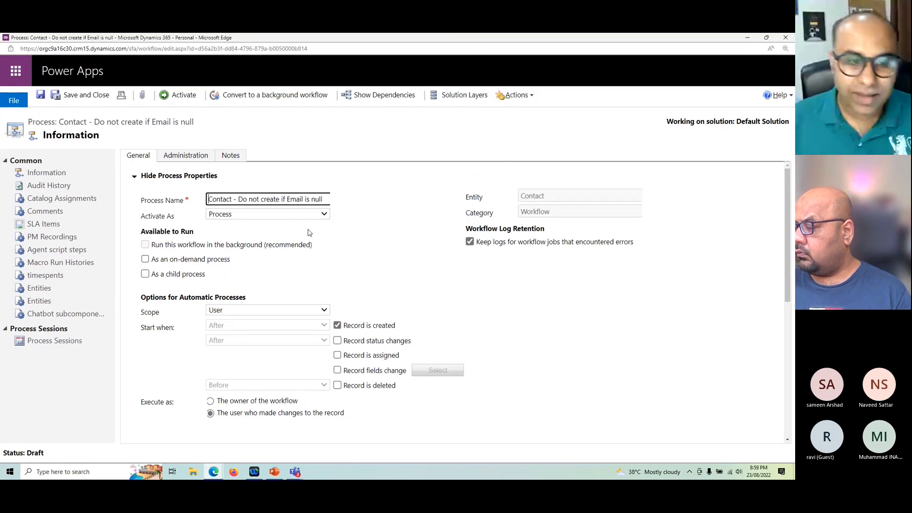
pyautogui.click(214, 472)
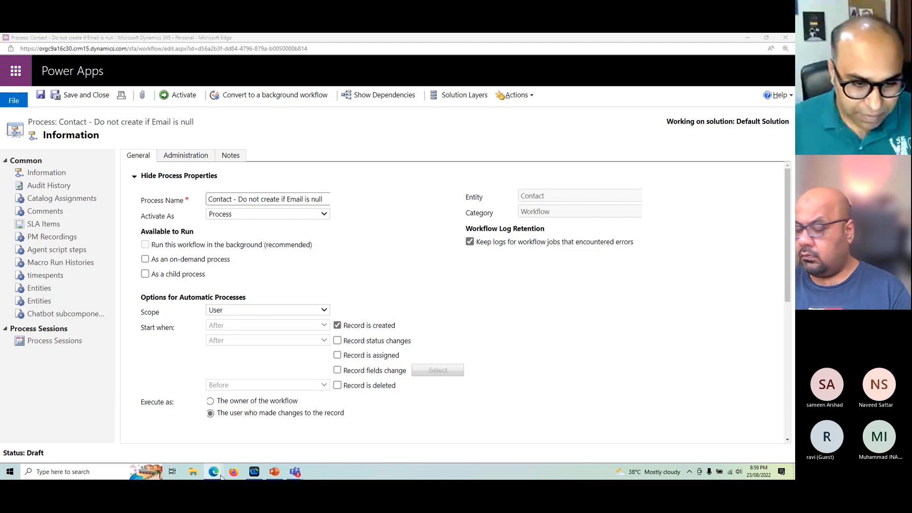
pyautogui.click(177, 438)
pyautogui.doubleClick(277, 258)
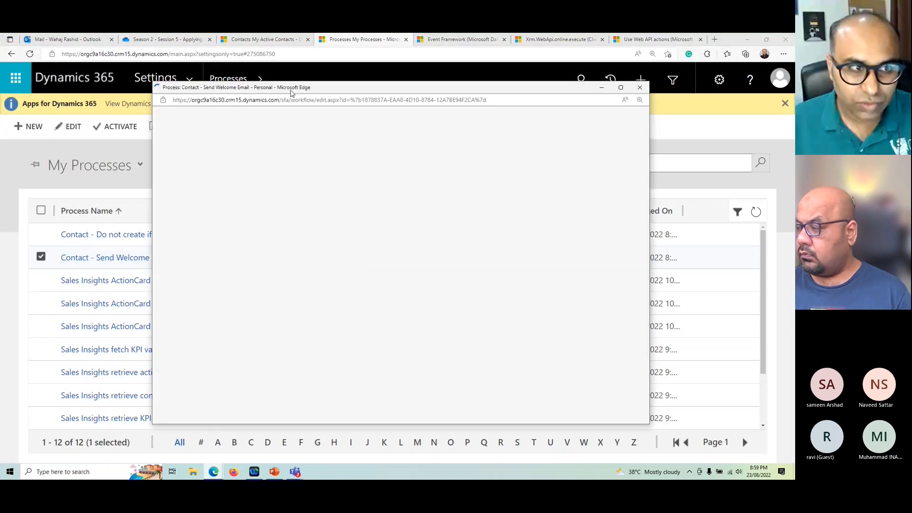
pyautogui.moveTo(292, 92); pyautogui.dragTo(794, 159)
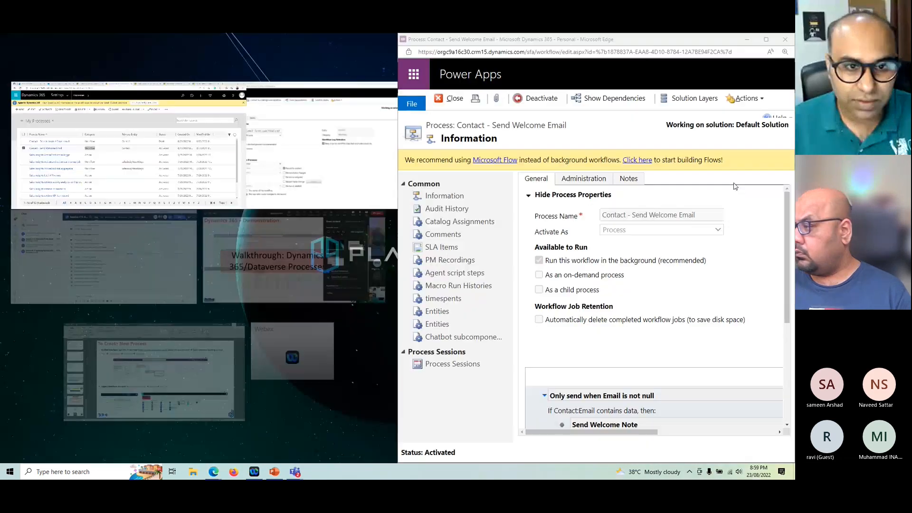
pyautogui.click(285, 151)
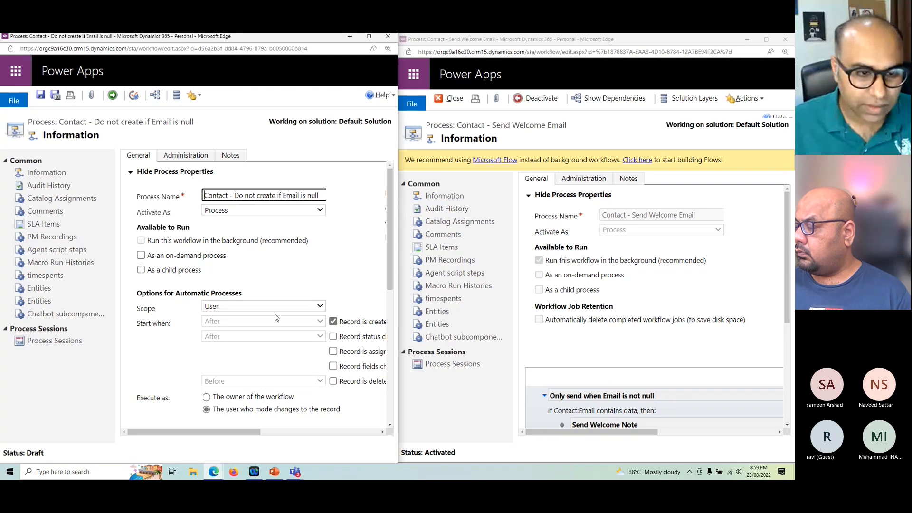
# Step: Compare the availability, scope and start options of the real-time workflow with those of the background workflow
pyautogui.scroll(-1, 276, 317)
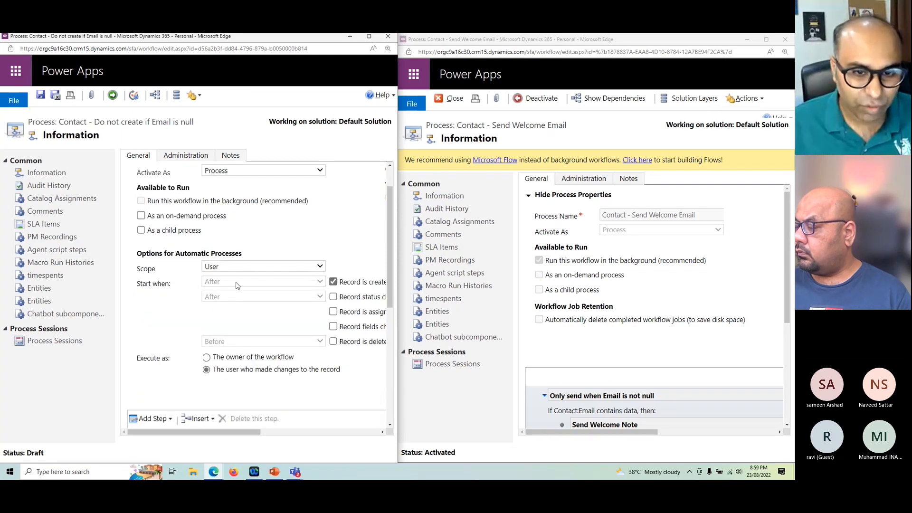
pyautogui.moveTo(652, 432); pyautogui.dragTo(561, 413)
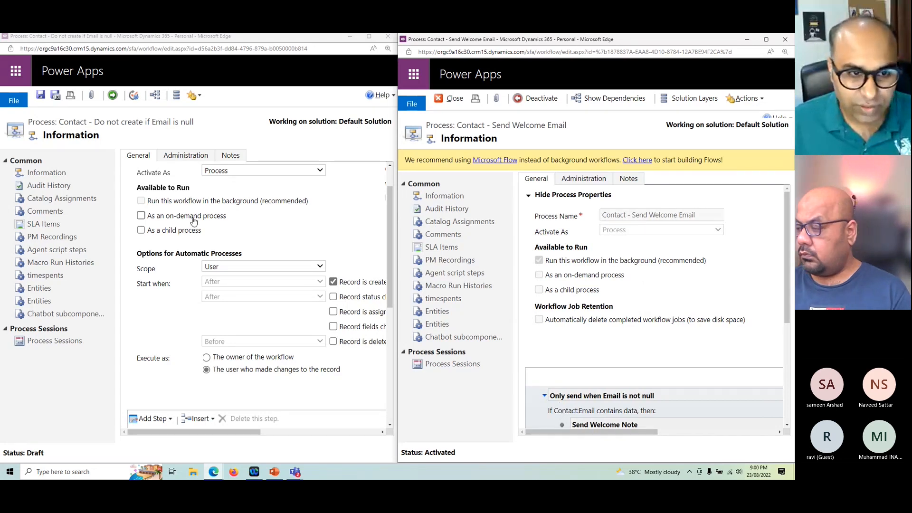
pyautogui.moveTo(193, 432); pyautogui.dragTo(292, 427)
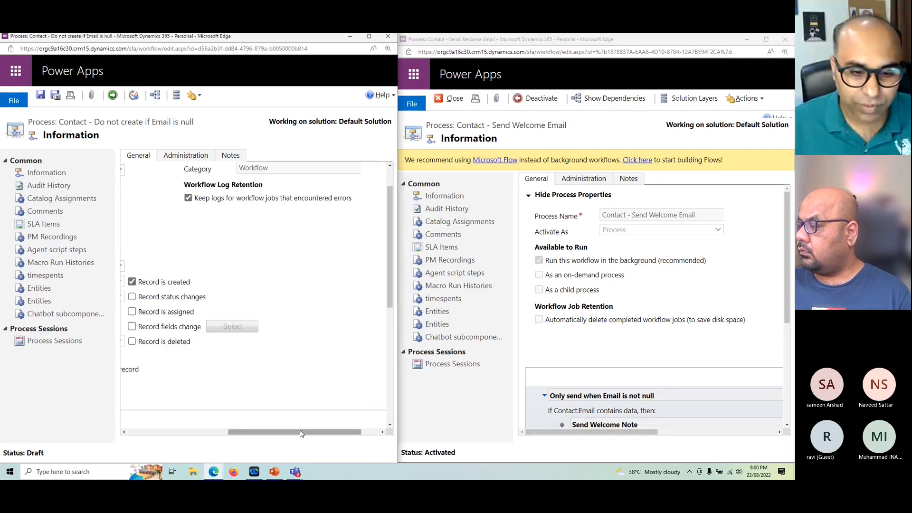
pyautogui.moveTo(300, 433); pyautogui.dragTo(191, 431)
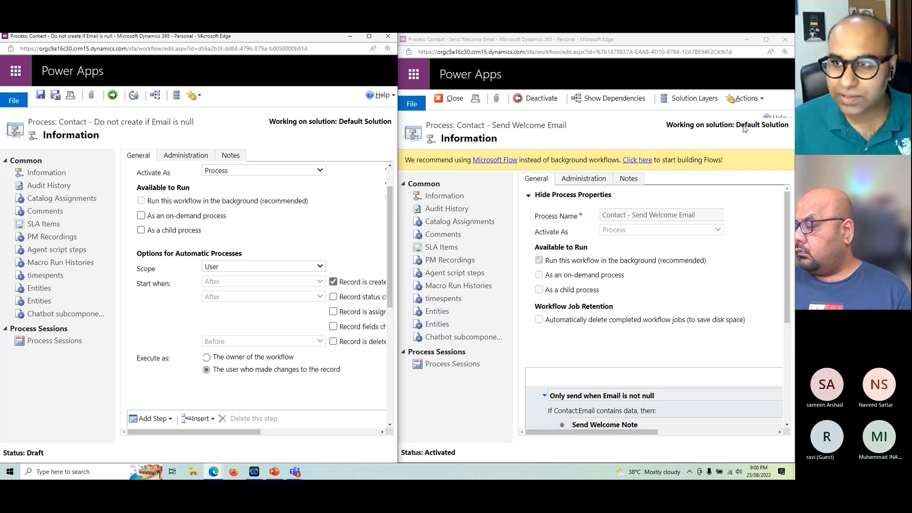
# Step: Minimize the Contact - Send Welcome Email window and maximize the Contact - Do not create if Email is null window
pyautogui.click(748, 40)
pyautogui.moveTo(291, 42); pyautogui.dragTo(292, 45)
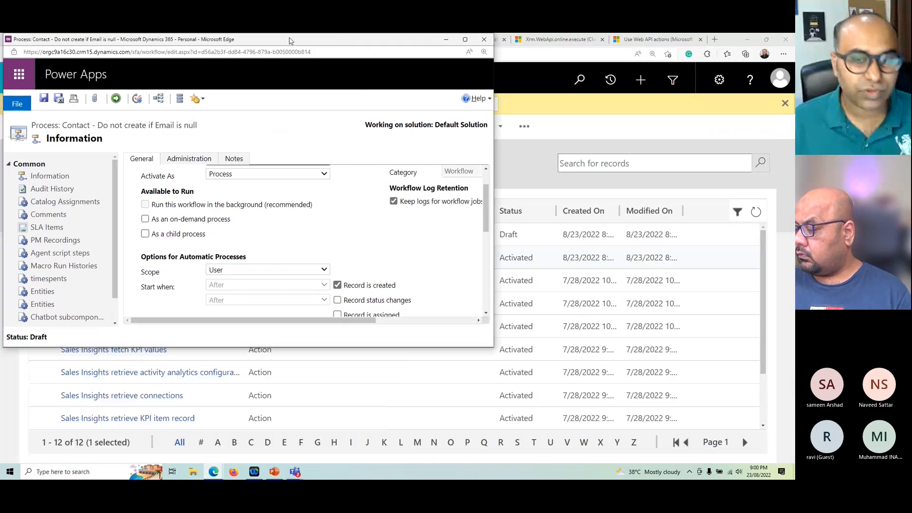
pyautogui.click(466, 41)
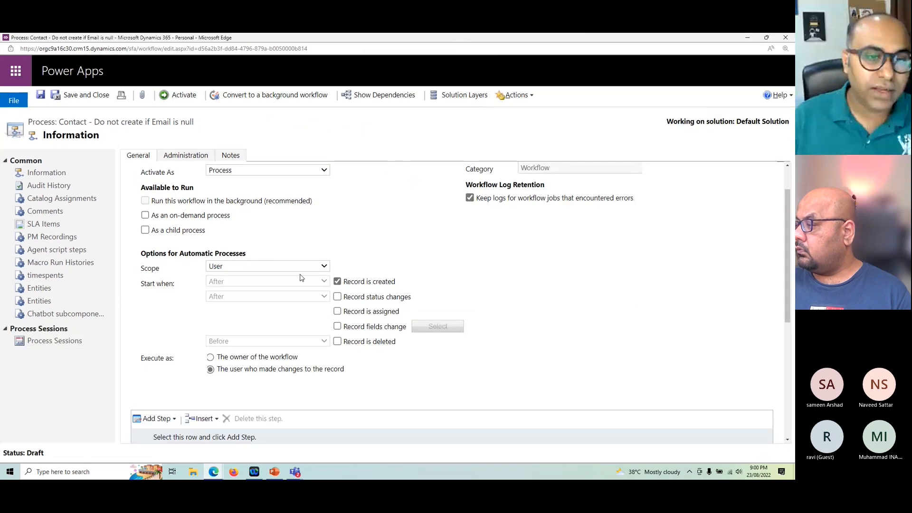
# Step: Set the scope of the Contact - Do not create if Email is null workflow to Organization
pyautogui.scroll(1, 300, 278)
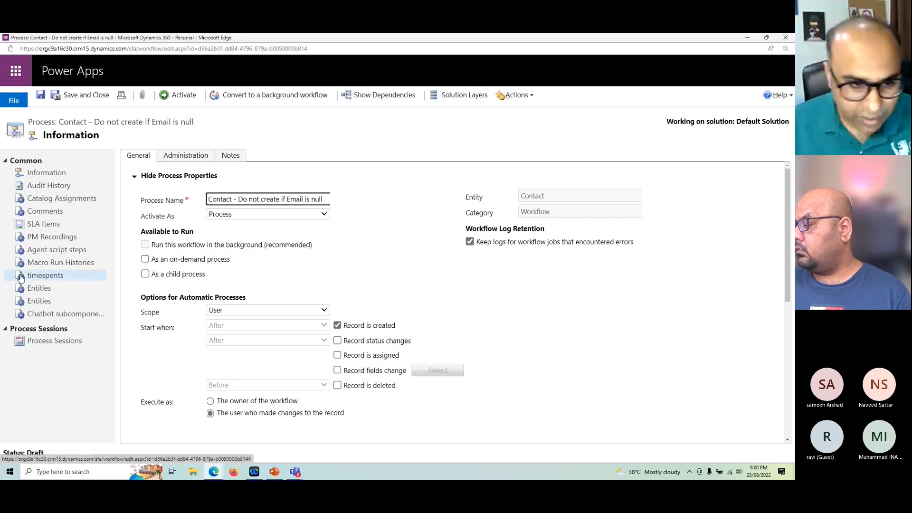
pyautogui.scroll(-1, 508, 379)
pyautogui.scroll(-1, 509, 378)
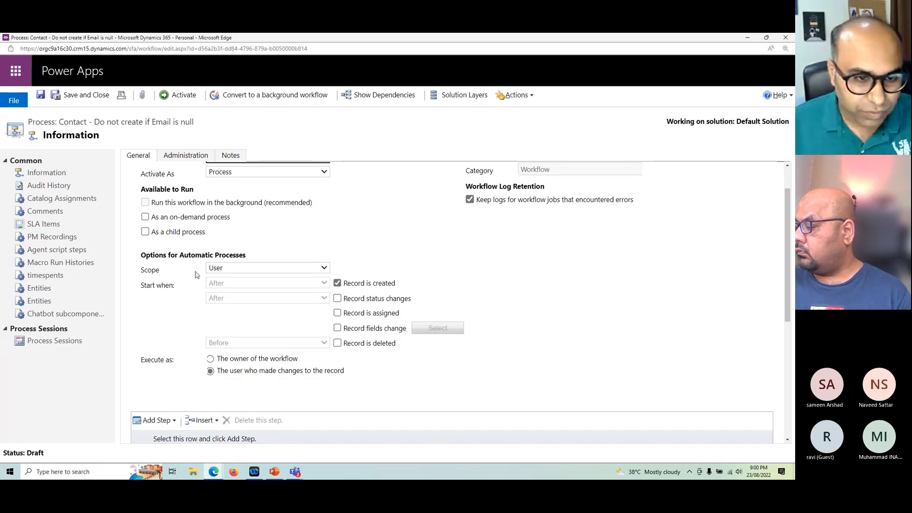
pyautogui.scroll(-1, 196, 275)
pyautogui.scroll(-2, 196, 276)
pyautogui.click(255, 229)
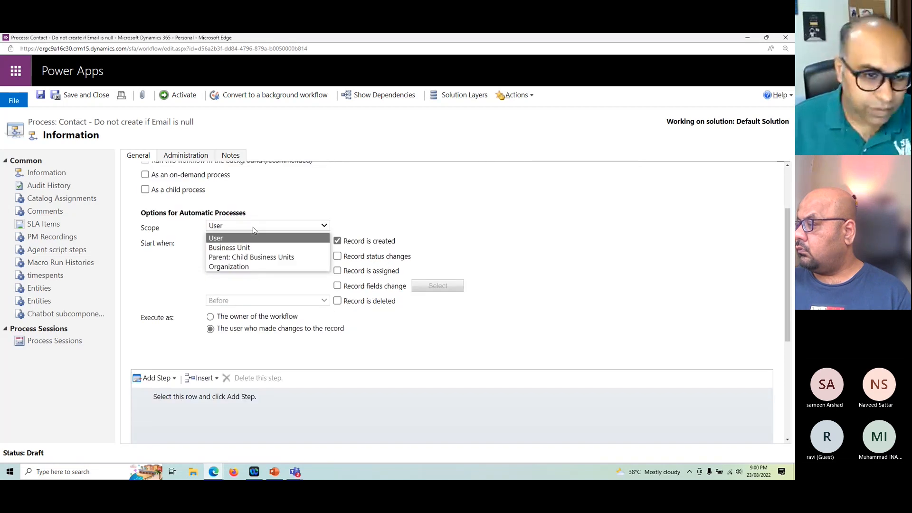
pyautogui.click(222, 267)
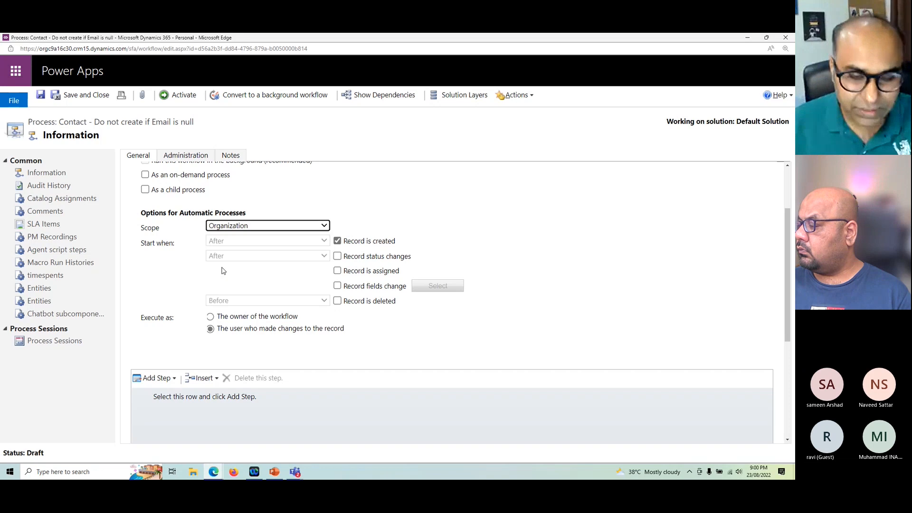
# Step: Try record fields change as the trigger, check its Before and After timing options, and switch back to starting when the record is created
pyautogui.scroll(-3, 475, 237)
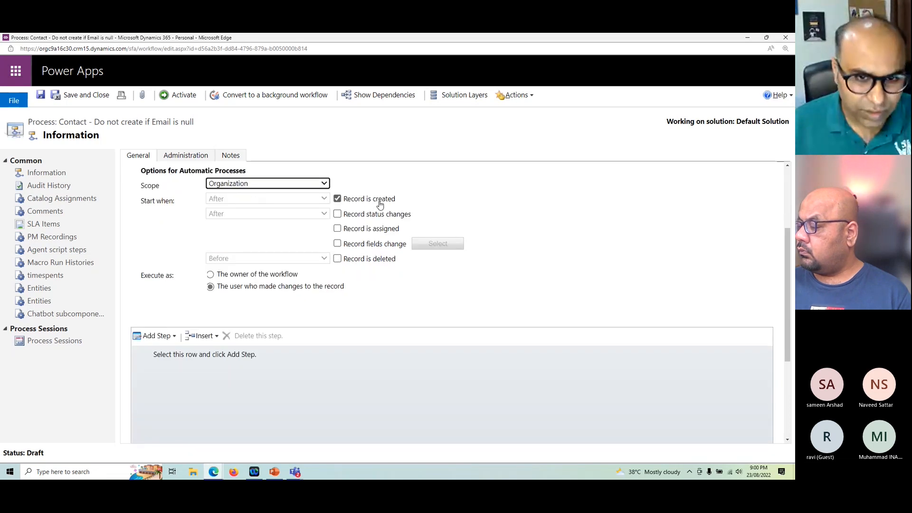
pyautogui.click(379, 201)
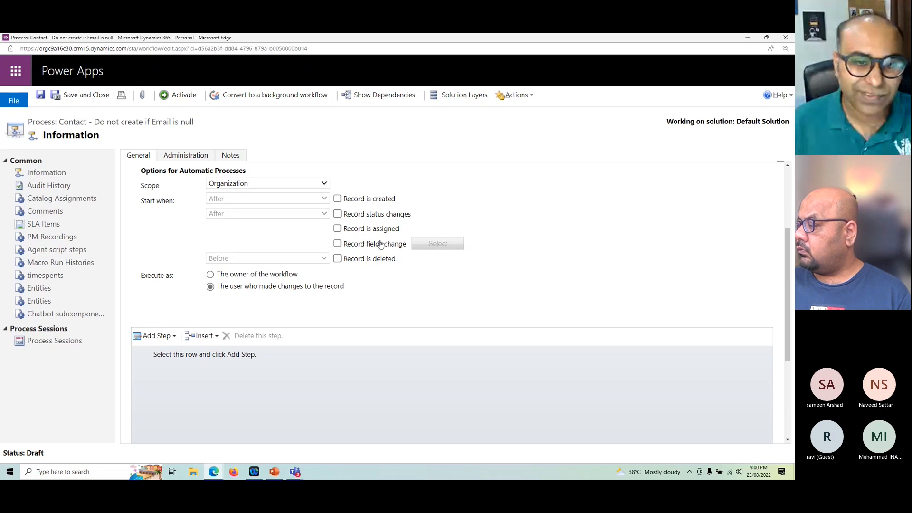
pyautogui.click(380, 244)
pyautogui.click(280, 214)
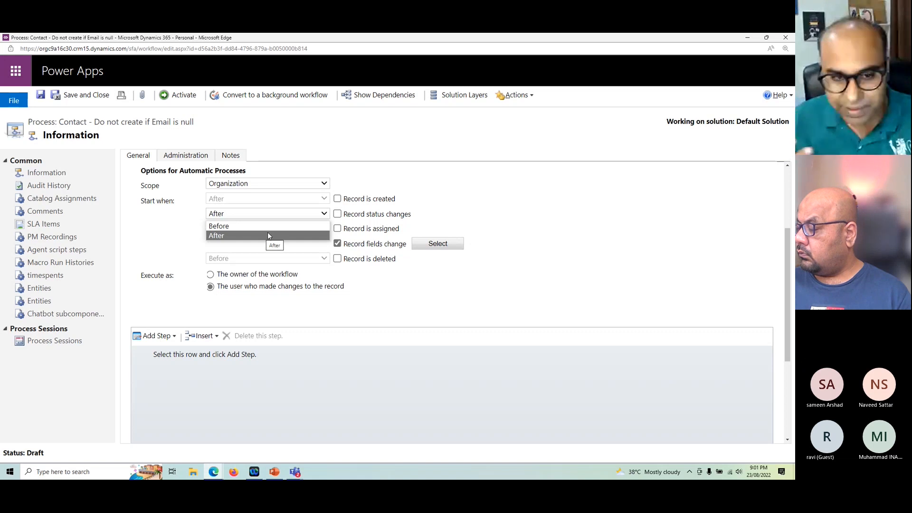
pyautogui.click(472, 213)
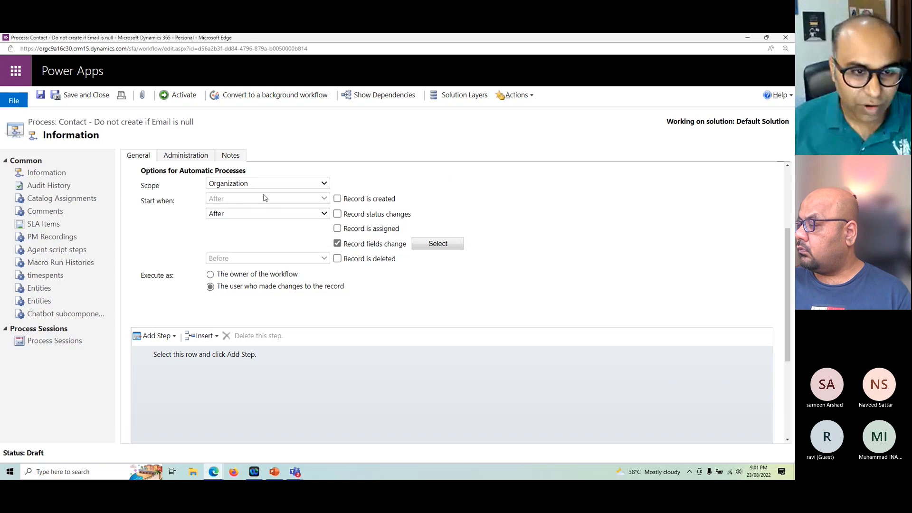
pyautogui.moveTo(378, 198); pyautogui.dragTo(381, 199)
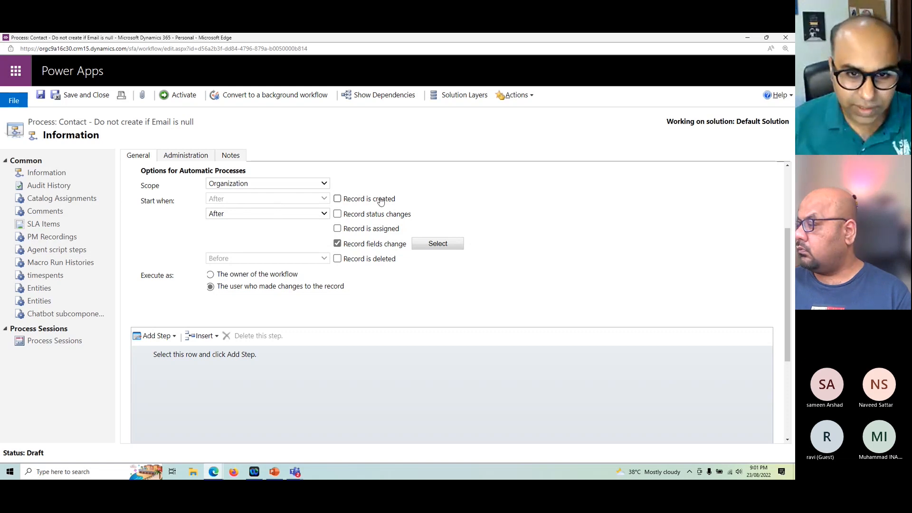
pyautogui.click(337, 199)
pyautogui.click(337, 244)
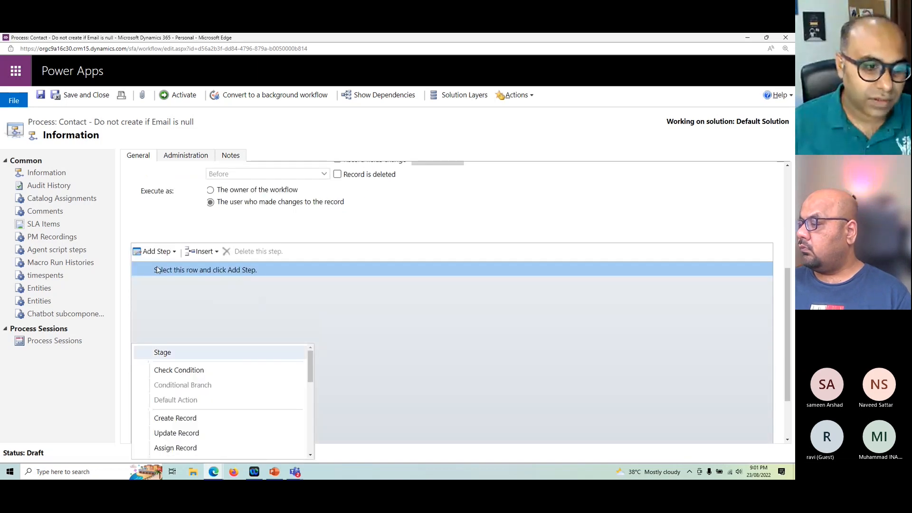
# Step: Add a check condition to the workflow and base it on the Contact entity's Email field
pyautogui.click(179, 371)
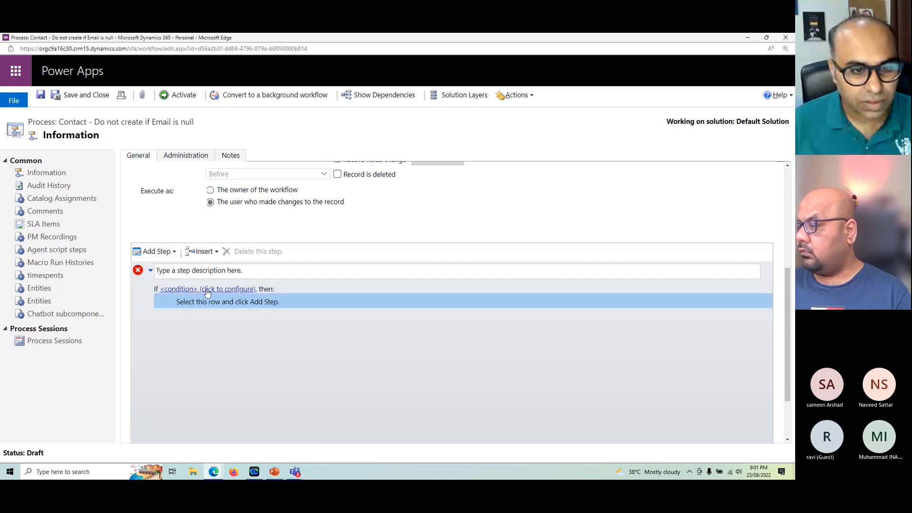
pyautogui.click(208, 290)
pyautogui.moveTo(89, 38); pyautogui.dragTo(334, 128)
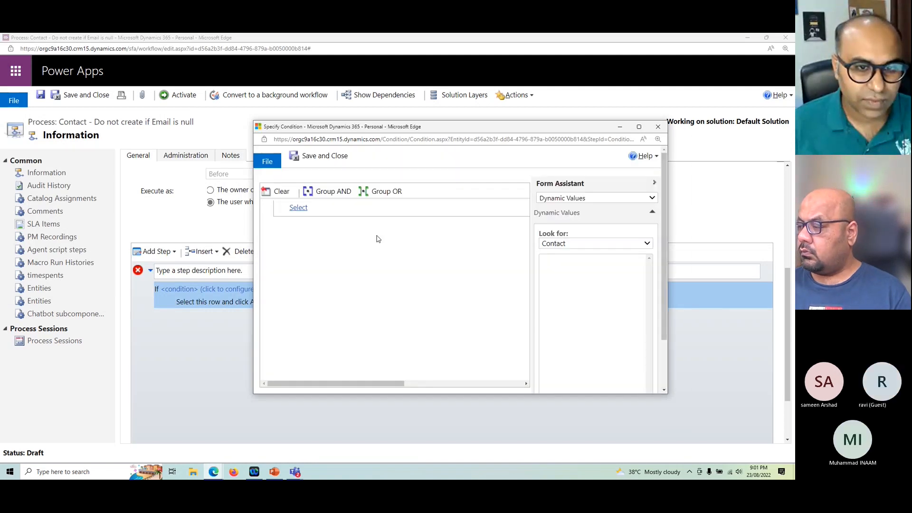
pyautogui.click(314, 206)
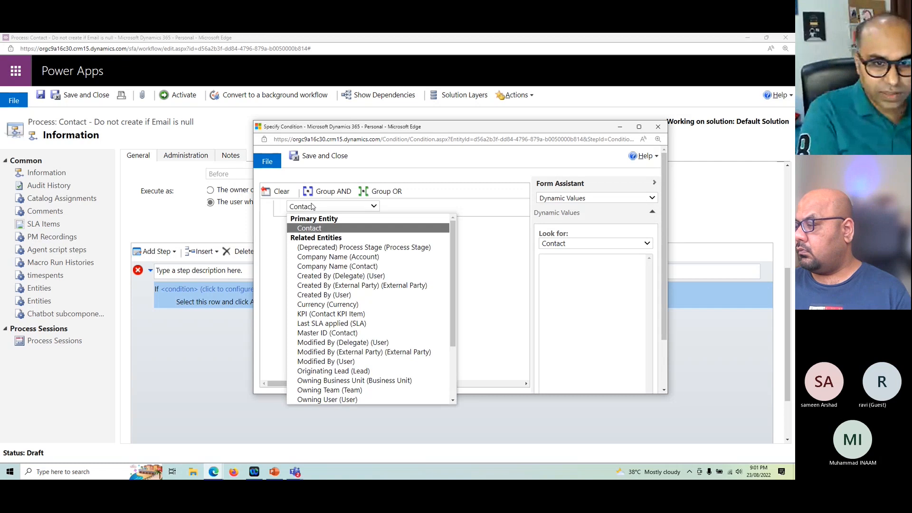
pyautogui.click(309, 228)
pyautogui.click(406, 212)
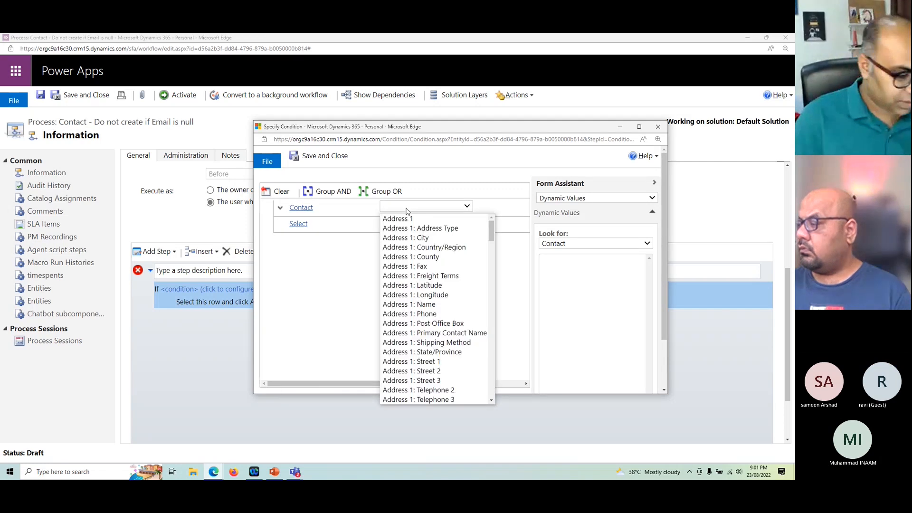
pyautogui.write('em')
pyautogui.press('Return')
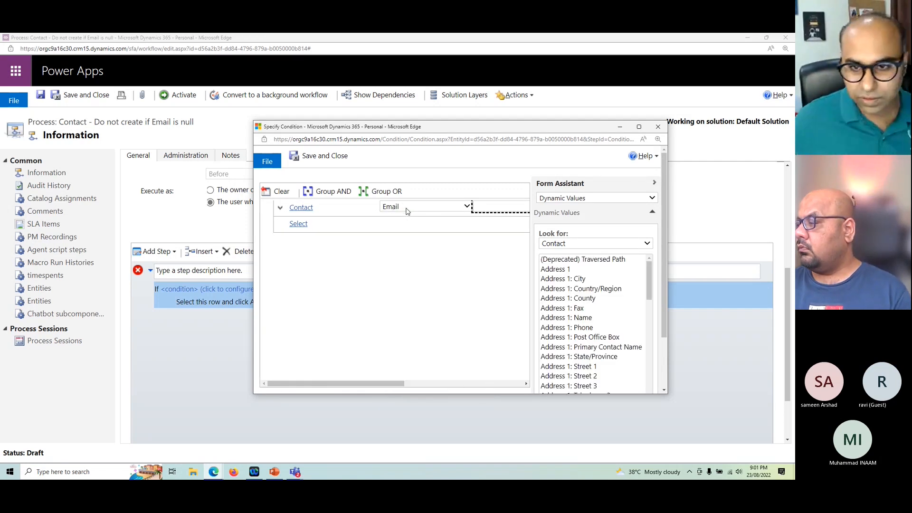
# Step: Set the Email condition's operator to Does Not Contain Data, then save and close the condition
pyautogui.click(639, 127)
pyautogui.click(232, 118)
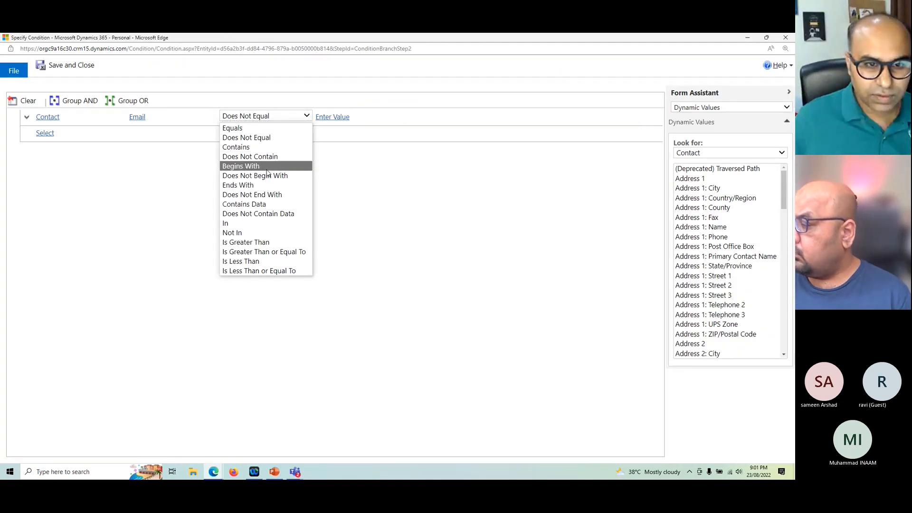
pyautogui.click(257, 214)
pyautogui.click(61, 65)
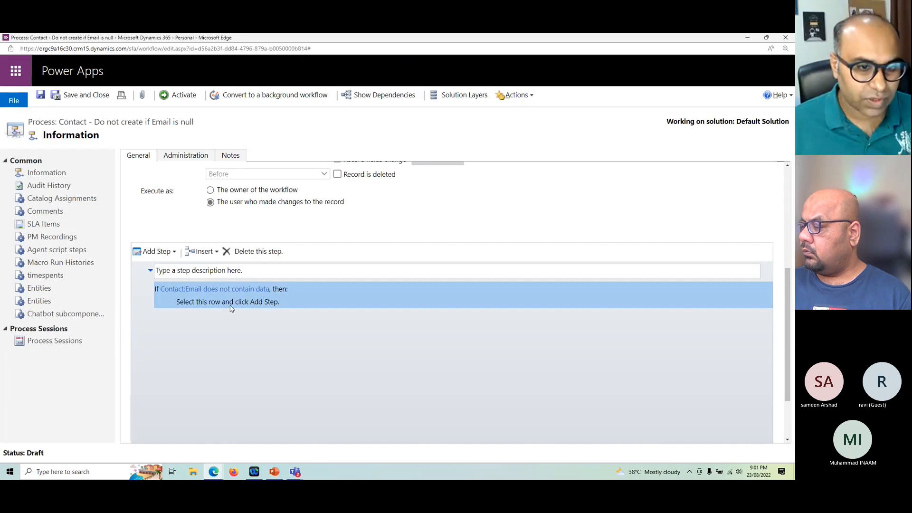
# Step: Add a Stop Workflow action under the Email condition and set its status to Canceled
pyautogui.click(229, 305)
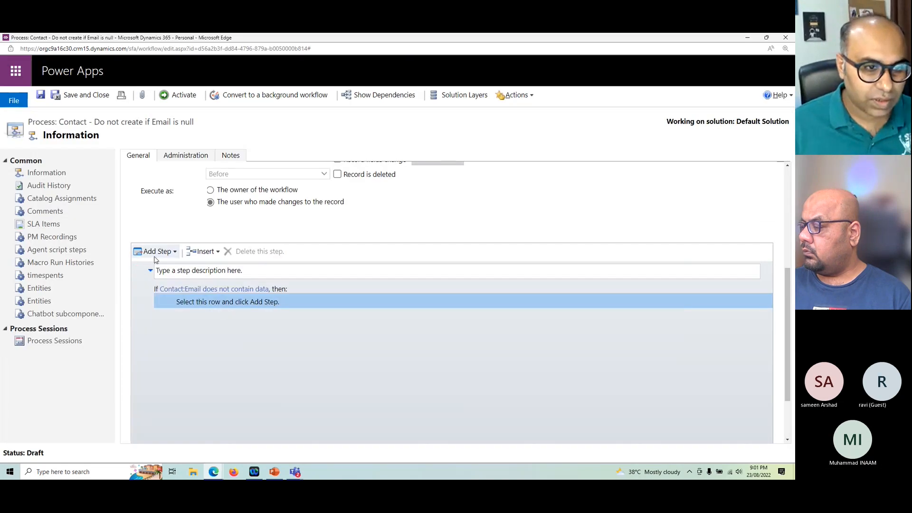
pyautogui.click(156, 253)
pyautogui.scroll(-1, 230, 348)
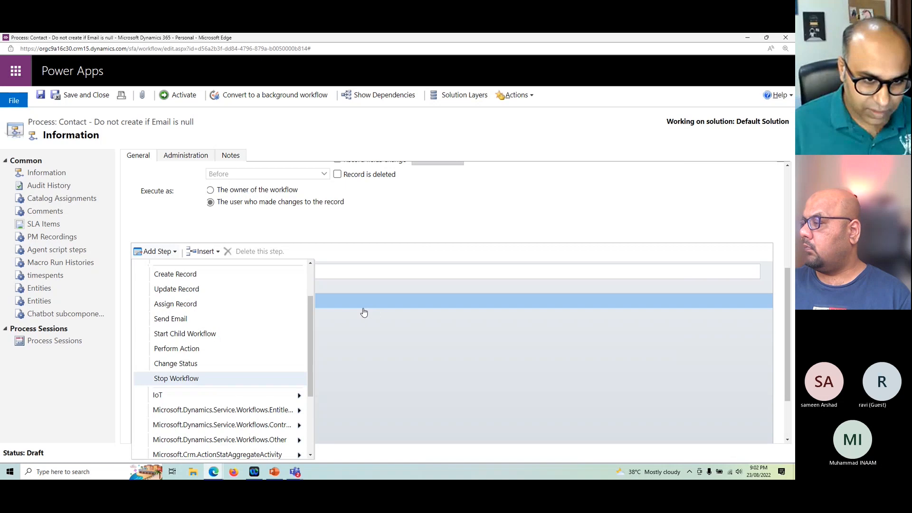
pyautogui.click(181, 378)
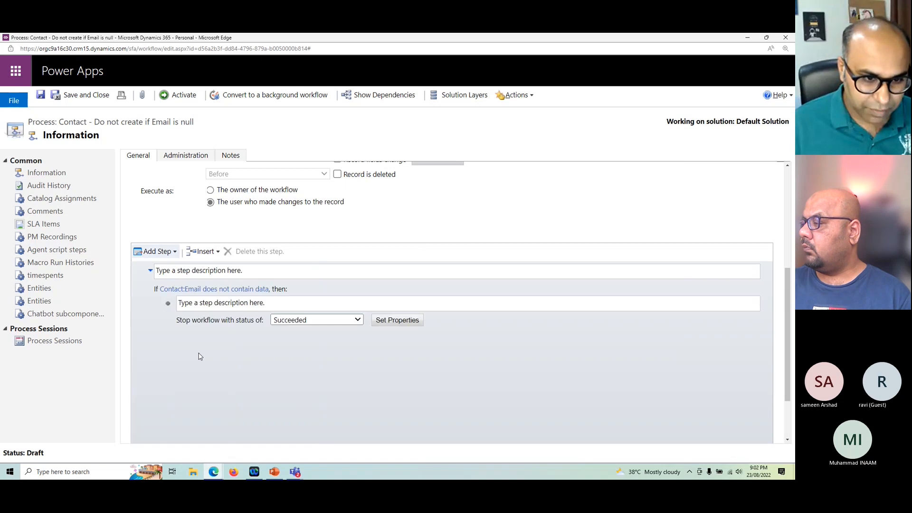
pyautogui.click(323, 321)
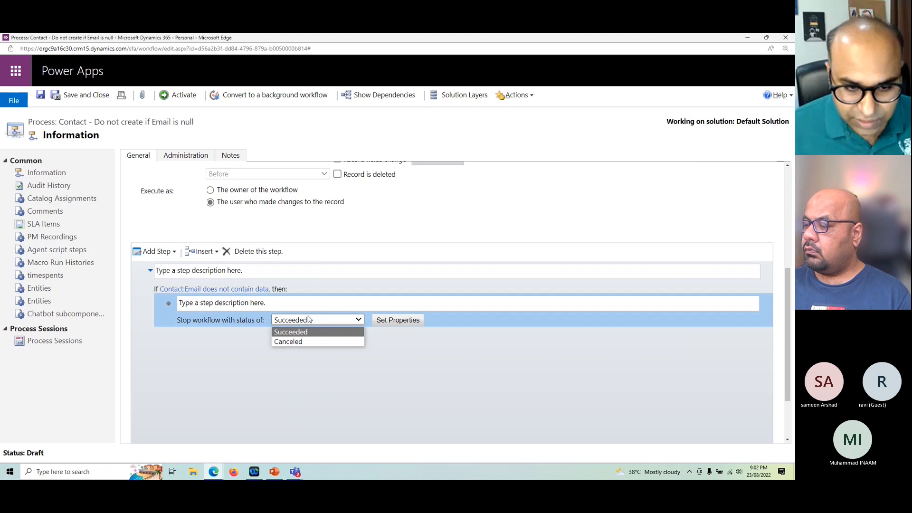
pyautogui.click(298, 348)
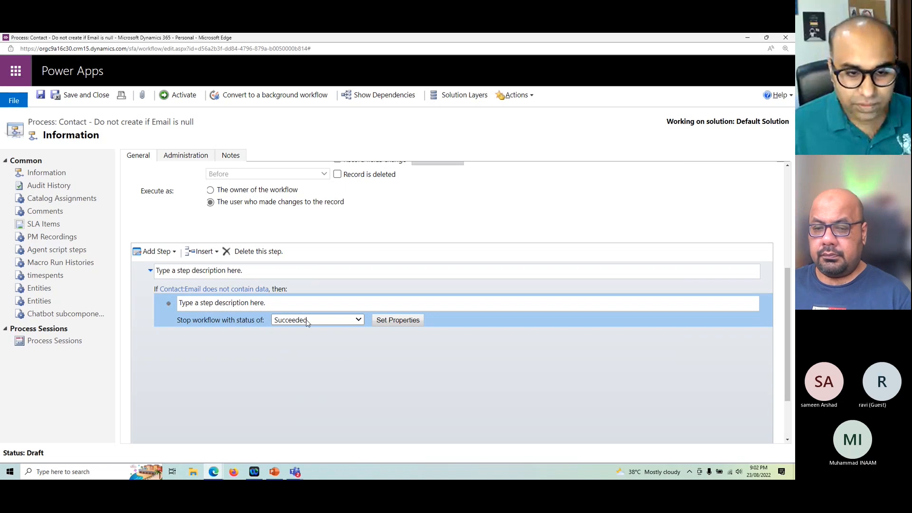
pyautogui.click(321, 320)
pyautogui.click(319, 338)
# Step: Set the stop action's status message to "Email is required", then save and close its properties
pyautogui.click(399, 321)
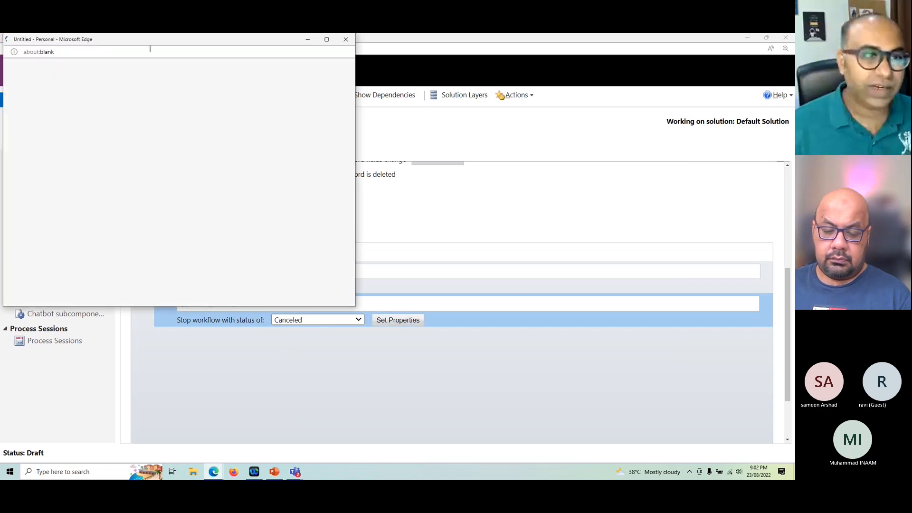
pyautogui.moveTo(143, 40); pyautogui.dragTo(464, 158)
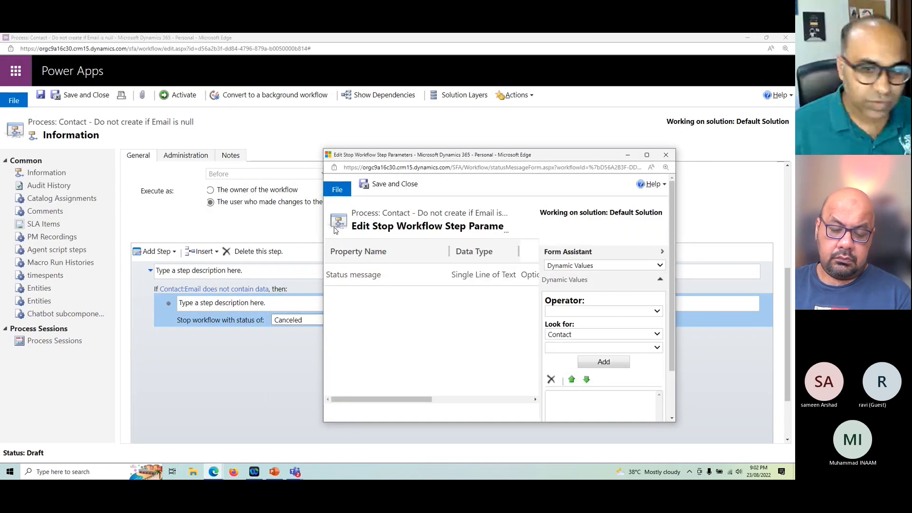
pyautogui.click(646, 155)
pyautogui.click(375, 154)
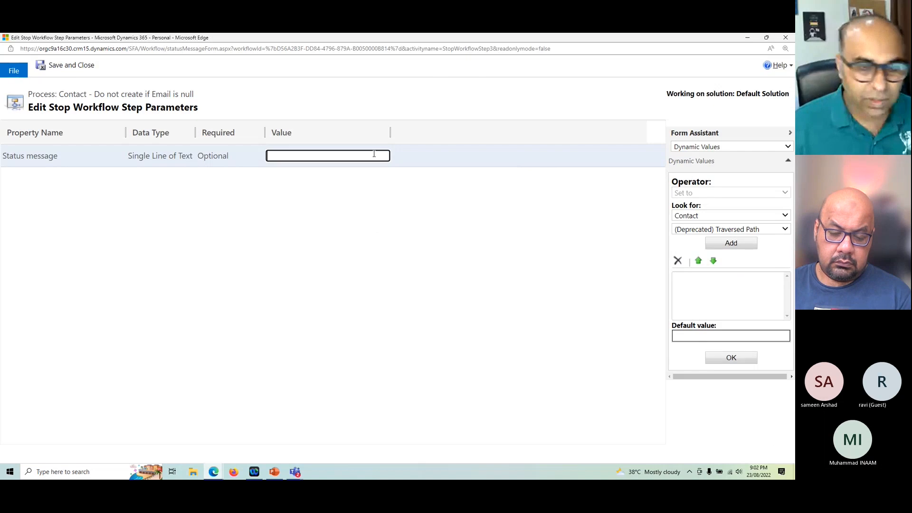
pyautogui.write('Email is required')
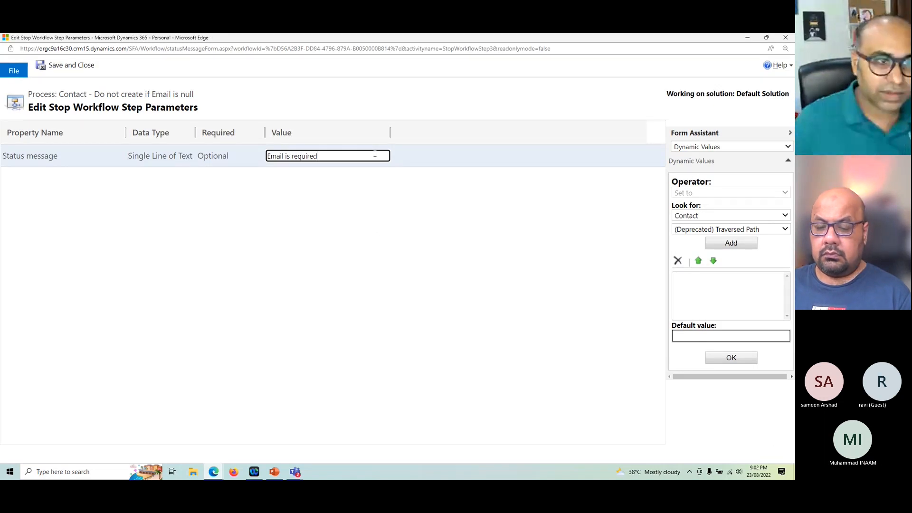
pyautogui.click(86, 70)
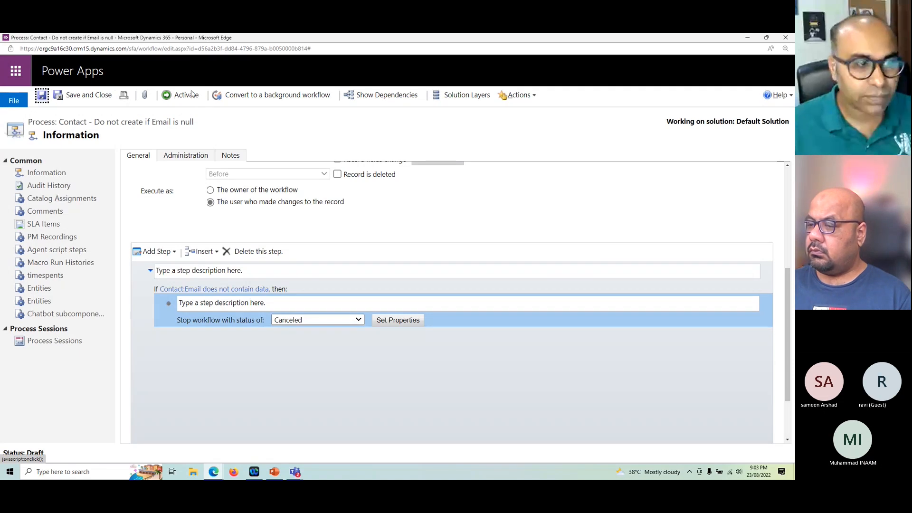
# Step: Try to activate the Contact - Do not create if Email is null workflow and check its status in the refreshed My Processes list
pyautogui.click(179, 95)
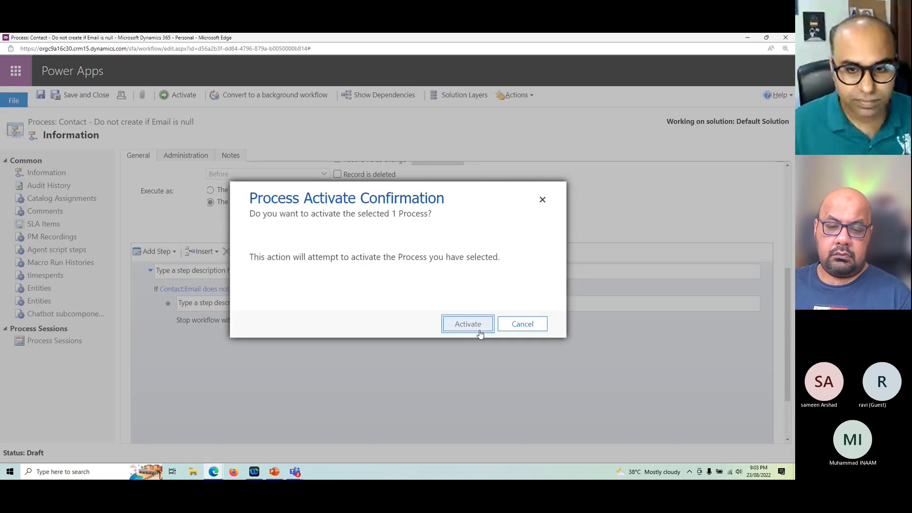
pyautogui.click(476, 328)
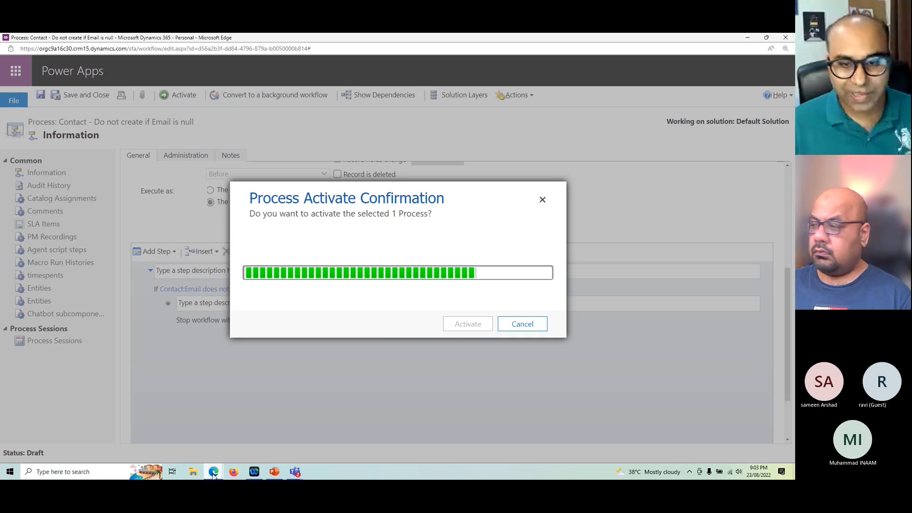
pyautogui.moveTo(215, 477)
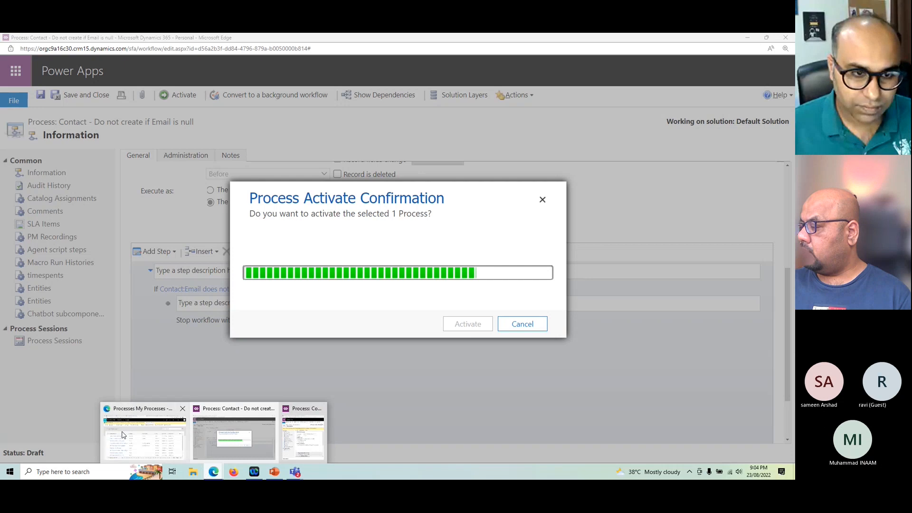
pyautogui.click(122, 436)
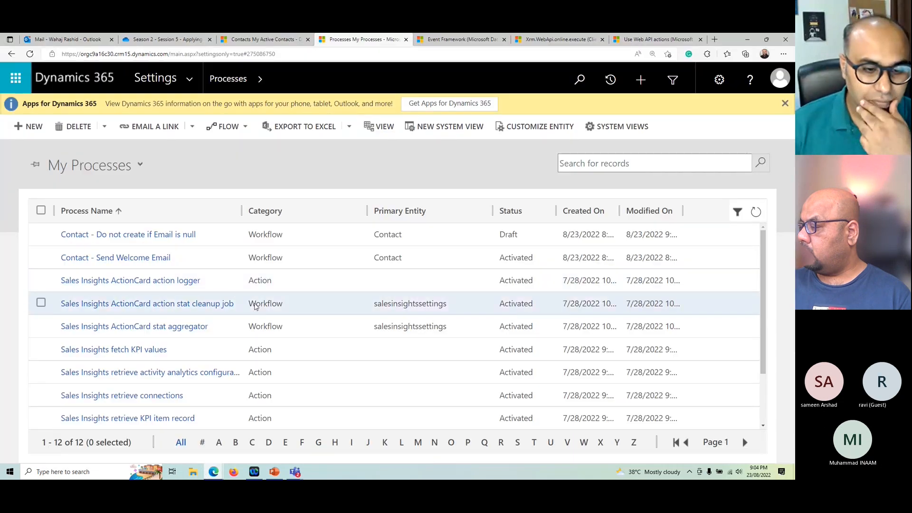
pyautogui.click(297, 401)
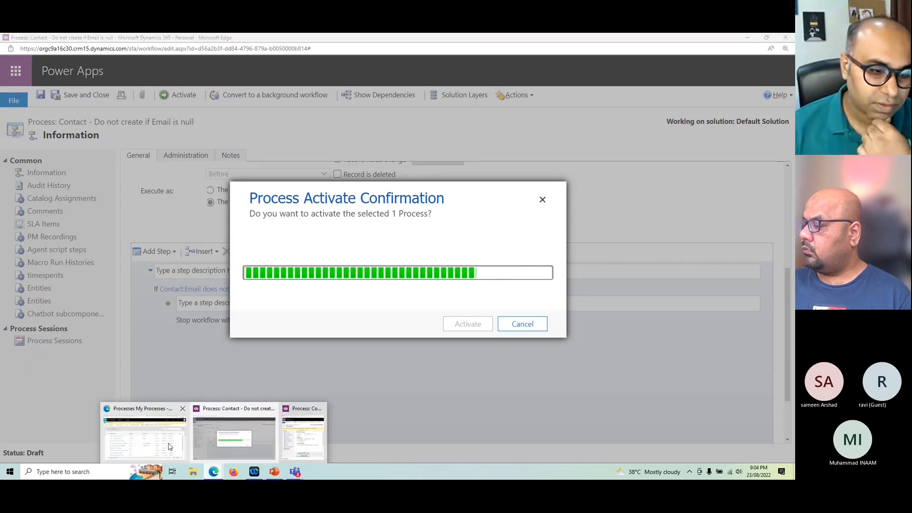
pyautogui.click(159, 441)
pyautogui.click(755, 212)
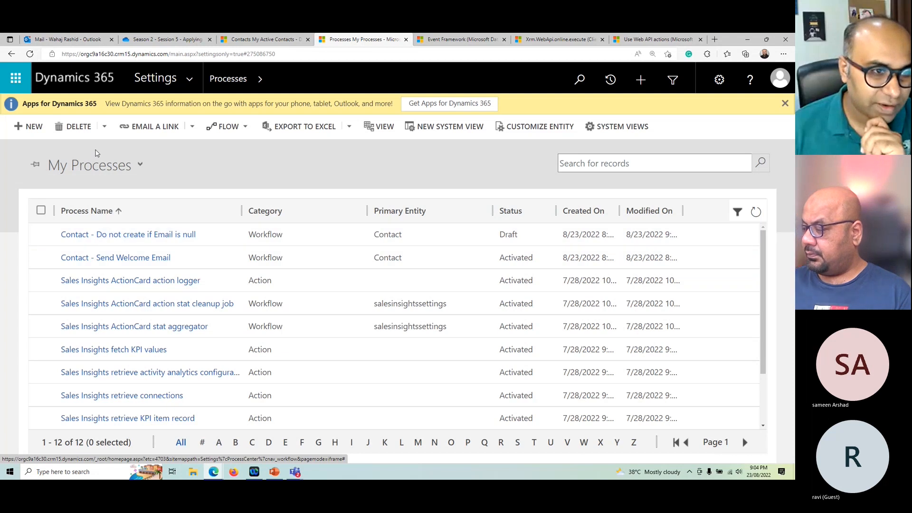
pyautogui.click(96, 165)
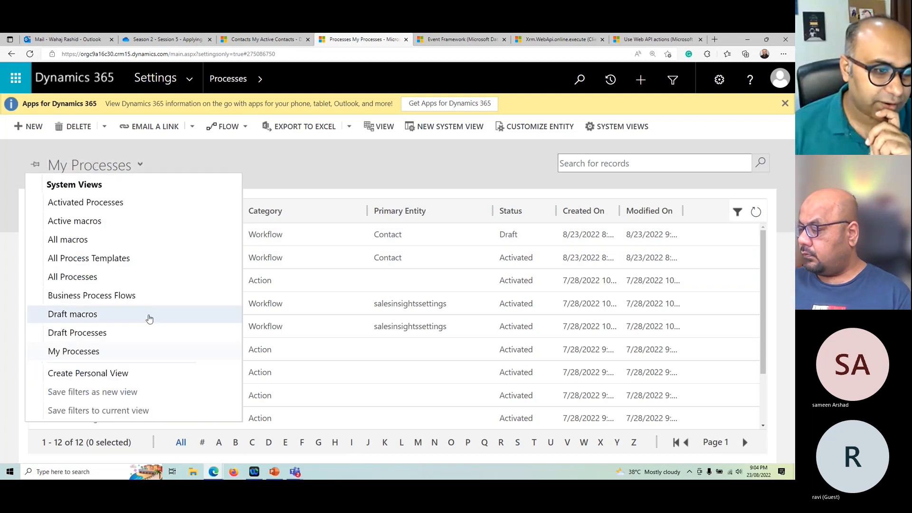
pyautogui.click(446, 159)
# Step: Return to the Contact - Do not create if Email is null window, dismiss the stalled confirmation and retry activating the workflow
pyautogui.click(214, 471)
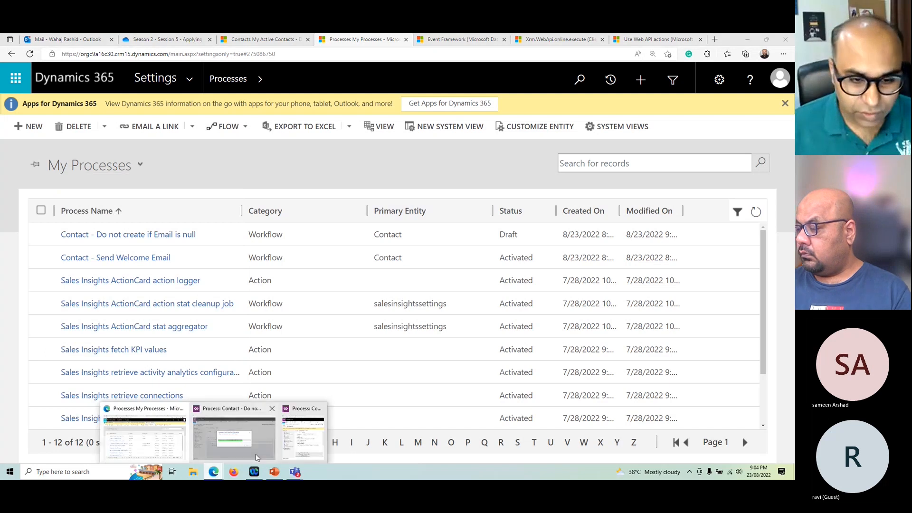
pyautogui.click(248, 439)
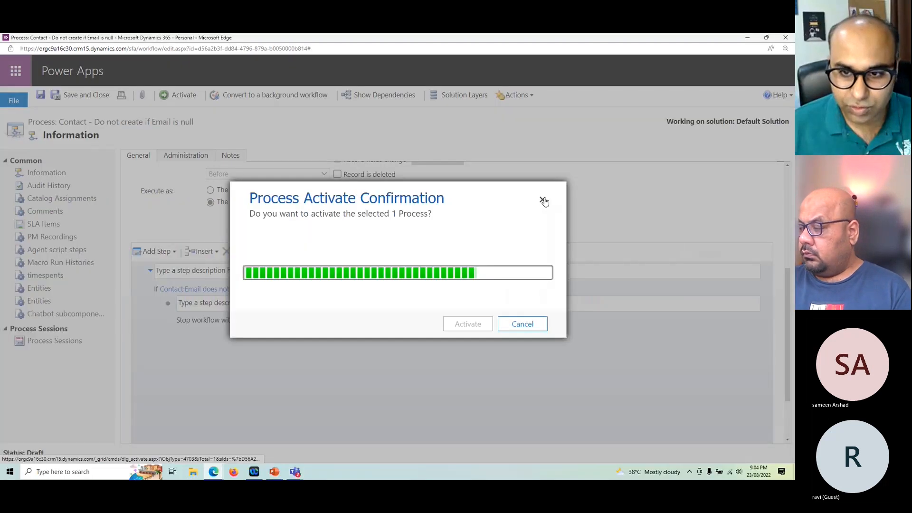
pyautogui.click(184, 96)
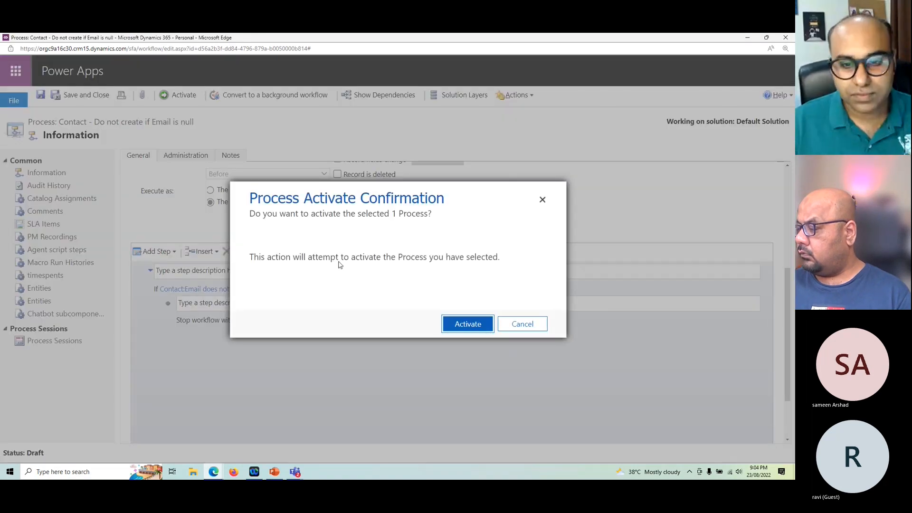
pyautogui.click(480, 329)
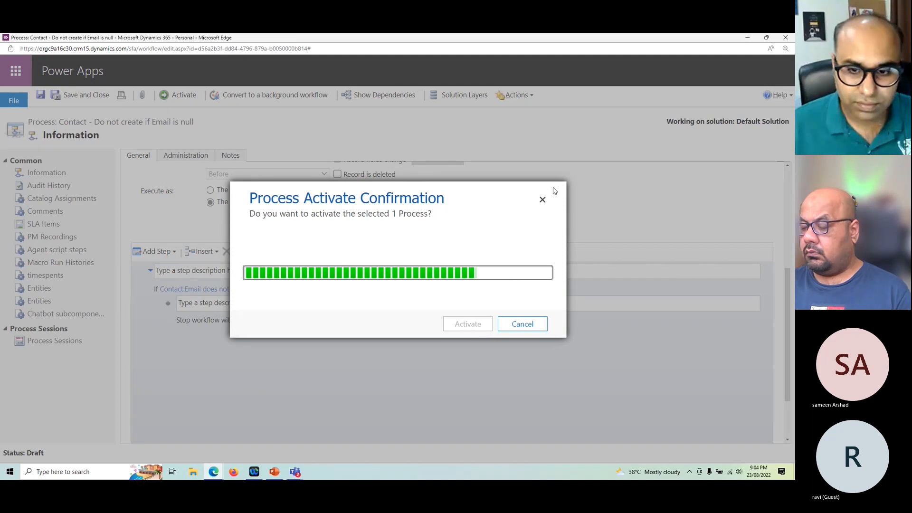
pyautogui.click(542, 199)
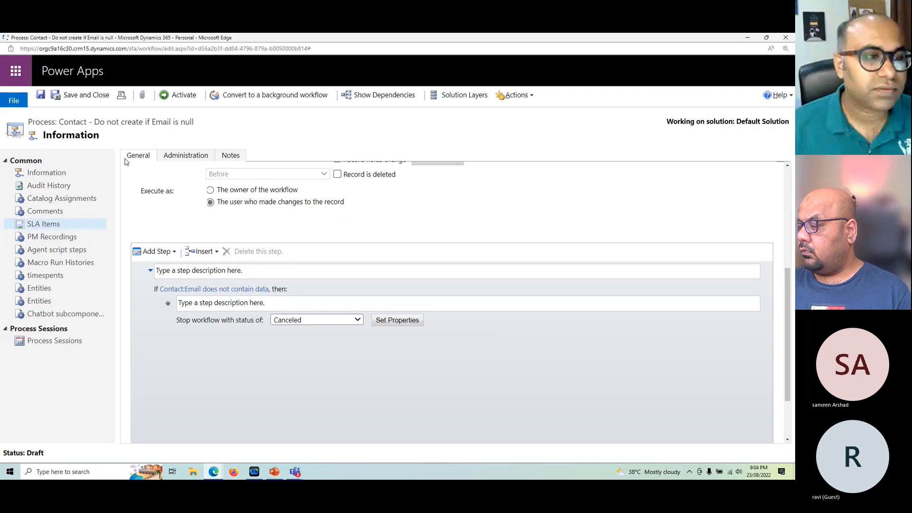
pyautogui.click(184, 95)
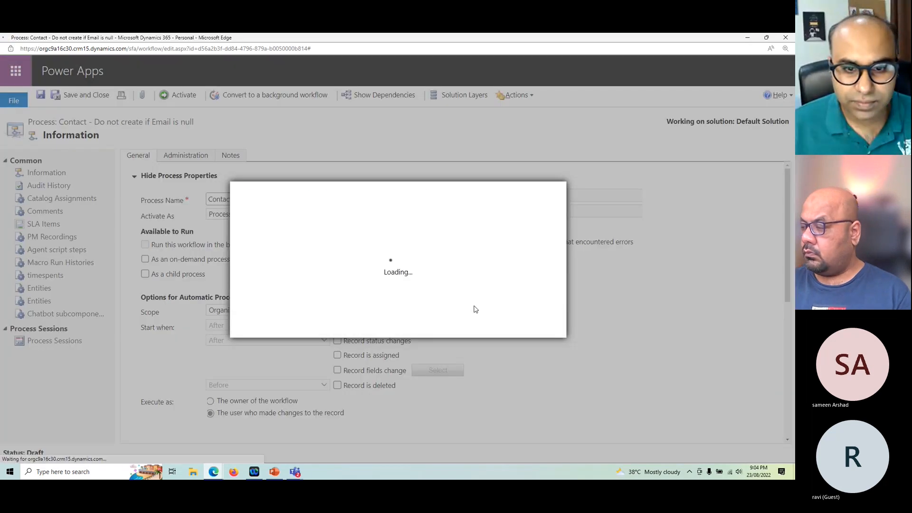
pyautogui.click(456, 326)
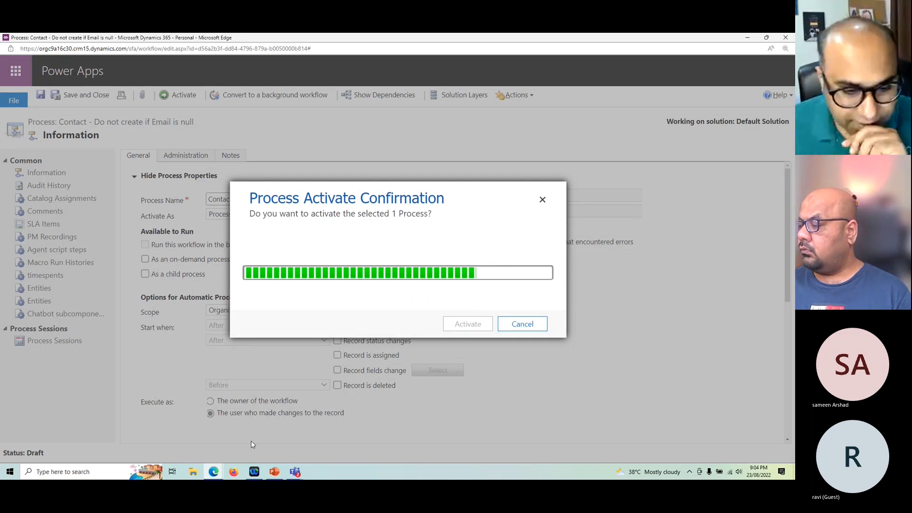
# Step: Check the workflow's activation status again in the My Processes list
pyautogui.moveTo(214, 475)
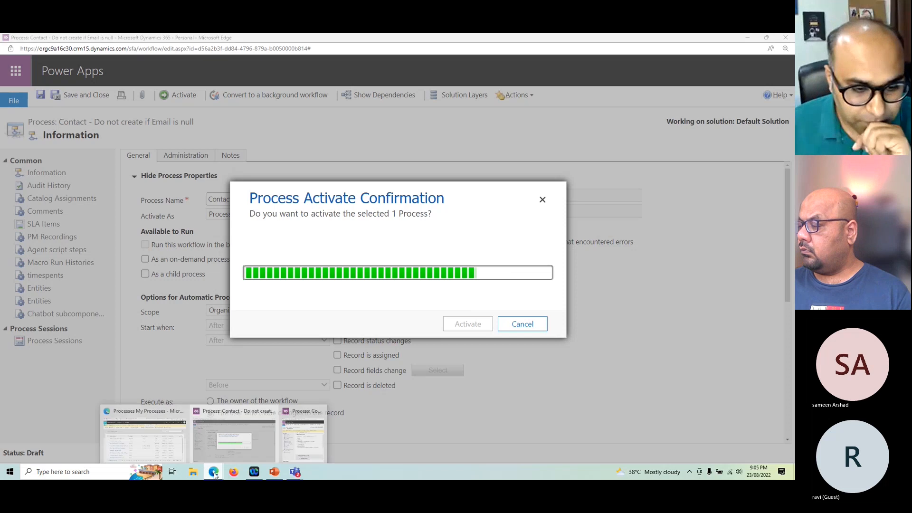
pyautogui.click(134, 439)
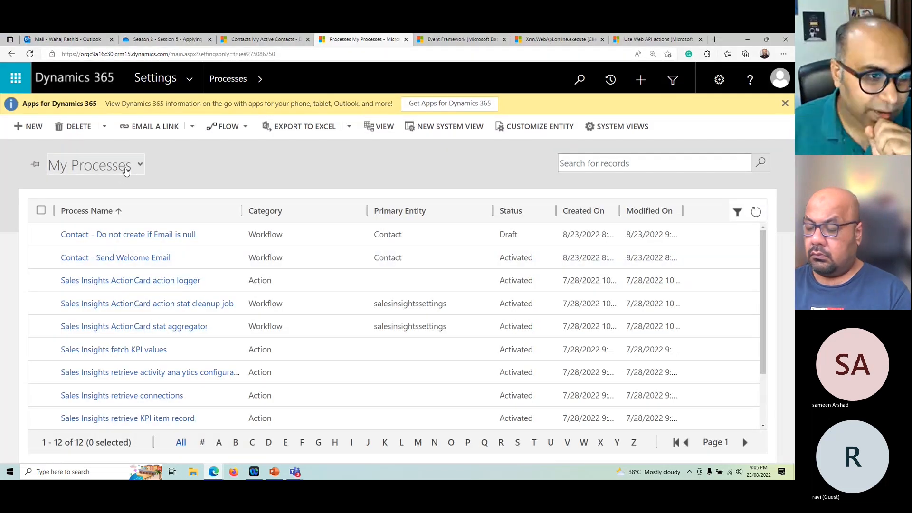
pyautogui.click(127, 170)
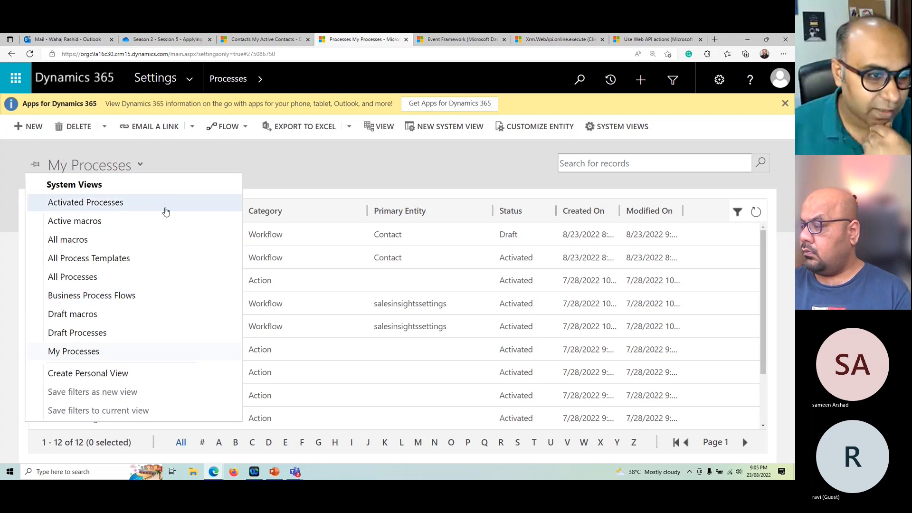
pyautogui.click(340, 182)
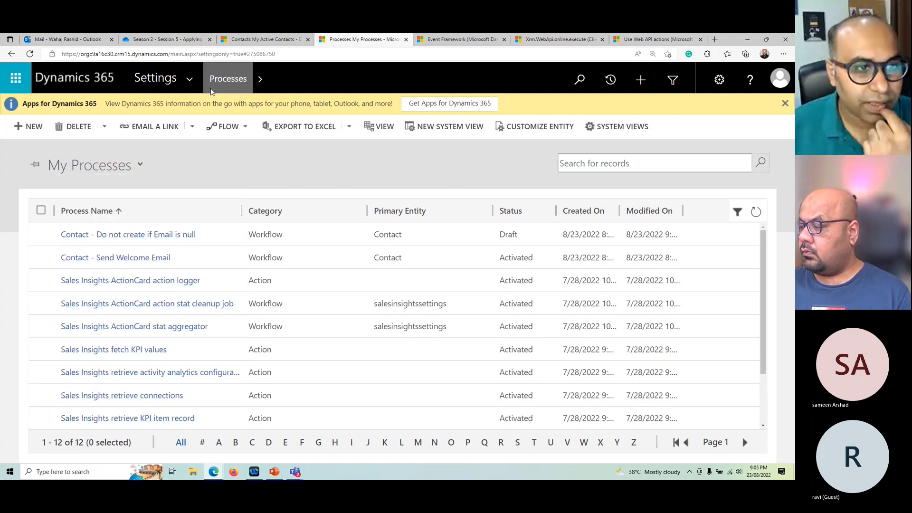
# Step: Check the activation progress in the Contact - Do not create if Email is null window and return to the My Processes list
pyautogui.click(193, 84)
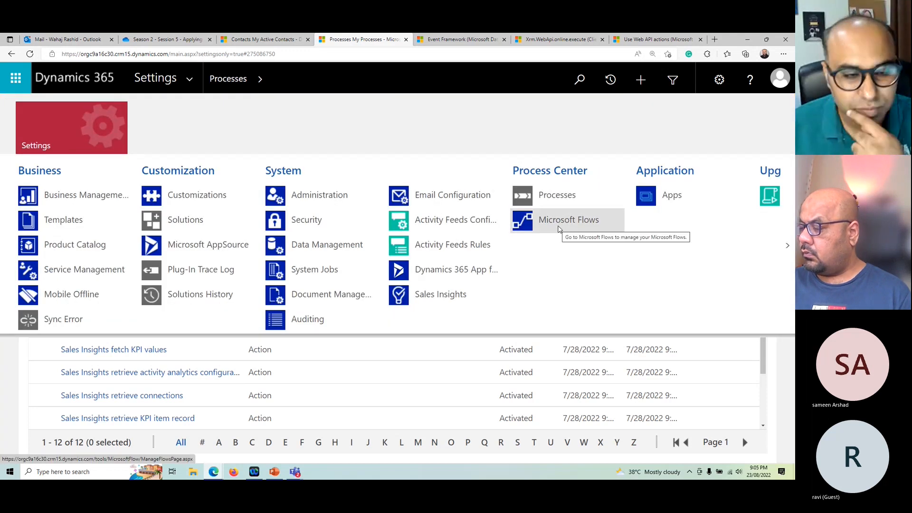
pyautogui.click(41, 372)
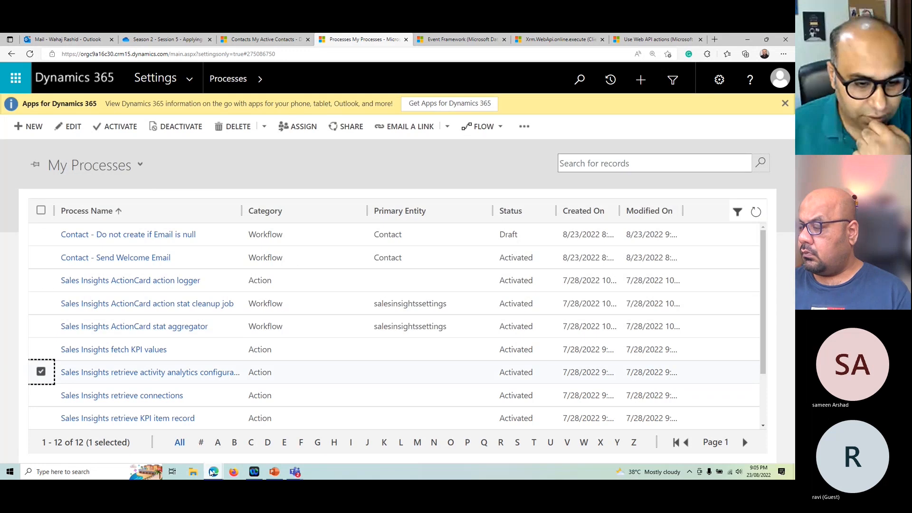
pyautogui.click(212, 471)
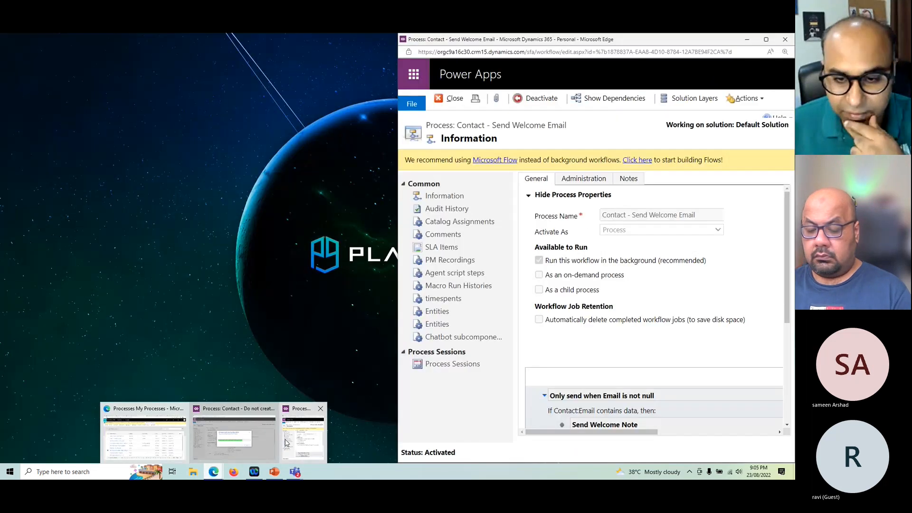
pyautogui.click(233, 437)
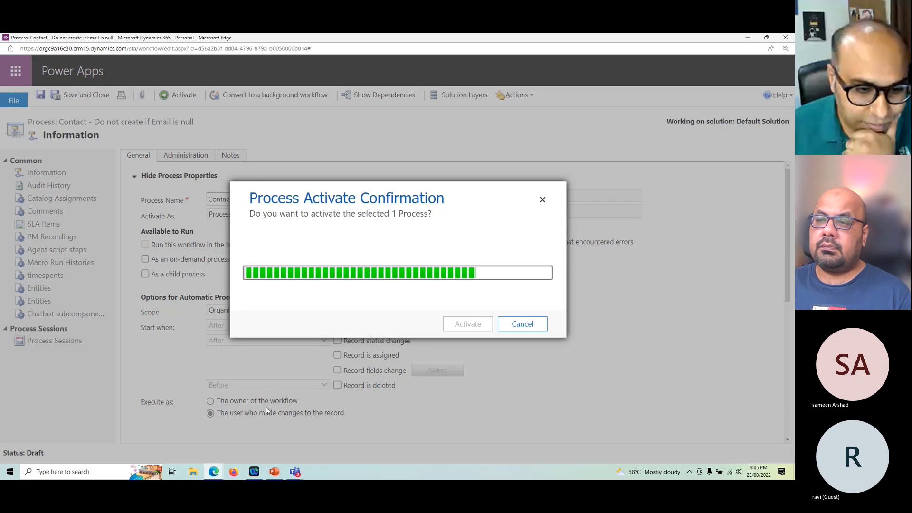
pyautogui.moveTo(213, 472)
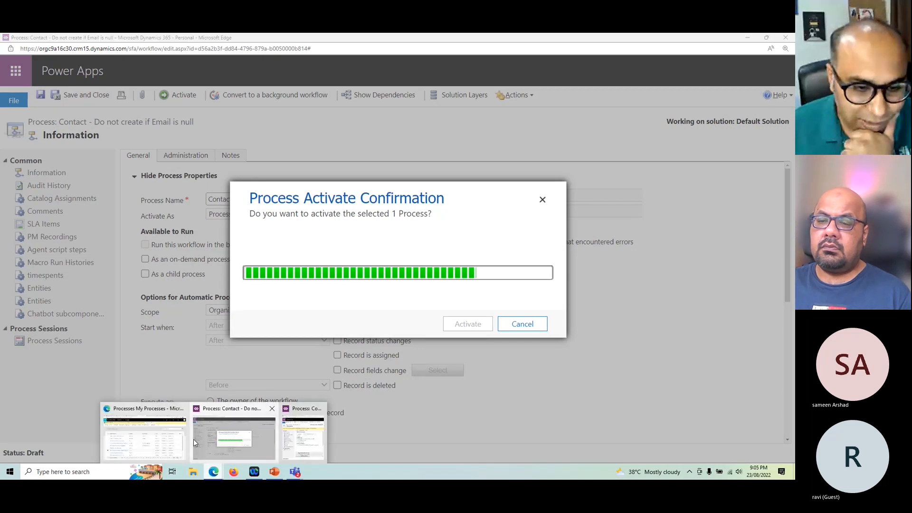
pyautogui.click(159, 434)
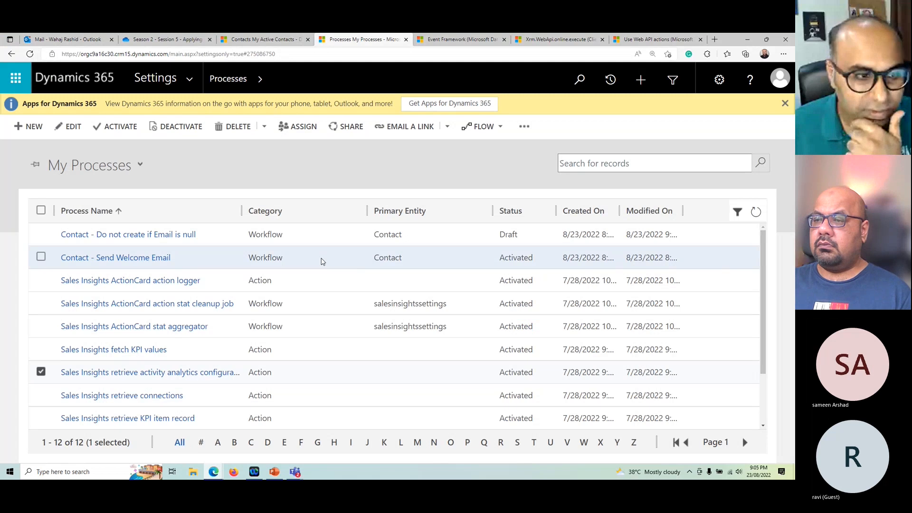
# Step: Open the Contact - Send Welcome Email workflow from My Processes in a maximized window and deactivate it
pyautogui.doubleClick(321, 262)
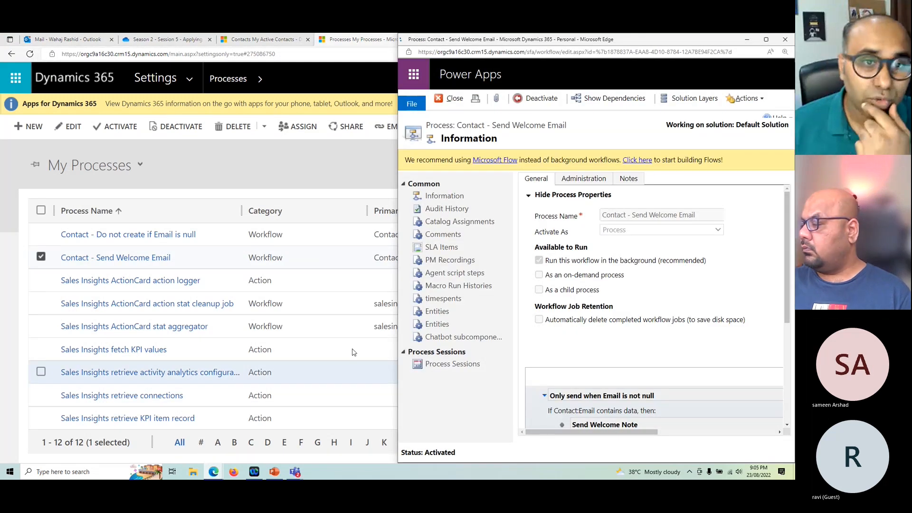
pyautogui.press('super+Left')
pyautogui.click(325, 99)
pyautogui.doubleClick(325, 88)
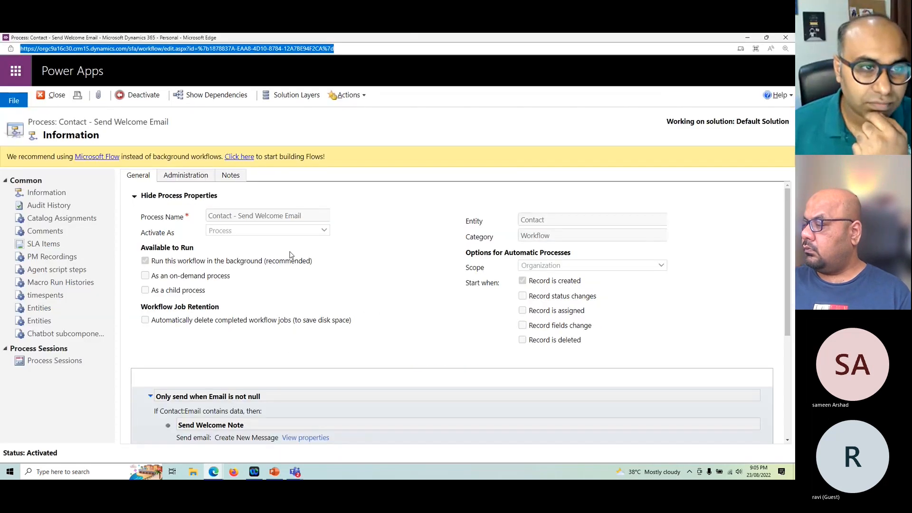
pyautogui.click(139, 94)
pyautogui.click(473, 324)
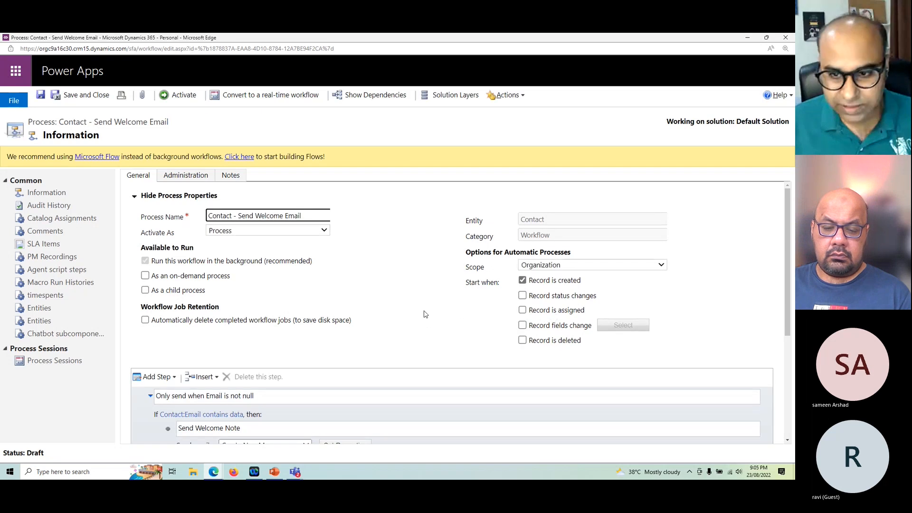
# Step: Make the welcome-email workflow start when record fields change, and choose Email (emailaddress1) as a monitored field
pyautogui.click(572, 326)
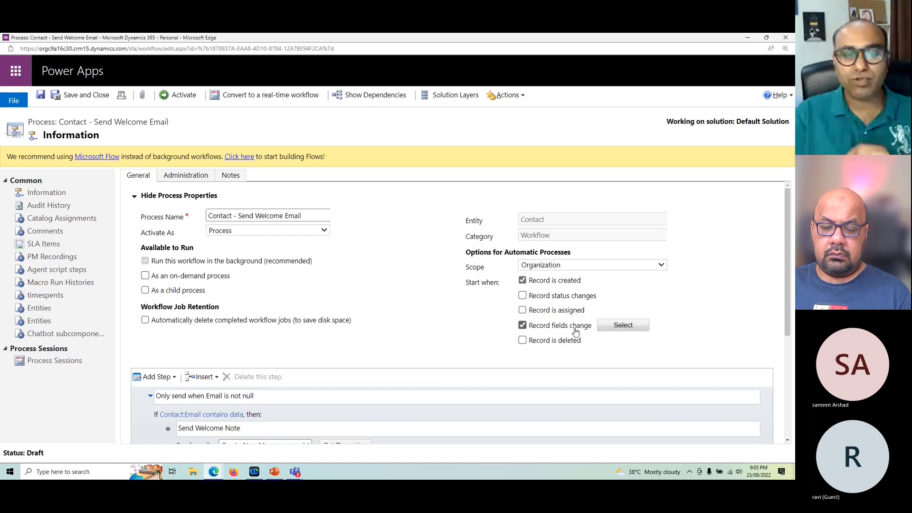
pyautogui.click(622, 325)
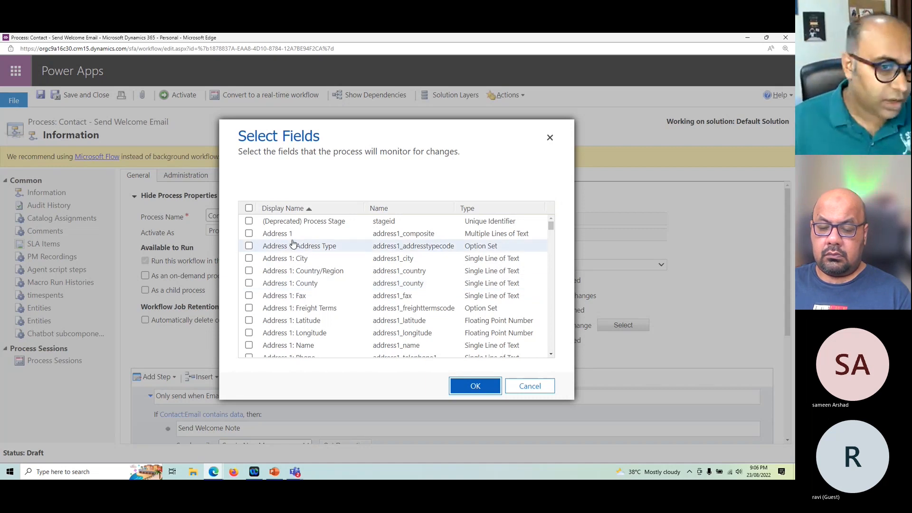
pyautogui.hotkey('ctrl', 'f')
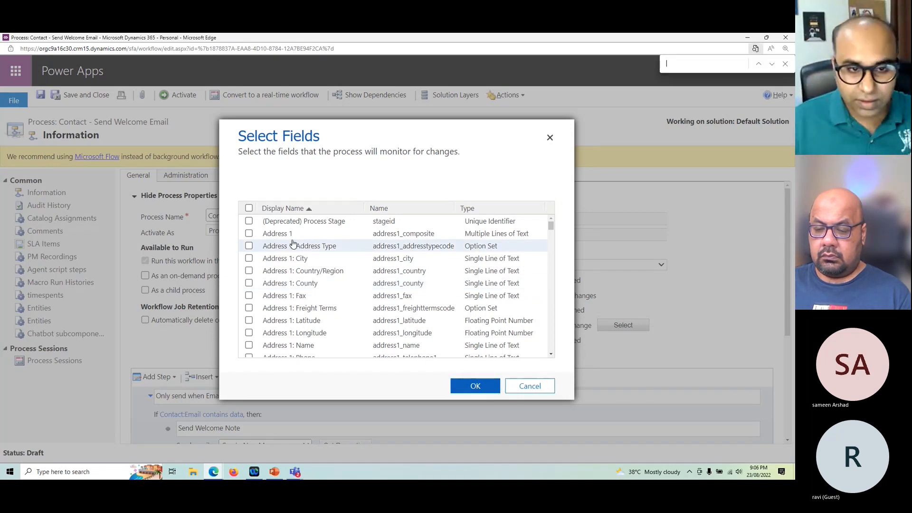
pyautogui.click(249, 209)
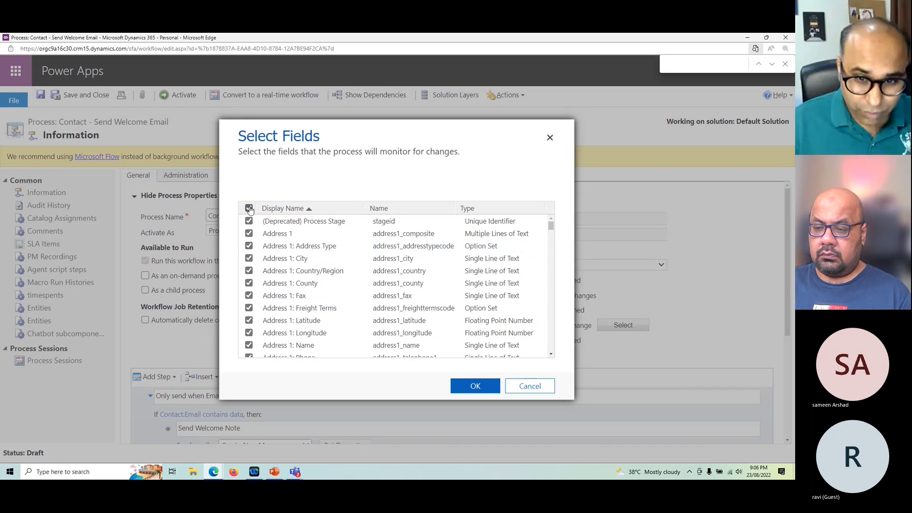
pyautogui.click(249, 209)
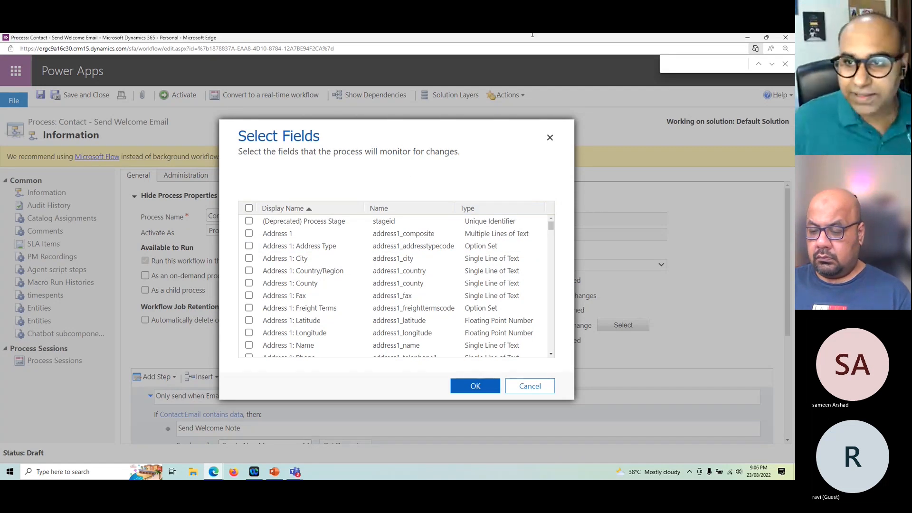
pyautogui.click(701, 65)
pyautogui.write('email')
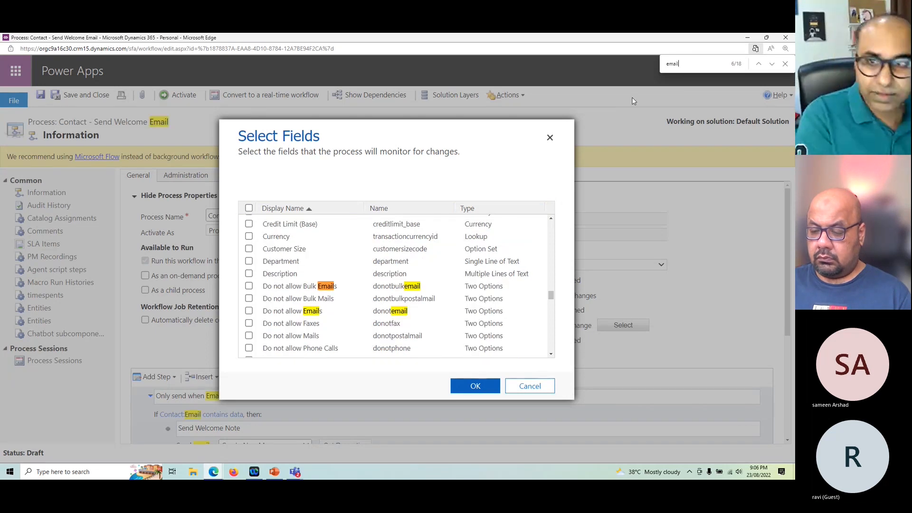
pyautogui.write('address')
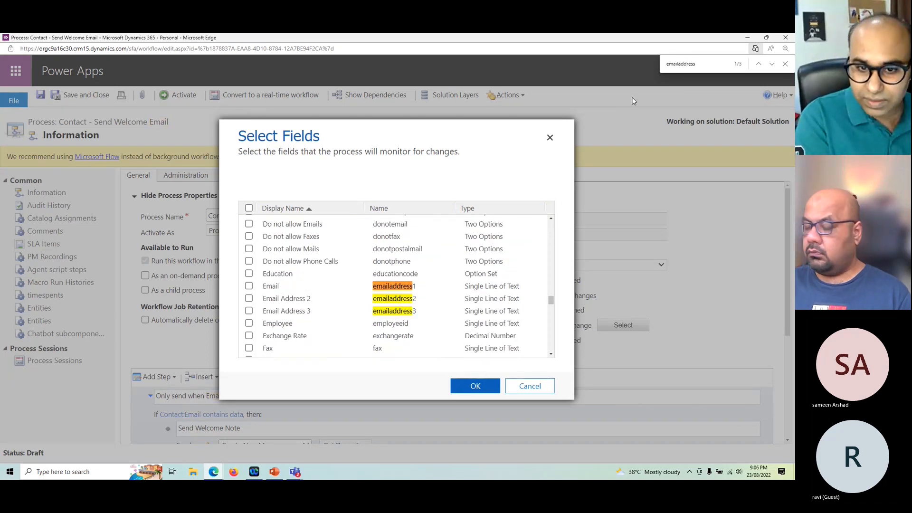
pyautogui.click(380, 288)
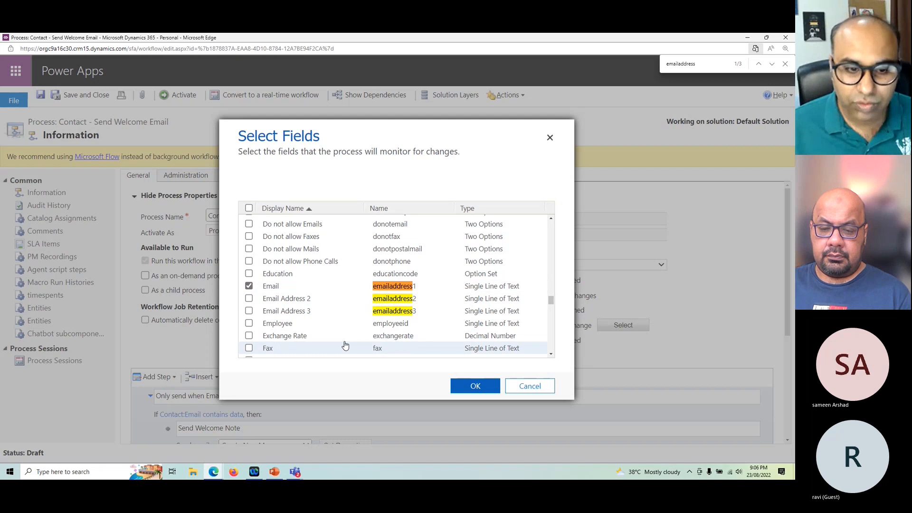
# Step: Find the Owner field in the monitored-fields selection, add it and confirm the selection
pyautogui.scroll(-10, 345, 346)
pyautogui.scroll(-10, 345, 352)
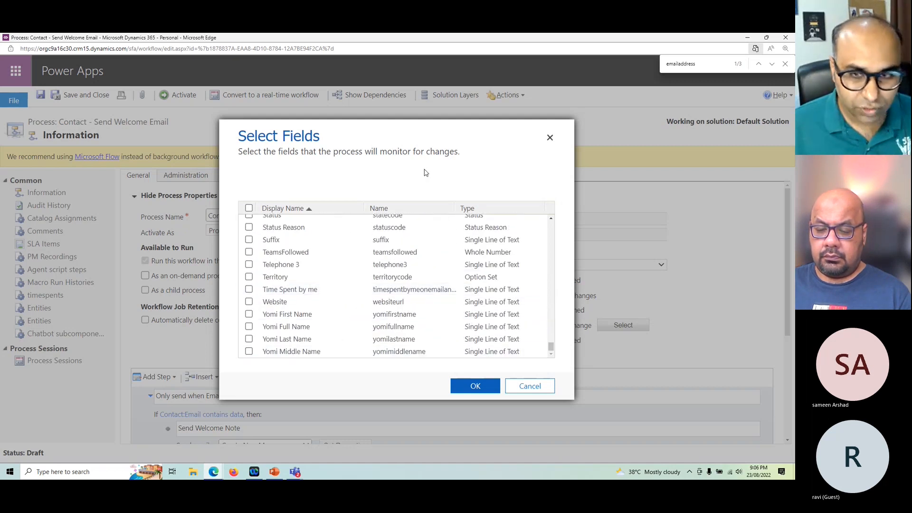
pyautogui.doubleClick(705, 67)
pyautogui.write('e')
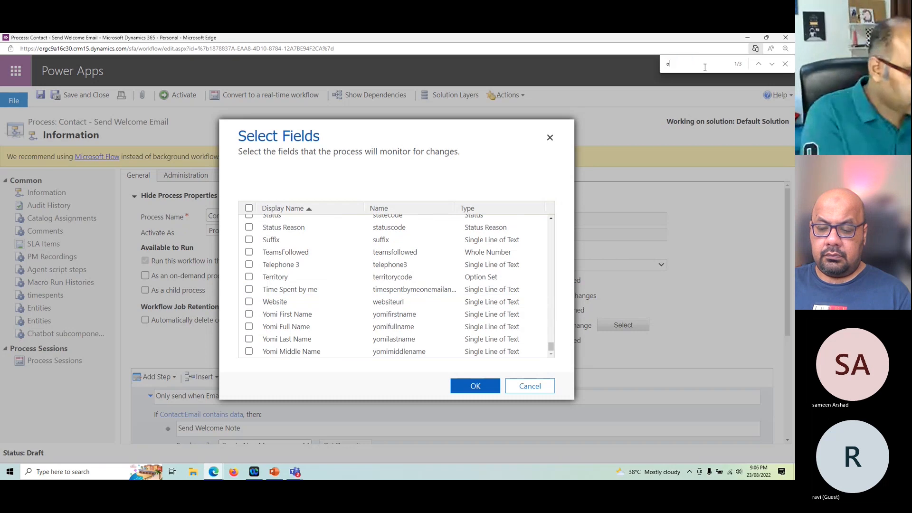
pyautogui.write('wner')
pyautogui.click(249, 286)
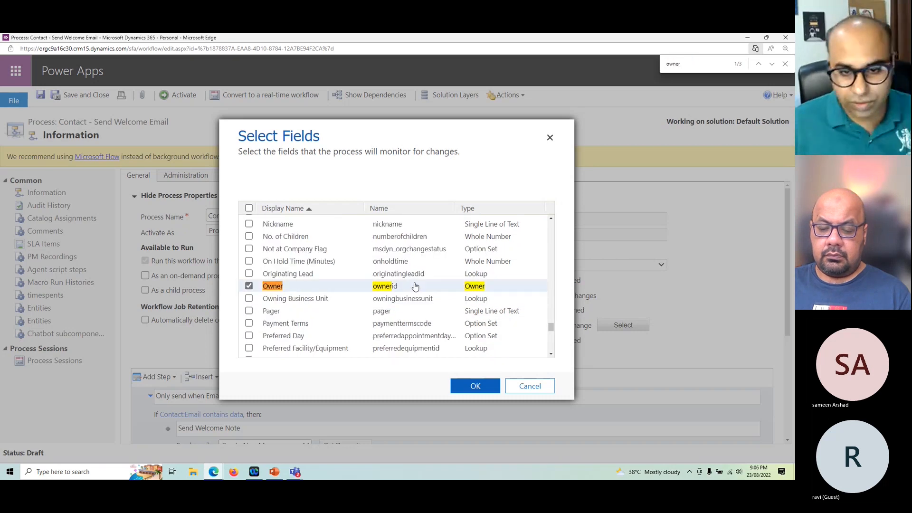
pyautogui.click(477, 386)
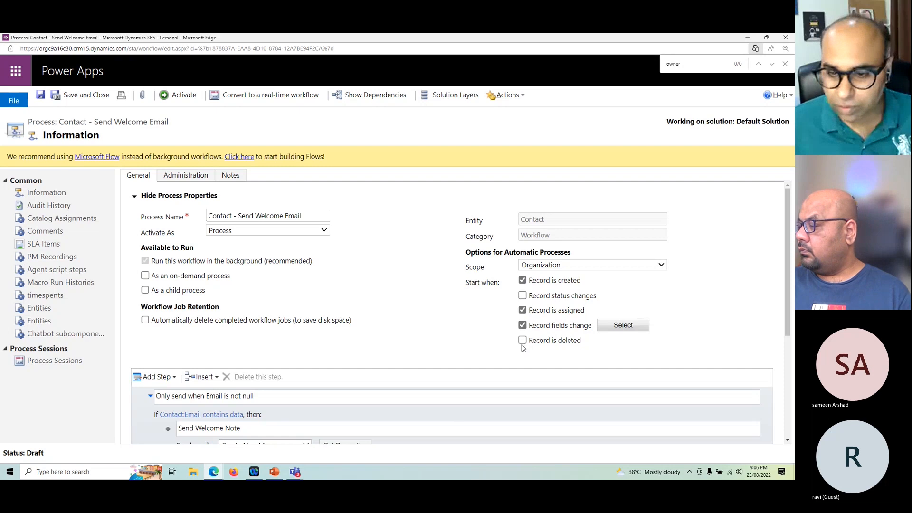
# Step: Open the A guy with Email record from My Active Contacts and examine its owner and contact fields
pyautogui.moveTo(213, 470)
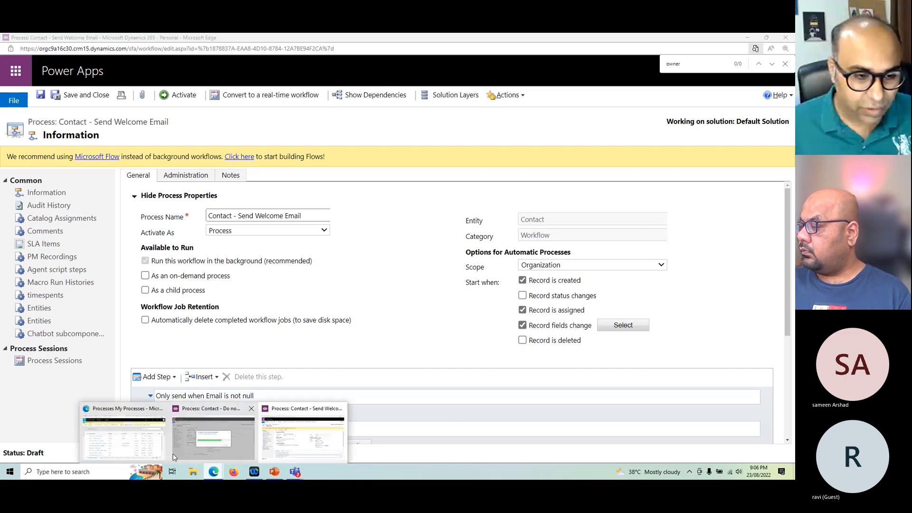
pyautogui.click(124, 437)
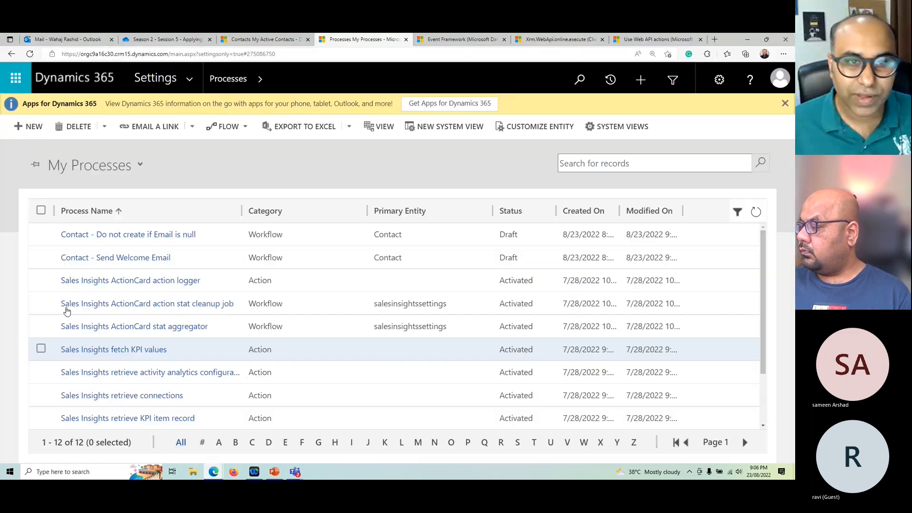
pyautogui.click(258, 38)
pyautogui.click(512, 220)
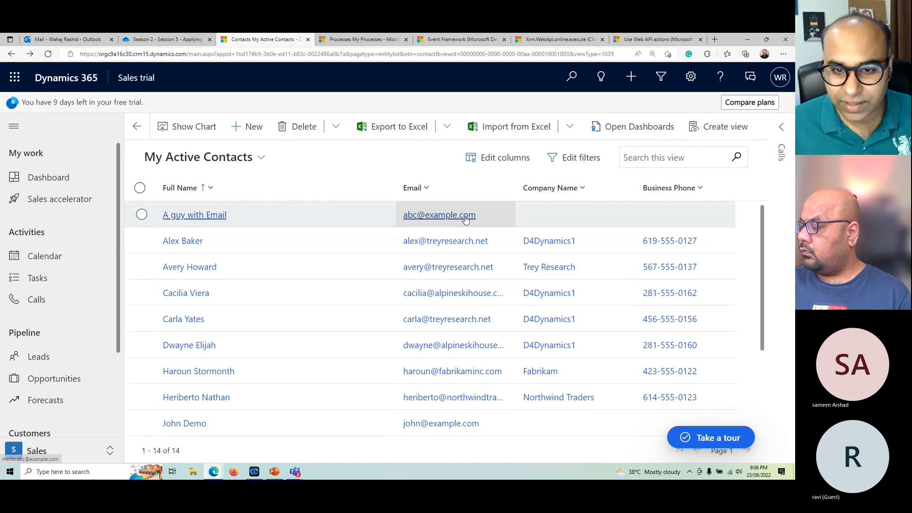
pyautogui.doubleClick(512, 219)
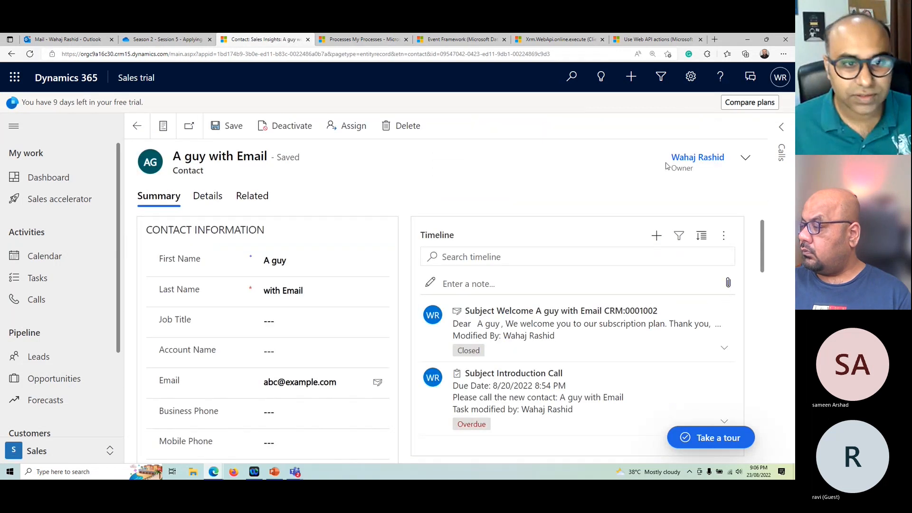
pyautogui.click(745, 157)
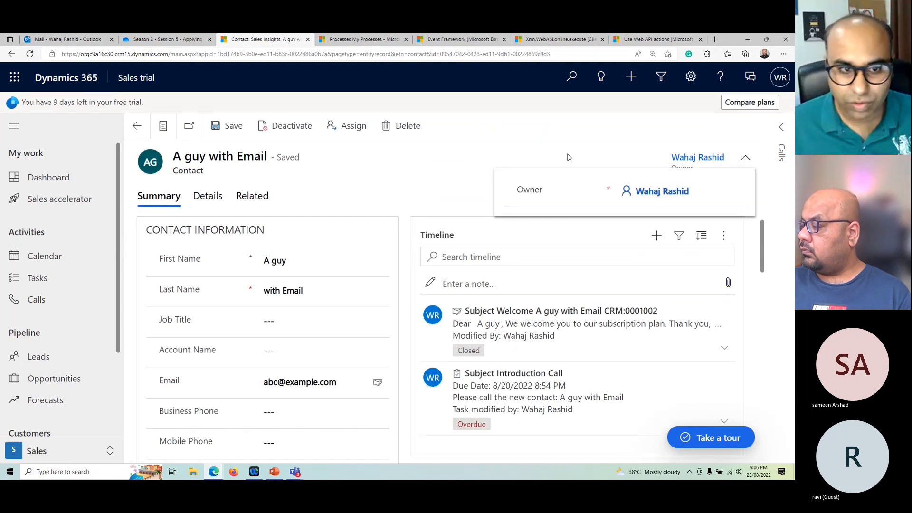
pyautogui.click(569, 157)
pyautogui.scroll(-8, 287, 238)
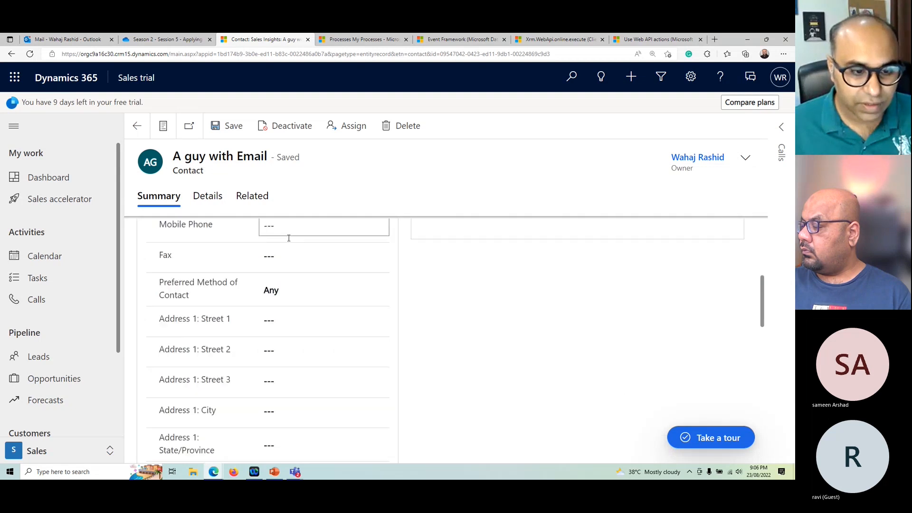
pyautogui.scroll(8, 542, 325)
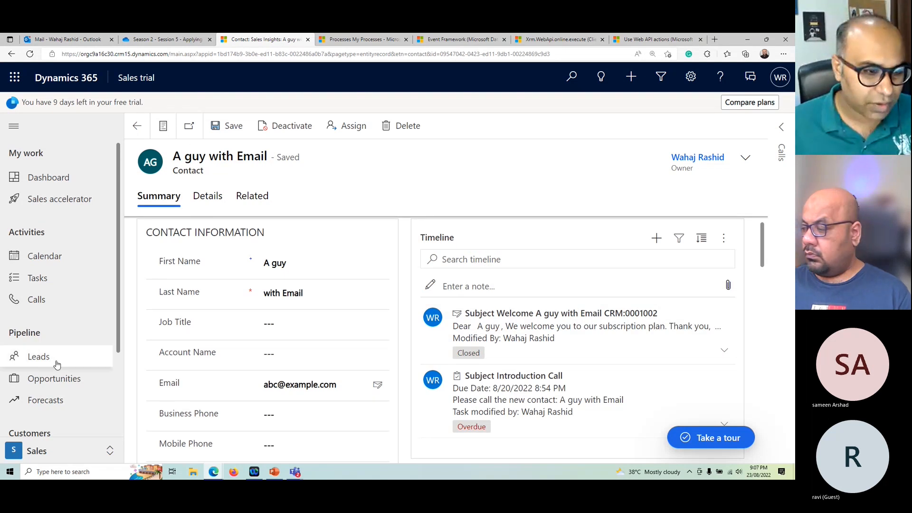
pyautogui.scroll(-2, 91, 347)
pyautogui.scroll(-1, 93, 341)
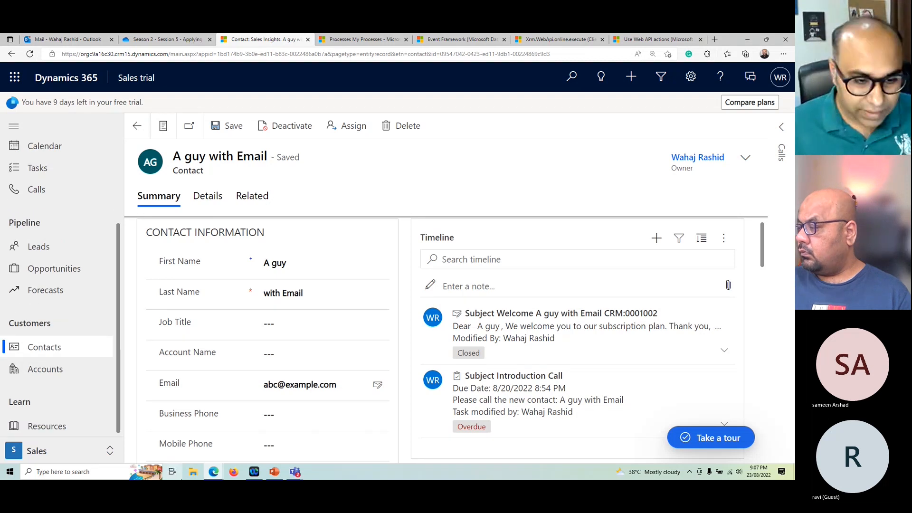
# Step: Return to the Contact - Do not create if Email is null workflow, dismiss the stalled activation and review its triggers and stop action
pyautogui.moveTo(214, 471)
pyautogui.click(225, 436)
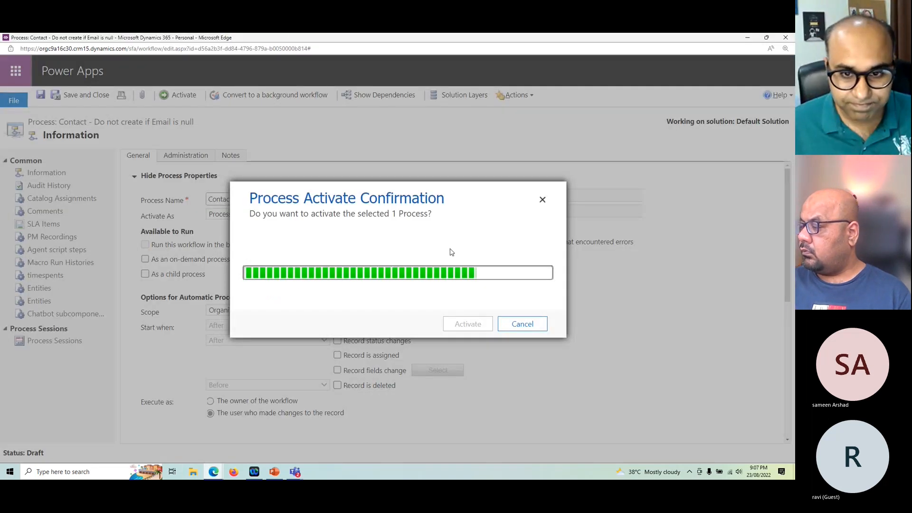
pyautogui.click(524, 327)
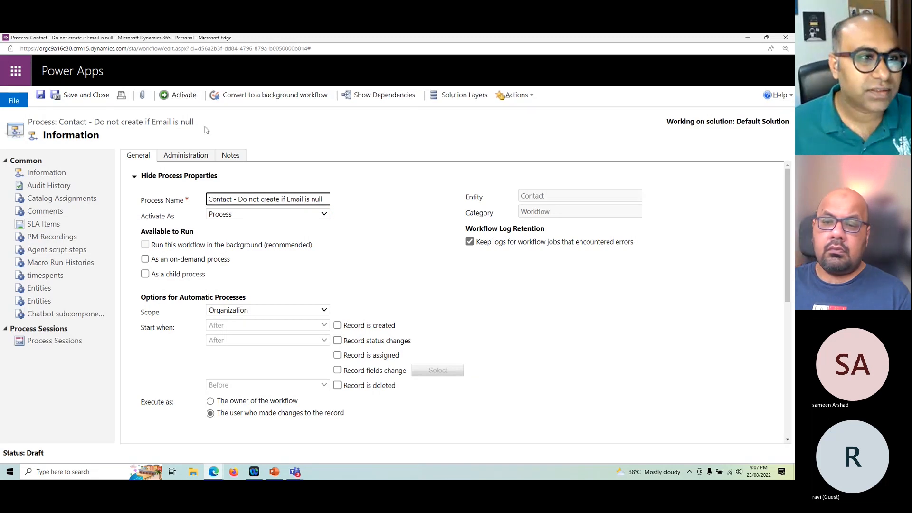
pyautogui.scroll(-3, 410, 303)
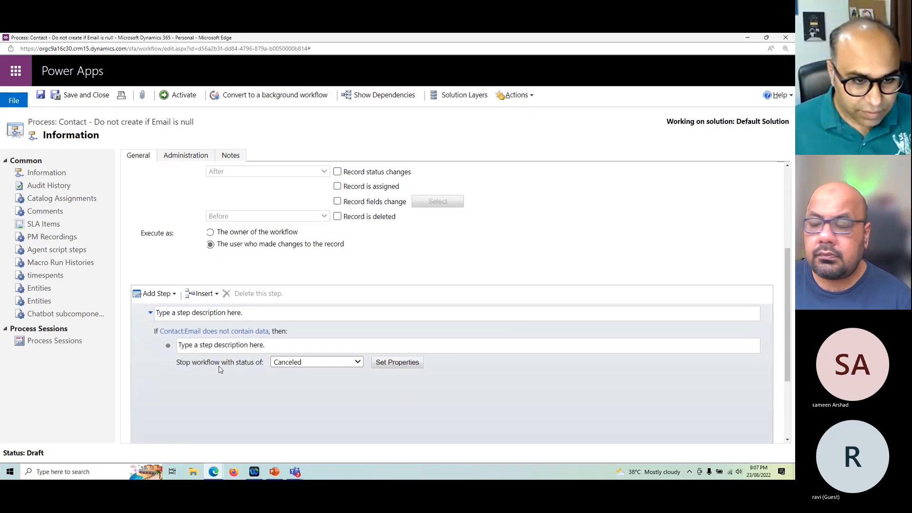
pyautogui.scroll(2, 267, 353)
pyautogui.scroll(2, 267, 354)
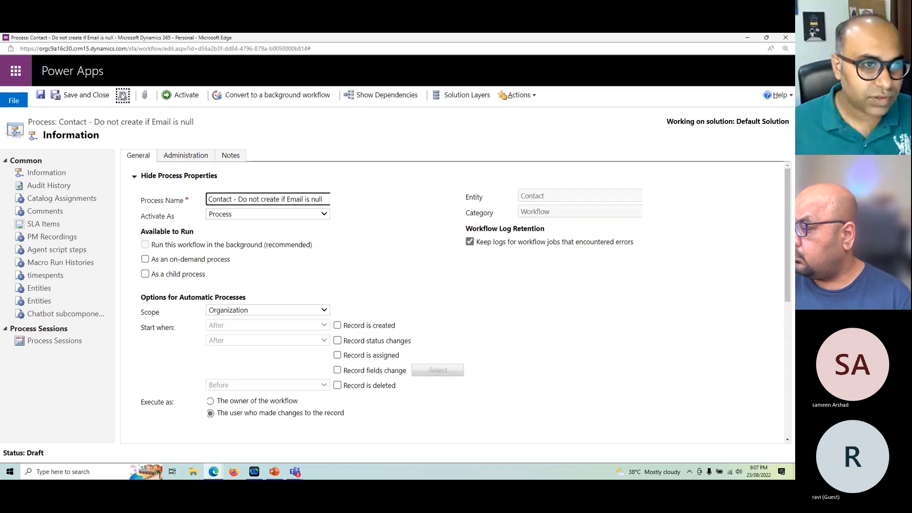
pyautogui.click(182, 95)
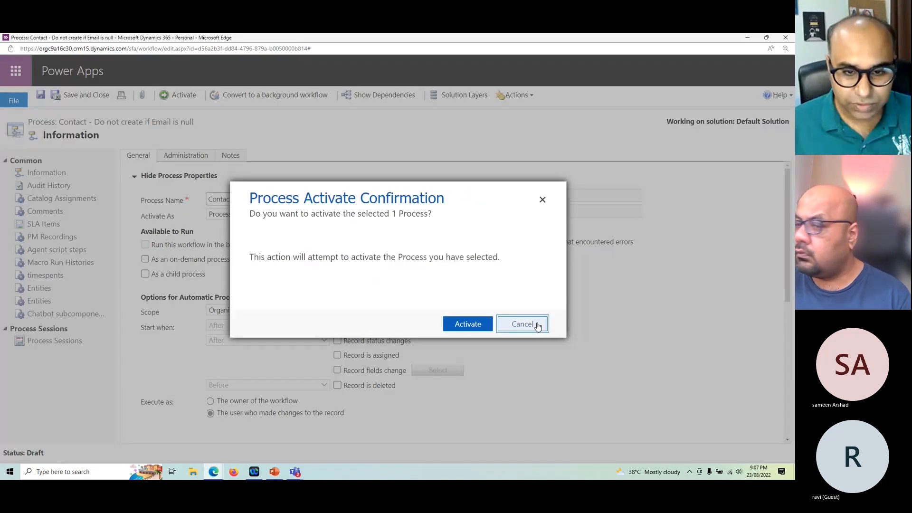
pyautogui.click(523, 323)
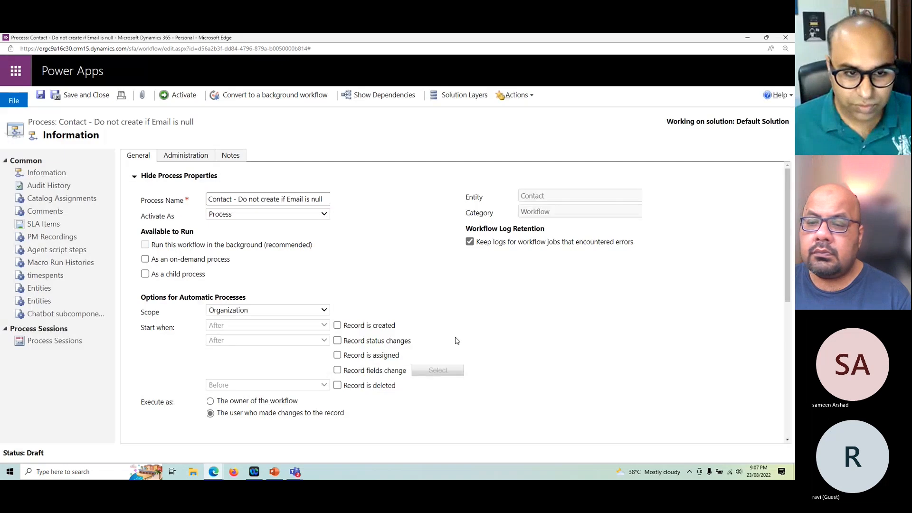
# Step: Make the Contact - Do not create if Email is null workflow start when a record is created, and activate it
pyautogui.click(369, 329)
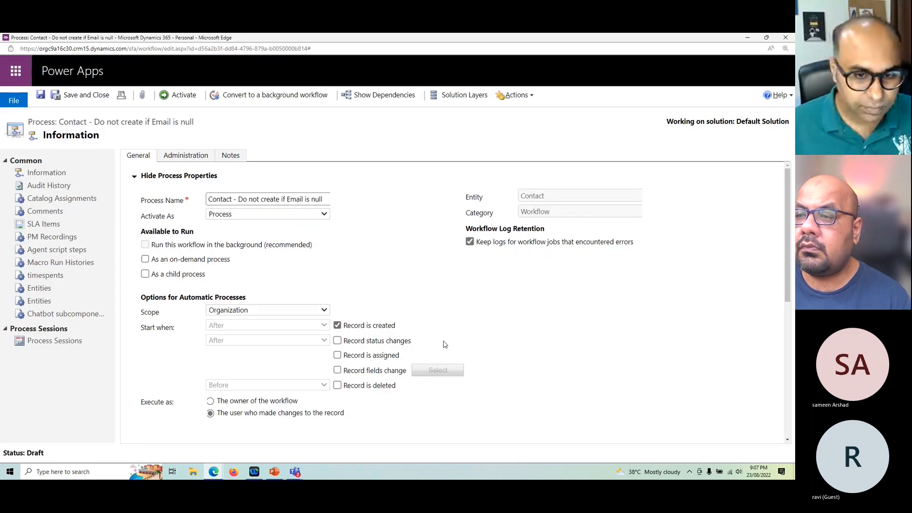
pyautogui.click(180, 97)
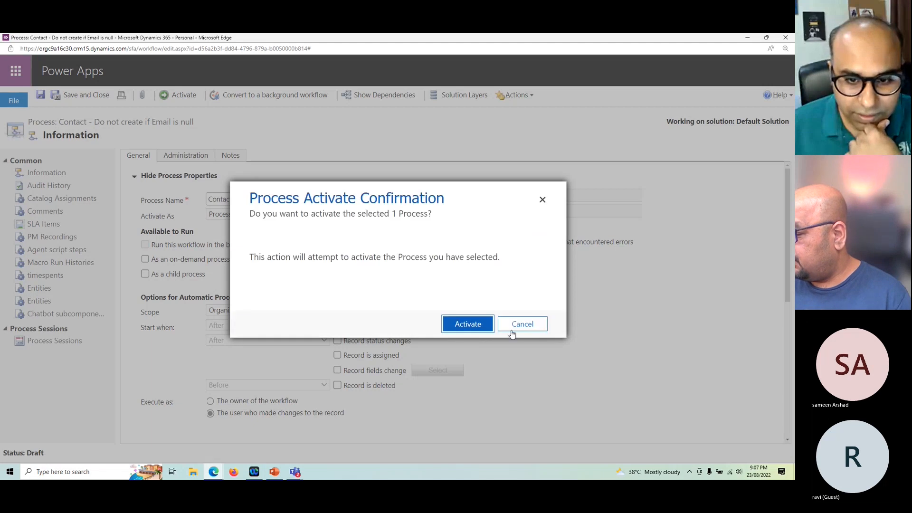
pyautogui.click(468, 325)
# Step: Switch to the Contact - Send Welcome Email workflow and activate it with its updated triggers
pyautogui.click(211, 477)
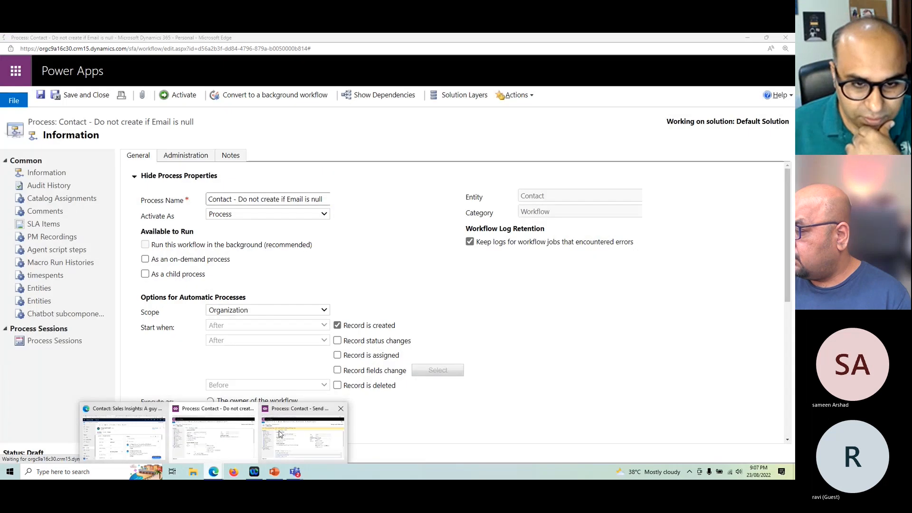
pyautogui.click(281, 433)
pyautogui.click(183, 97)
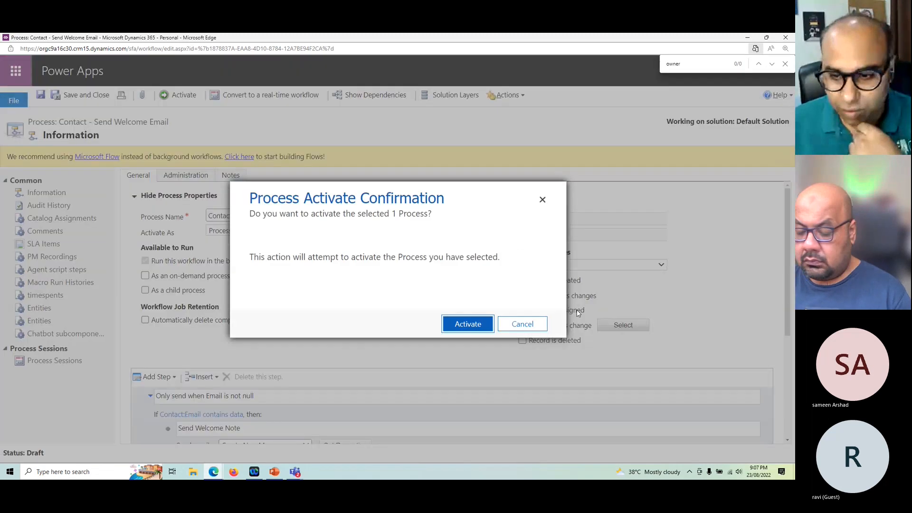
pyautogui.click(467, 324)
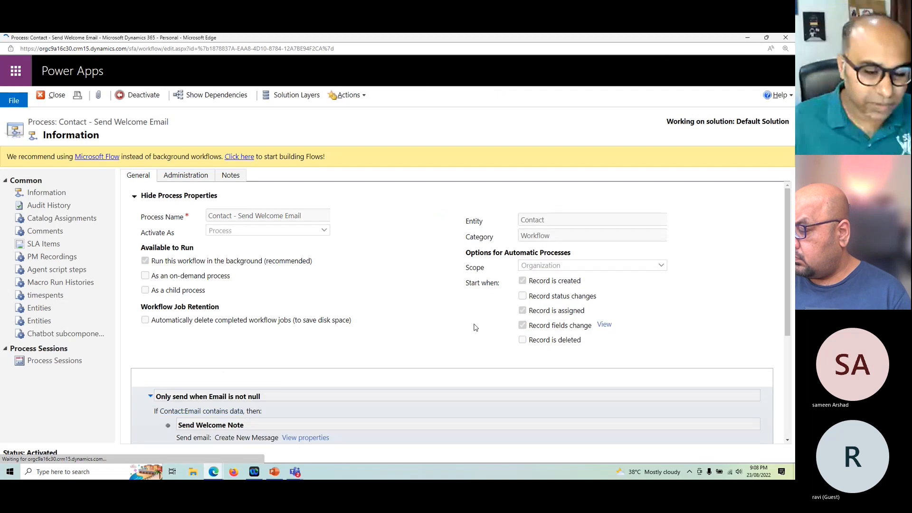
# Step: Go back to My Active Contacts and try to quick-create a contact with only a last name and no email
pyautogui.moveTo(216, 473)
pyautogui.click(114, 416)
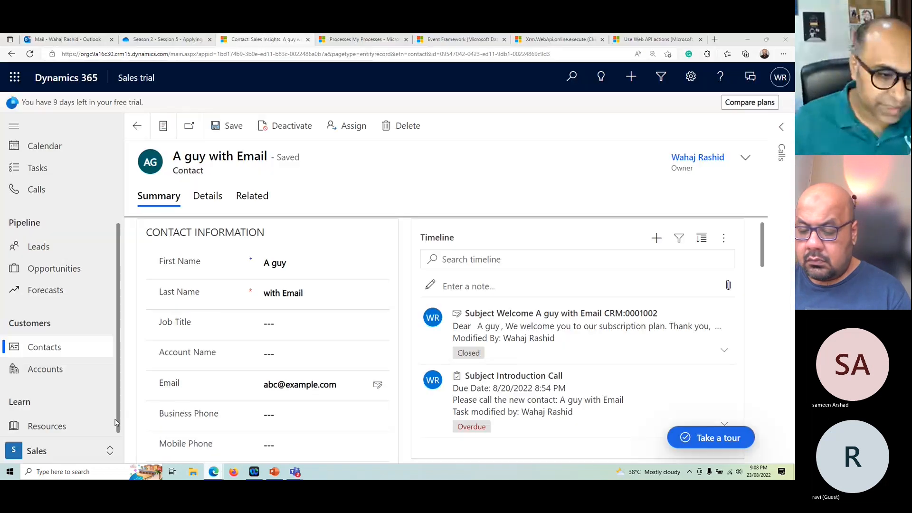
pyautogui.click(137, 127)
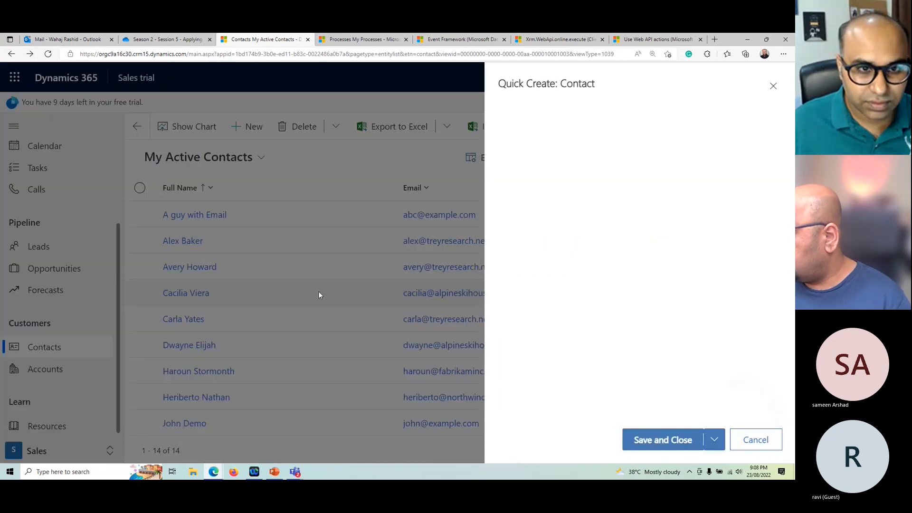
pyautogui.click(639, 215)
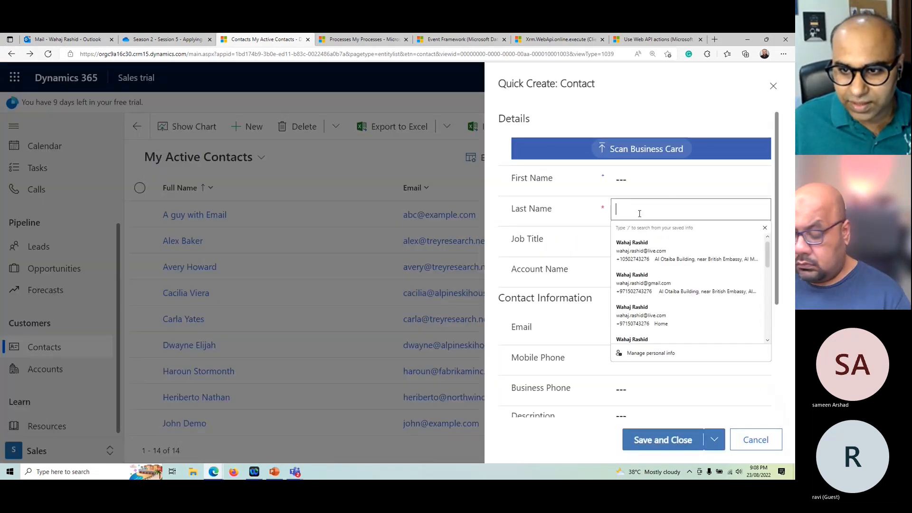
pyautogui.write('Adnan')
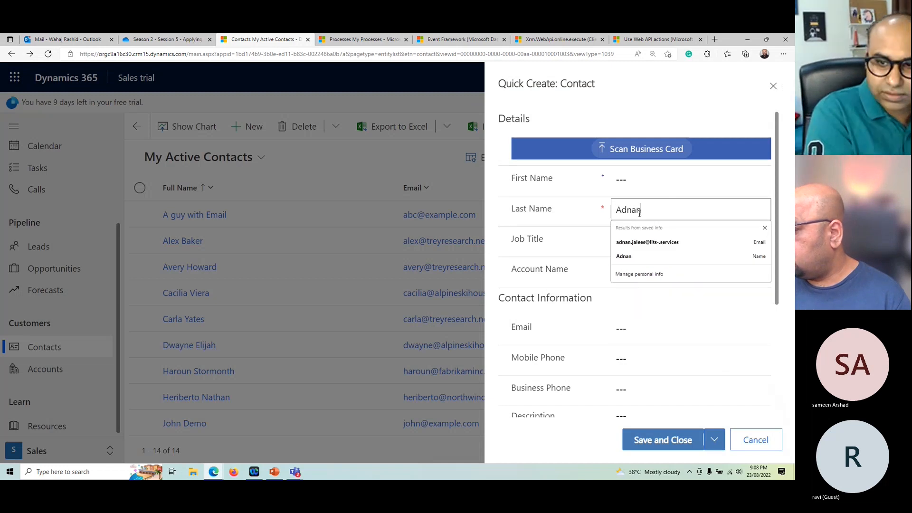
pyautogui.click(625, 285)
pyautogui.scroll(-1, 639, 285)
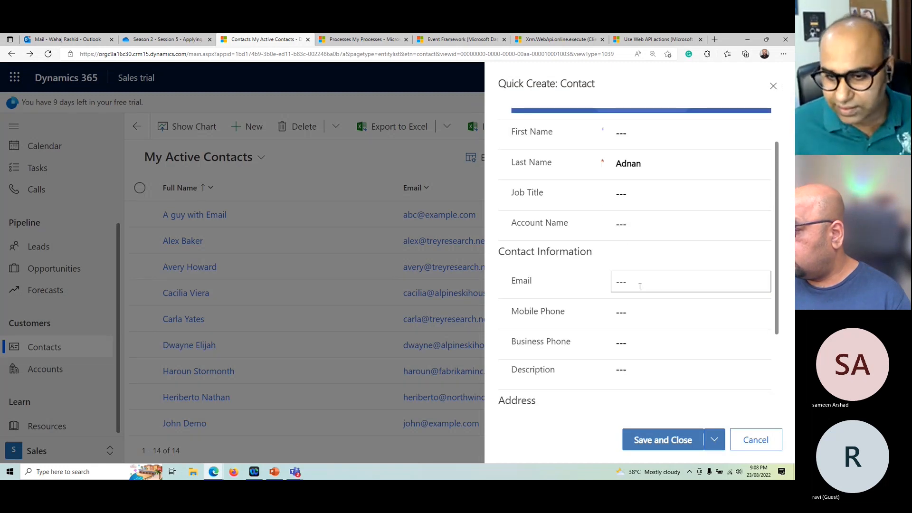
pyautogui.click(666, 445)
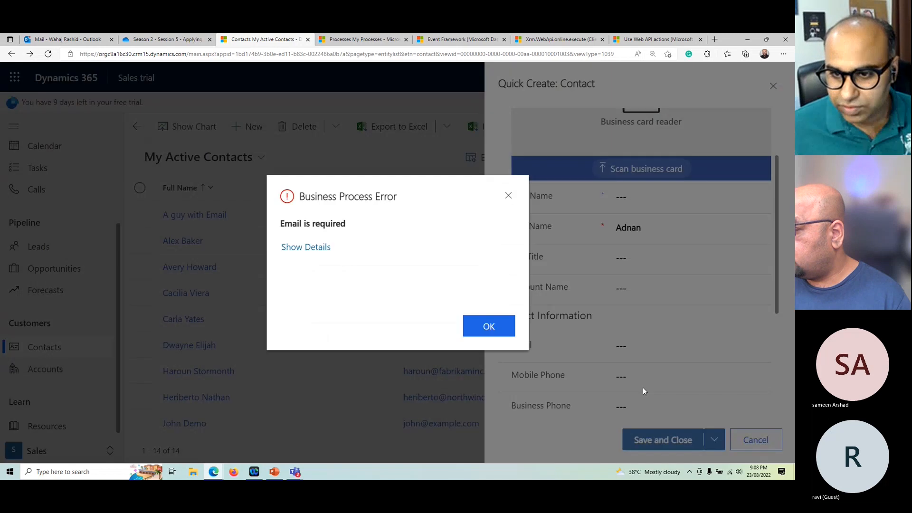
# Step: Show the Business Process Error details, download the error log and open the file
pyautogui.moveTo(279, 222); pyautogui.dragTo(351, 227)
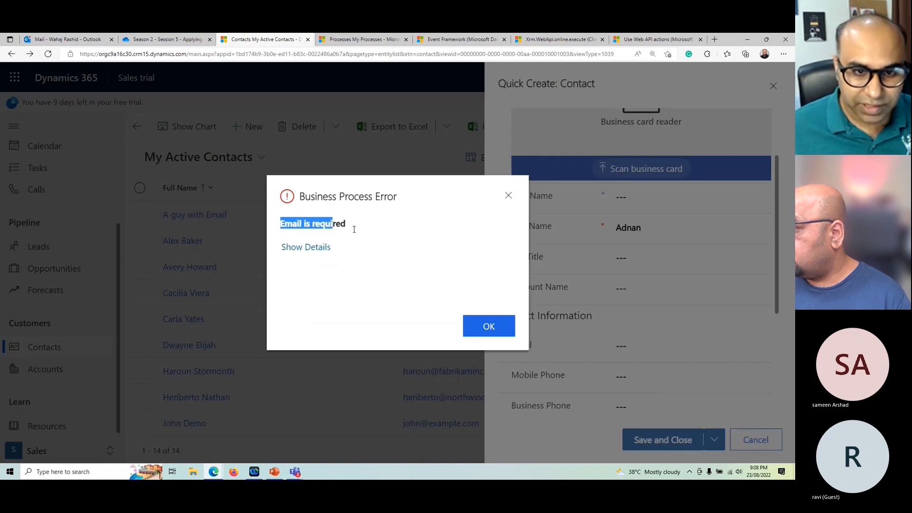
pyautogui.click(317, 249)
pyautogui.scroll(-2, 387, 254)
pyautogui.scroll(2, 375, 242)
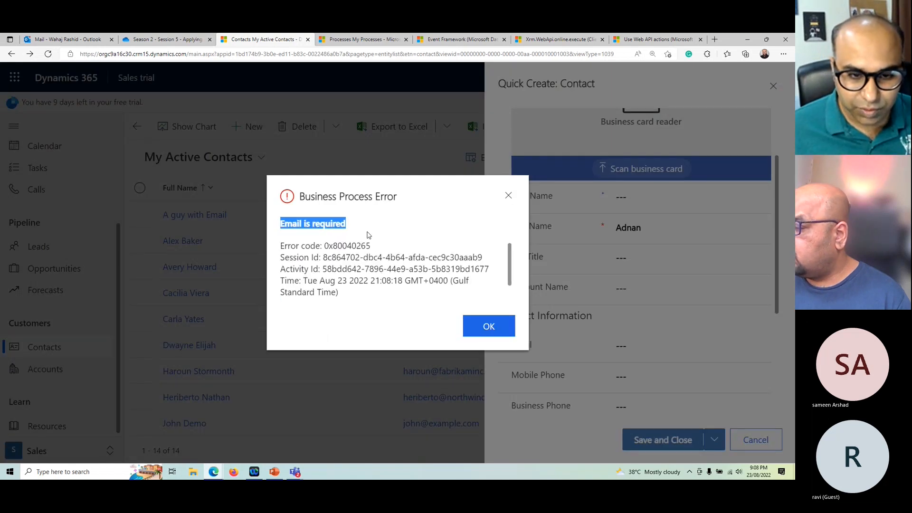
pyautogui.scroll(-2, 375, 256)
pyautogui.click(347, 301)
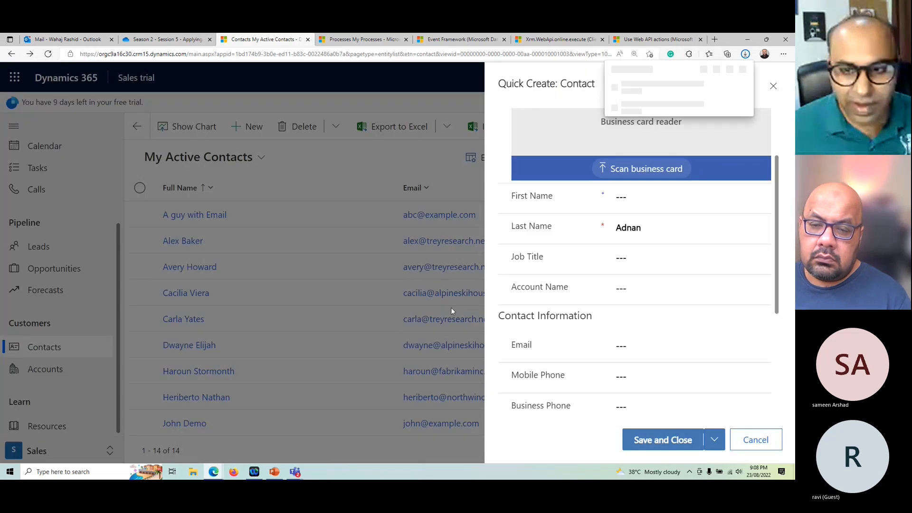
pyautogui.click(629, 91)
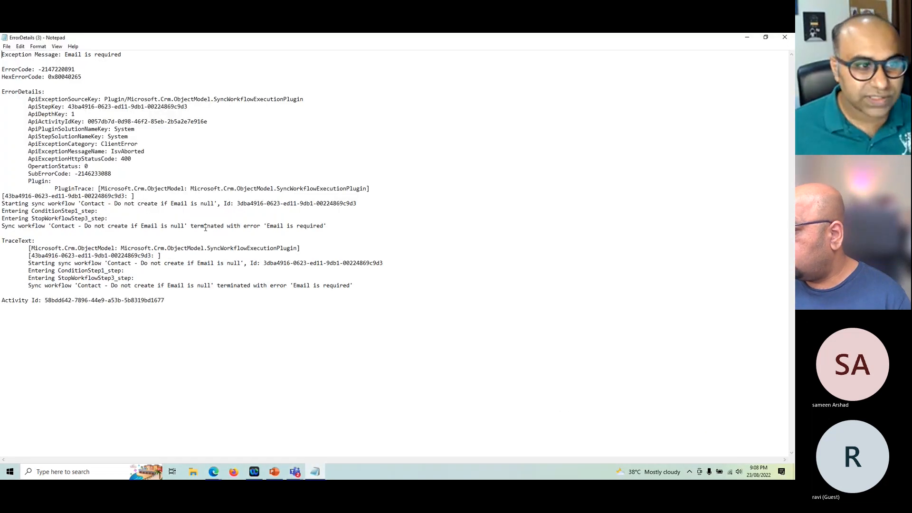
# Step: Examine the log line about the sync workflow's termination, checking the workflow name and error text, and close the file
pyautogui.doubleClick(6, 226)
pyautogui.click(50, 231)
pyautogui.moveTo(52, 227); pyautogui.dragTo(185, 227)
pyautogui.moveTo(279, 226); pyautogui.dragTo(328, 226)
pyautogui.click(785, 37)
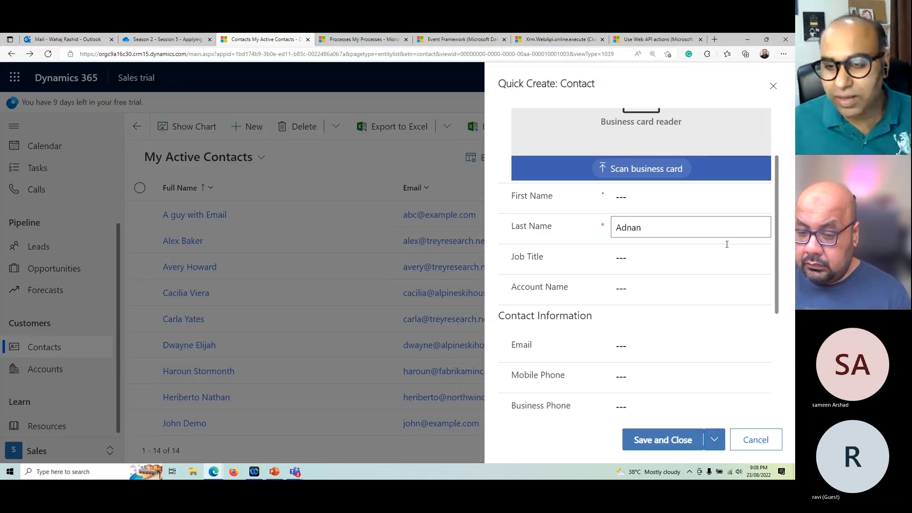
# Step: Leave the quick-create contact form and discard its unsaved changes
pyautogui.click(637, 342)
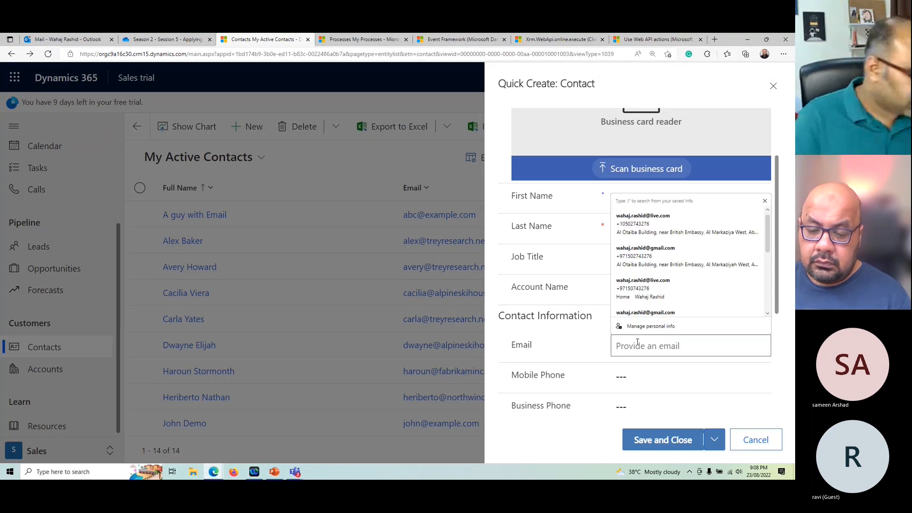
pyautogui.press('Escape')
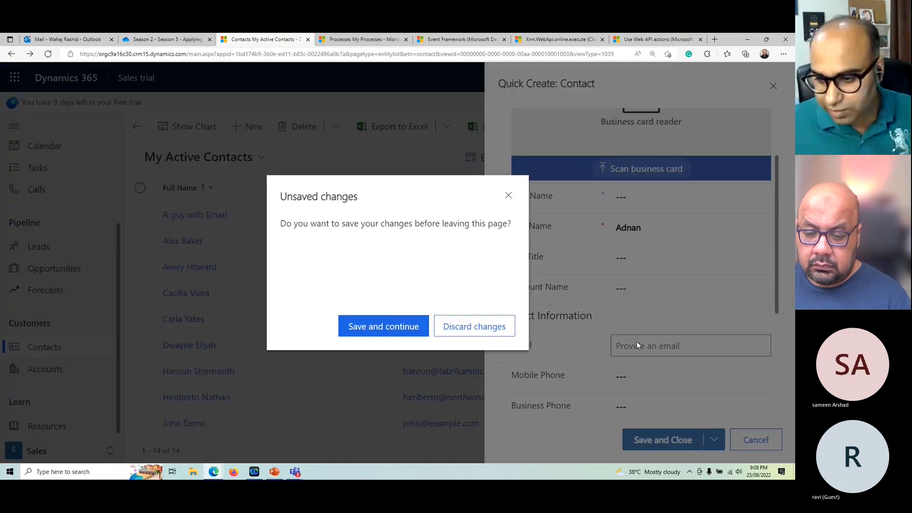
pyautogui.click(480, 326)
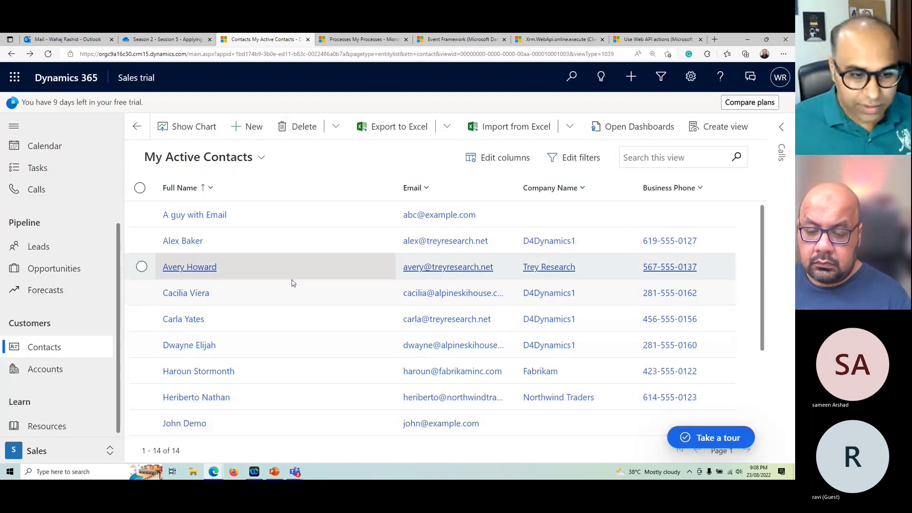
# Step: Find The guy with no Email in My Active Contacts and open the record
pyautogui.scroll(-2, 300, 301)
pyautogui.scroll(2, 255, 287)
pyautogui.scroll(-2, 276, 288)
pyautogui.scroll(-1, 276, 288)
pyautogui.click(204, 399)
pyautogui.scroll(-1, 263, 310)
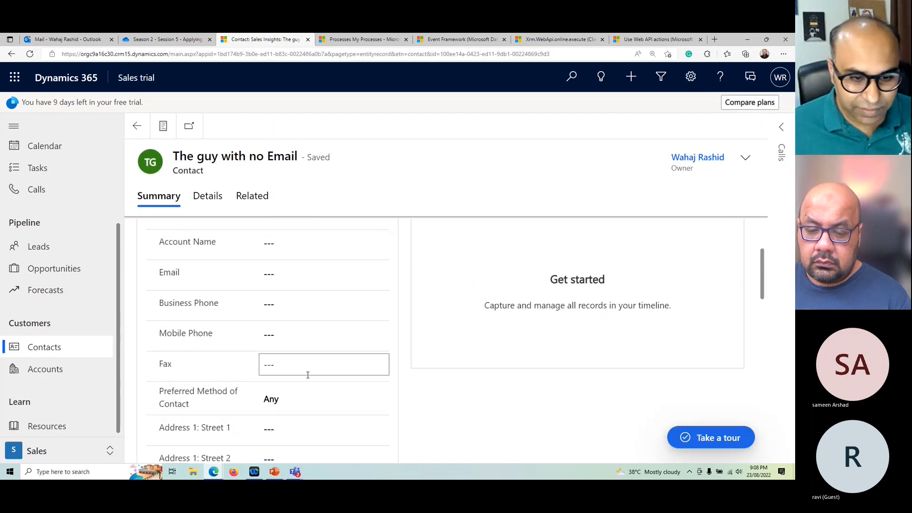
# Step: Fill in the contact's email with a sample address and save the record
pyautogui.scroll(1, 305, 372)
pyautogui.click(304, 310)
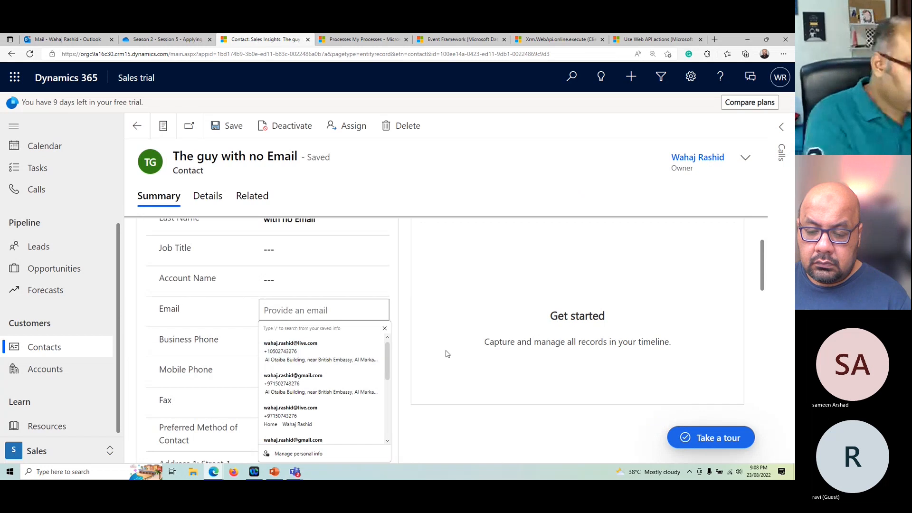
pyautogui.write('now ')
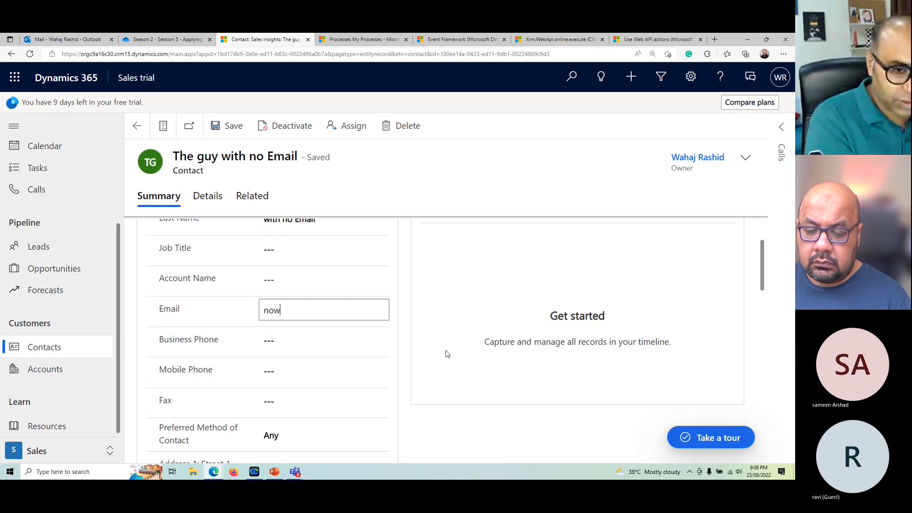
pyautogui.write('l')
pyautogui.write('have')
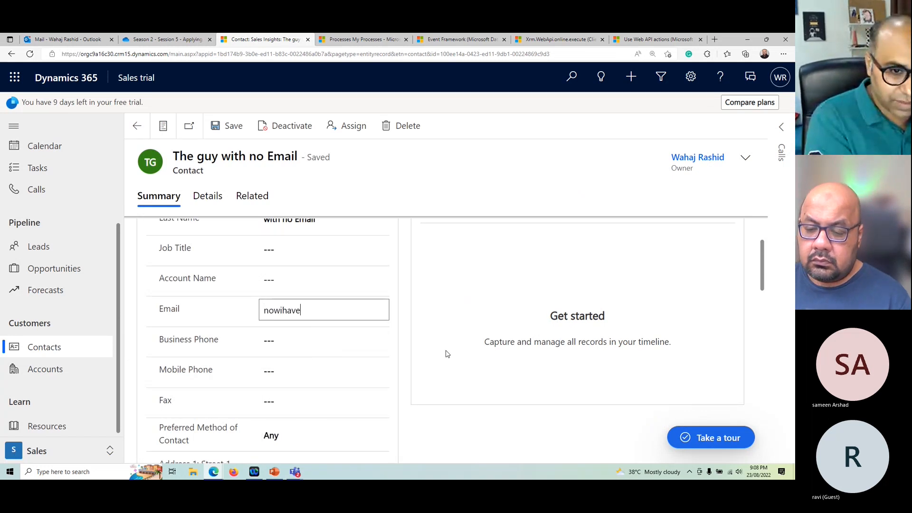
pyautogui.write('email@exam')
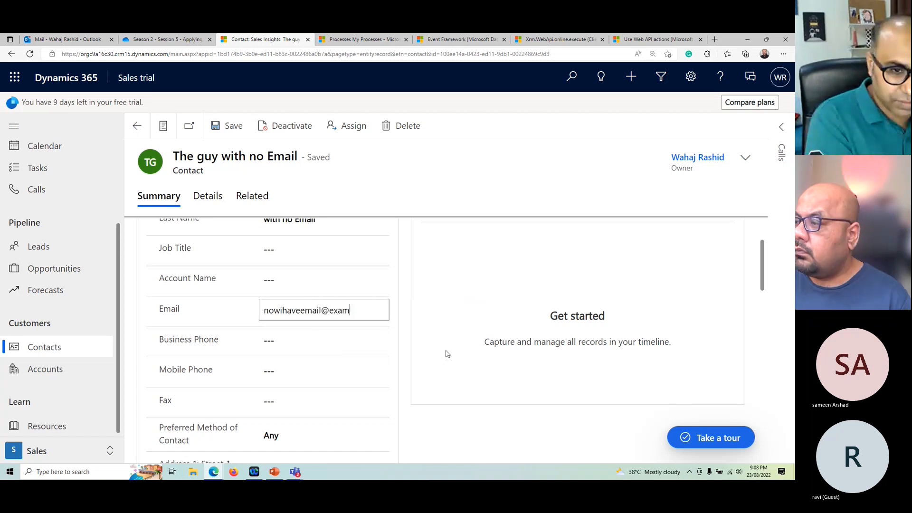
pyautogui.write('ple.com')
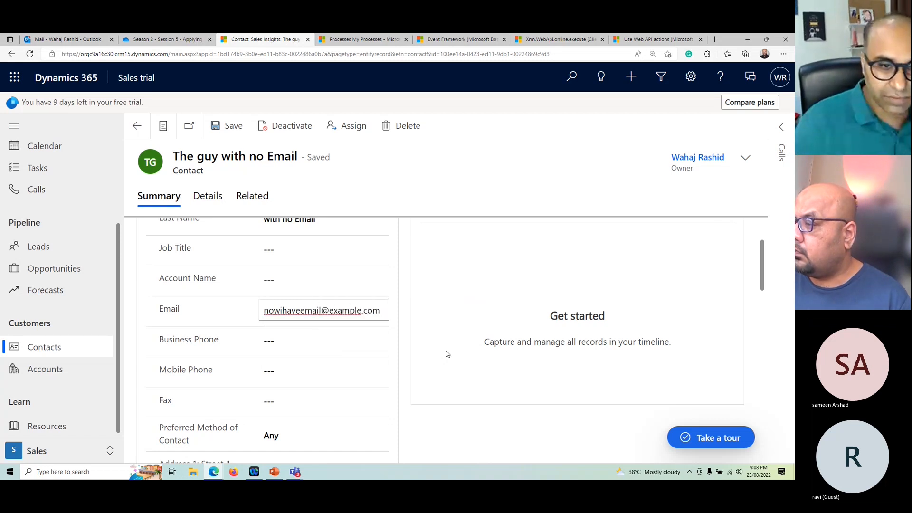
pyautogui.click(228, 125)
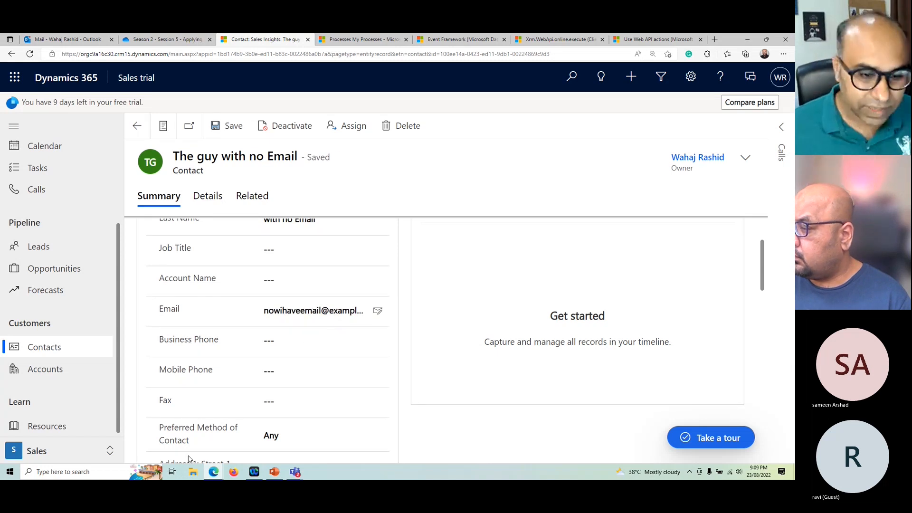
# Step: Return to the Contact - Send Welcome Email workflow and open its process sessions
pyautogui.moveTo(214, 470)
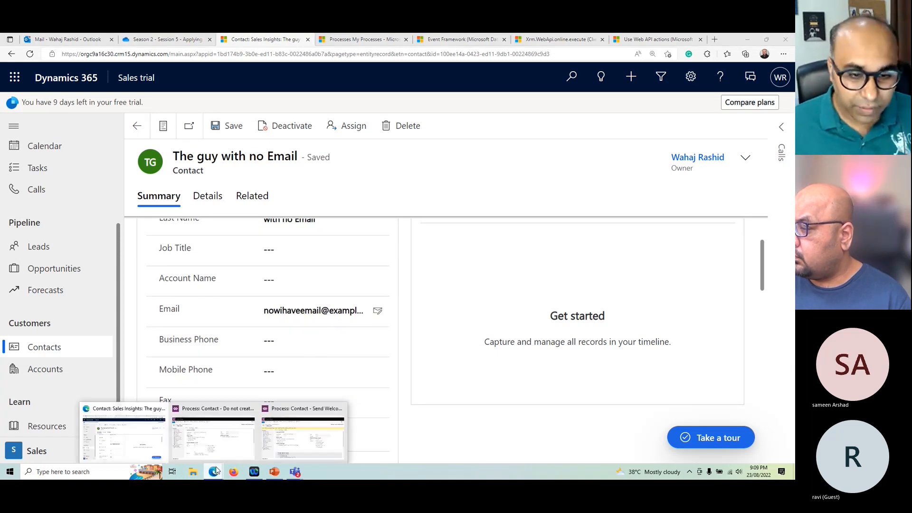
pyautogui.click(231, 434)
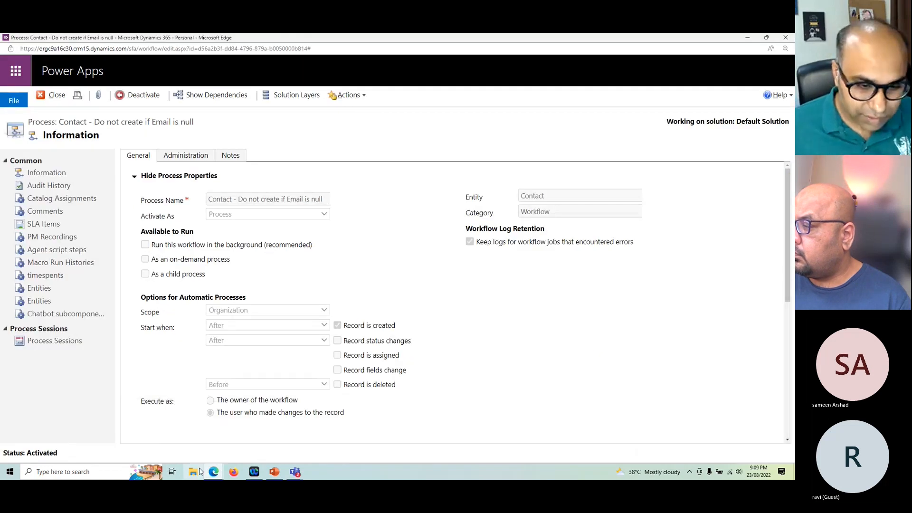
pyautogui.click(313, 433)
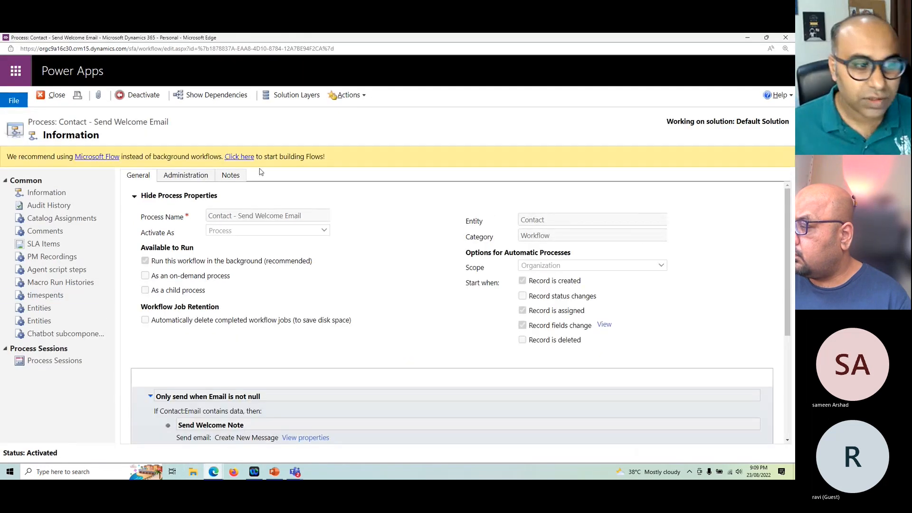
pyautogui.click(60, 362)
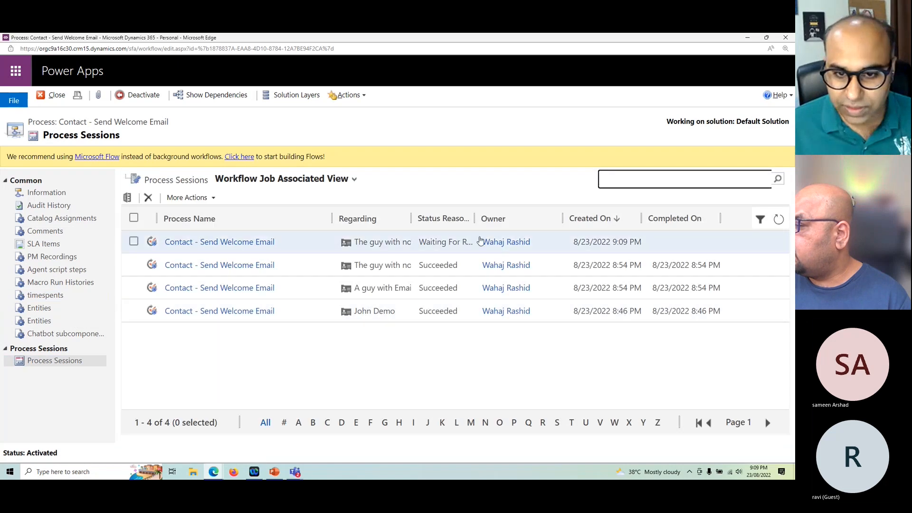
# Step: Refresh the process sessions, open the newest Contact - Send Welcome Email job and maximize its window to examine its progress
pyautogui.click(781, 220)
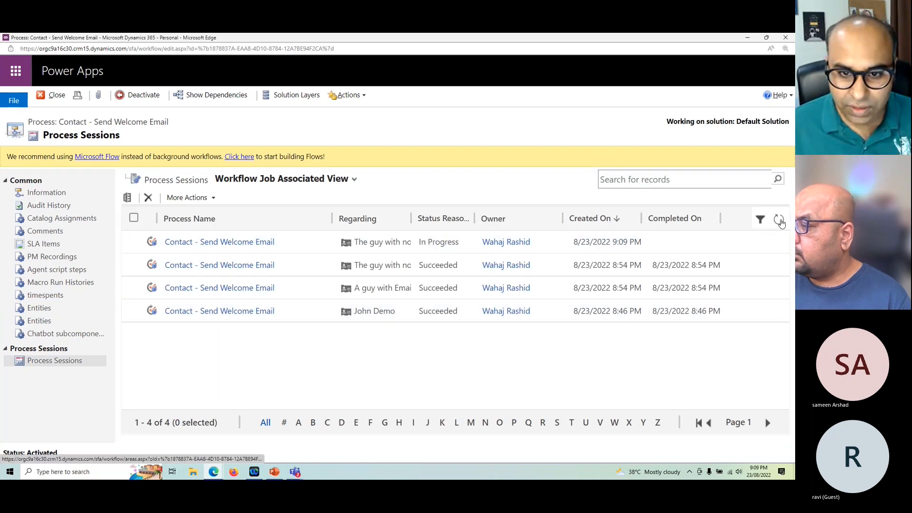
pyautogui.click(780, 220)
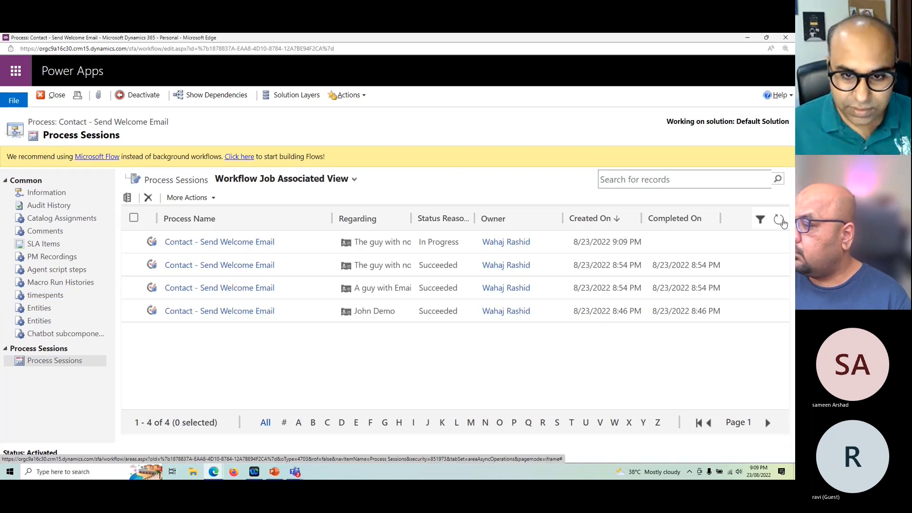
pyautogui.click(780, 219)
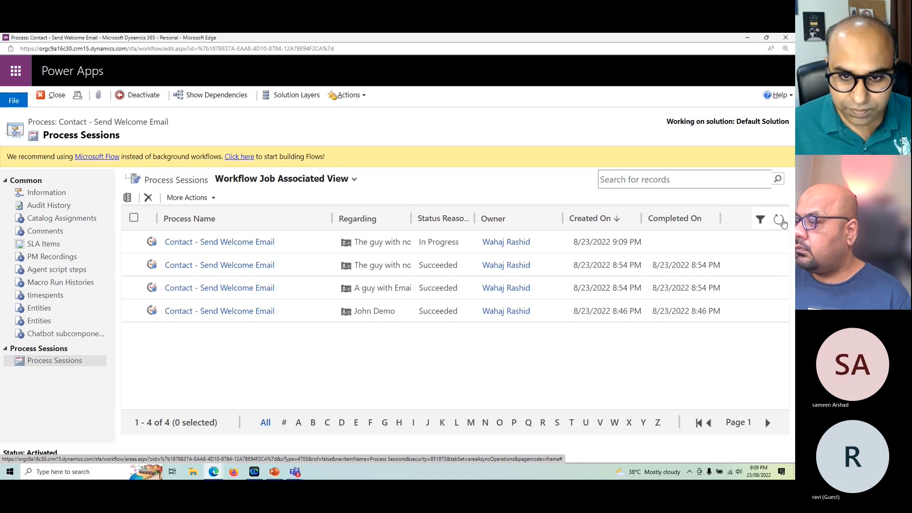
pyautogui.doubleClick(443, 242)
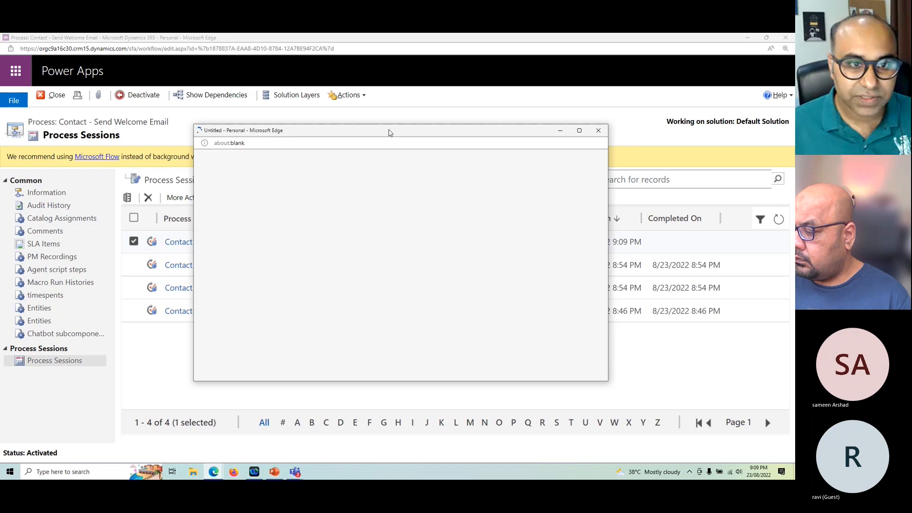
pyautogui.doubleClick(385, 134)
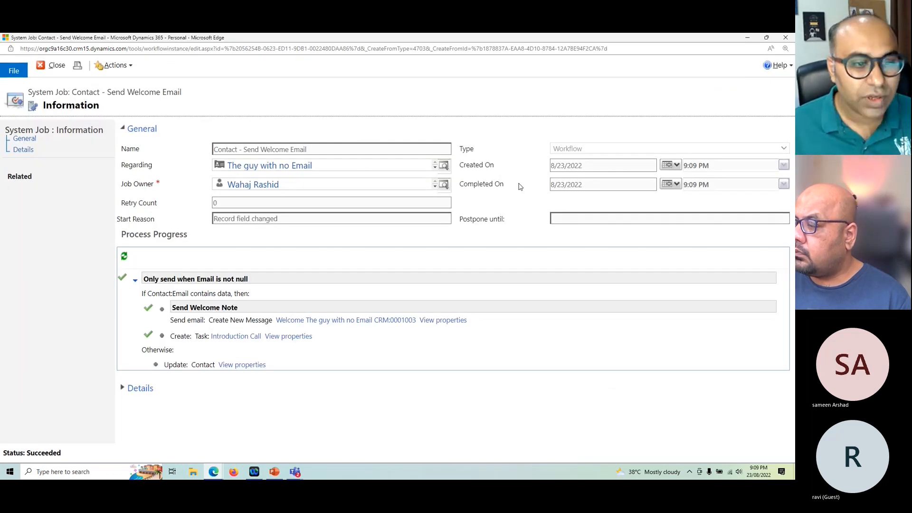
pyautogui.click(786, 37)
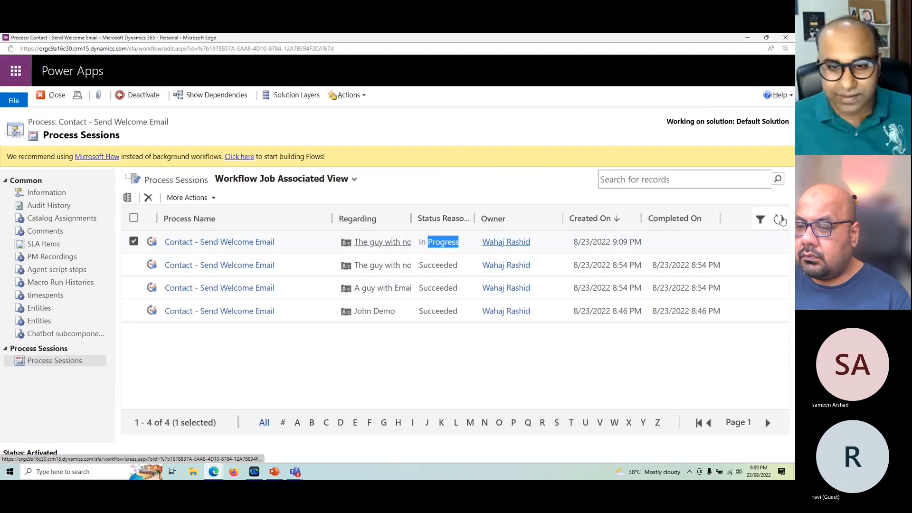
pyautogui.moveTo(213, 471)
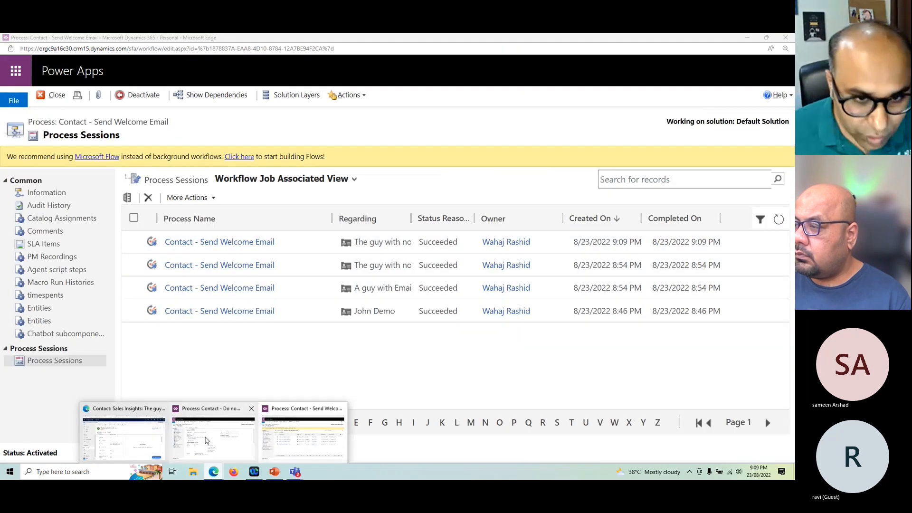
pyautogui.click(213, 420)
pyautogui.click(139, 95)
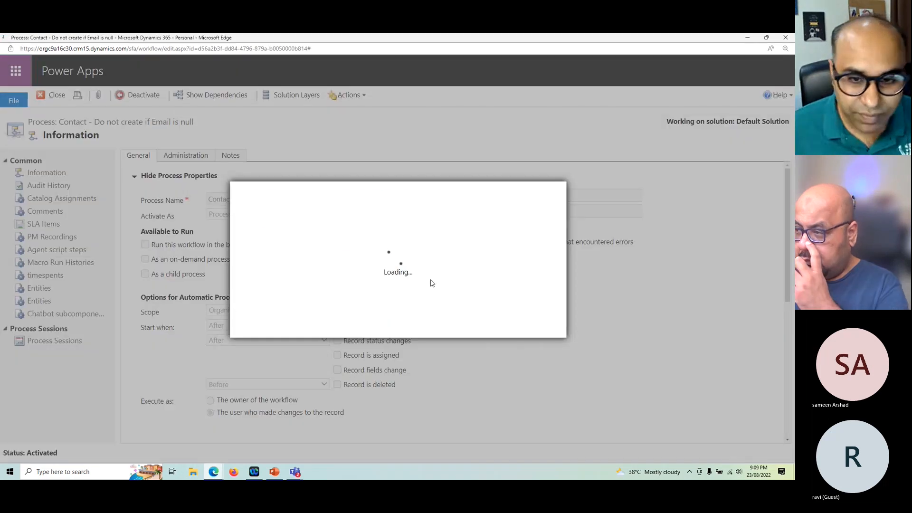
pyautogui.click(522, 324)
# Step: Deactivate the Contact - Send Welcome Email workflow and open its Information page
pyautogui.moveTo(213, 471)
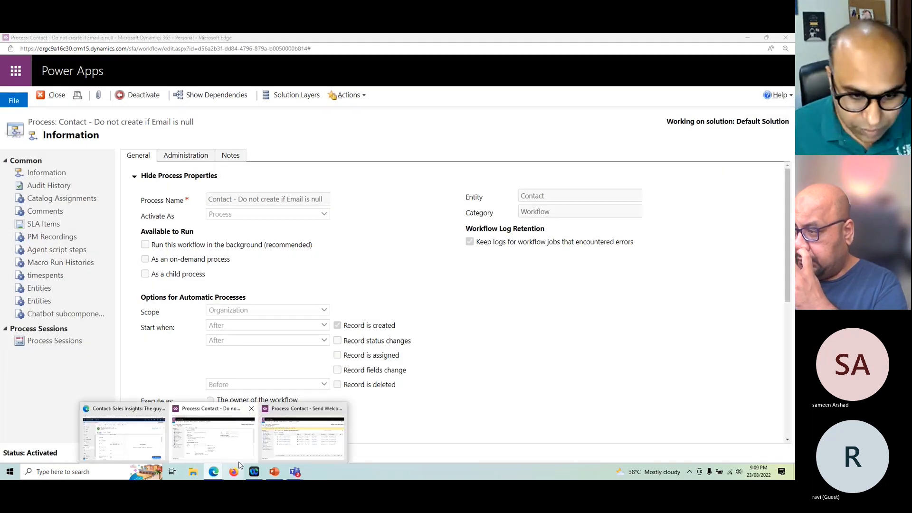
pyautogui.click(313, 441)
pyautogui.click(139, 95)
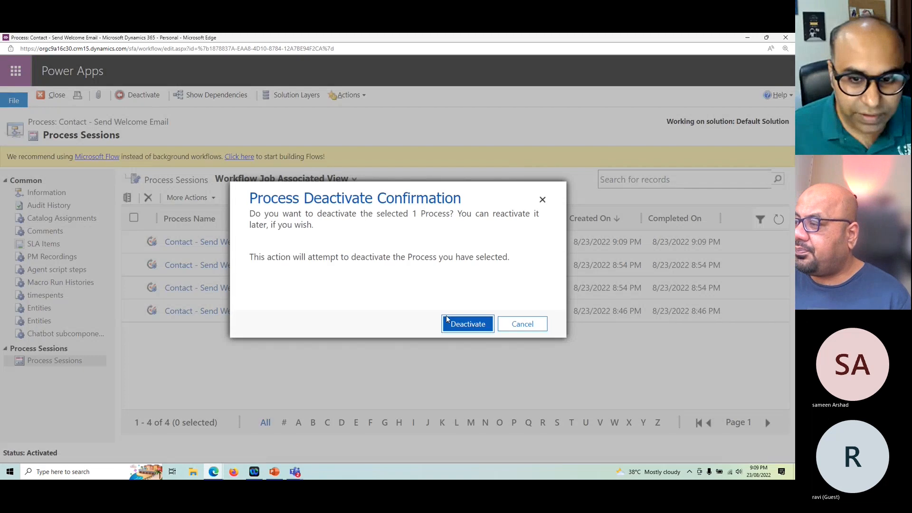
pyautogui.click(467, 325)
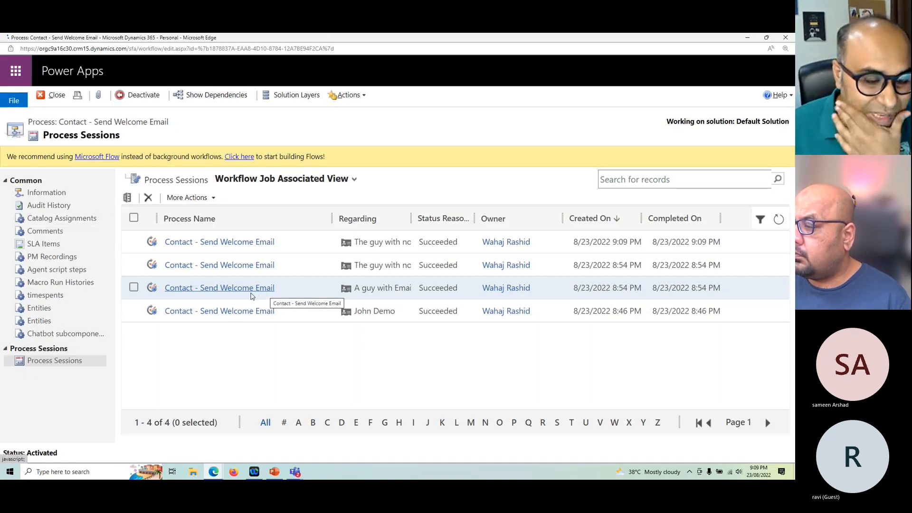
pyautogui.click(51, 193)
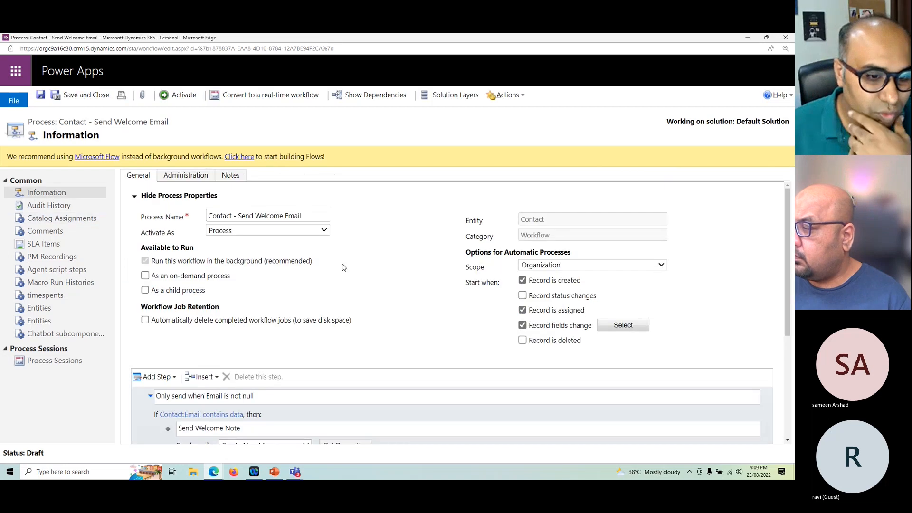
# Step: Insert a blank Create Record step after the Send Welcome Note step and delete it again
pyautogui.scroll(-4, 498, 363)
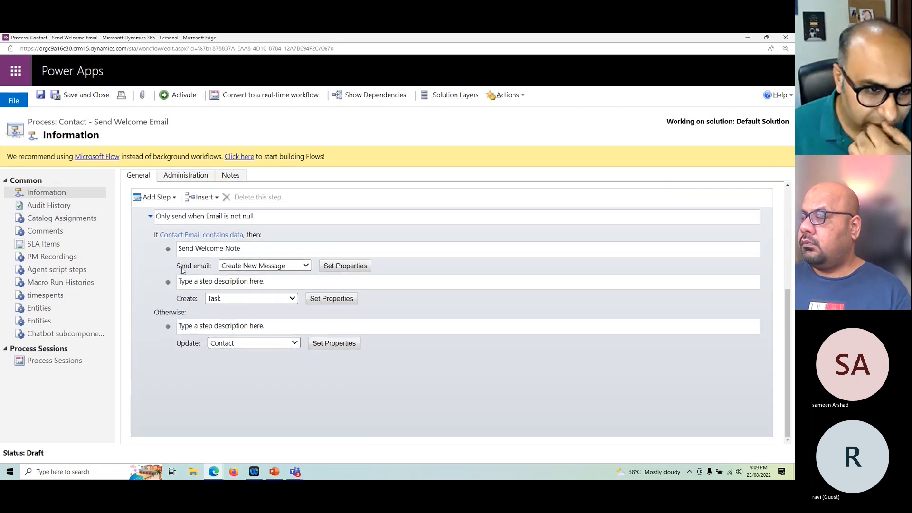
pyautogui.moveTo(190, 343); pyautogui.dragTo(182, 282)
pyautogui.click(185, 355)
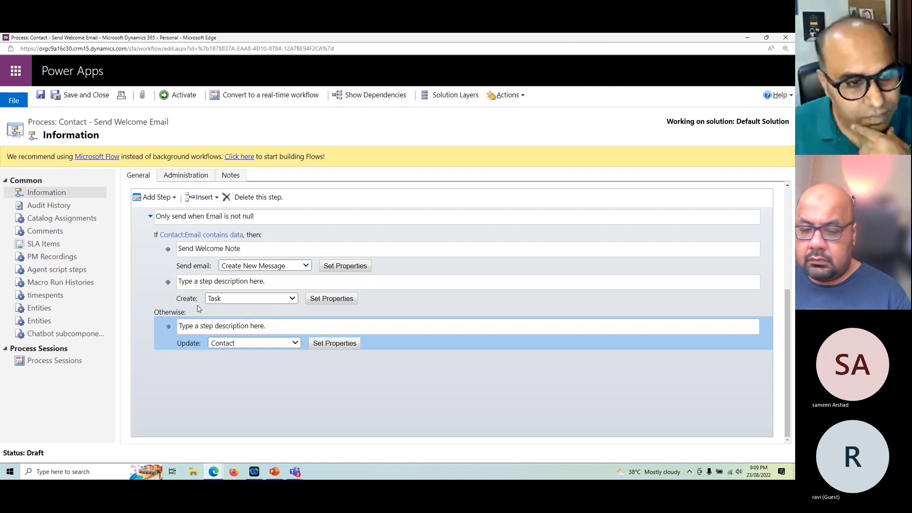
pyautogui.click(187, 295)
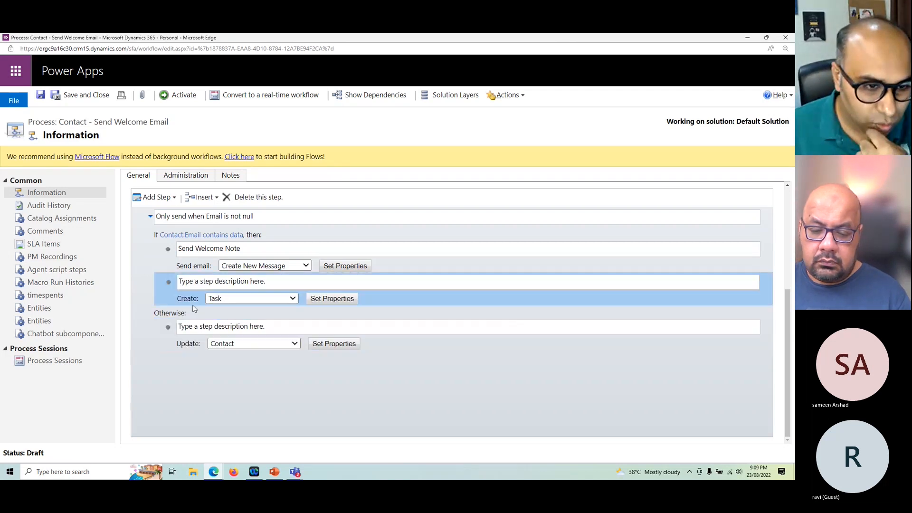
pyautogui.click(198, 269)
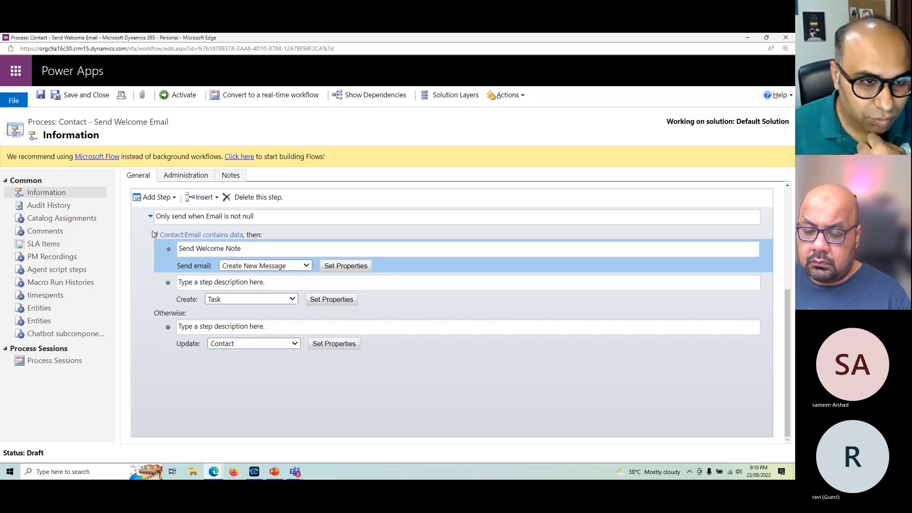
pyautogui.click(150, 199)
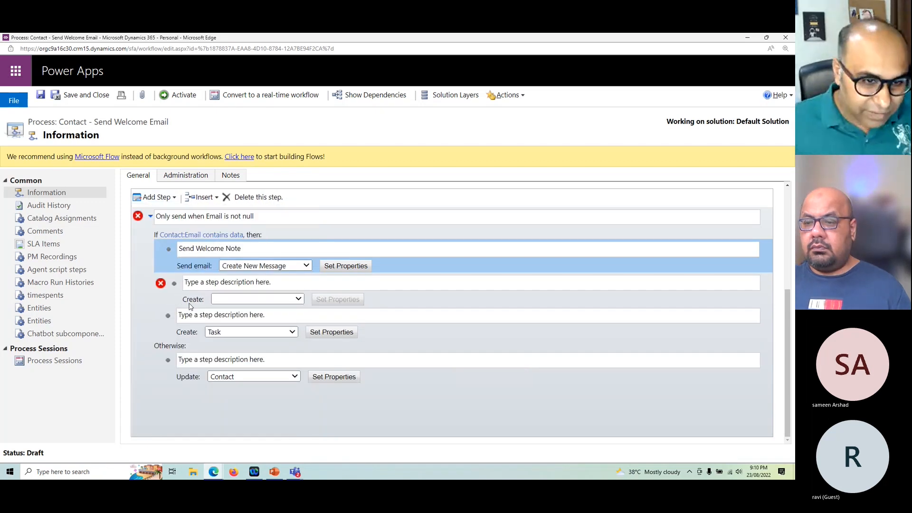
pyautogui.click(207, 283)
pyautogui.click(274, 199)
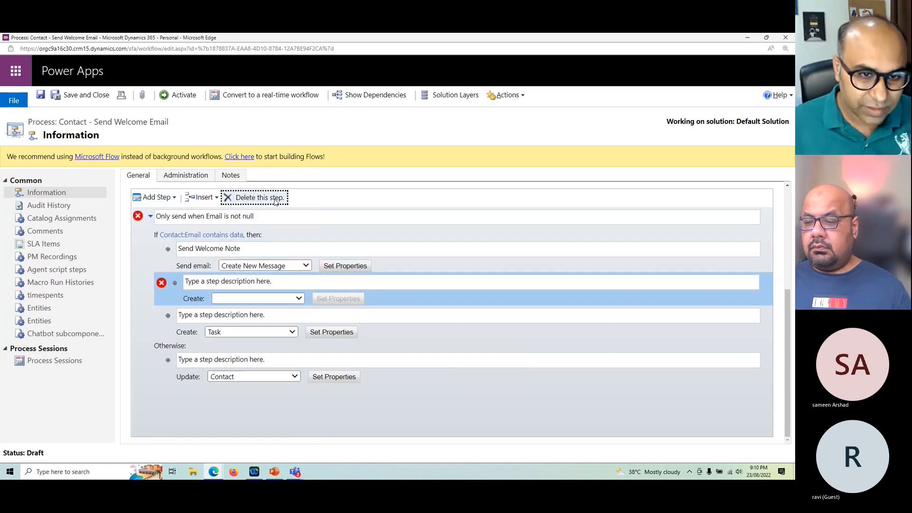
pyautogui.click(445, 100)
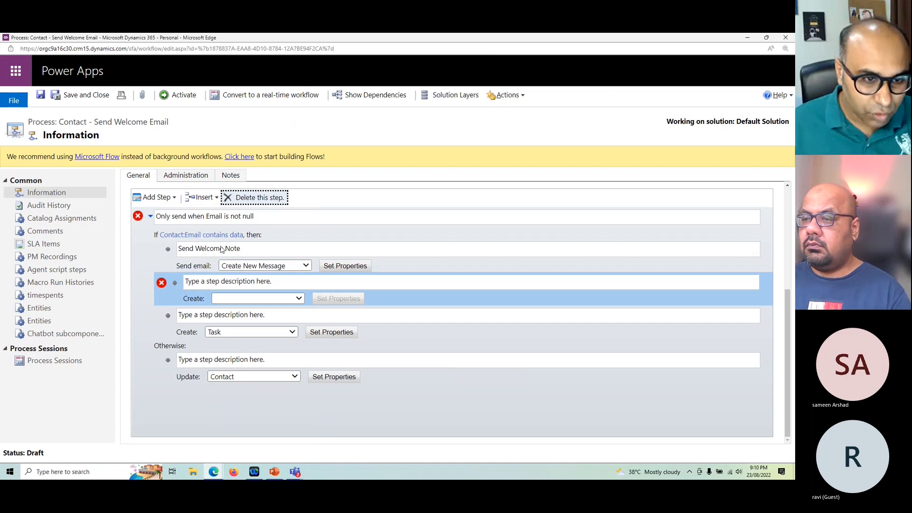
# Step: Switch step insertion to Before Step, add a blank Create Record step ahead of Send Welcome Note, and delete that new step
pyautogui.click(204, 267)
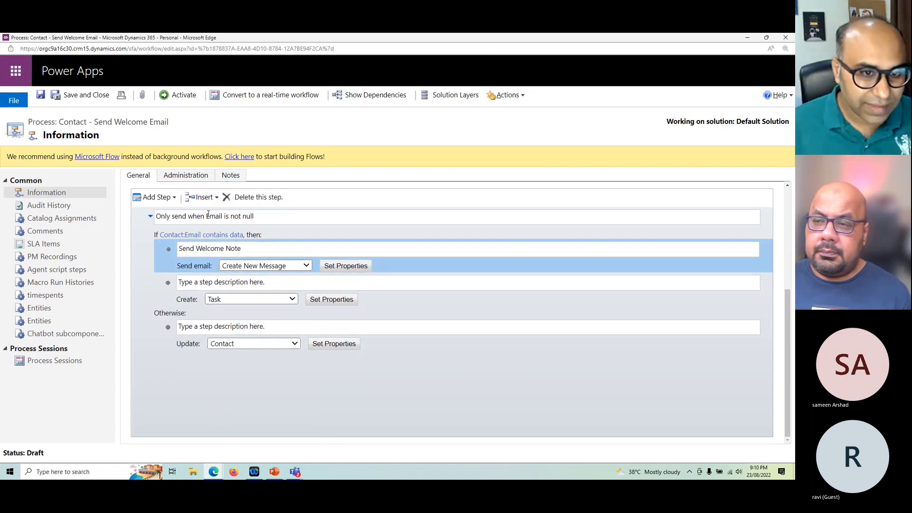
pyautogui.click(206, 199)
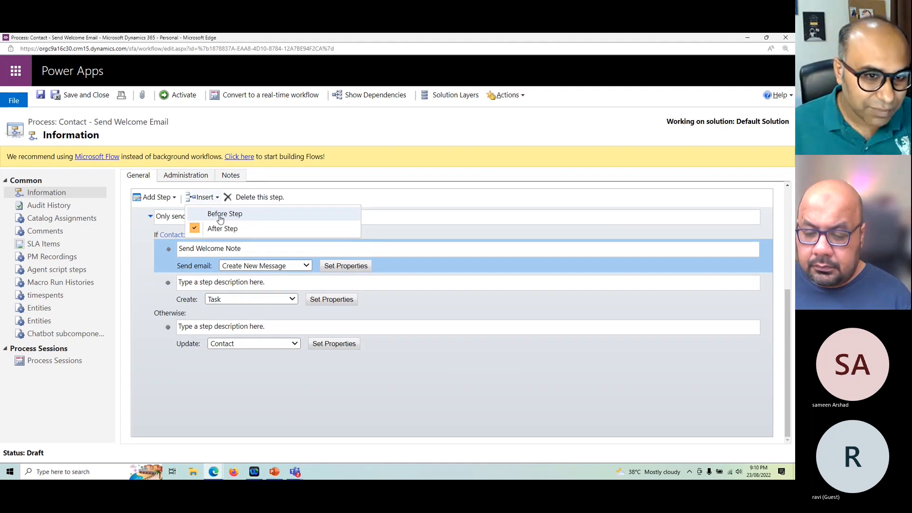
pyautogui.click(219, 216)
pyautogui.click(155, 197)
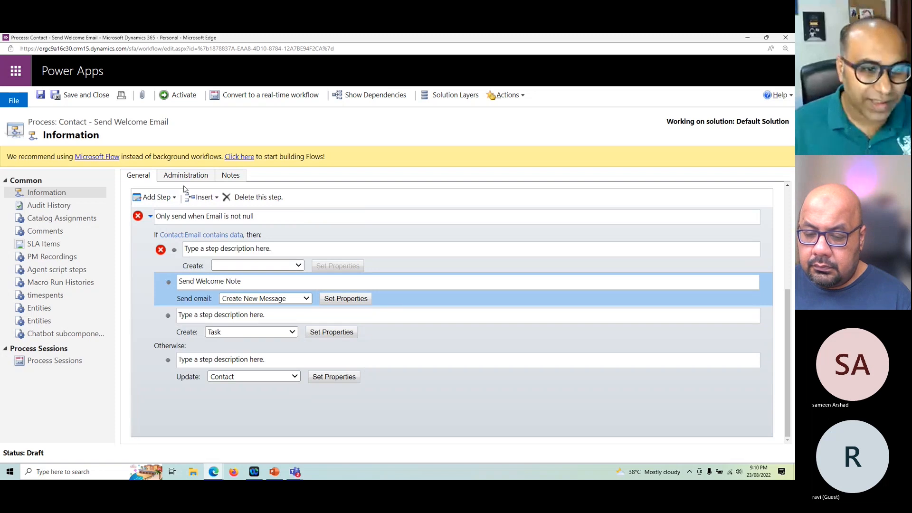
pyautogui.click(204, 196)
pyautogui.click(275, 254)
pyautogui.click(257, 197)
pyautogui.click(437, 100)
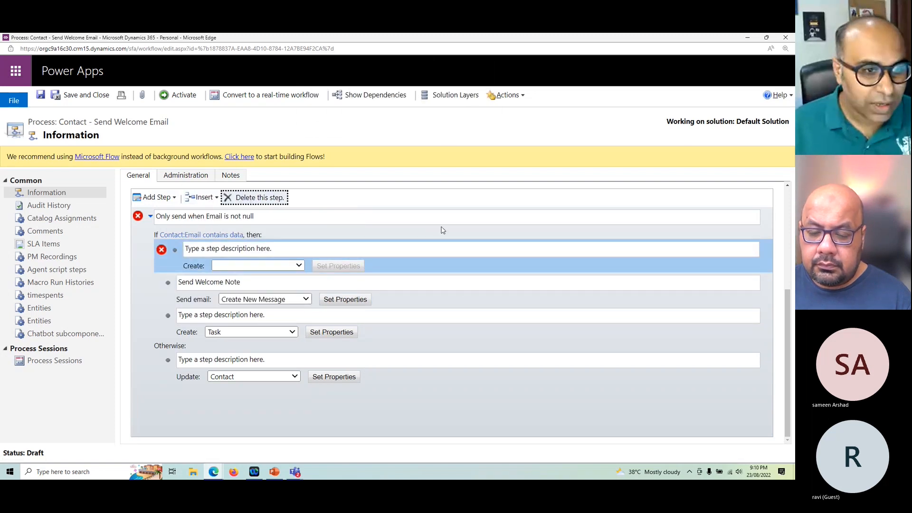
# Step: Examine the step types that can be added to the workflow, including Start Child Workflow
pyautogui.click(164, 200)
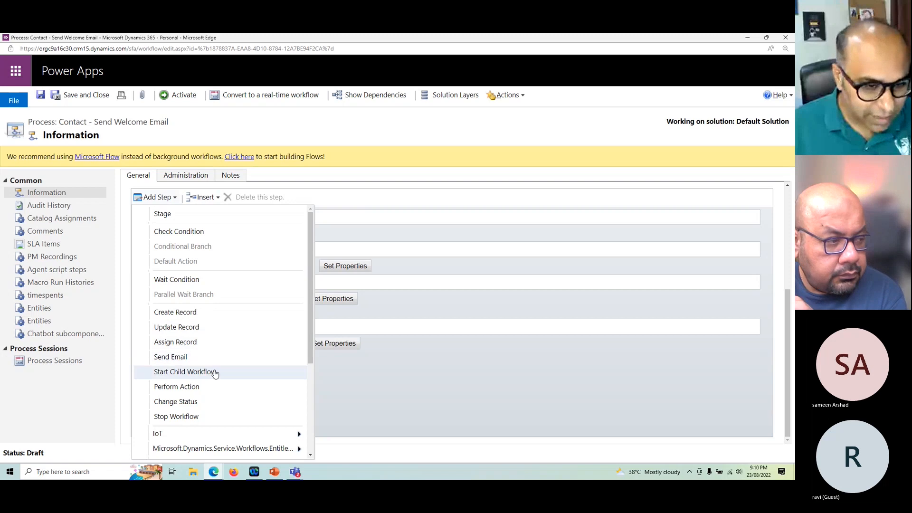
pyautogui.click(479, 401)
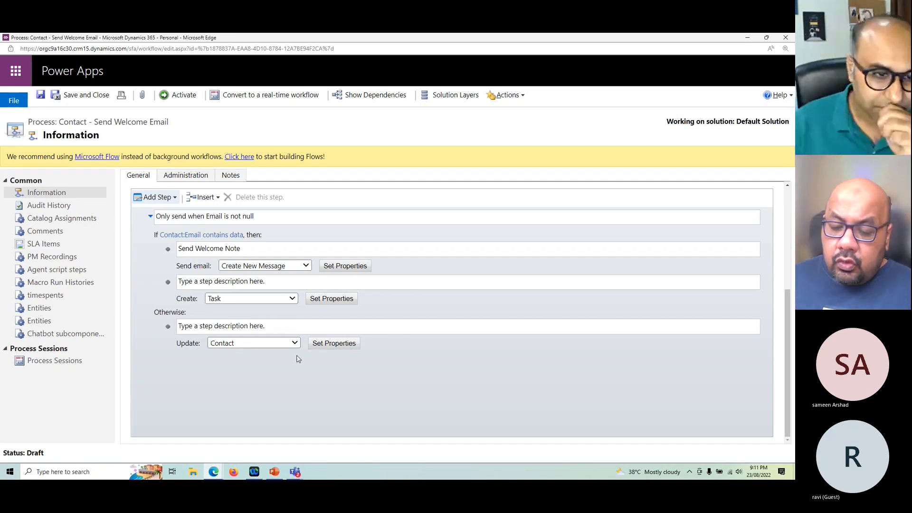
# Step: Switch to the contact record The guy with no Email and look over its contact information
pyautogui.click(215, 471)
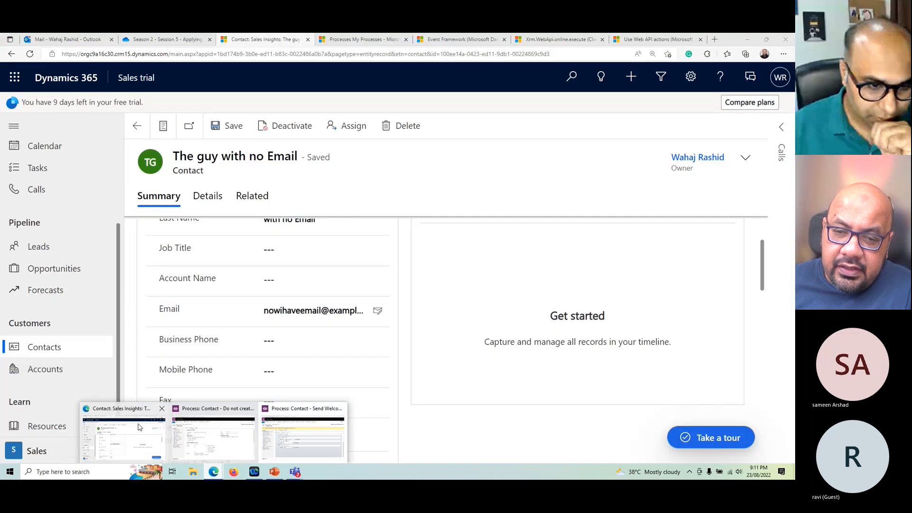
pyautogui.click(162, 435)
pyautogui.scroll(-3, 302, 402)
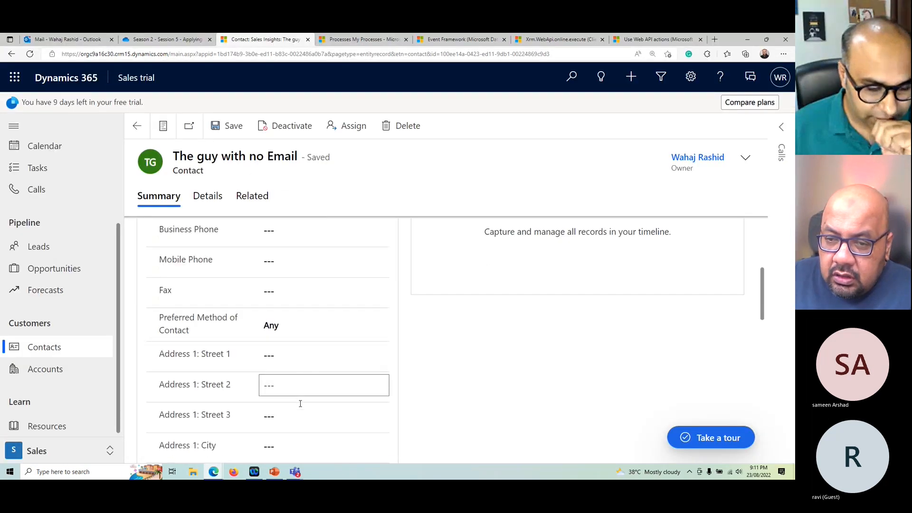
pyautogui.scroll(3, 301, 403)
pyautogui.scroll(2, 301, 407)
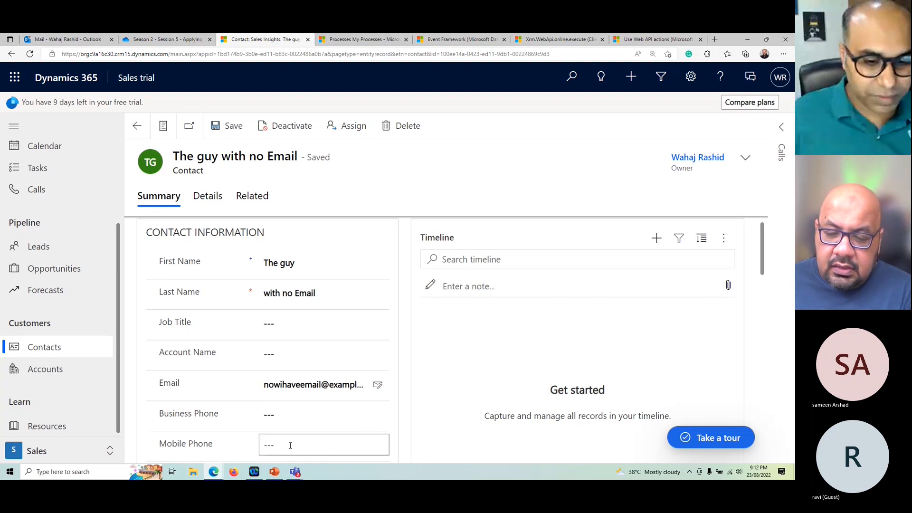
pyautogui.moveTo(297, 474)
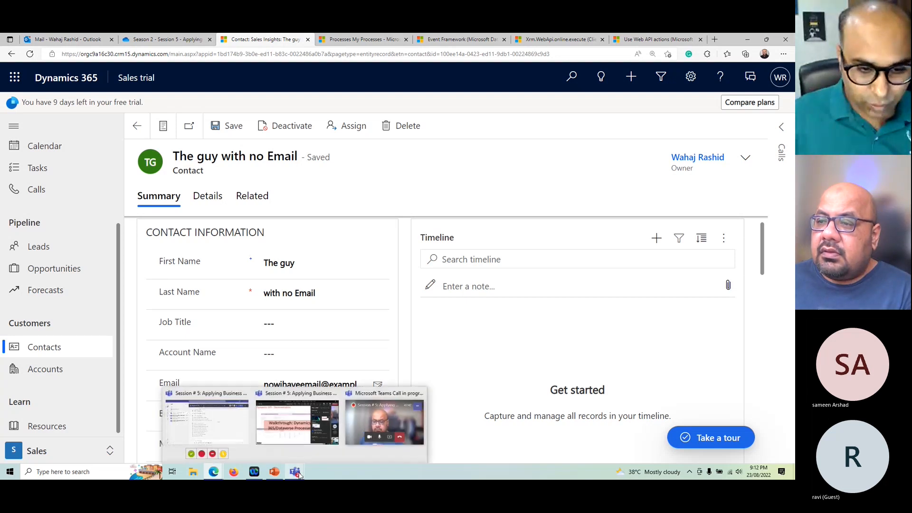